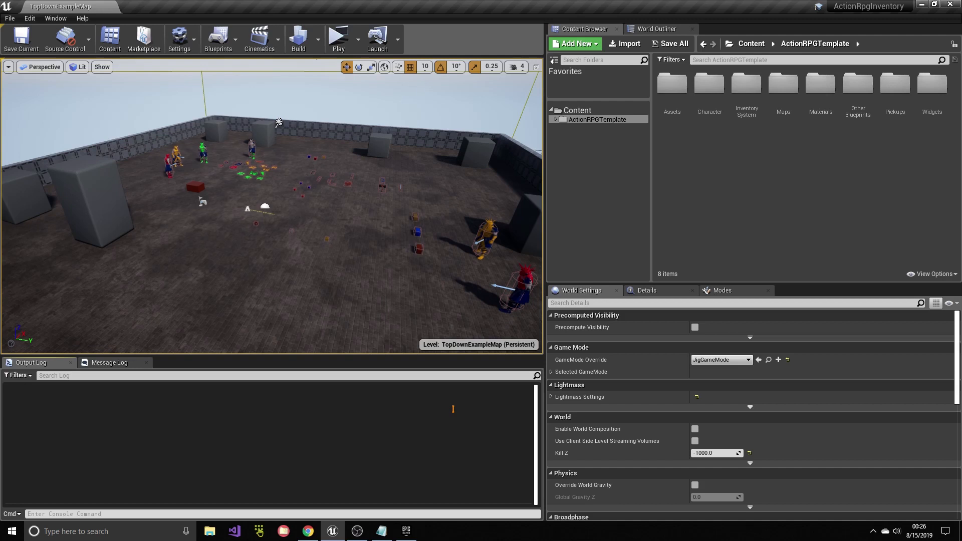
Step: Open the engine's Rendering page in the Project Settings
left_click(29, 18)
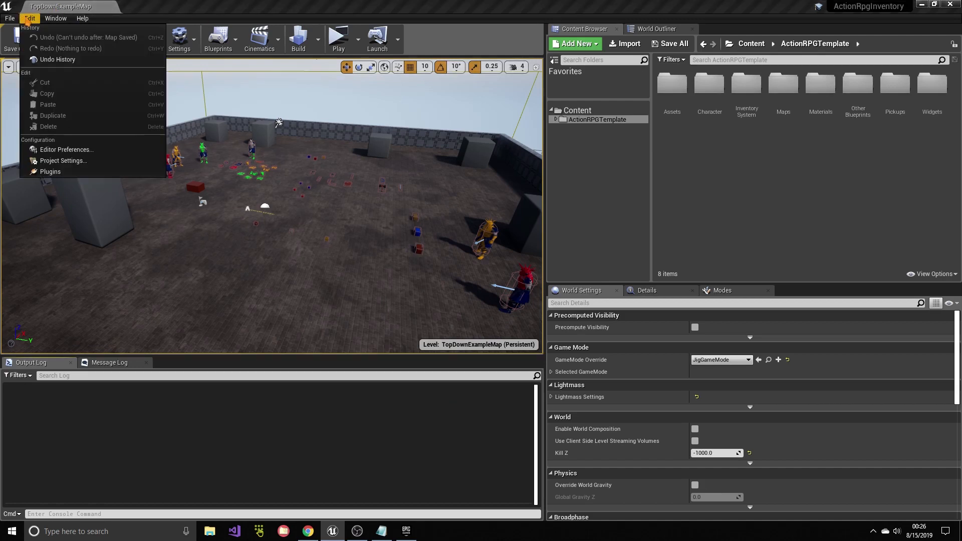
left_click(62, 159)
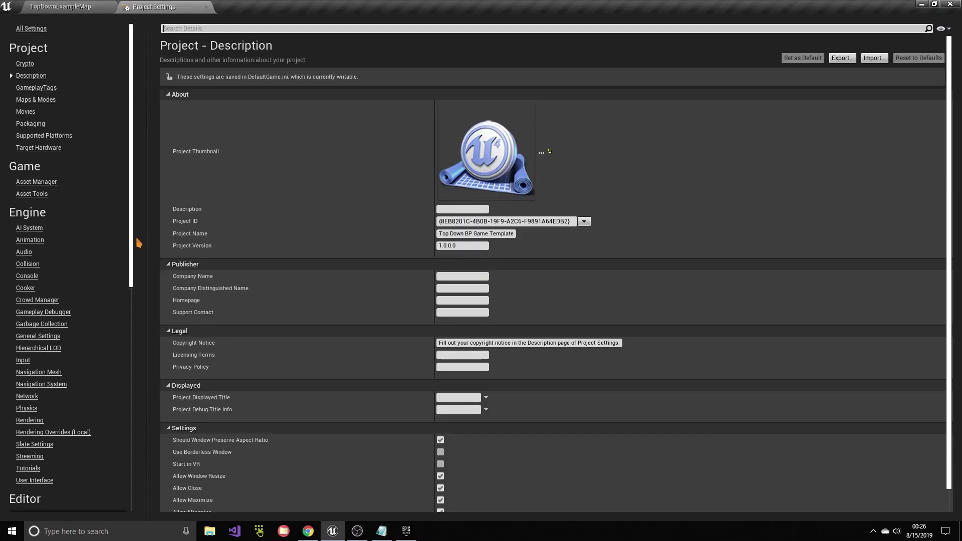
scroll(101, 257, "down", 5)
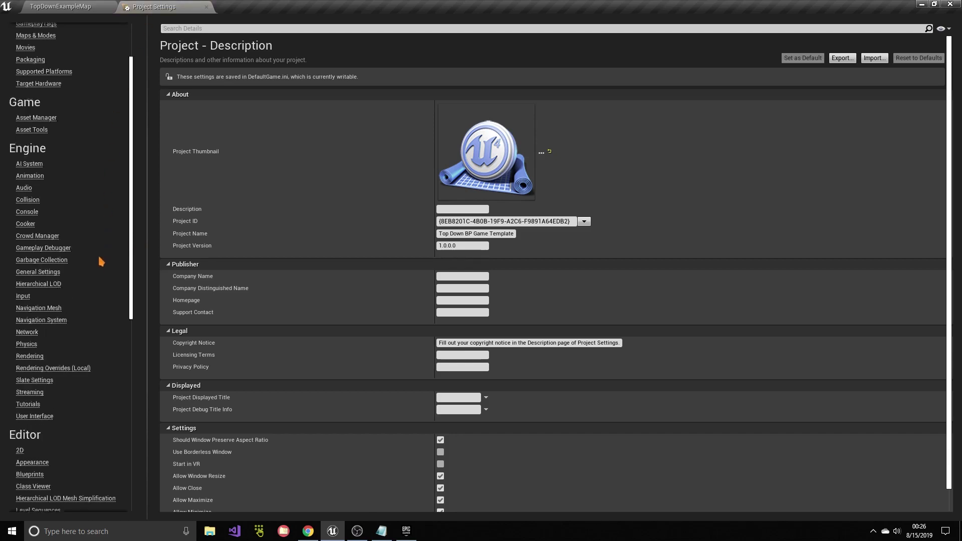
scroll(100, 267, "down", 5)
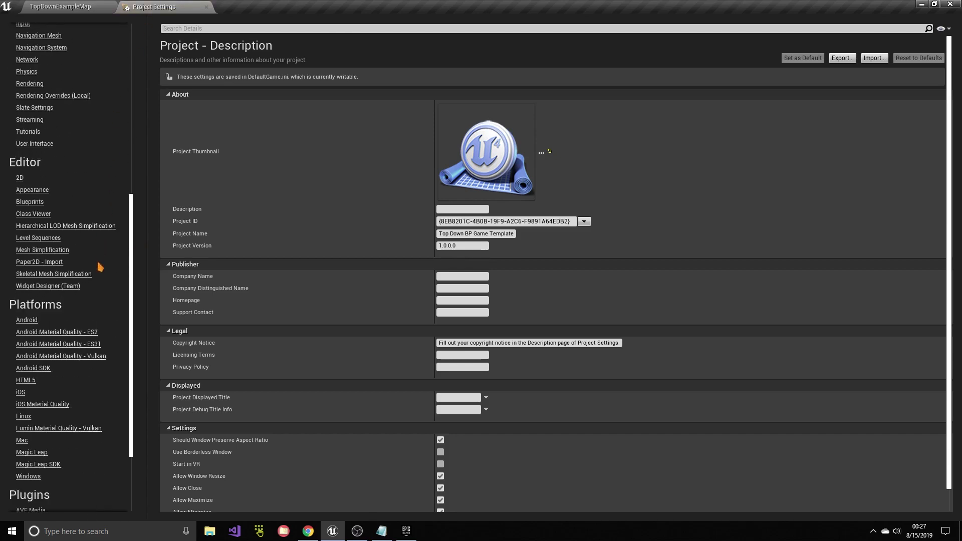
scroll(93, 201, "up", 3)
scroll(80, 232, "up", 3)
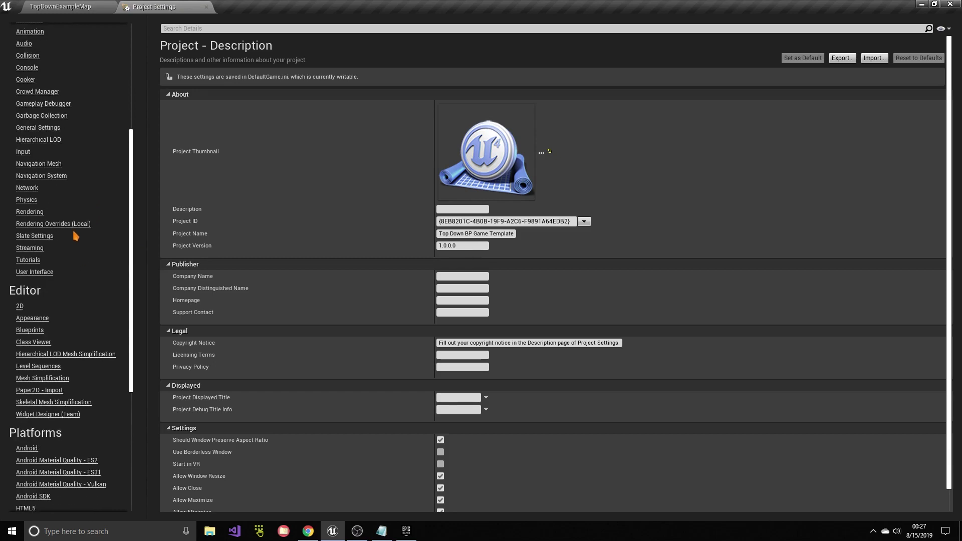
scroll(82, 178, "up", 1)
left_click(30, 228)
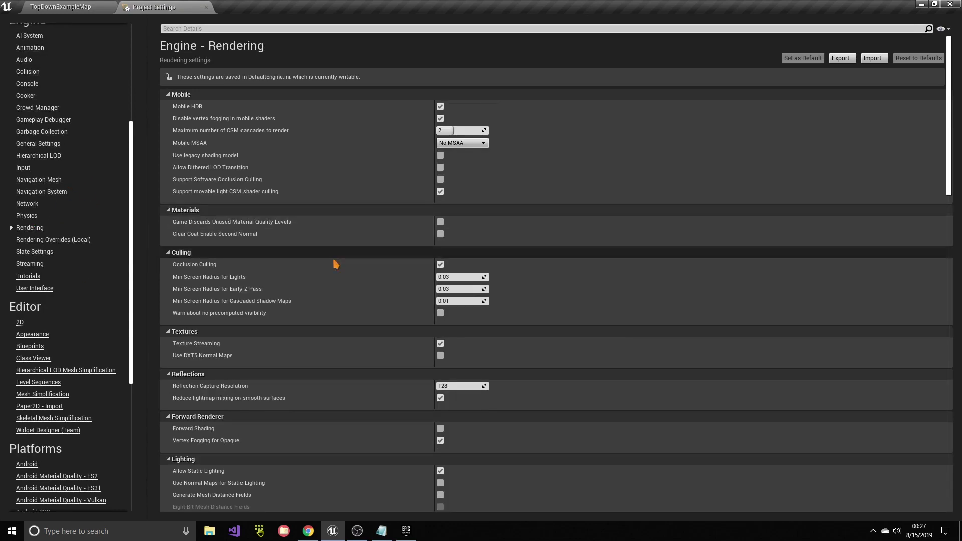
Step: Set the Postprocessing option Custom Depth-Stencil Pass to Enabled with Stencil, and return to the TopDownExampleMap level
scroll(188, 246, "down", 7)
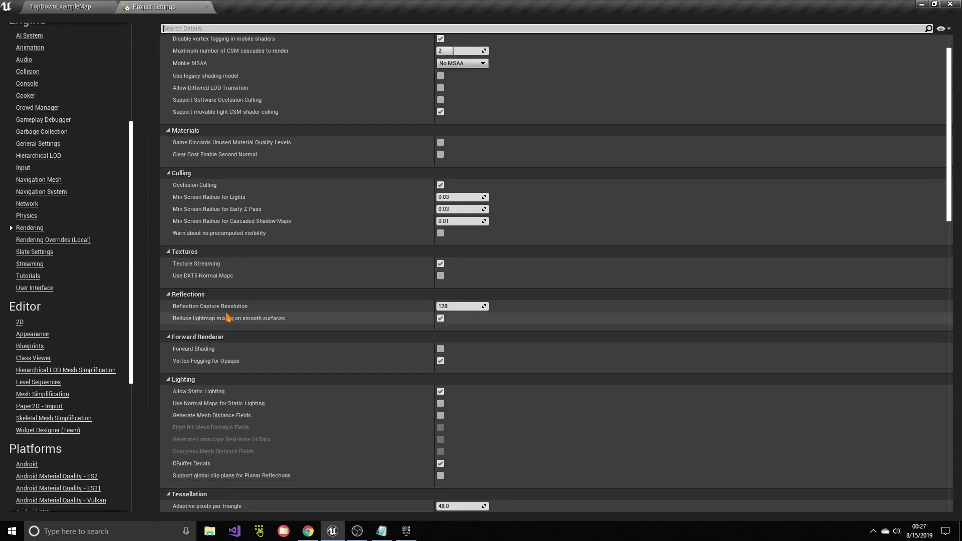
scroll(248, 397, "down", 3)
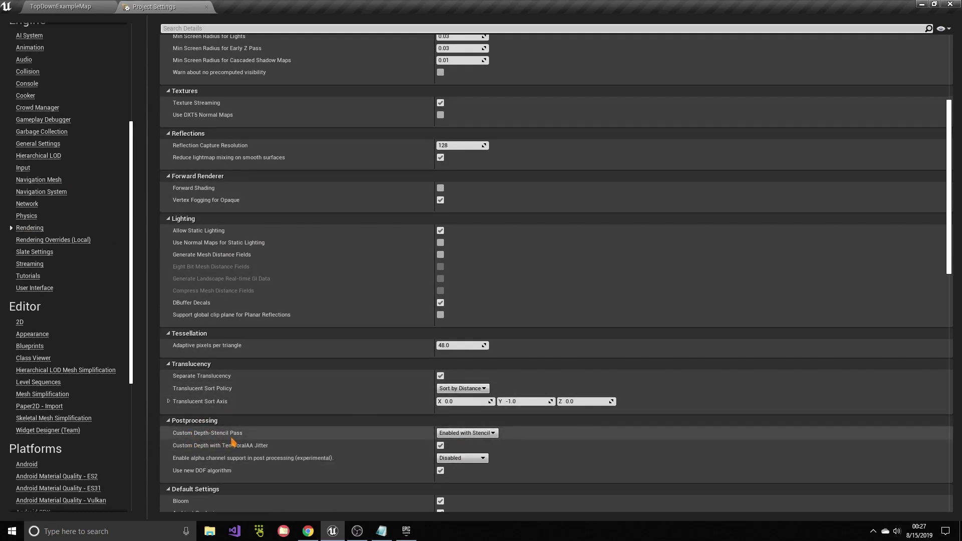
left_click(469, 433)
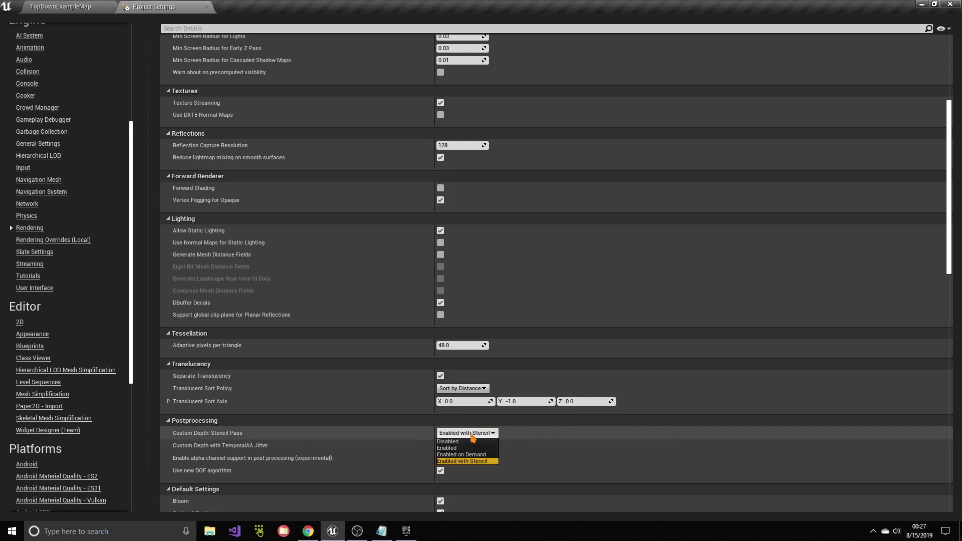
left_click(461, 462)
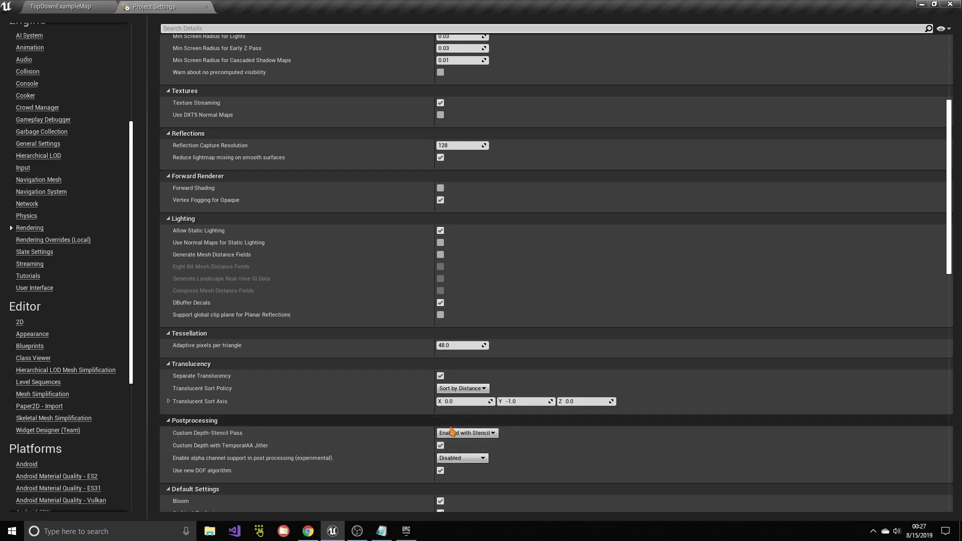
left_click(66, 7)
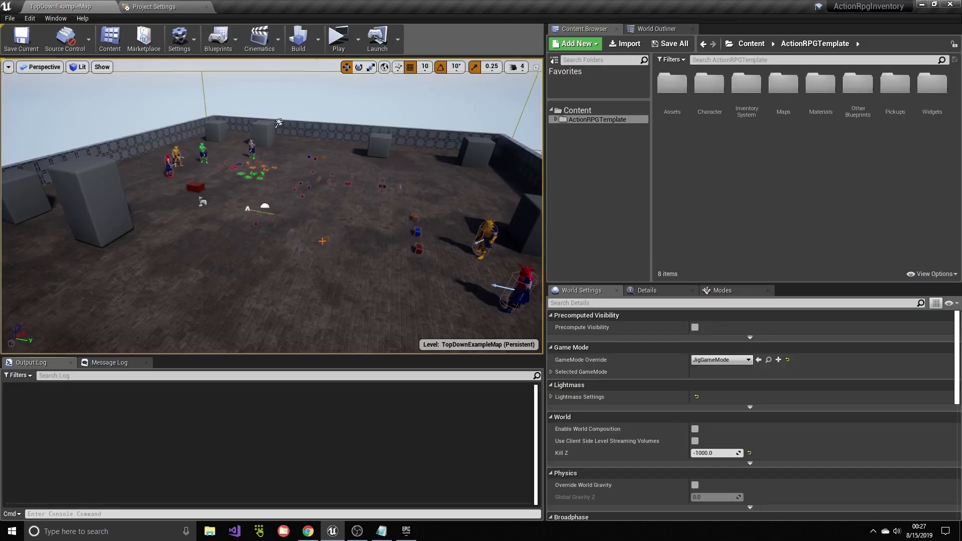
Step: End the multiplayer test run and reduce the number of players so that the game preview runs standalone
left_click(338, 39)
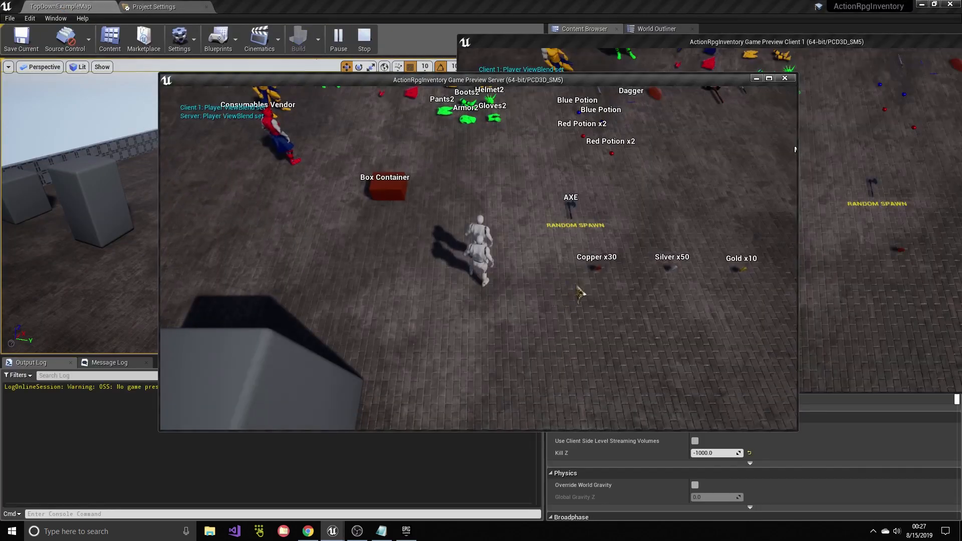
key("Escape")
left_click(358, 40)
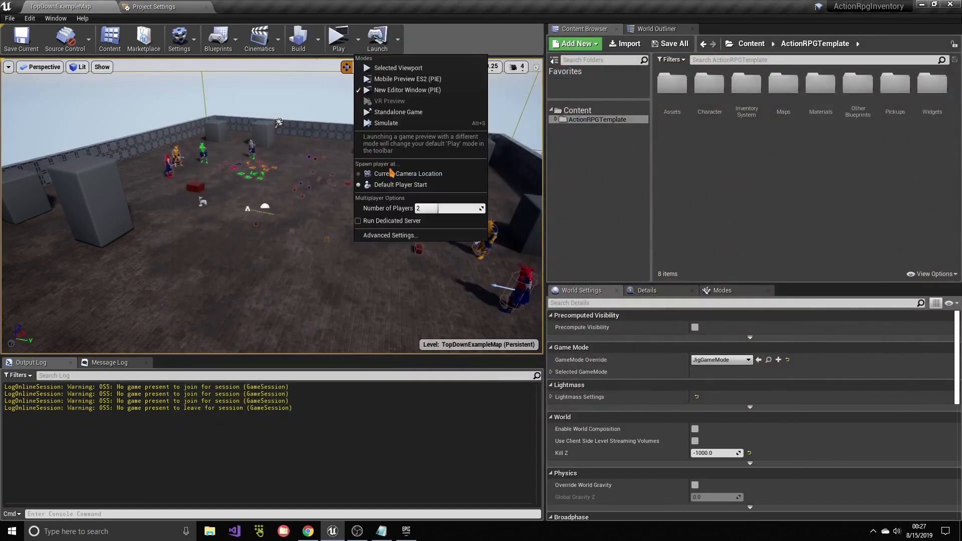
left_click(435, 206)
Step: Run the level as a standalone preview in a maximized window, move the character, and end the play session
left_click(339, 39)
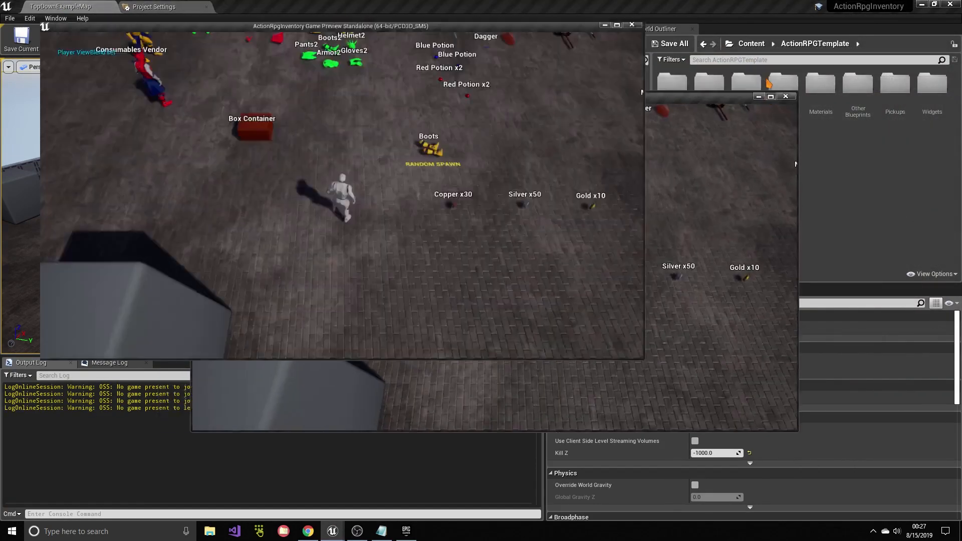
left_click(771, 96)
left_click(521, 311)
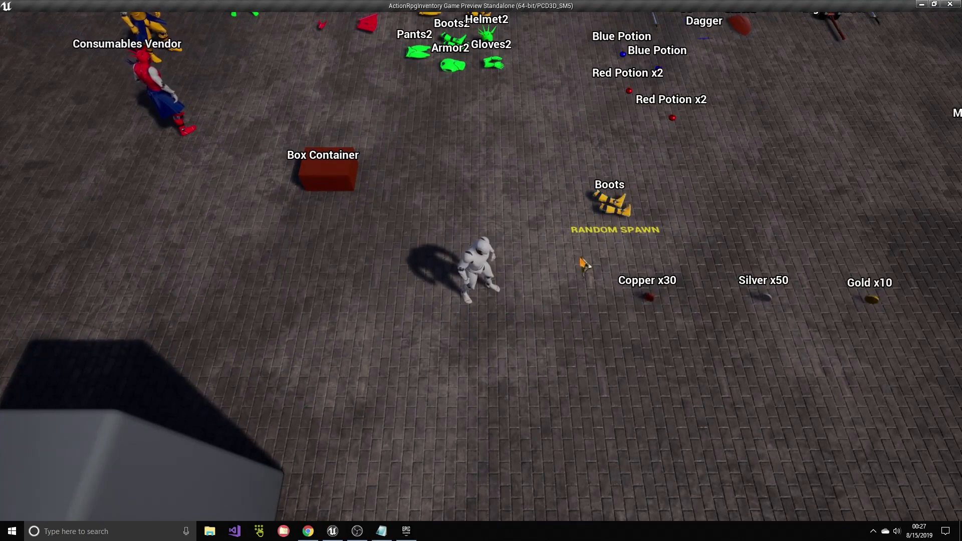
key("Escape")
Step: Clear all messages from the Output Log and bring up the Message Log
right_click(226, 408)
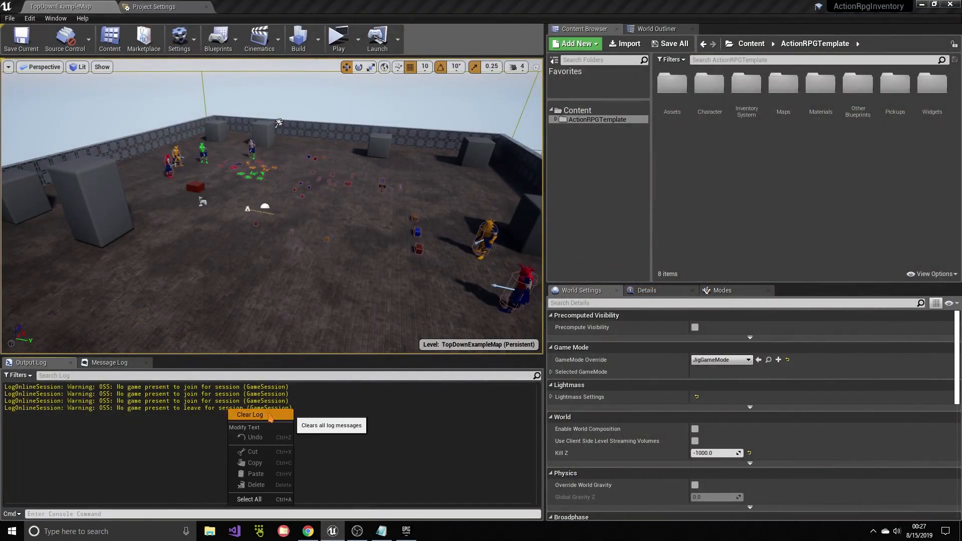
left_click(260, 419)
left_click(125, 366)
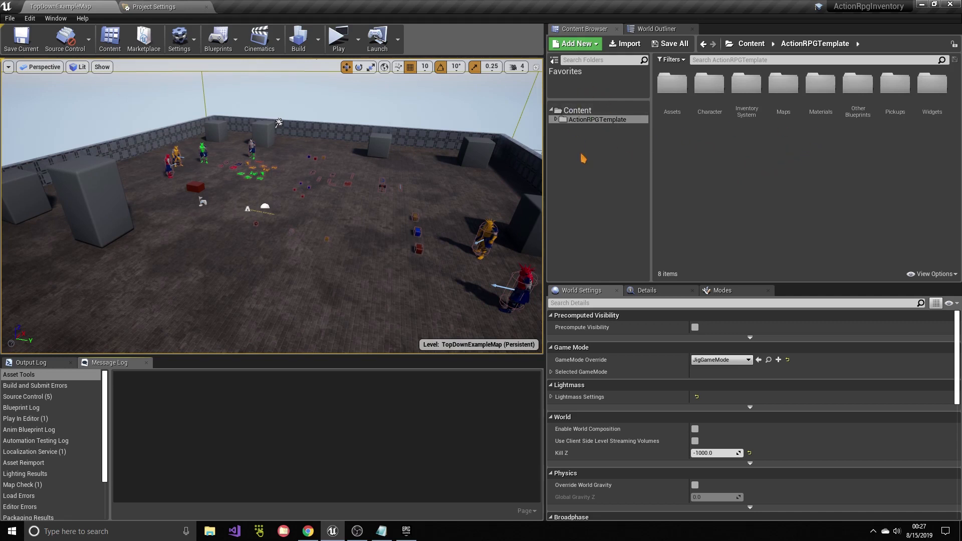
Step: Open the JigCharacter blueprint from the ActionRPGTemplate/Character/Blueprints folder
left_click(576, 110)
left_click(584, 120)
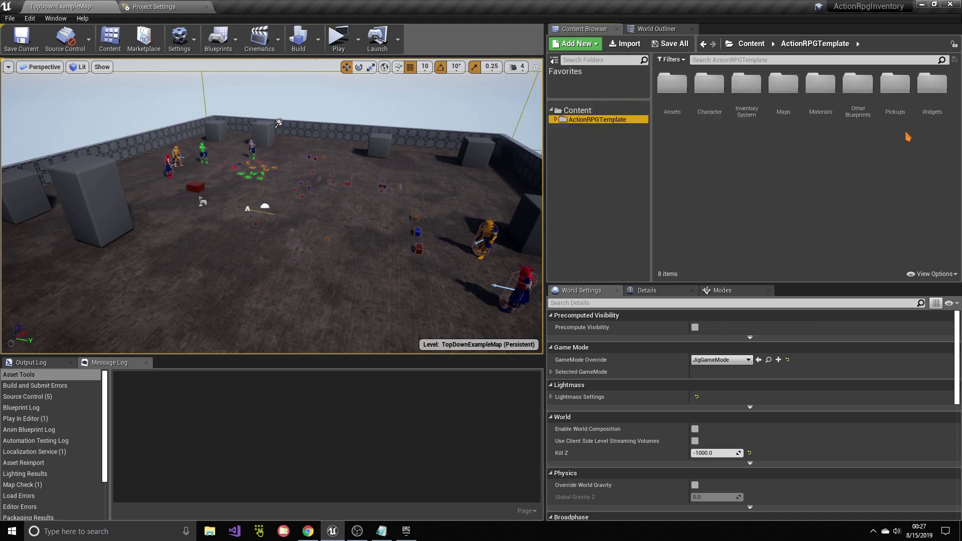
double_click(709, 82)
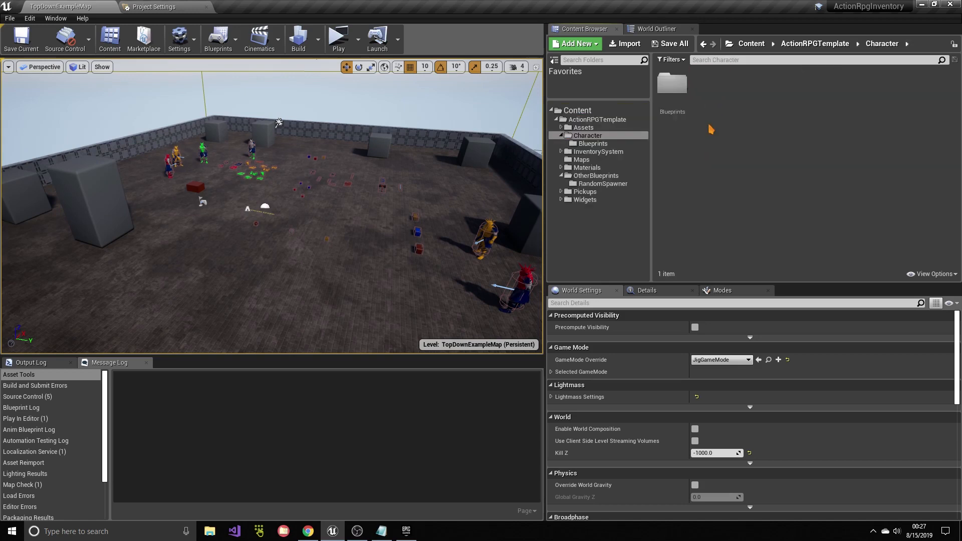
double_click(671, 83)
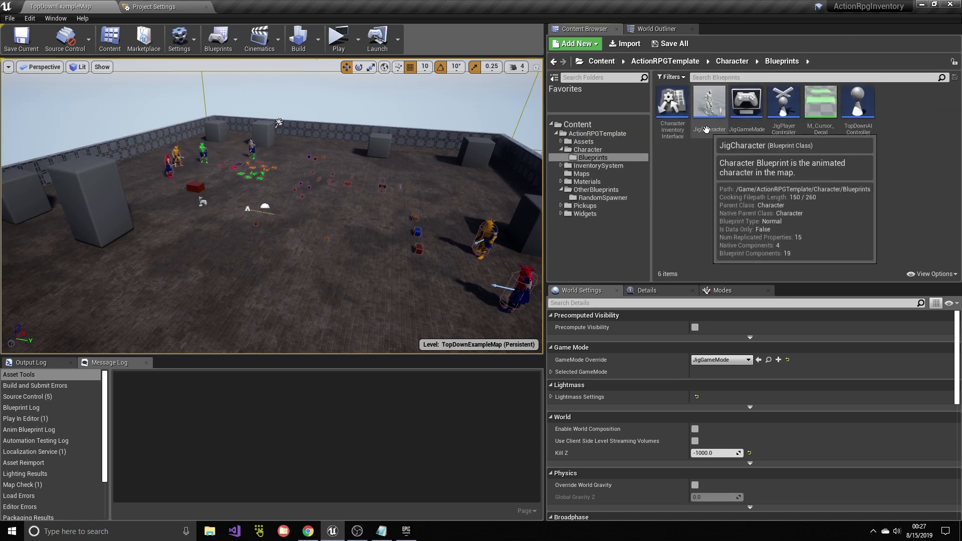
double_click(708, 129)
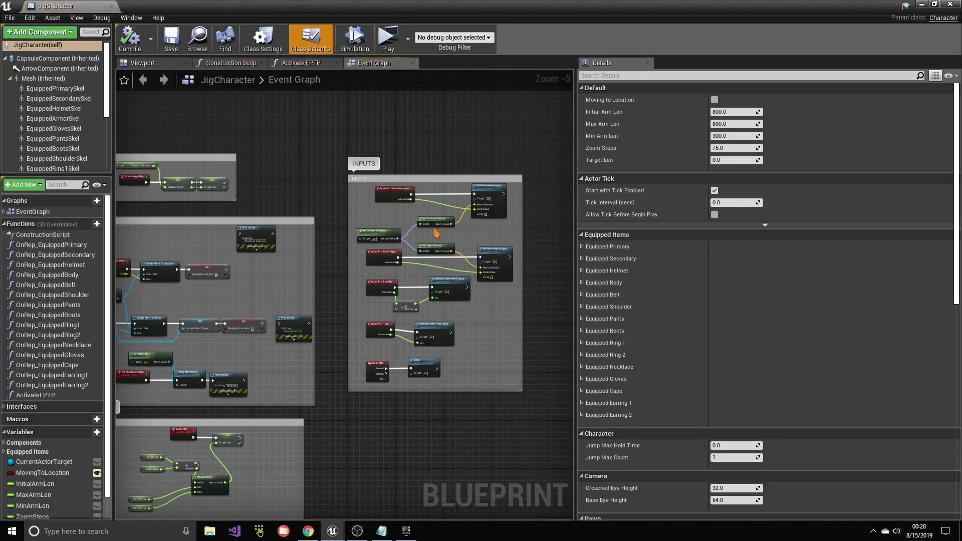
Step: Examine the INPUTS section of the Event Graph, including the MoveForward, MoveRight, LookUp, Turn and Space Bar event nodes
scroll(489, 230, "up", 3)
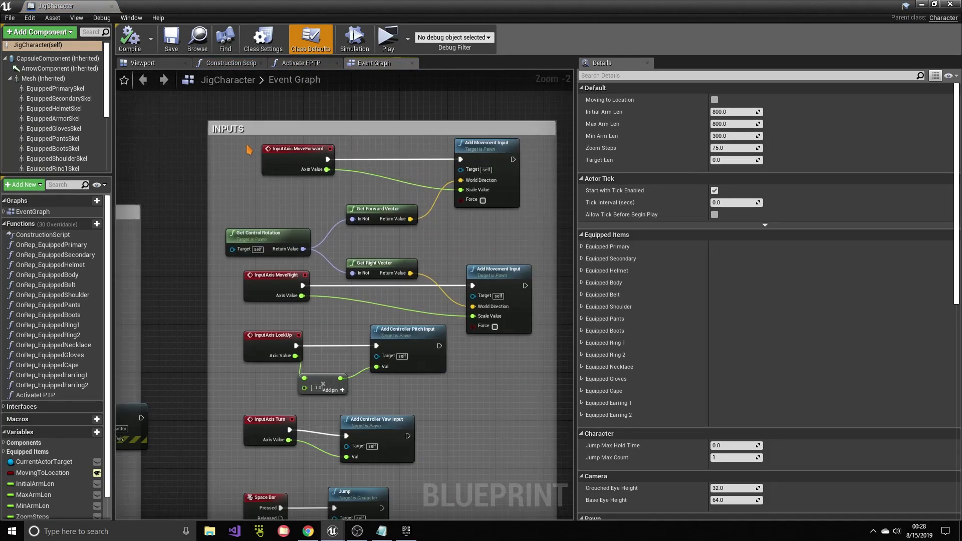
left_click_drag(248, 149, 350, 180)
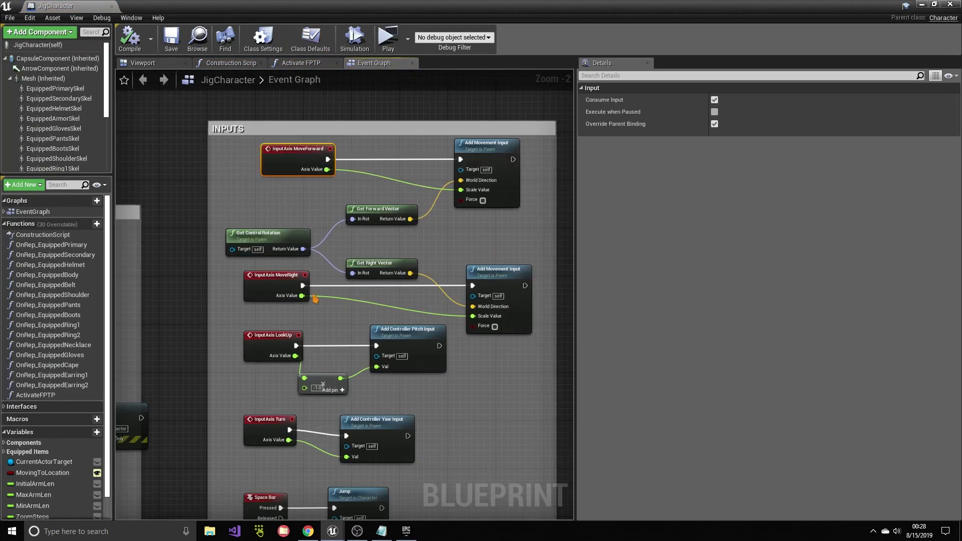
right_click_drag(332, 337, 351, 249)
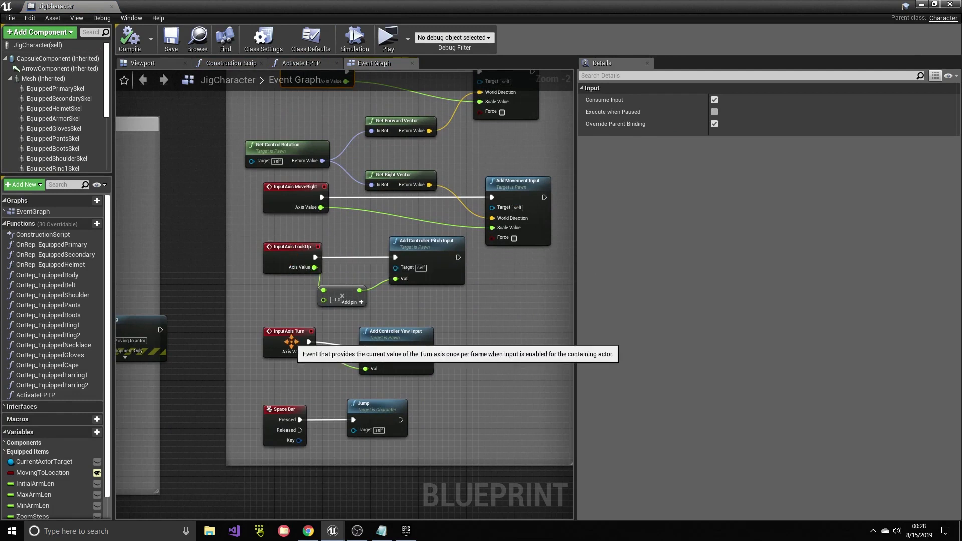
left_click(326, 451)
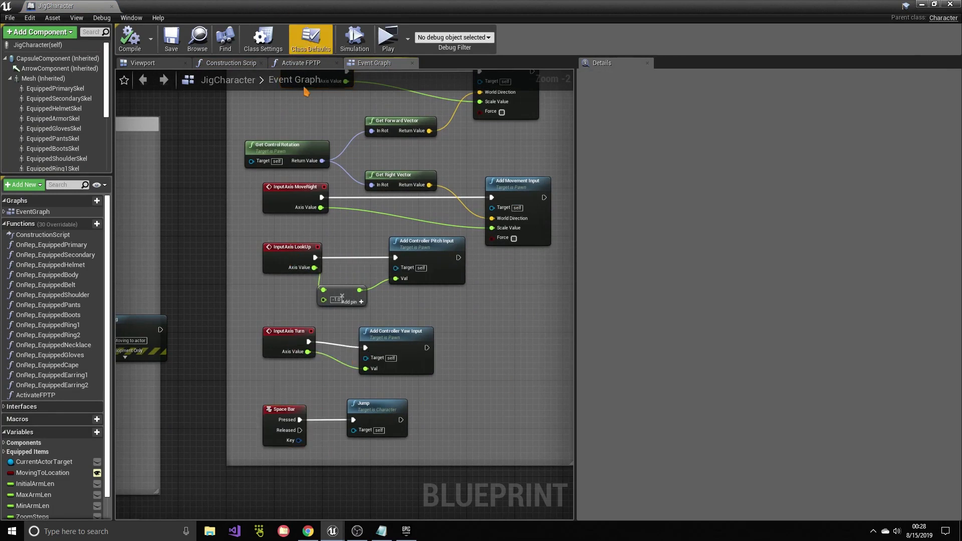
right_click_drag(500, 161, 500, 239)
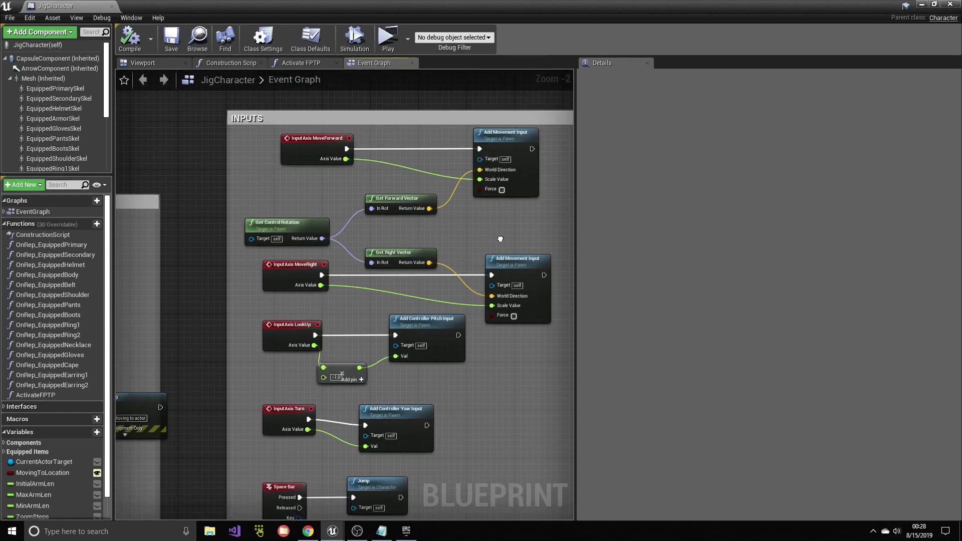
left_click(304, 145)
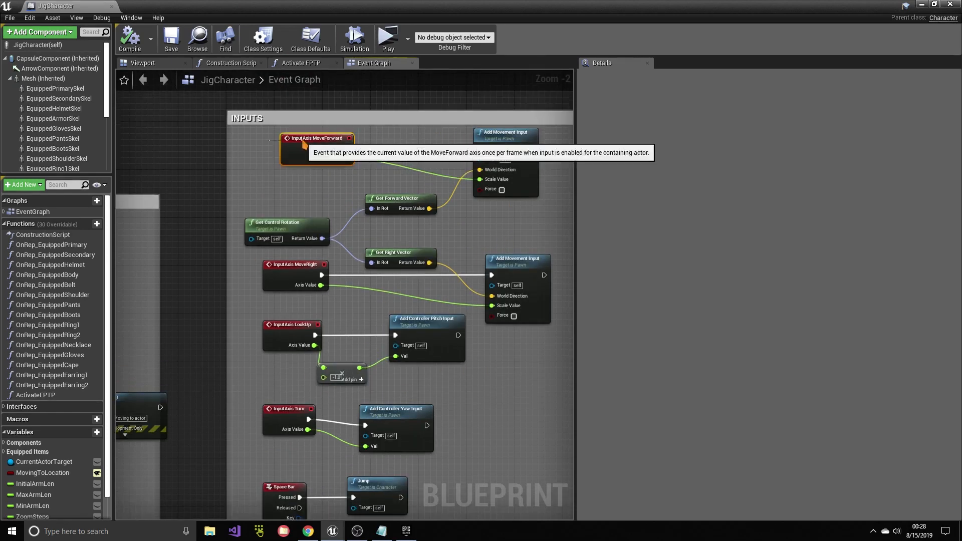
left_click(304, 272)
left_click(252, 169)
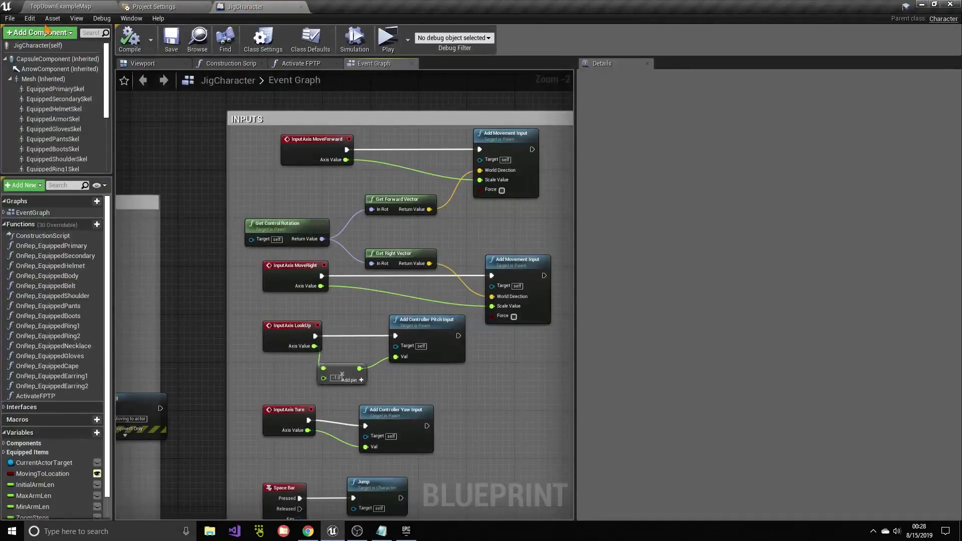
Step: Open the engine's Input page in the Project Settings
left_click(30, 18)
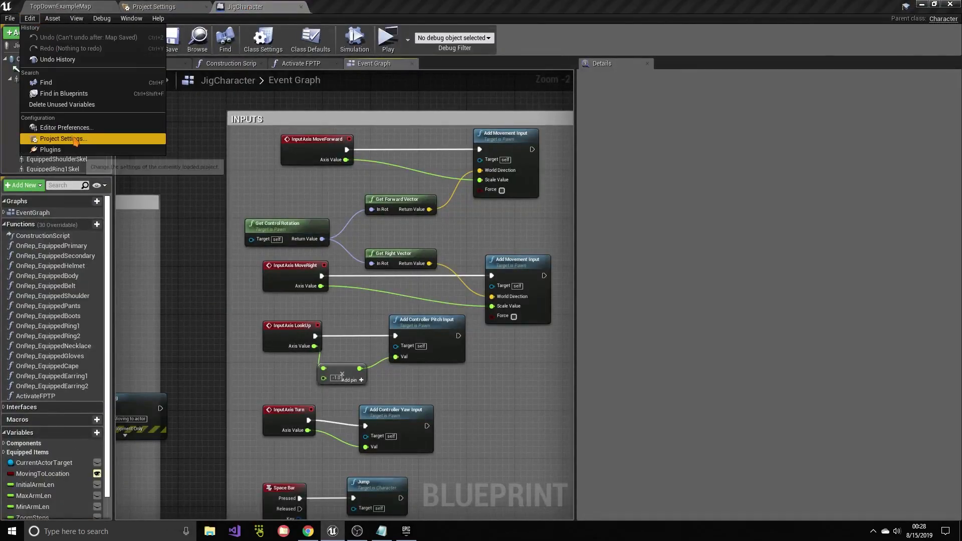
left_click(45, 129)
scroll(43, 120, "up", 3)
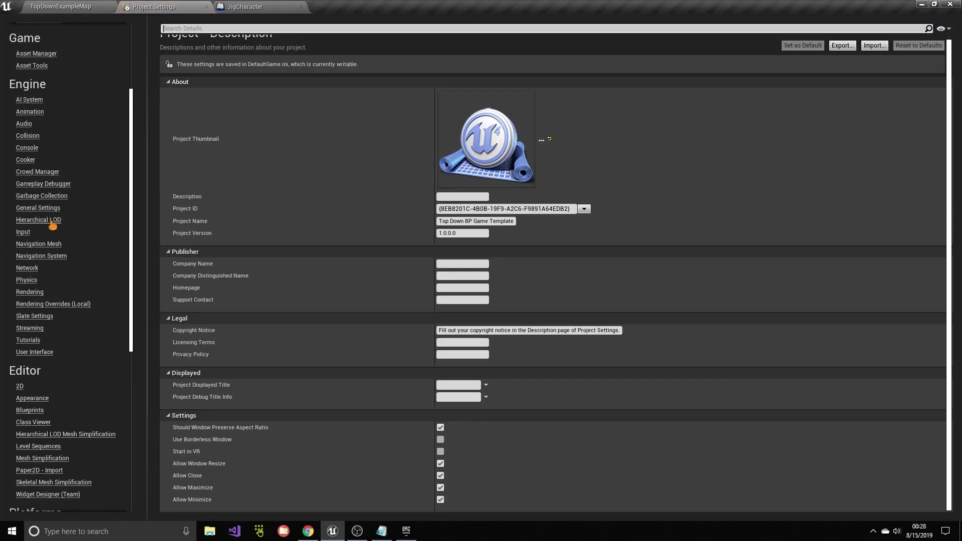
left_click(26, 232)
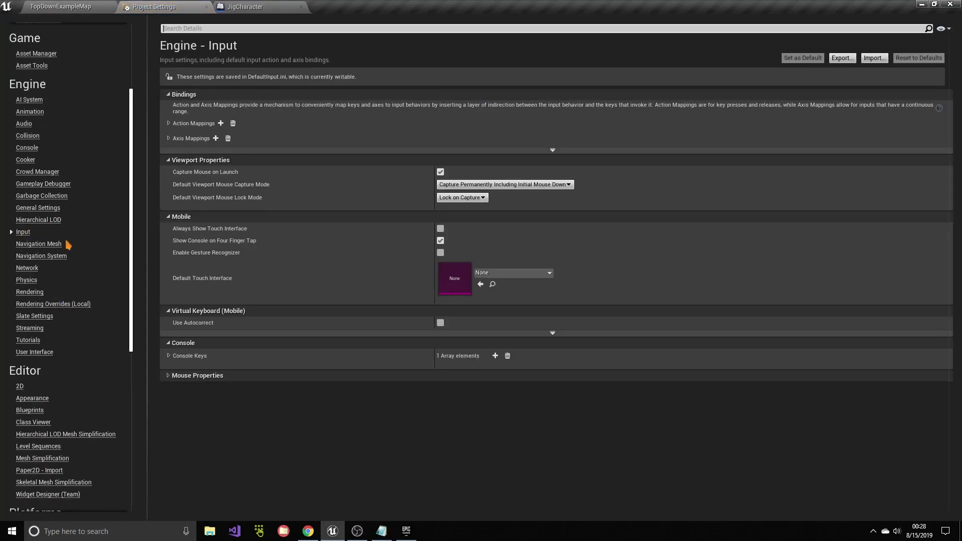
Step: Expand the Axis Mappings and inspect the keys and scales bound to MoveForward
left_click(169, 139)
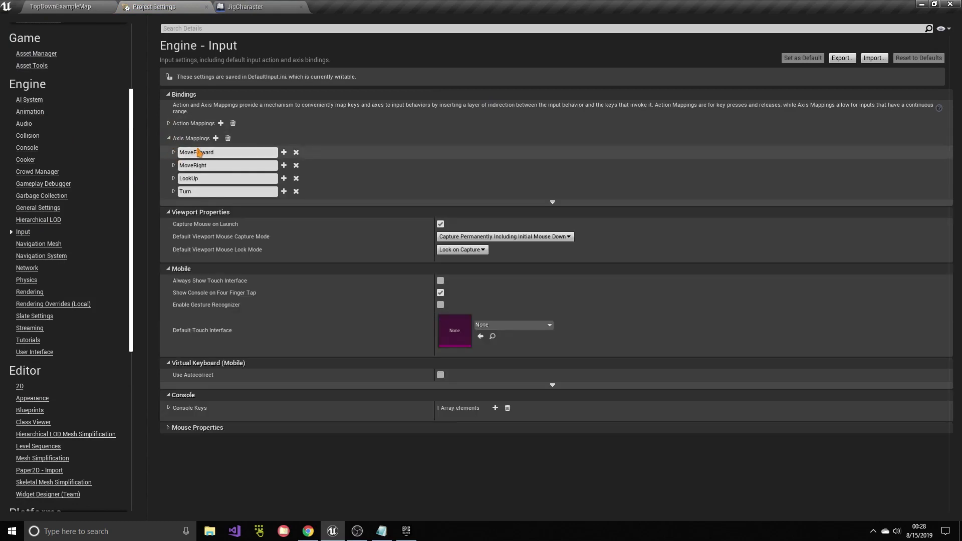
left_click(205, 190)
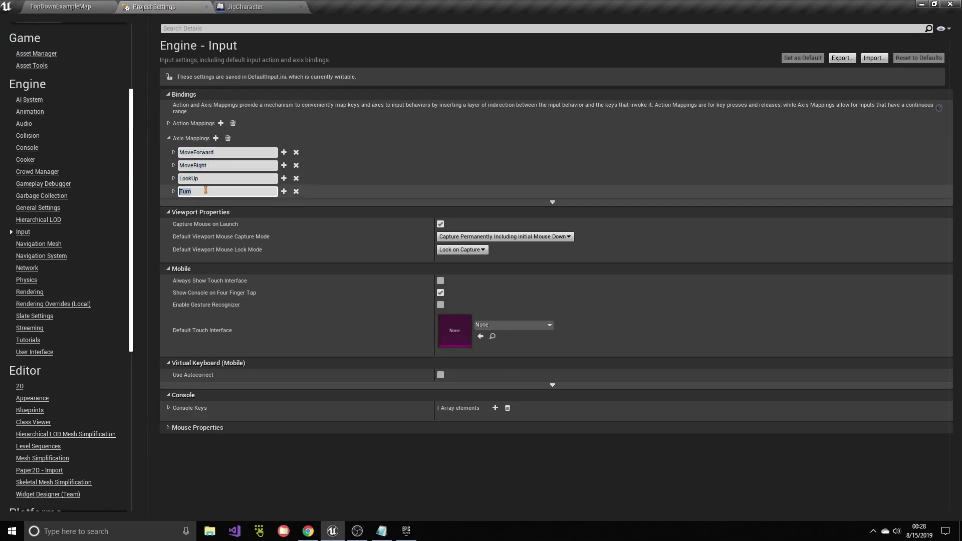
left_click(173, 152)
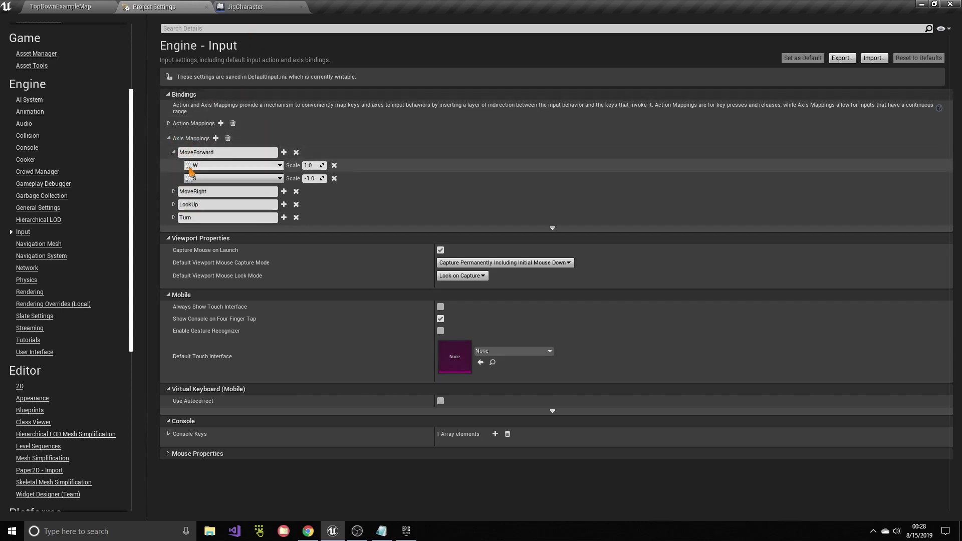
left_click(200, 153)
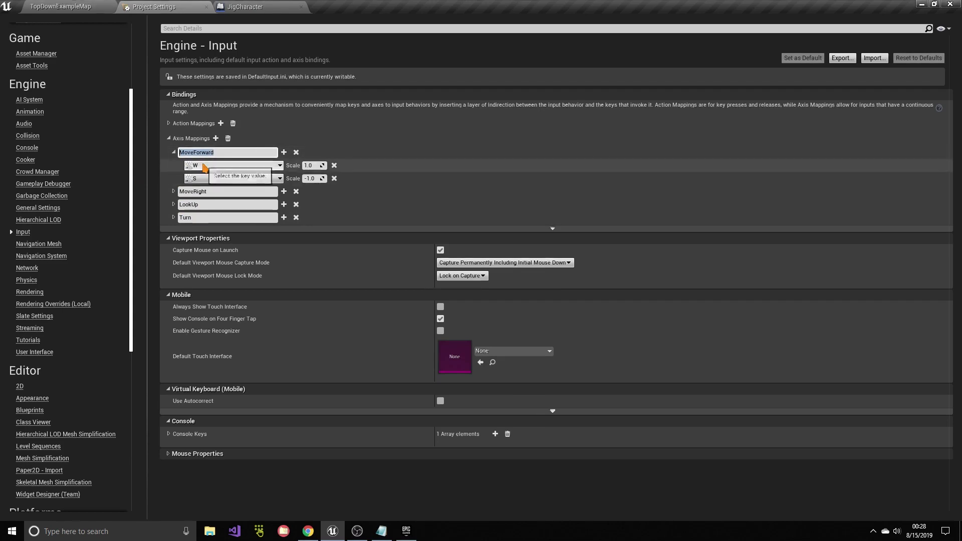
Step: Inspect the MoveRight axis mapping and compare the mappings with the INPUTS nodes in the JigCharacter Event Graph
left_click(177, 191)
left_click(174, 191)
left_click(174, 191)
left_click(256, 7)
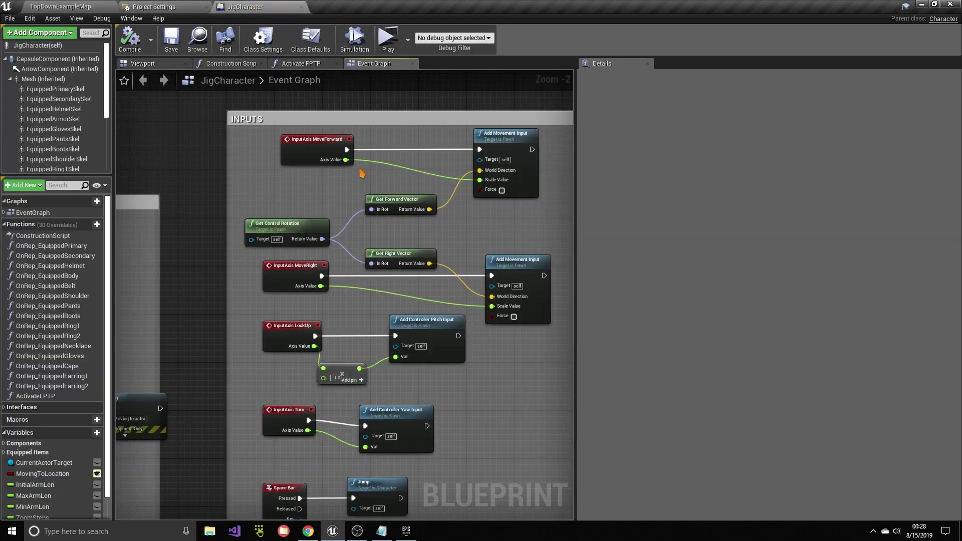
scroll(481, 217, "down", 2)
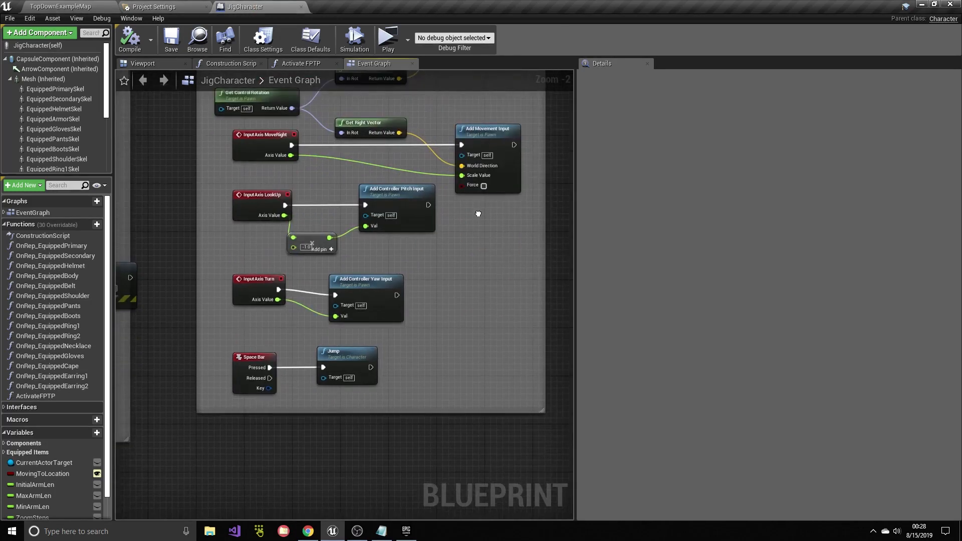
scroll(499, 305, "up", 2)
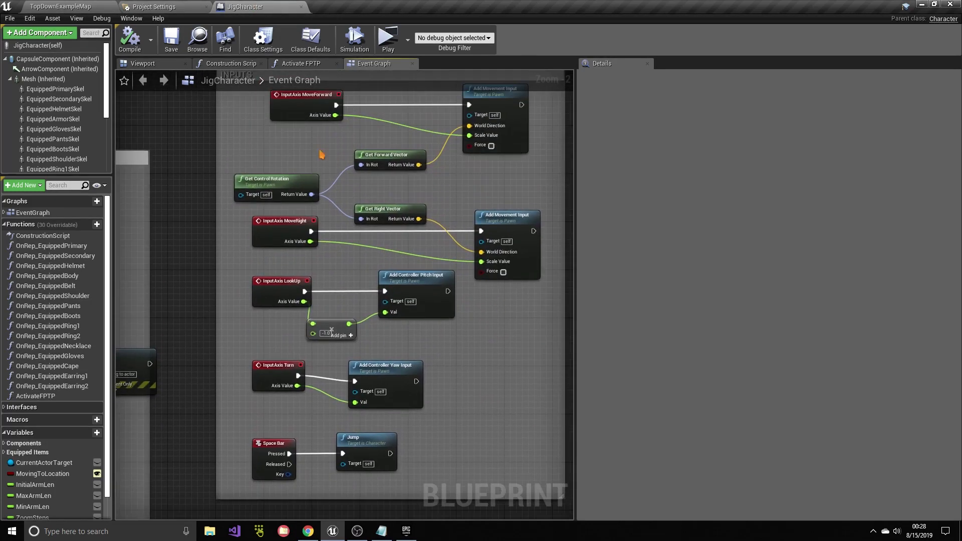
Step: Close the Project Settings and JigCharacter editors and return to the TopDownExampleMap level
left_click(111, 6)
left_click(207, 7)
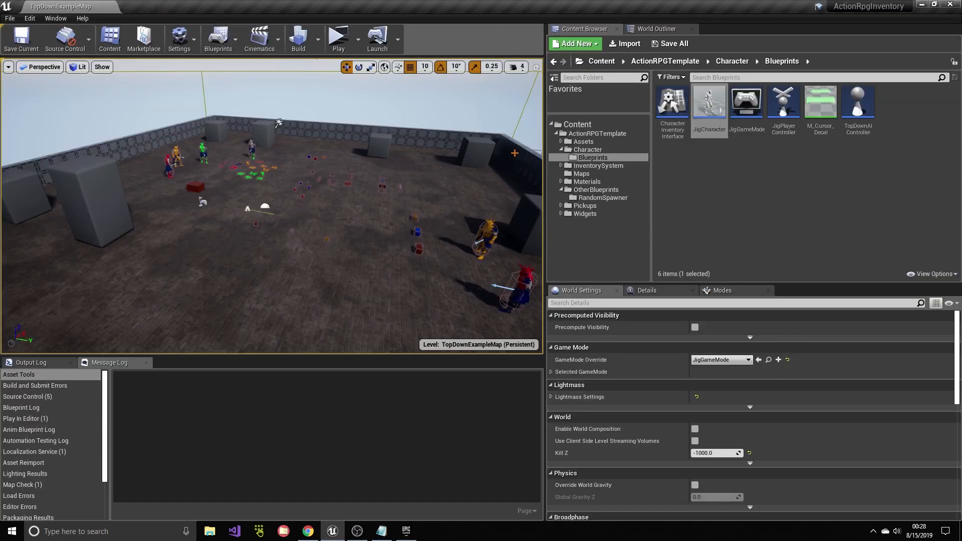
left_click(838, 207)
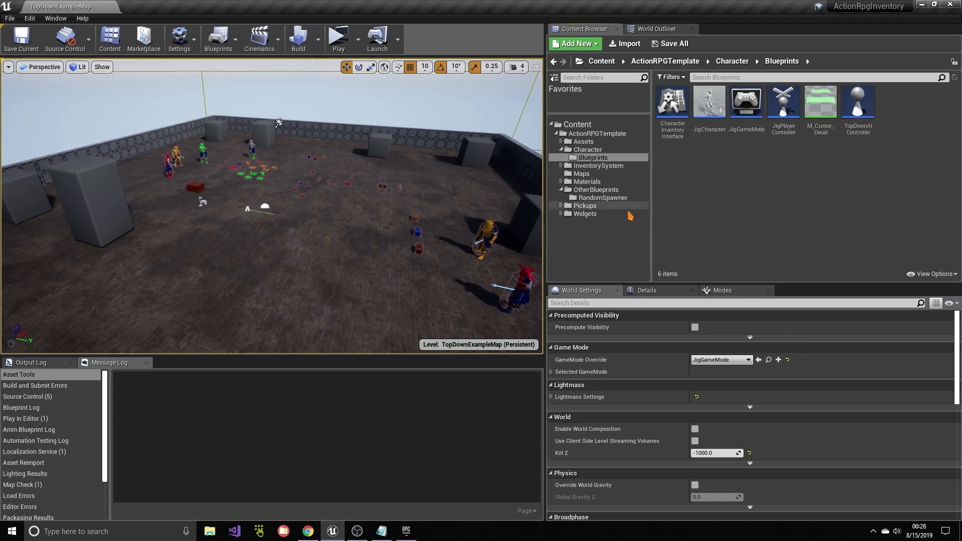
right_click_drag(506, 251, 436, 236)
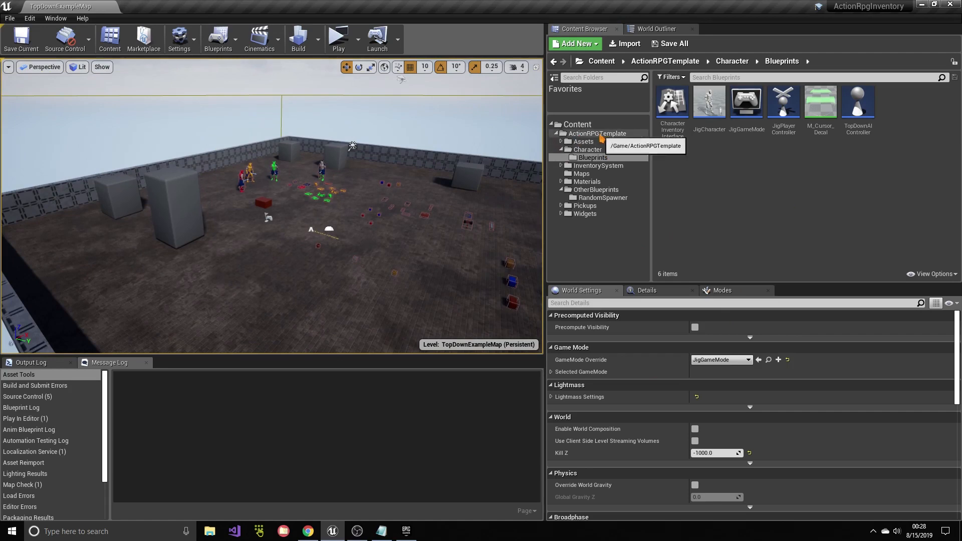
Step: Open the TopDownExampleMap level from the ActionRPGTemplate/Maps folder
left_click(598, 133)
double_click(785, 102)
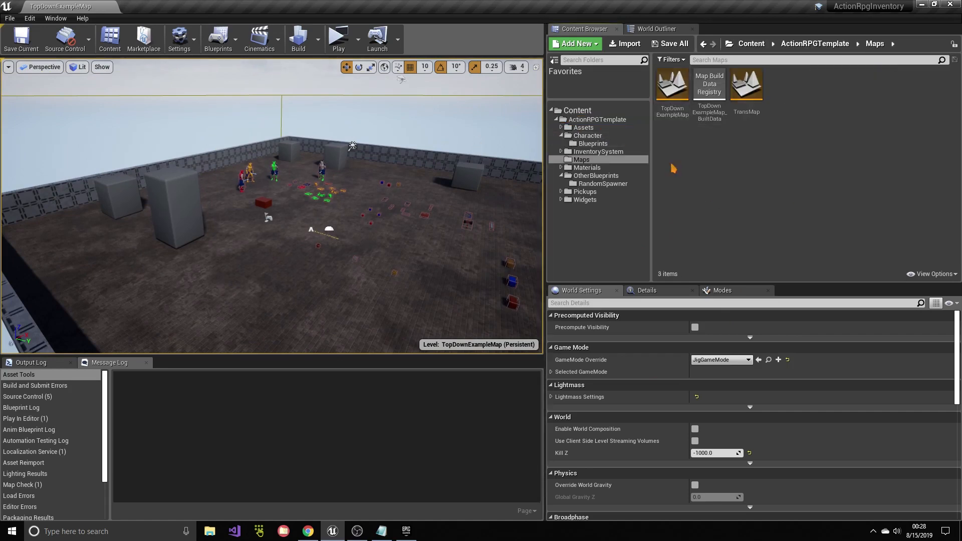
double_click(672, 89)
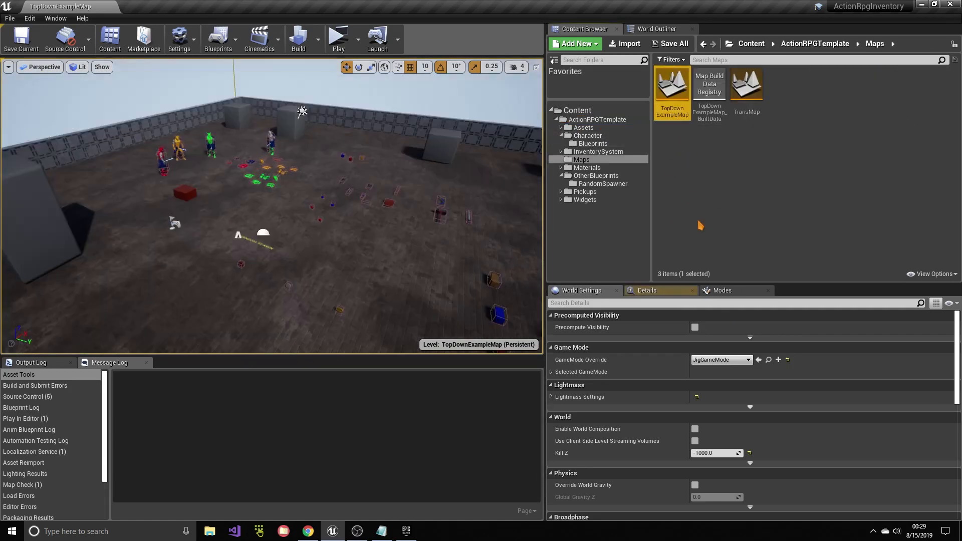
right_click_drag(388, 216, 398, 208)
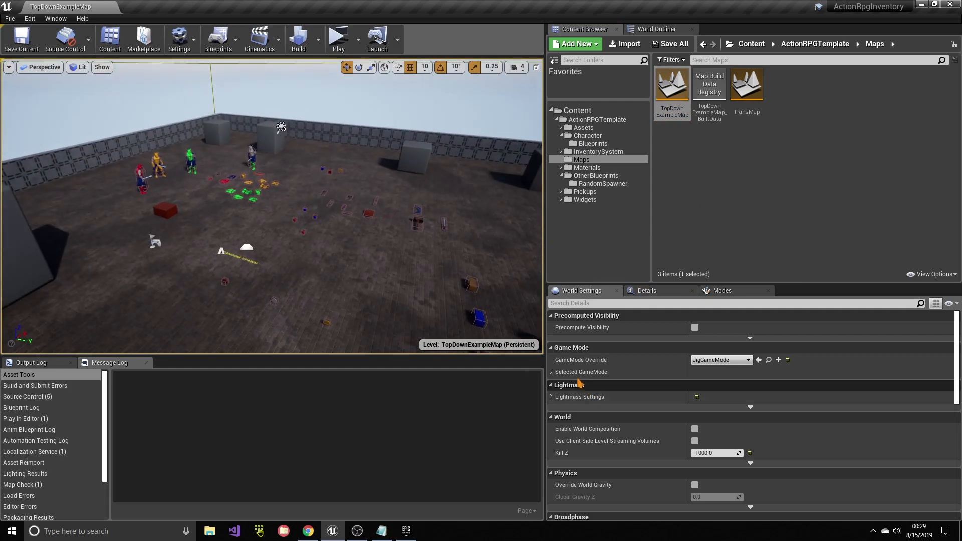
Step: Review the level's World Settings, including the GameMode Override and the classes under Selected GameMode
left_click(552, 371)
scroll(605, 381, "down", 2)
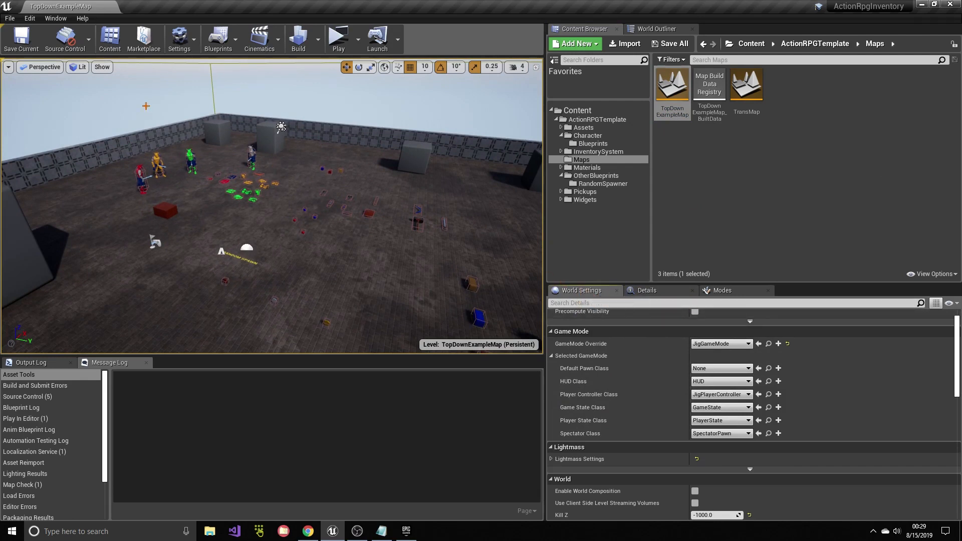
left_click(62, 22)
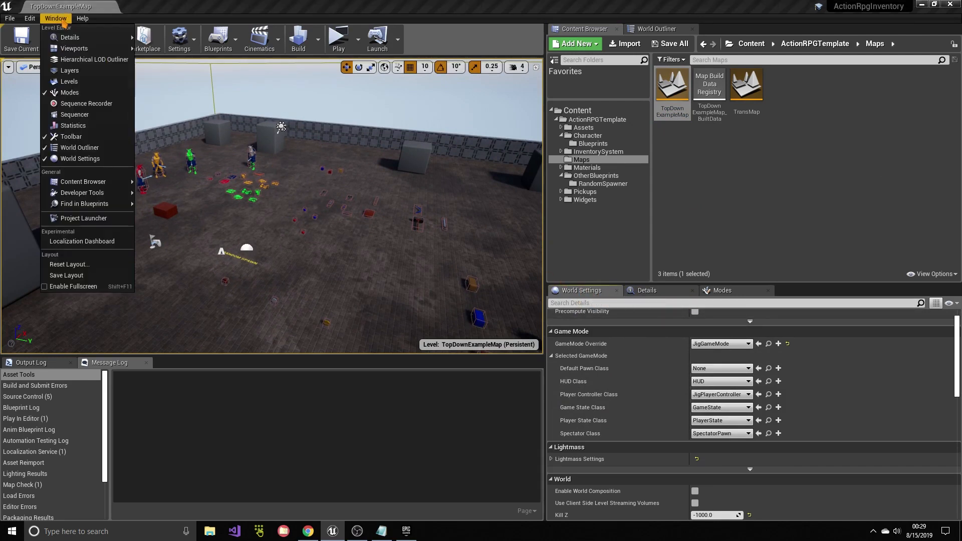
left_click(83, 160)
scroll(604, 396, "up", 1)
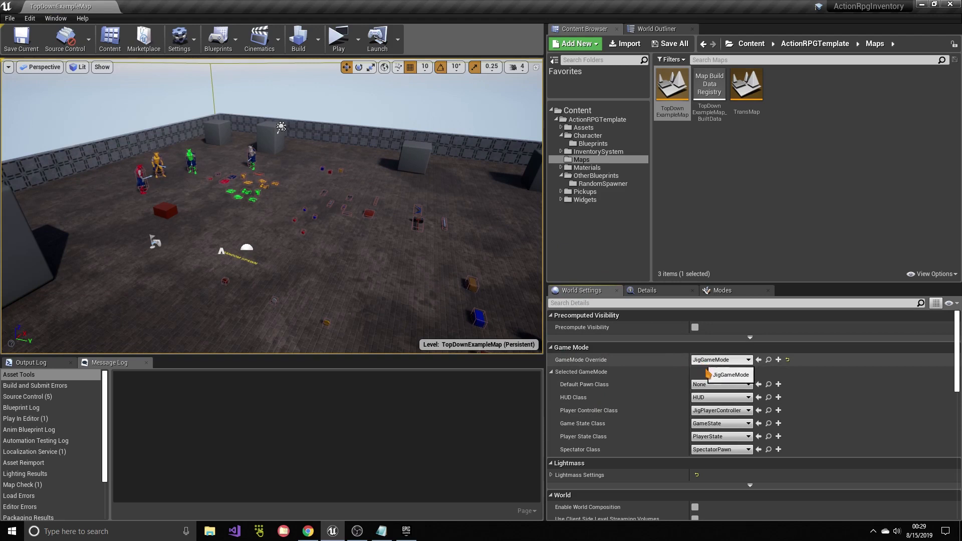
scroll(584, 370, "down", 1)
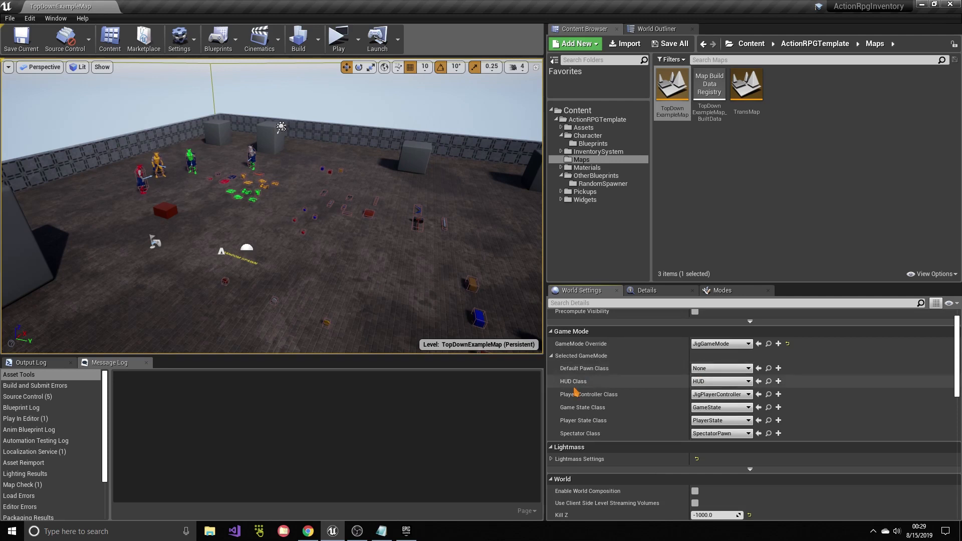
scroll(618, 389, "down", 1)
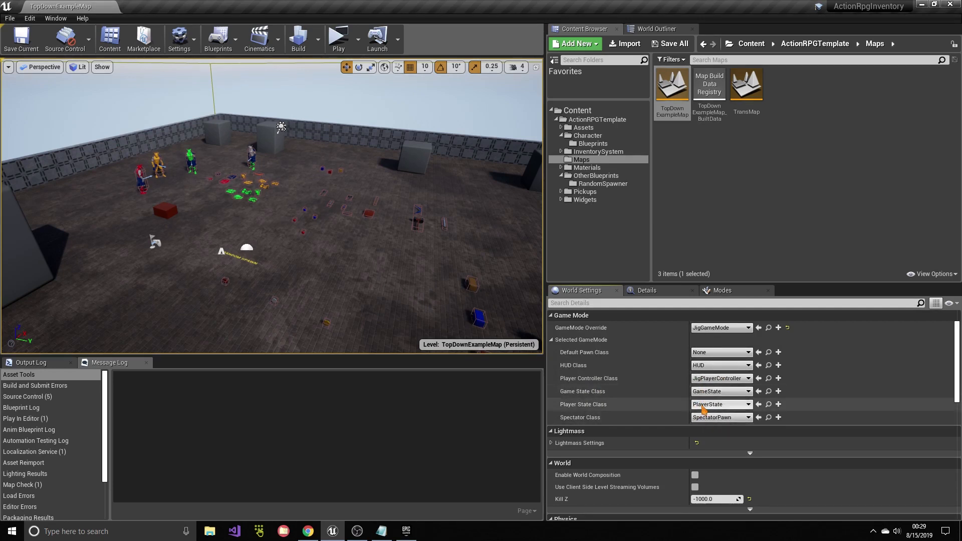
scroll(684, 393, "up", 2)
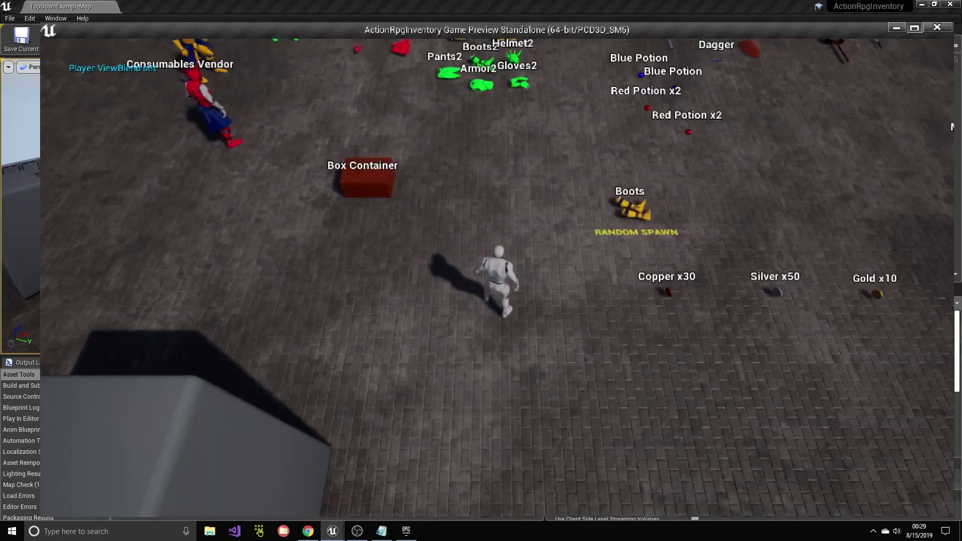
Step: Play the level in a maximized standalone preview and test opening and closing the inventory
left_click(524, 249)
left_click(507, 229)
key("i")
key("i")
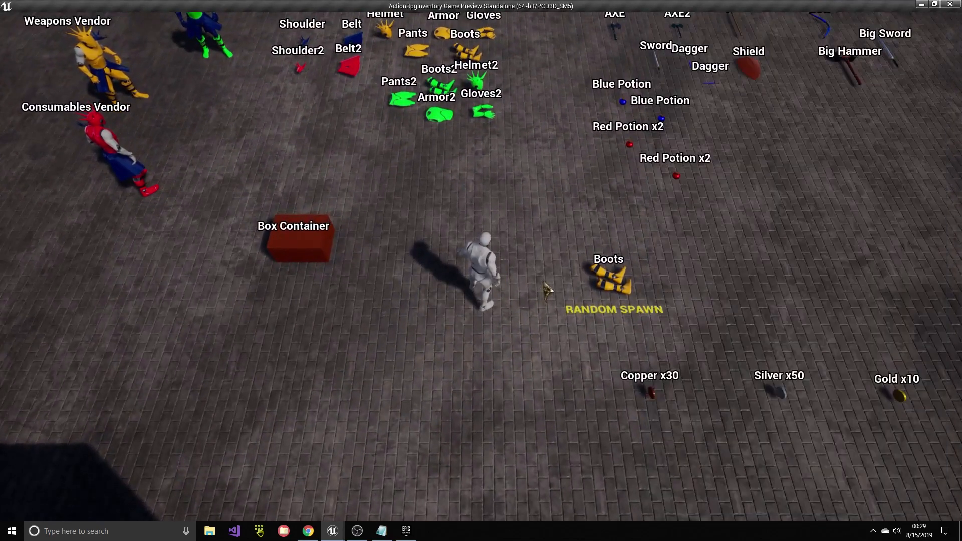
key("i")
key("i")
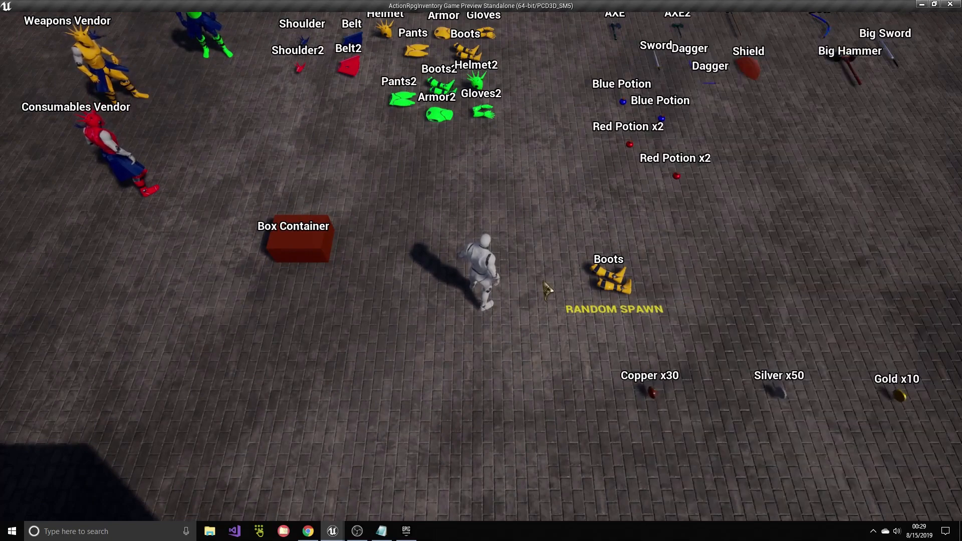
key("i")
key("i")
Step: Walk the character to various ground points around the Boots, coins, potions and Box Container to test click-to-move
left_click(680, 176)
left_click(697, 338)
left_click(385, 351)
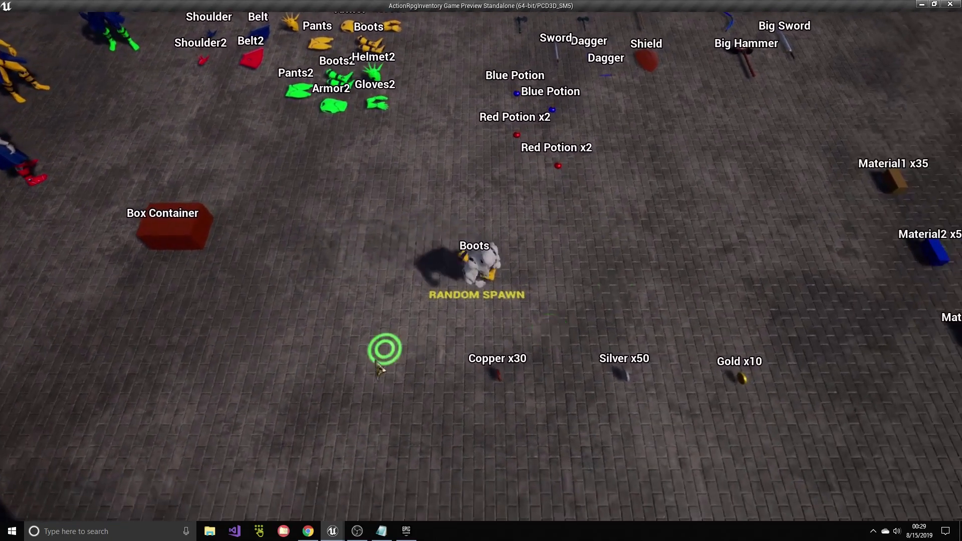
left_click(443, 249)
left_click(537, 272)
left_click(425, 343)
left_click(477, 311)
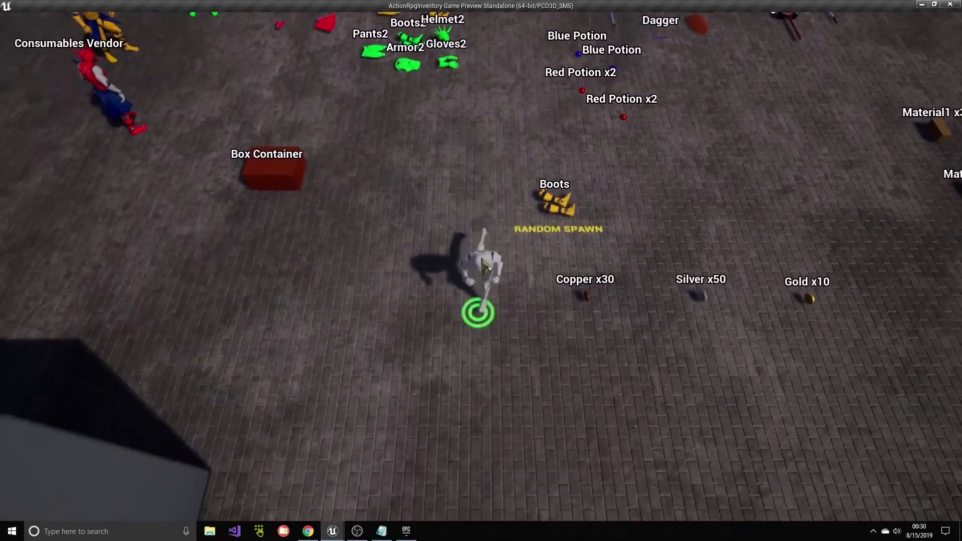
left_click(641, 183)
left_click(635, 189)
left_click(573, 241)
left_click(377, 377)
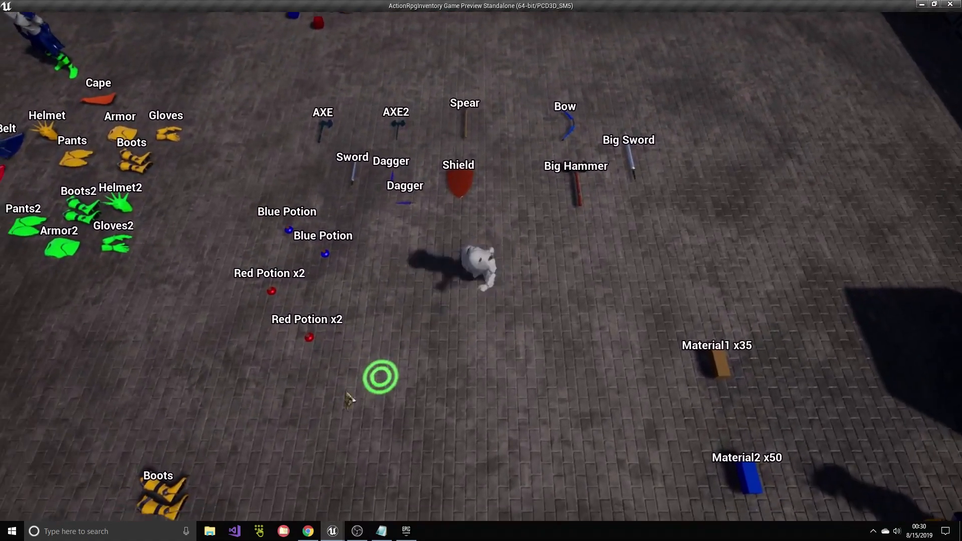
left_click(279, 349)
left_click(246, 368)
left_click(405, 306)
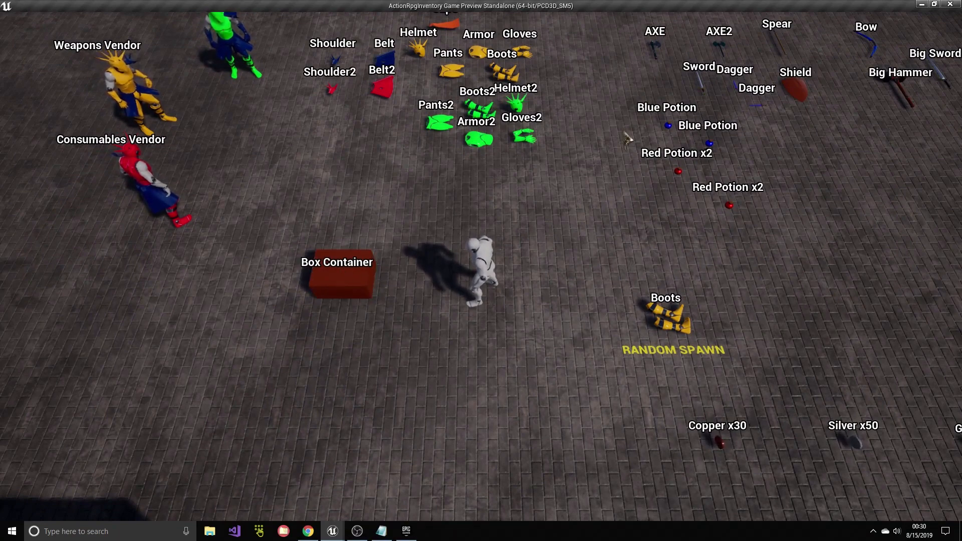
Step: Pick up a Blue Potion, check it in the inventory, and close the inventory after walking away
left_click(671, 128)
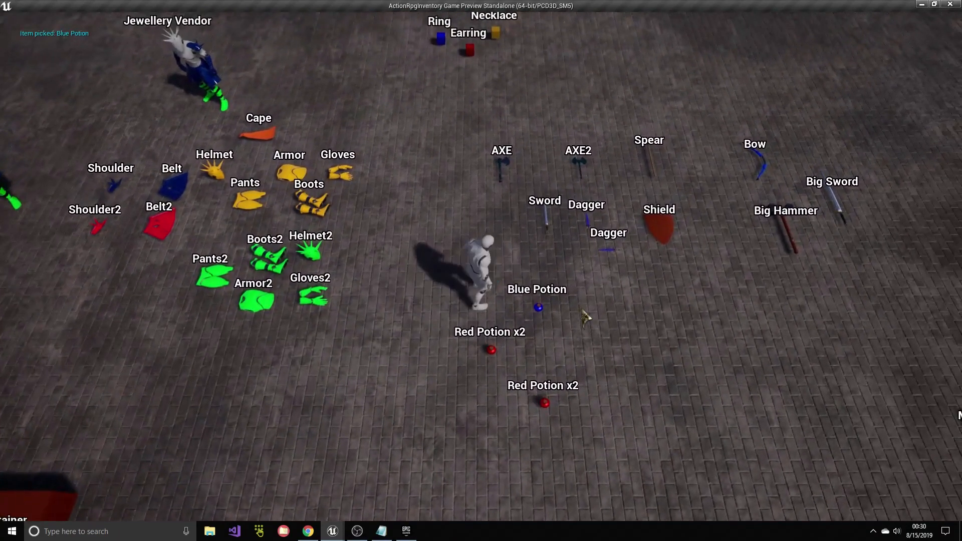
key("i")
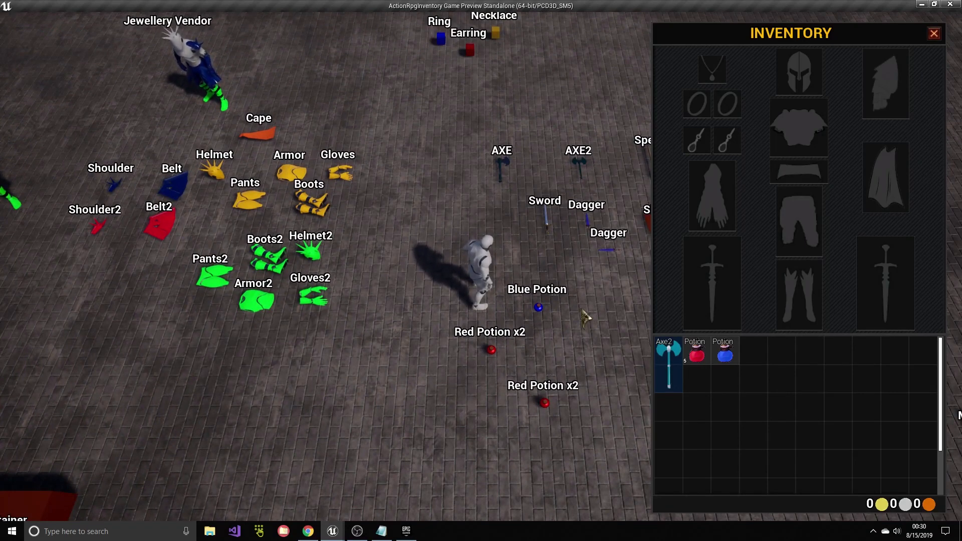
left_click(385, 357)
left_click(398, 337)
key("i")
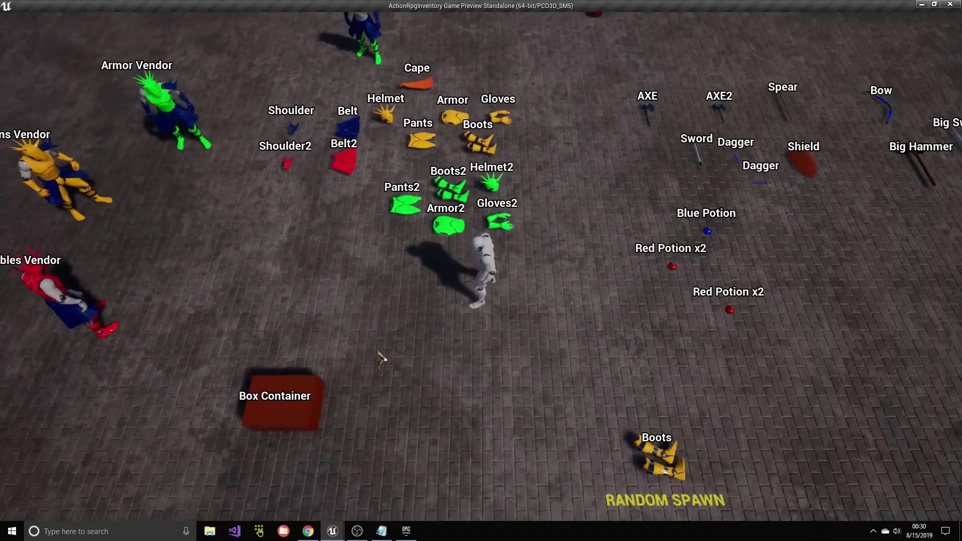
Step: Open the Box Container to view its contents, close it and walk away from it
left_click(420, 367)
left_click(424, 290)
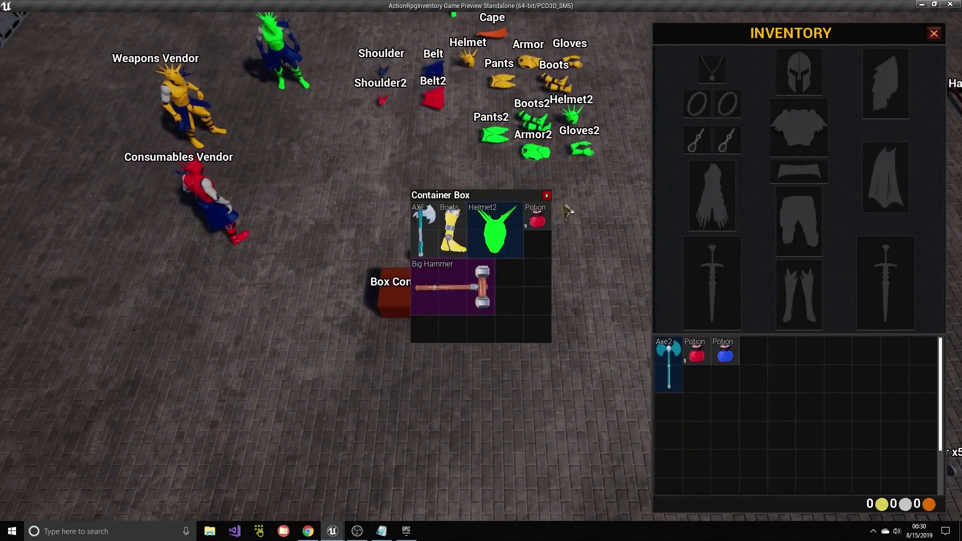
left_click(546, 196)
left_click(576, 235)
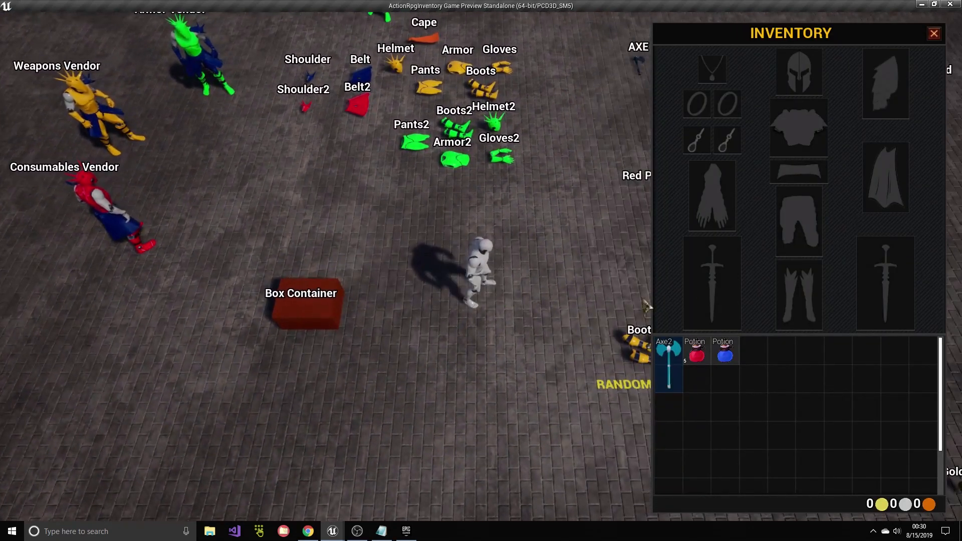
Step: Test rotating Axe2 while moving it and place it upright in the fourth column, second row of the inventory grid
mouse_move(664, 366)
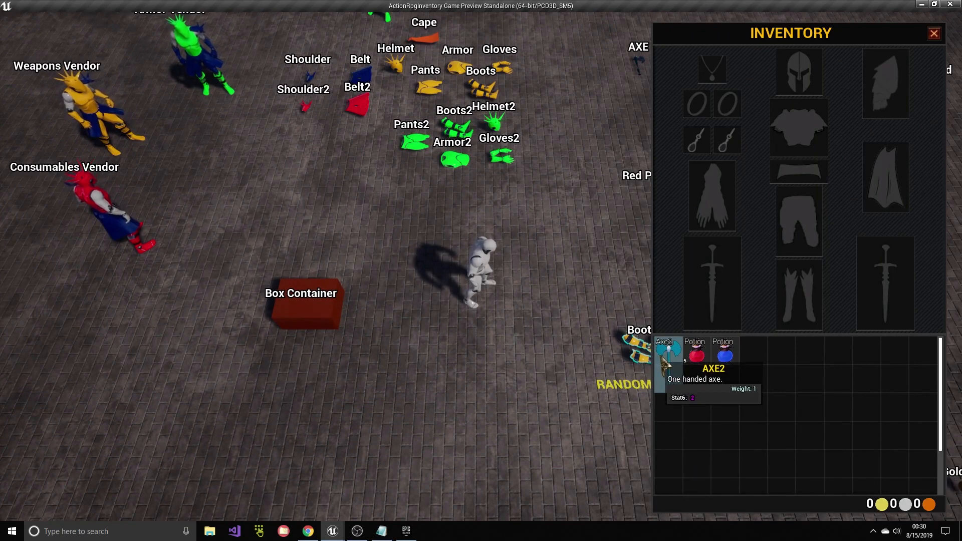
left_click_drag(664, 365, 794, 411)
key("r")
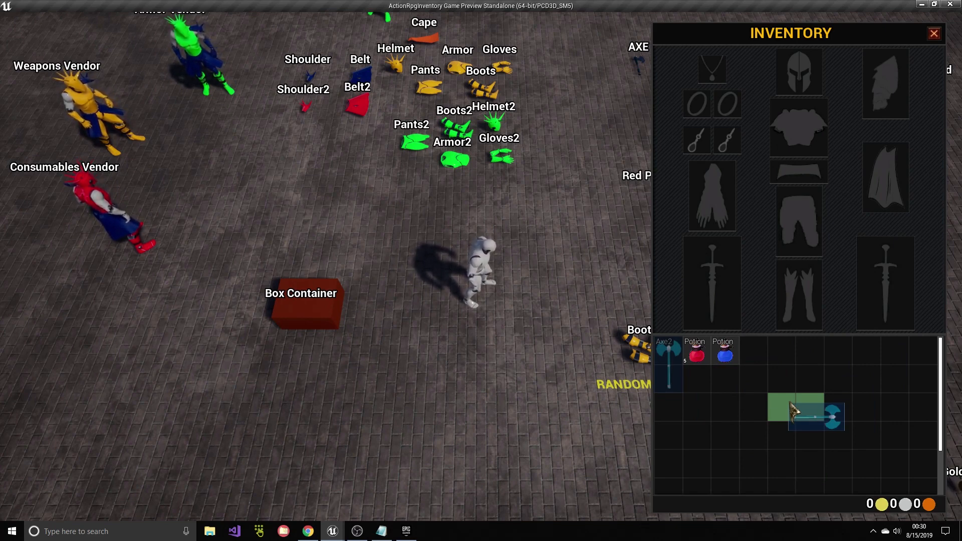
key("r")
left_click_drag(789, 403, 764, 386)
key("r")
key("r")
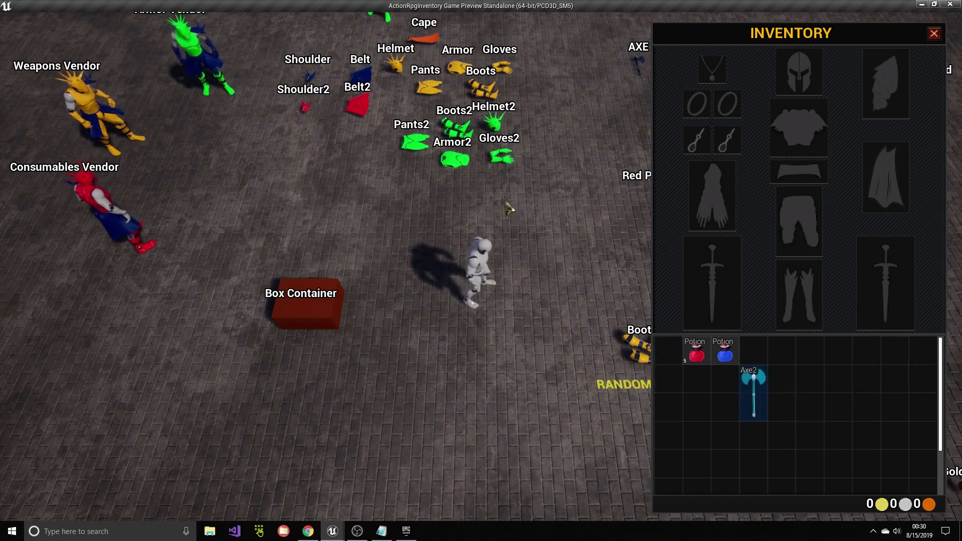
Step: Walk to the weapons and pick up the Sword into the sixth column of the inventory grid, below the top row
left_click_drag(508, 207, 572, 345)
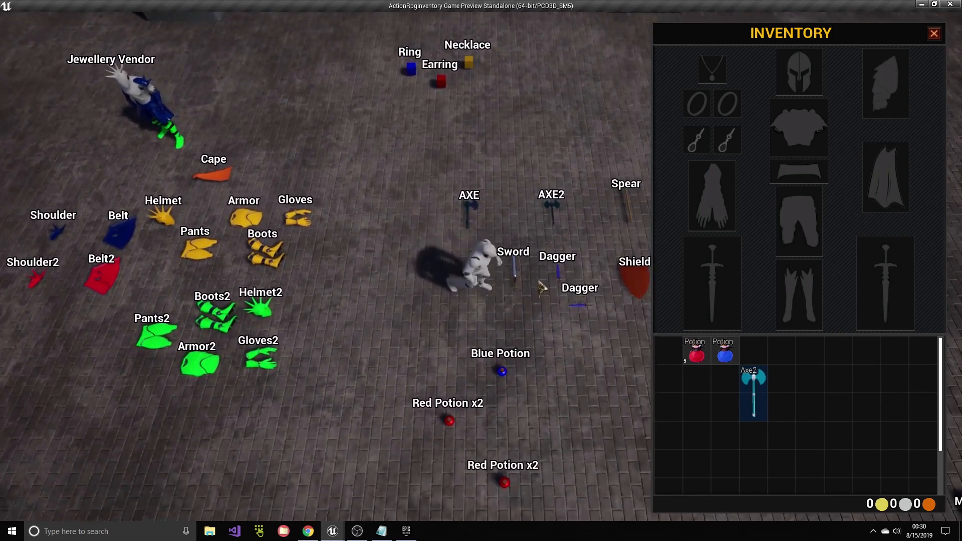
mouse_move(669, 365)
left_mouse_down()
mouse_move(789, 440)
mouse_move(816, 386)
mouse_move(733, 384)
mouse_move(760, 389)
mouse_move(753, 384)
left_mouse_up()
left_click(429, 318)
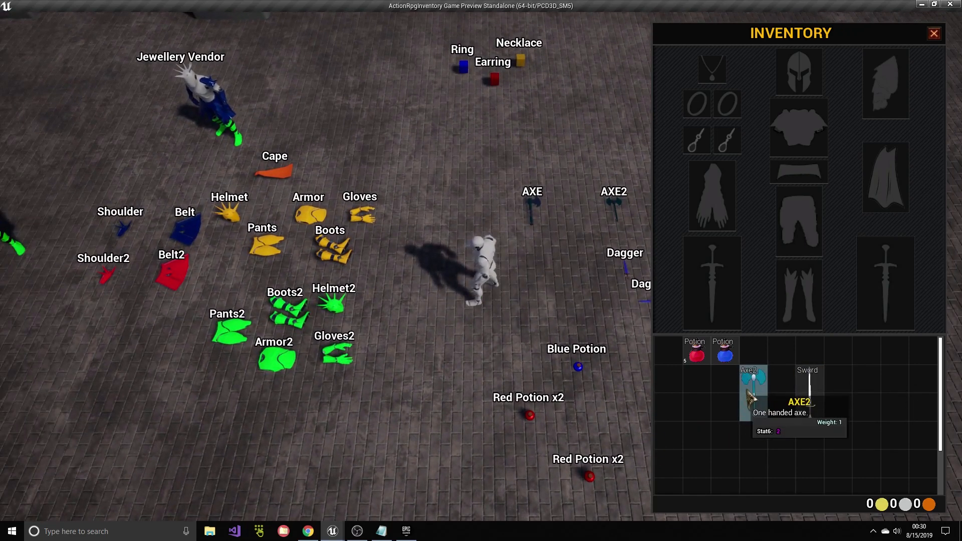
Step: Equip Axe2, swap it for the Sword in the same weapon slot, and equip Axe2 in the other weapon slot
right_click(750, 395)
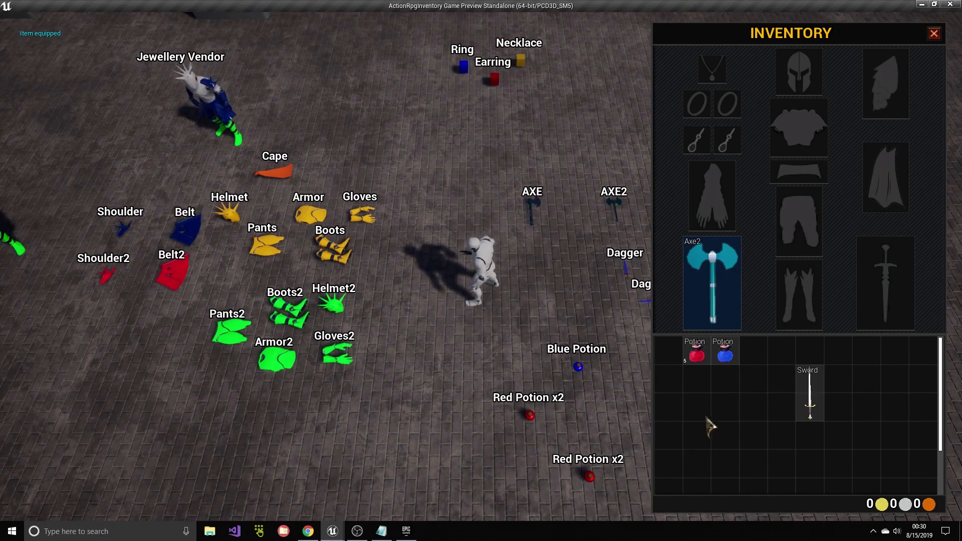
left_click_drag(807, 393, 721, 270)
right_click(810, 393)
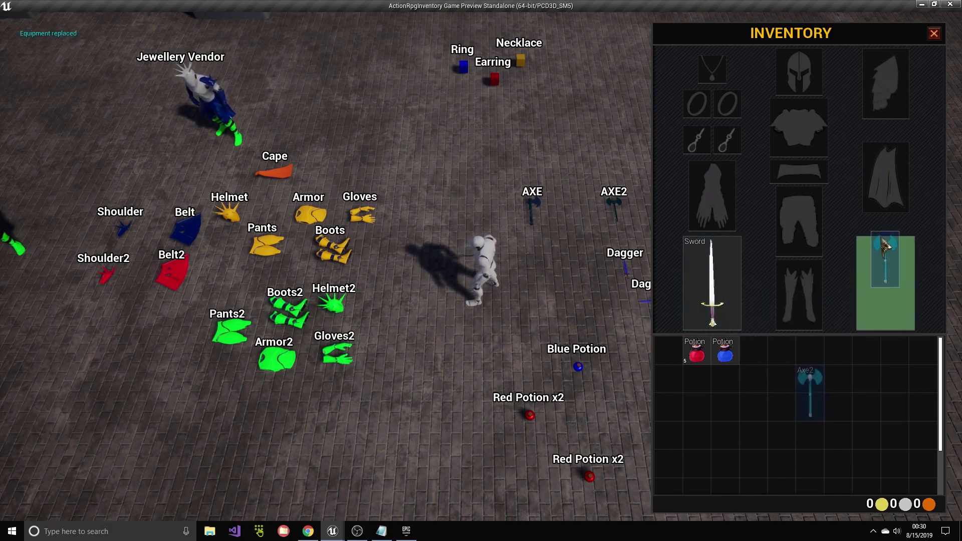
left_click(441, 339)
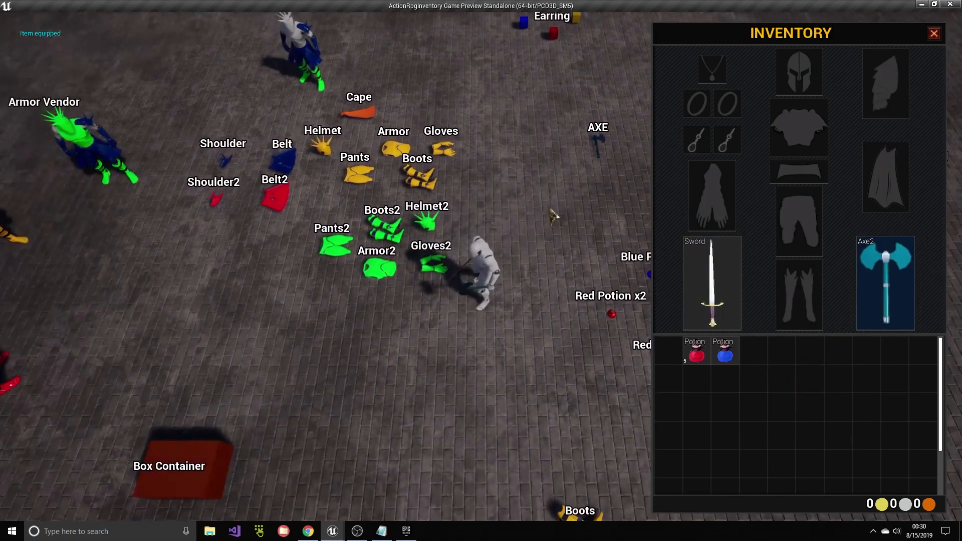
left_click(493, 381)
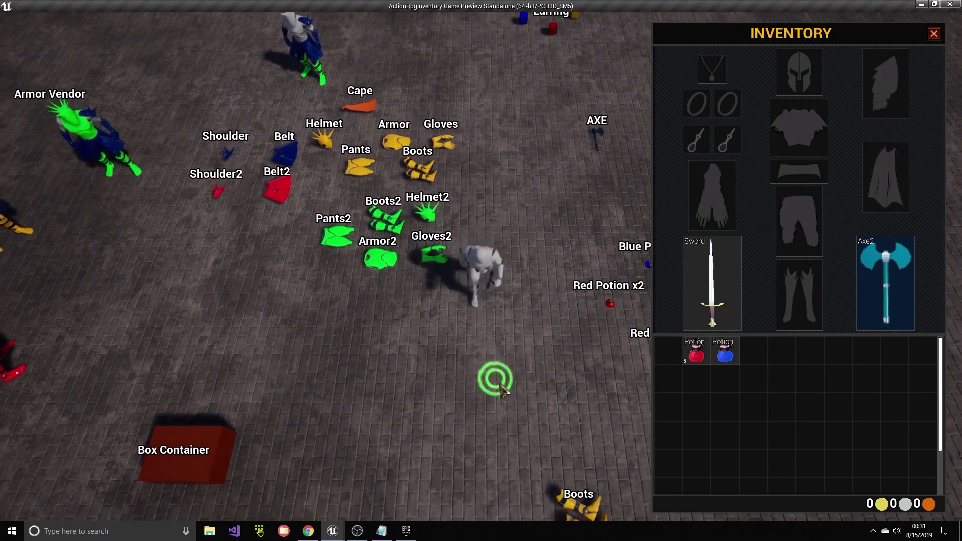
Step: Drop the equipped Sword and one Red Potion on the ground and pick both back up
left_click_drag(696, 290, 342, 266)
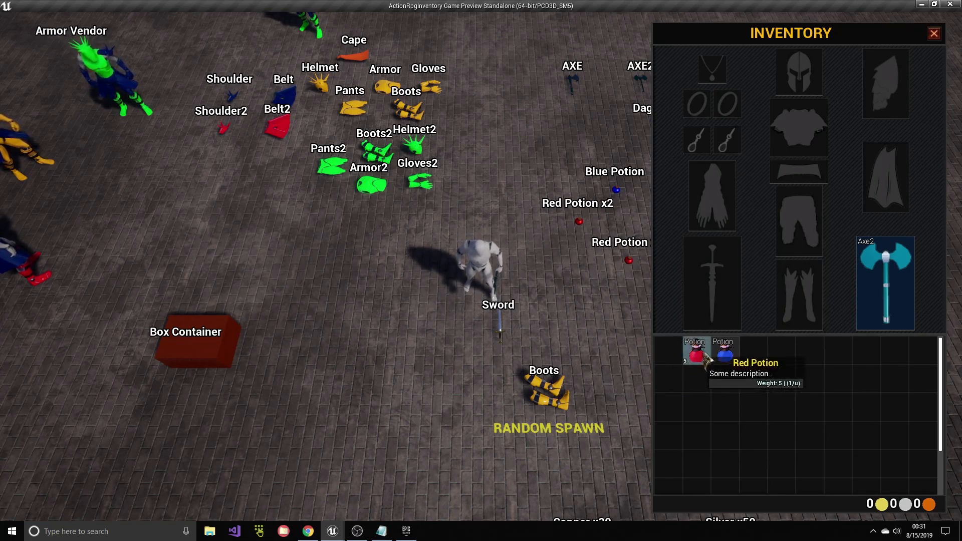
left_click_drag(692, 354, 430, 321)
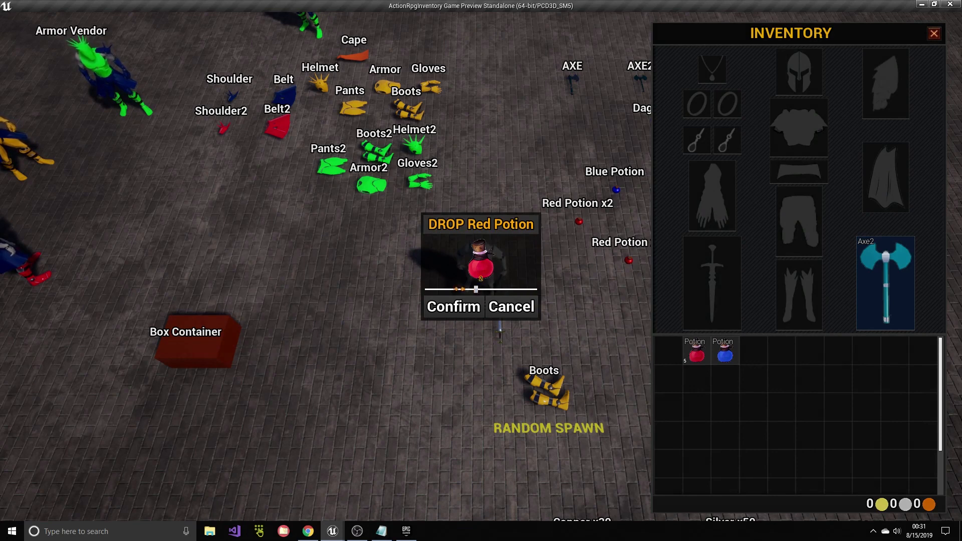
left_click(471, 308)
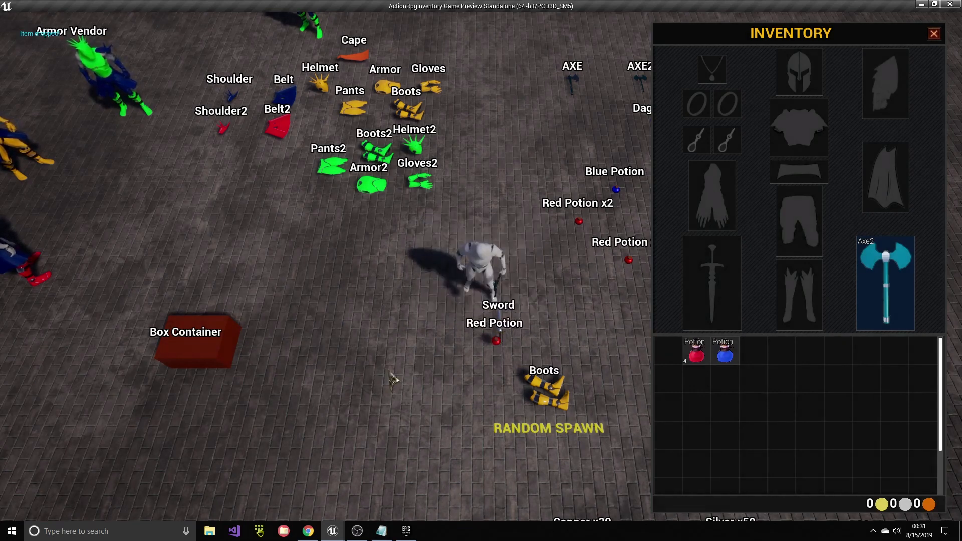
left_click(515, 328)
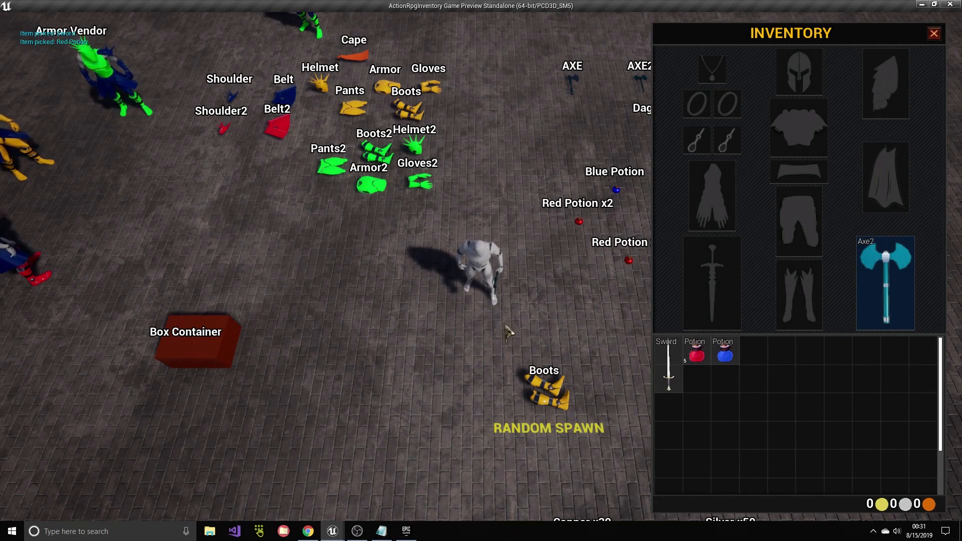
Step: Move the Red Potions to the third column, third row of the inventory grid and split them into stacks of three, one and one
left_click_drag(695, 355, 726, 411)
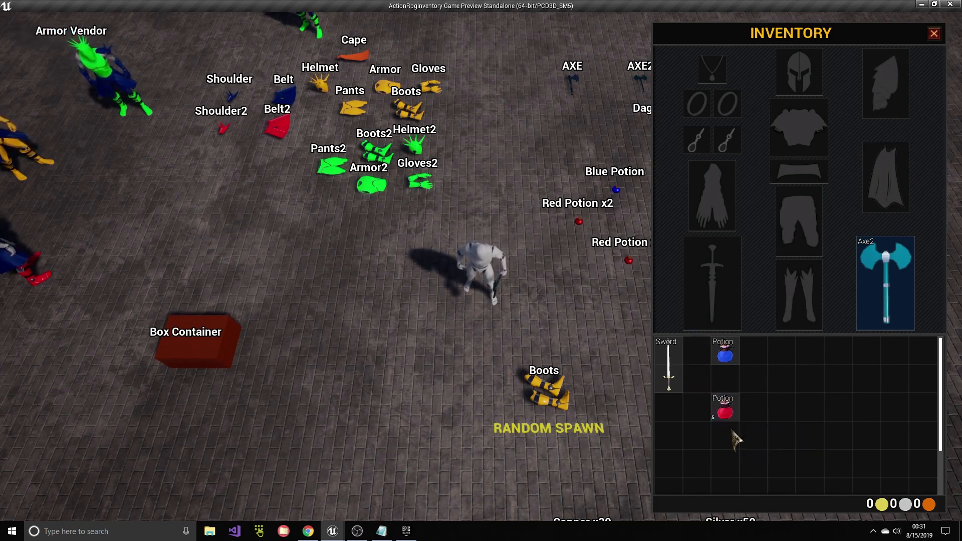
left_click_drag(728, 414, 732, 449, "shift")
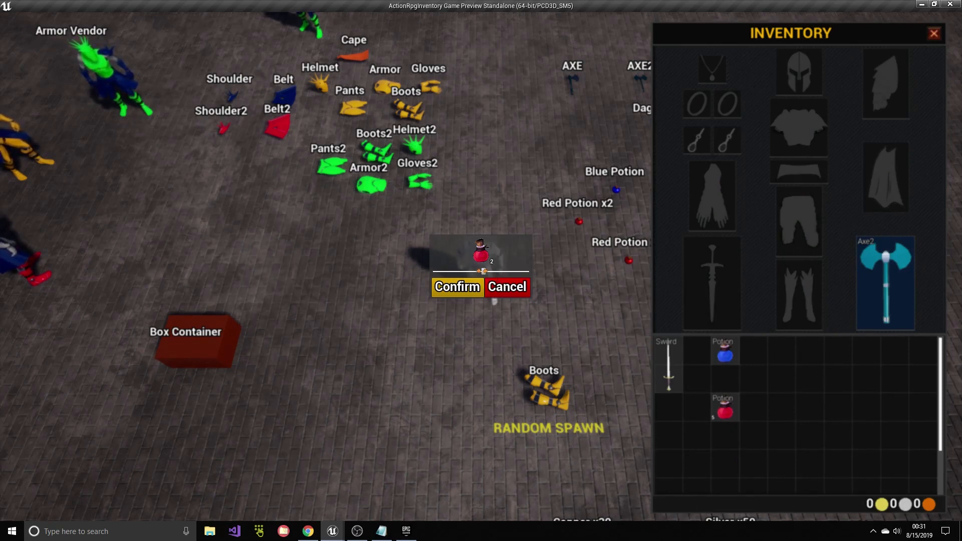
left_click(478, 294)
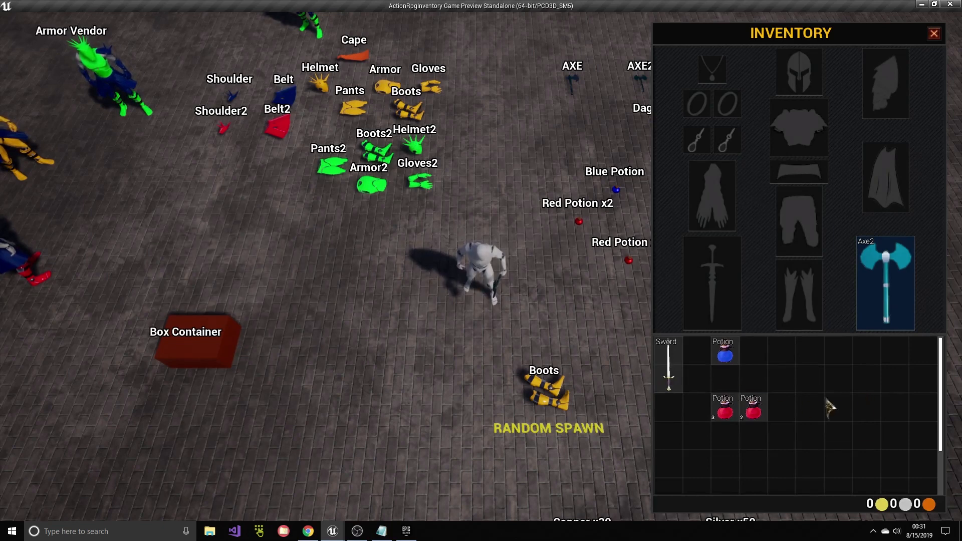
left_click_drag(753, 408, 862, 384)
left_click(451, 301)
Step: Sell the Sword to the Consumables Vendor, buy a Blue Potion with the proceeds and walk away
left_click(303, 250)
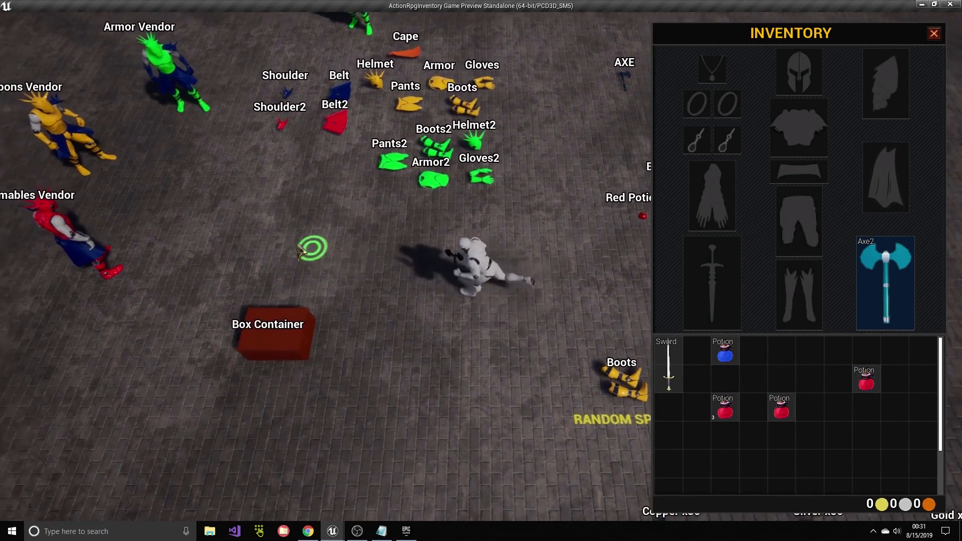
left_click(382, 311)
left_click(340, 228)
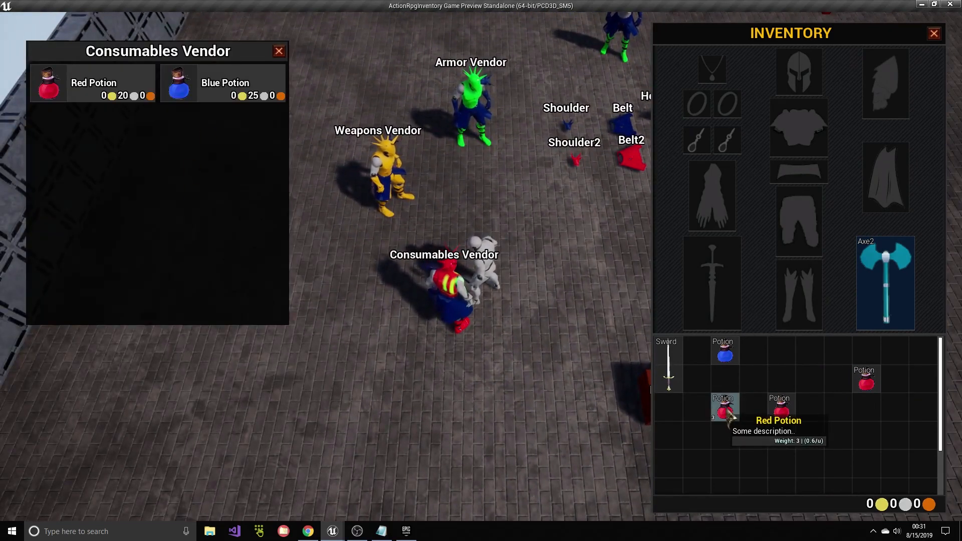
right_click(668, 368)
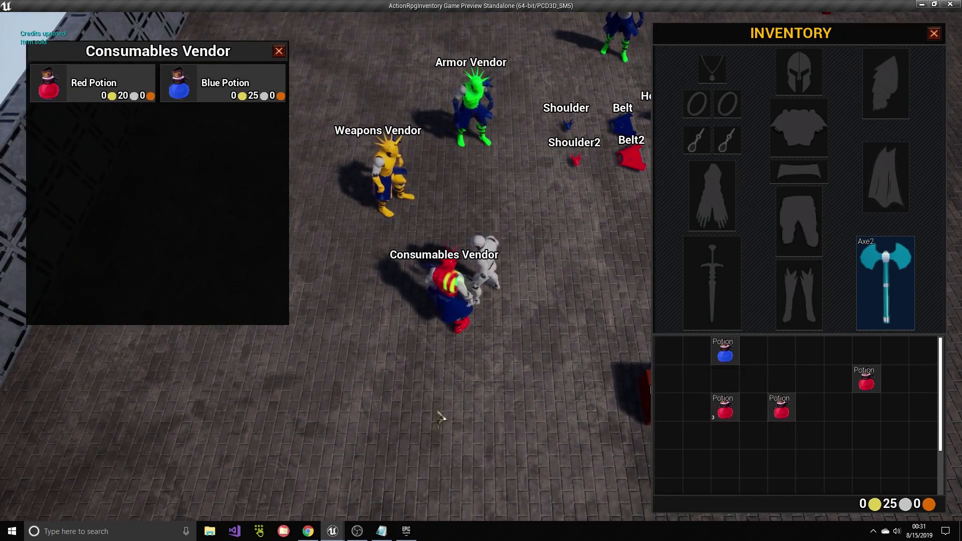
right_click(191, 85)
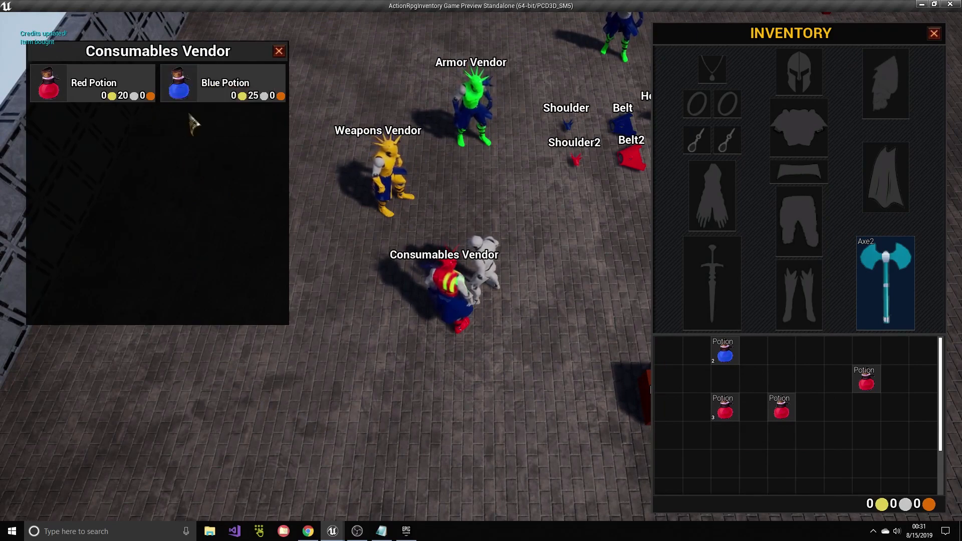
left_click(523, 177)
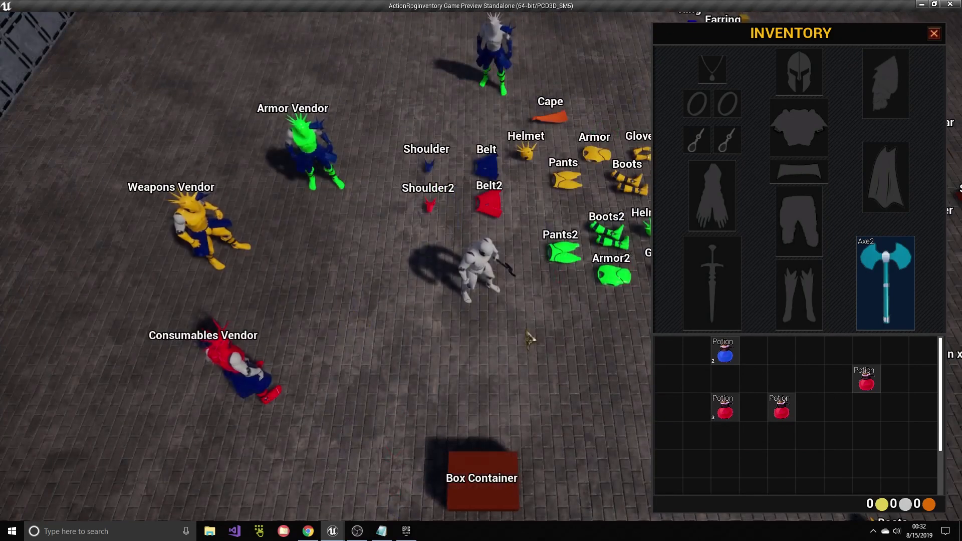
Step: Stop the game preview and open the JigPlayerController blueprint with its InventoryComponent selected
key("Escape")
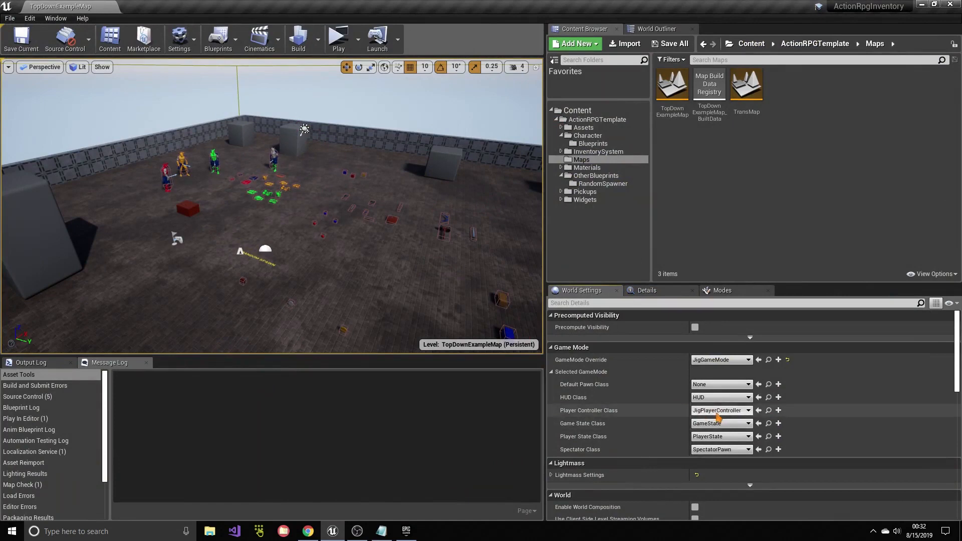
left_click(768, 410)
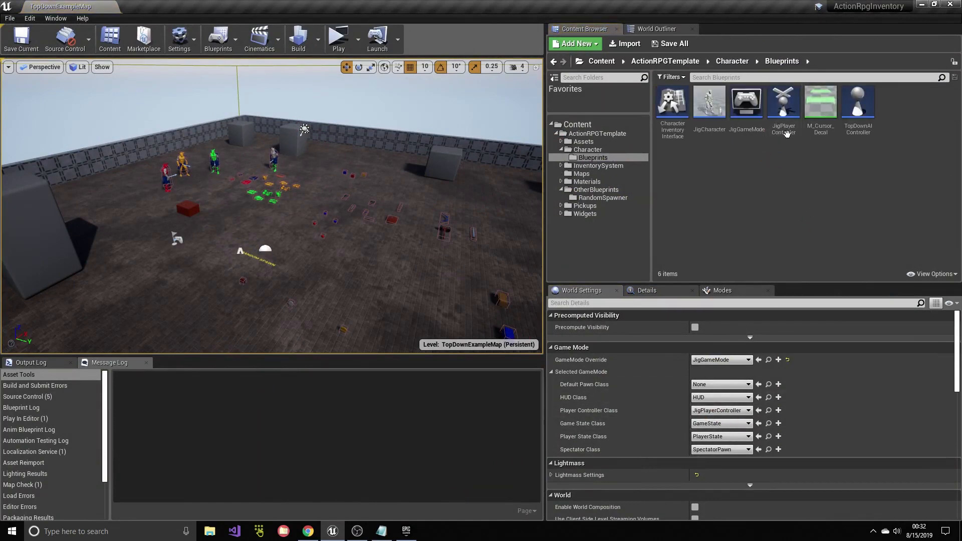
double_click(784, 109)
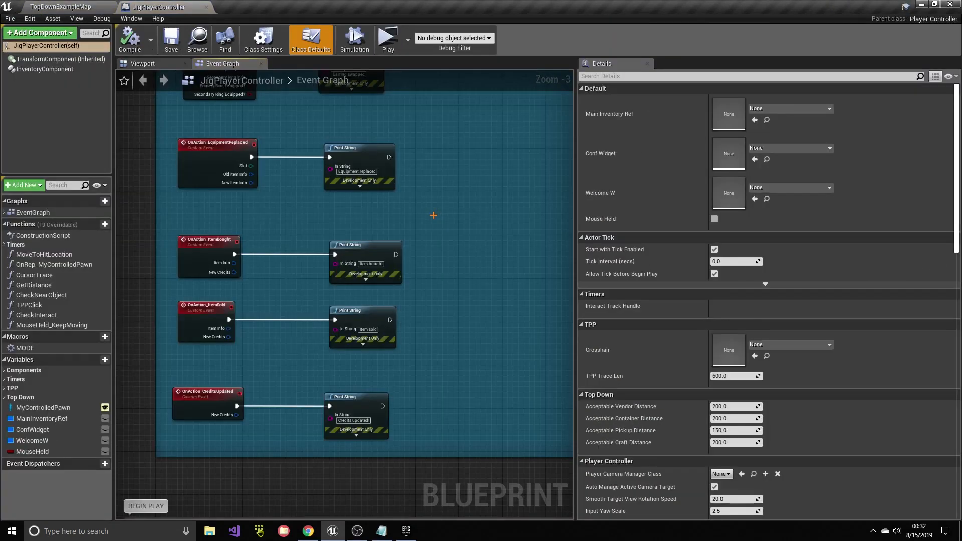
left_click(50, 70)
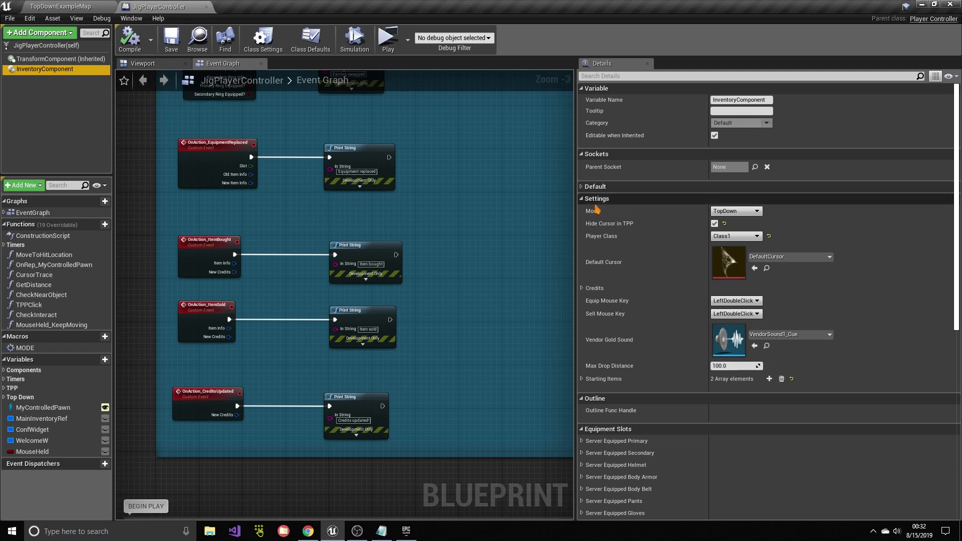
Step: Review the InventoryComponent's Mode, Player Class and Default Cursor options, keeping TopDown and Class1
scroll(597, 200, "down", 2)
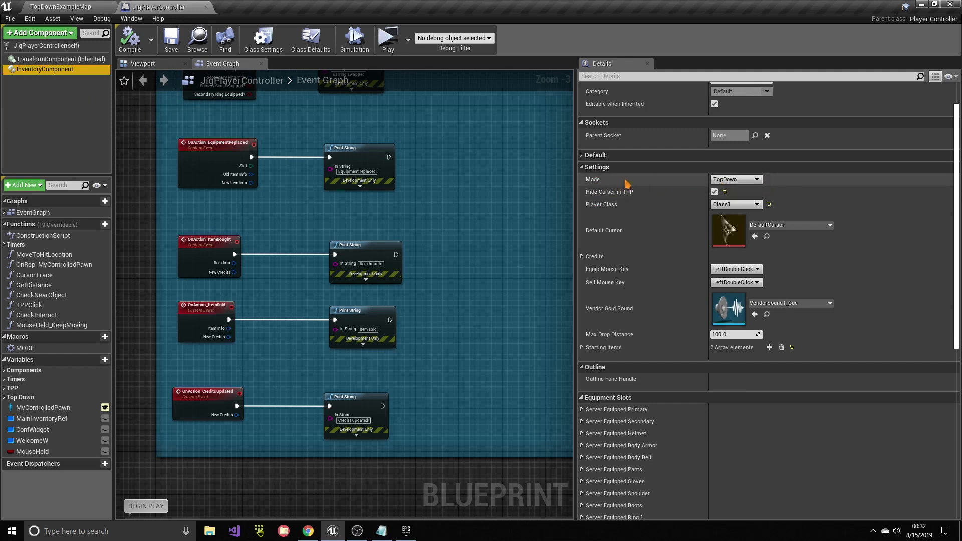
left_click(736, 180)
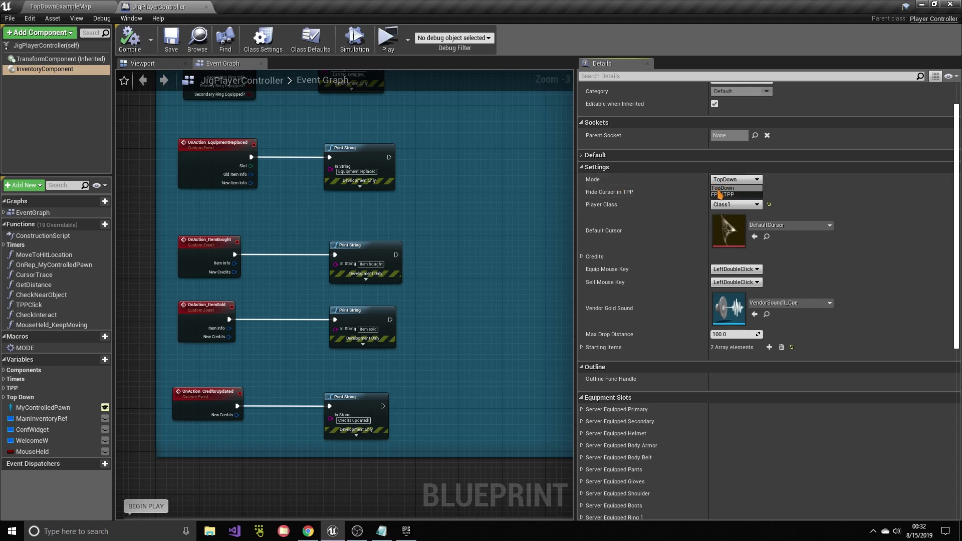
left_click(735, 180)
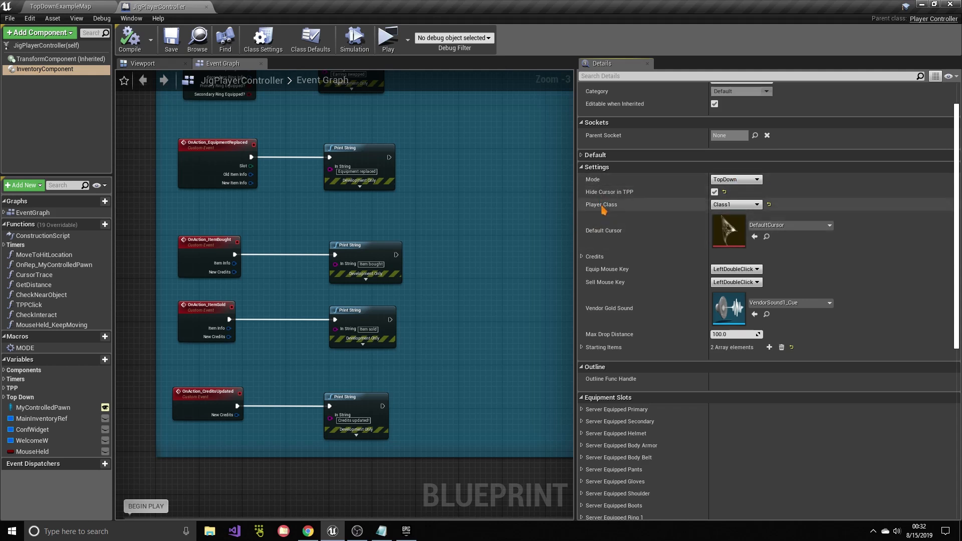
left_click(725, 203)
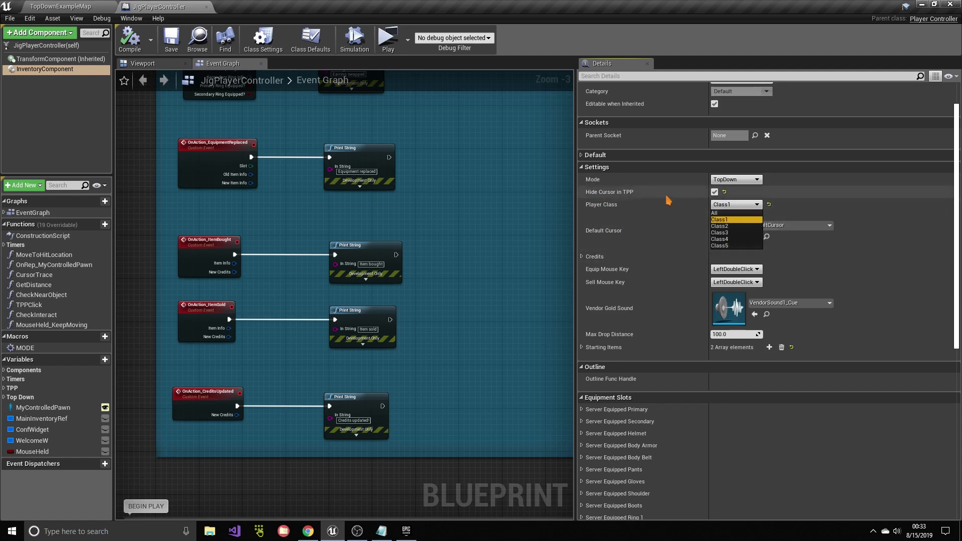
left_click(729, 220)
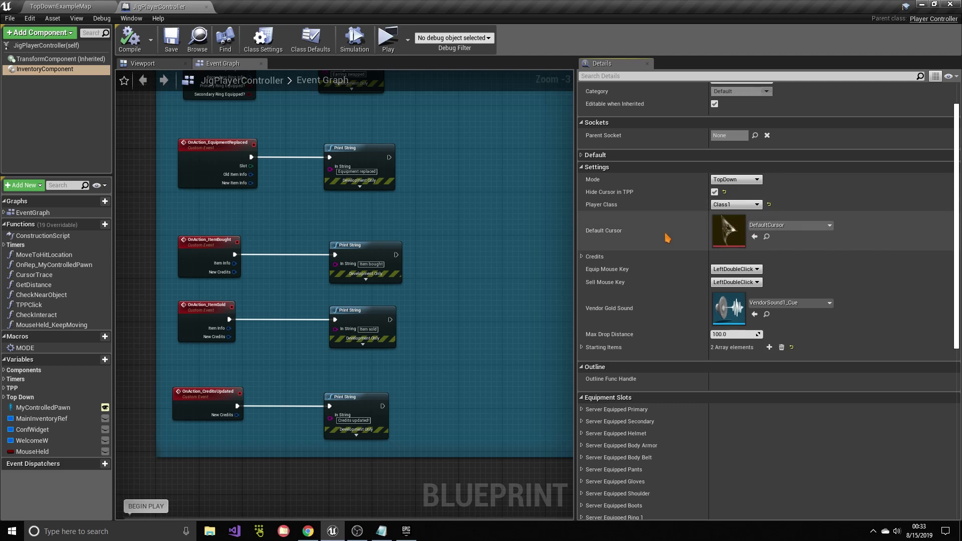
left_click(777, 226)
left_click(642, 214)
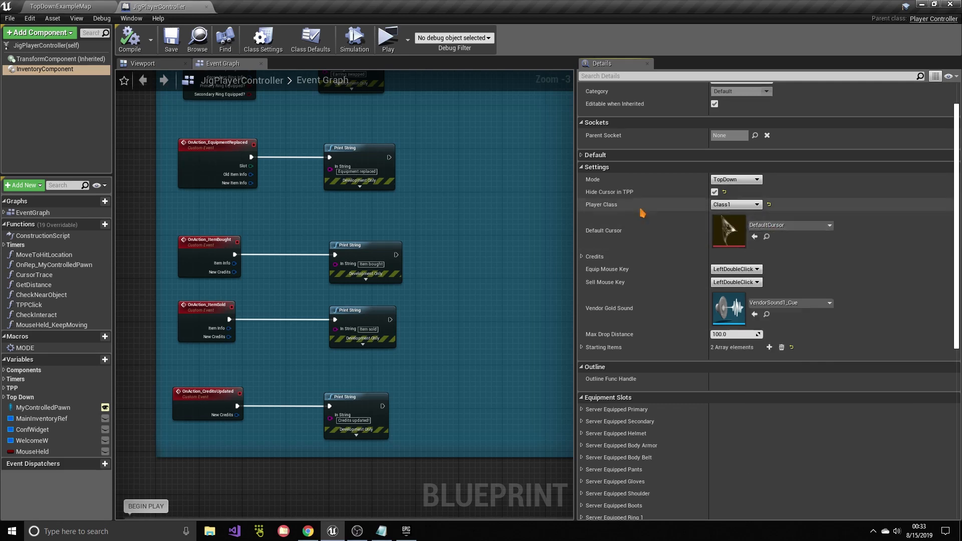
Step: Examine the InventoryComponent's Credits values and Equip Mouse Key options, keeping LeftDoubleClick
scroll(616, 273, "down", 2)
left_click(583, 224)
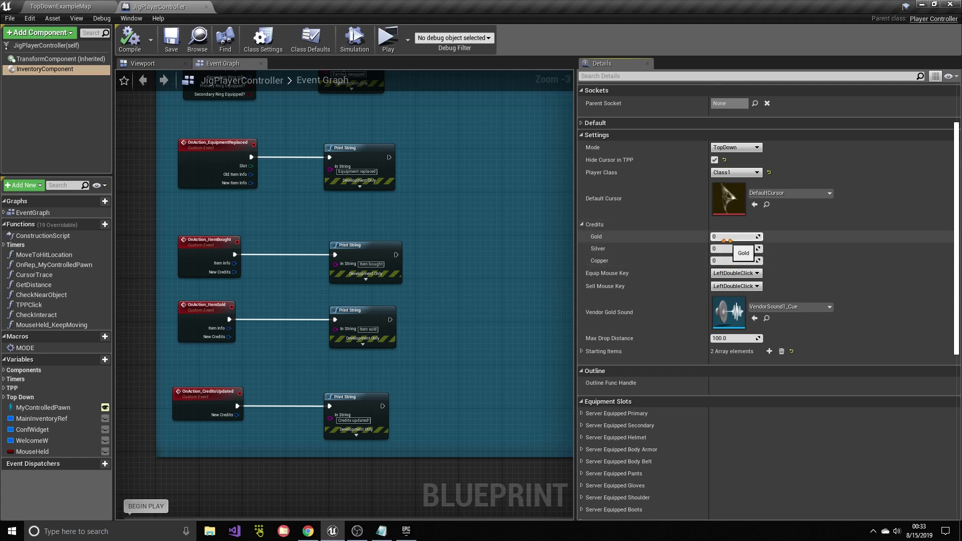
left_click(582, 226)
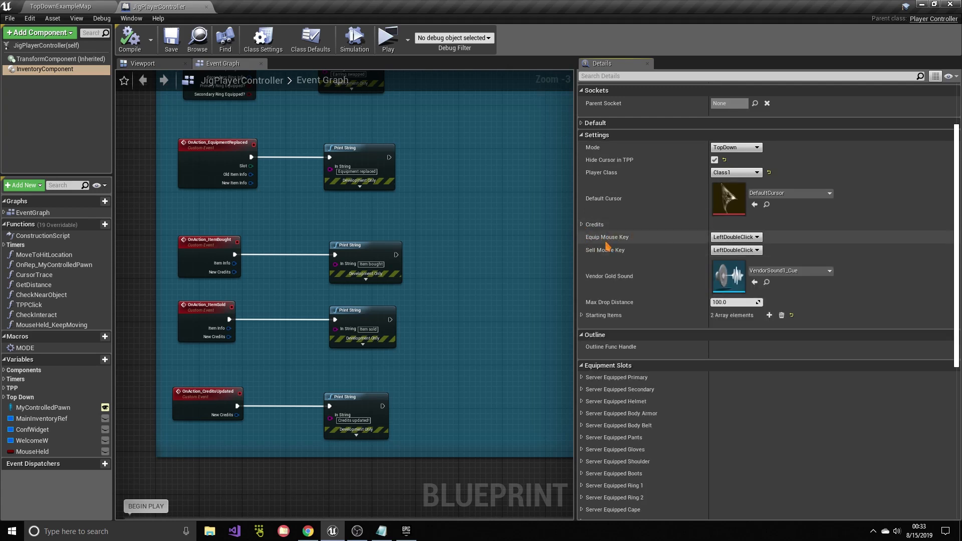
left_click(746, 237)
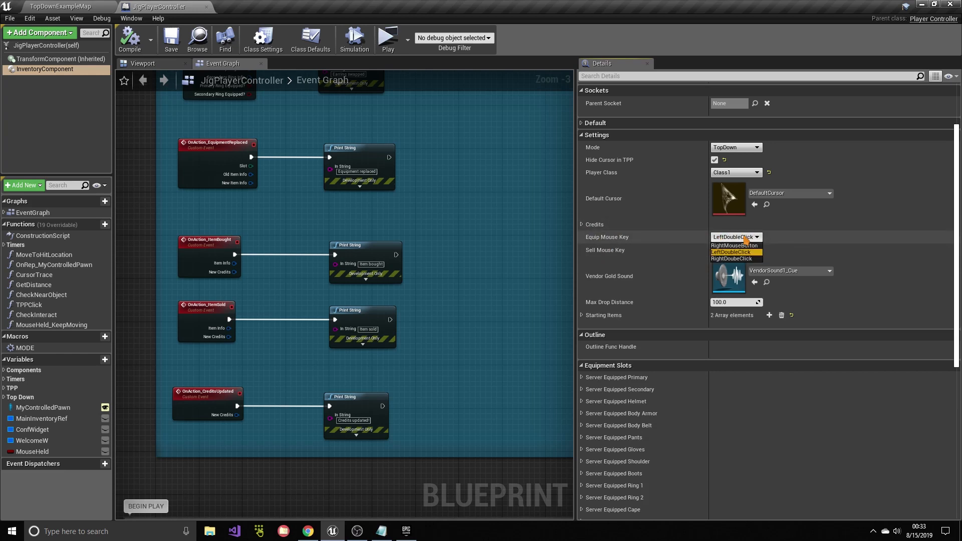
left_click(740, 252)
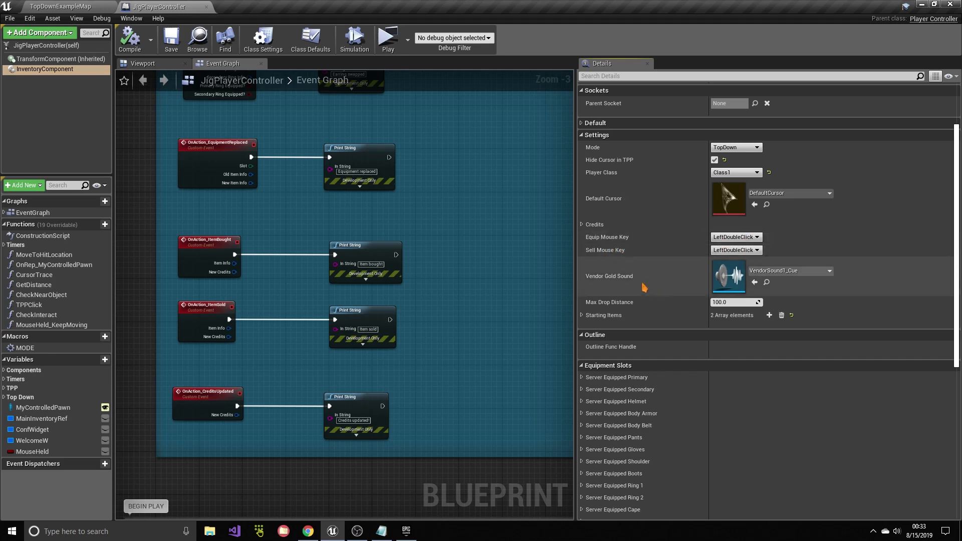
Step: Expand both Starting Items entries to examine their item IDs, data tables and counts
scroll(755, 285, "down", 1)
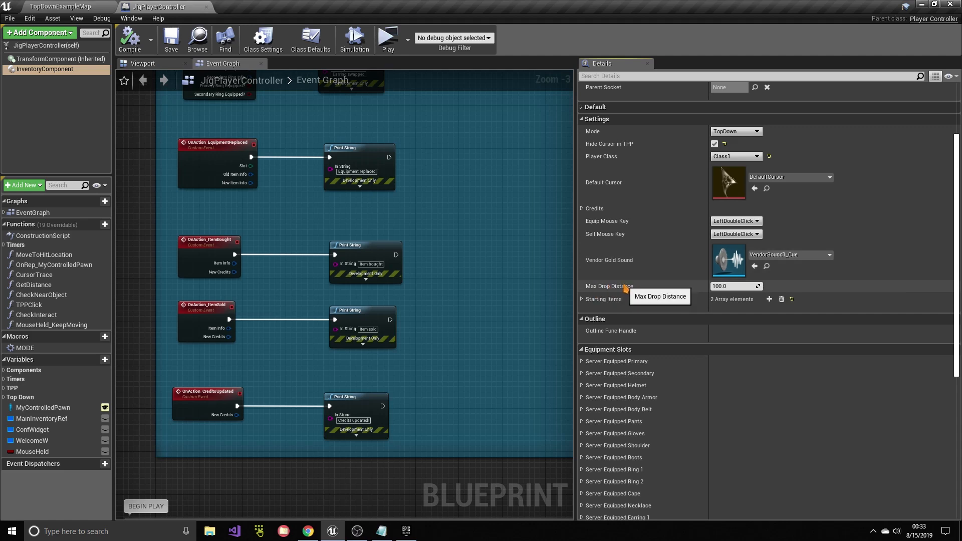
left_click(582, 299)
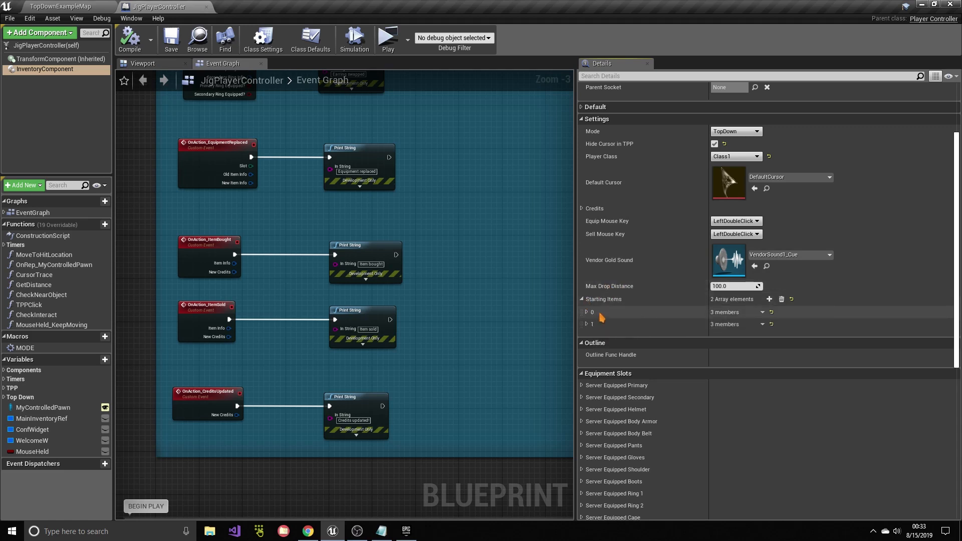
left_click(587, 312)
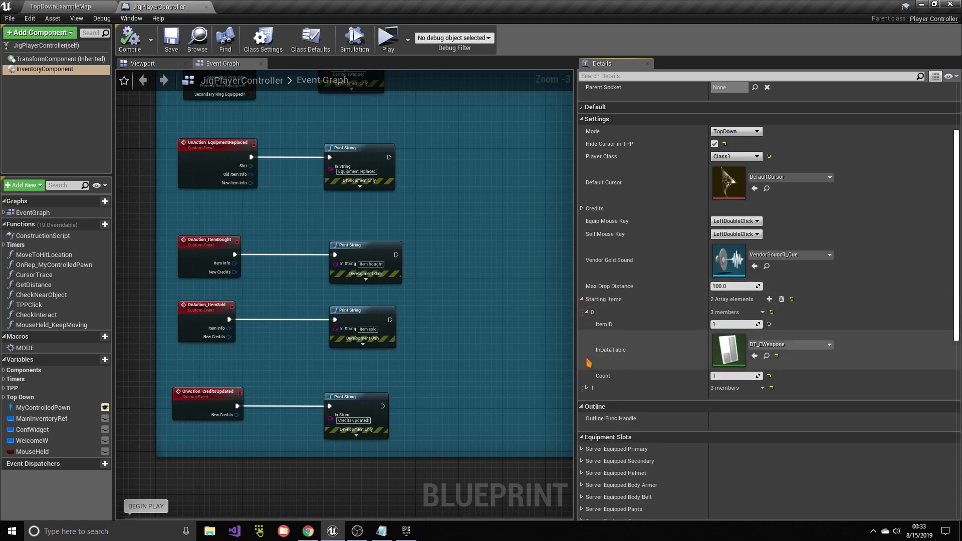
left_click(591, 389)
scroll(643, 363, "down", 1)
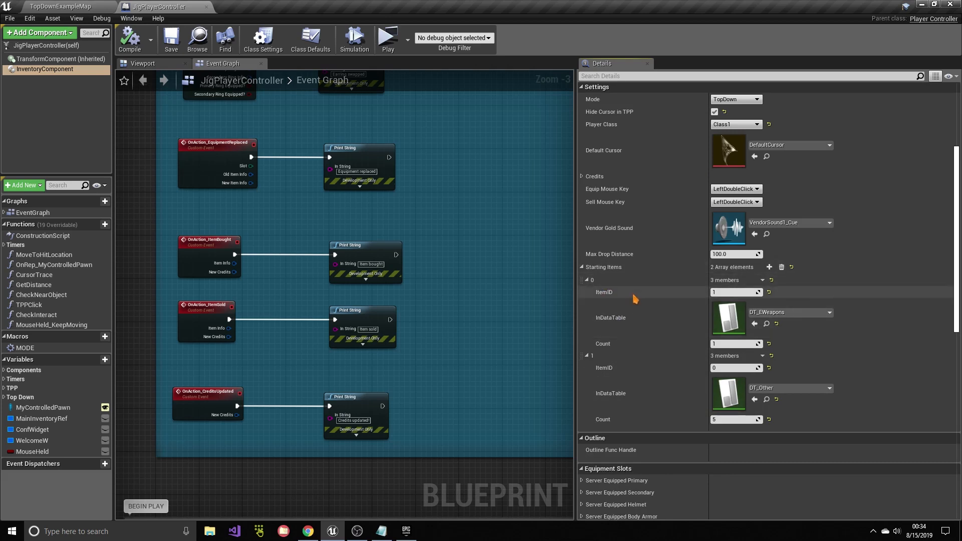
Step: Locate the DT_EWeapons table, open DT_CraftingResources from the InventorySystem folder and enlarge its row list
left_click(767, 324)
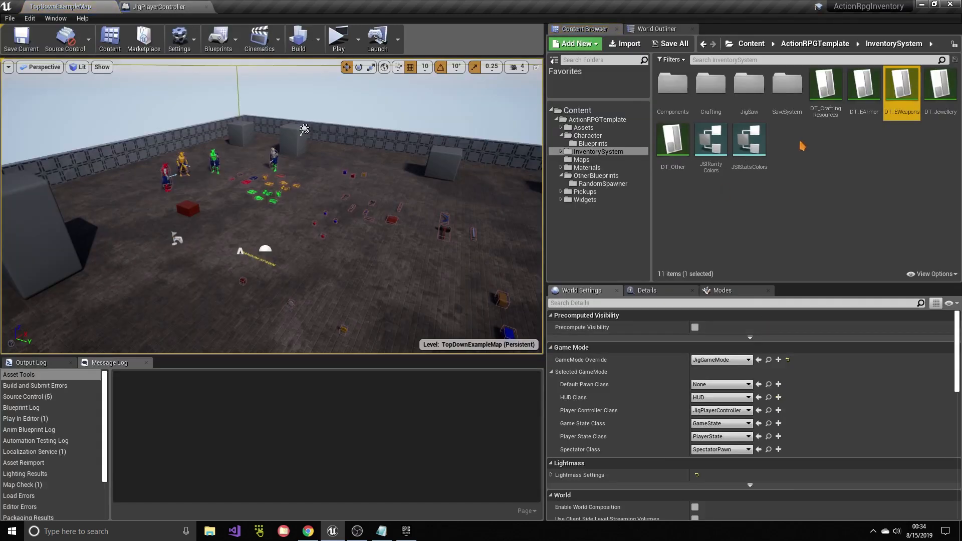
left_click(624, 120)
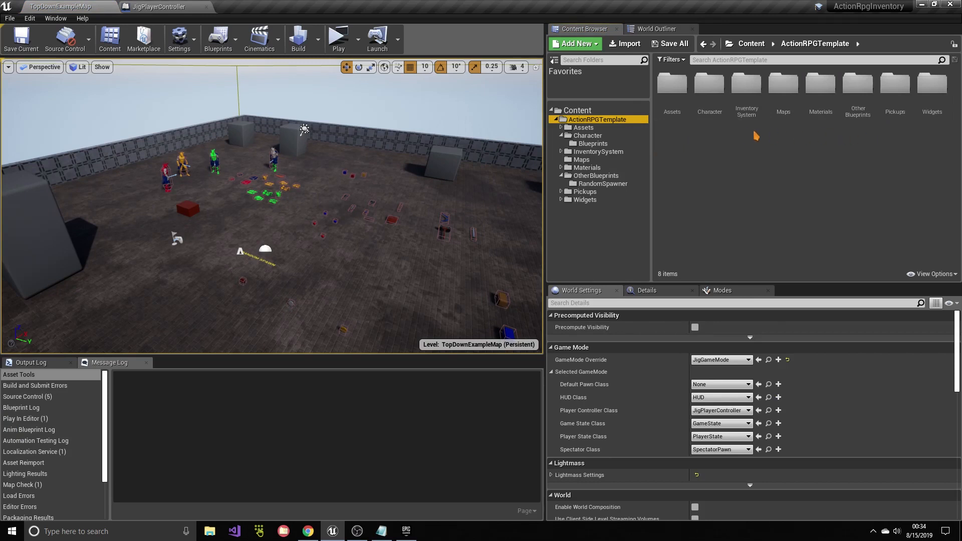
double_click(746, 85)
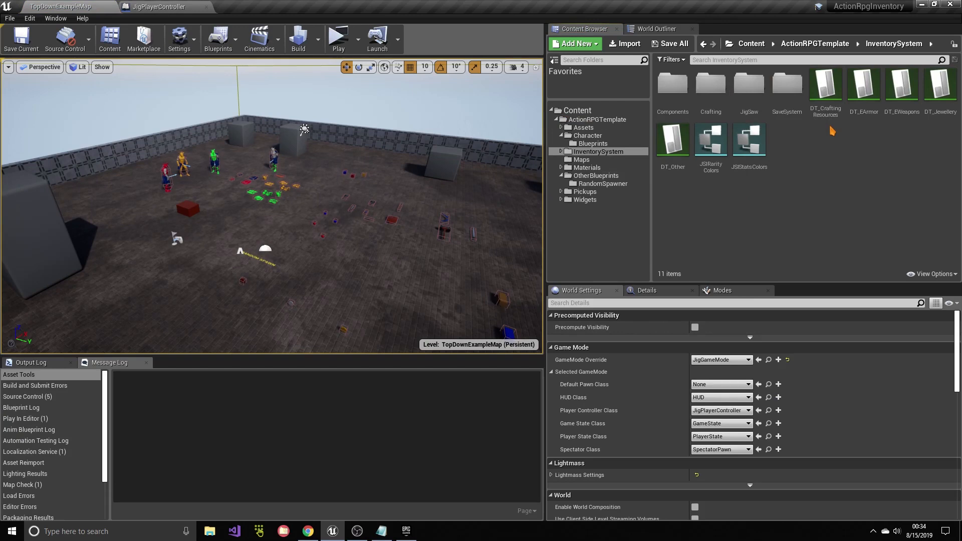
double_click(825, 91)
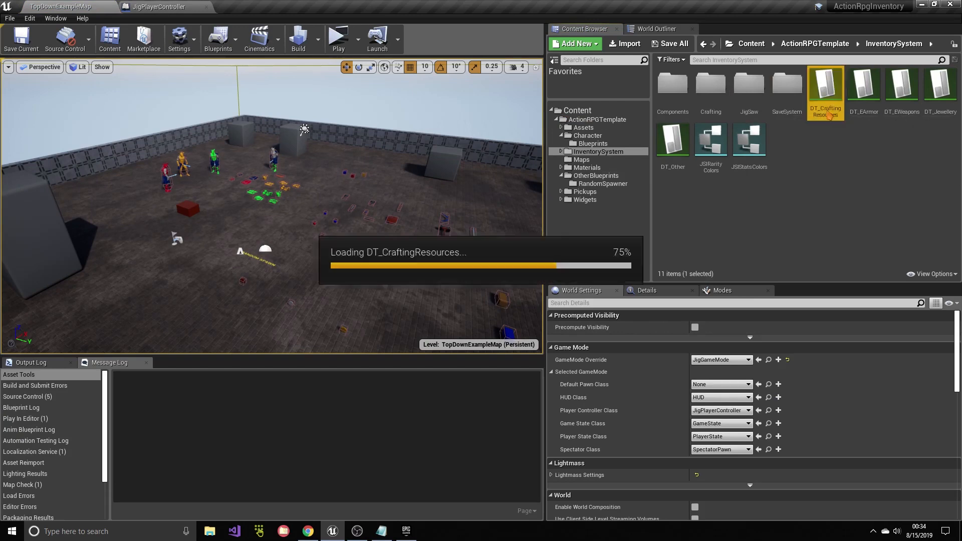
left_click_drag(540, 183, 521, 329)
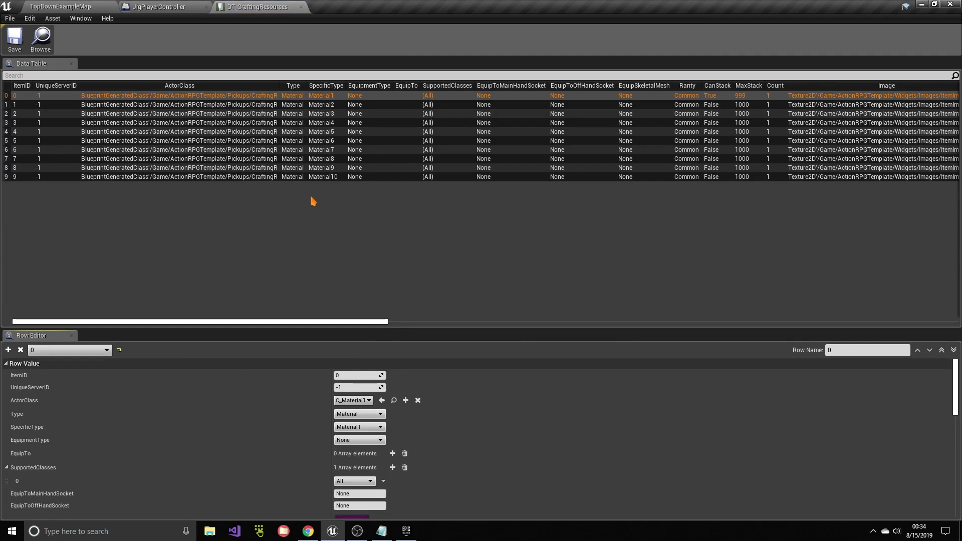
Step: Examine the rows with ItemID 2 and 1 in the DT_CraftingResources table
left_click(260, 114)
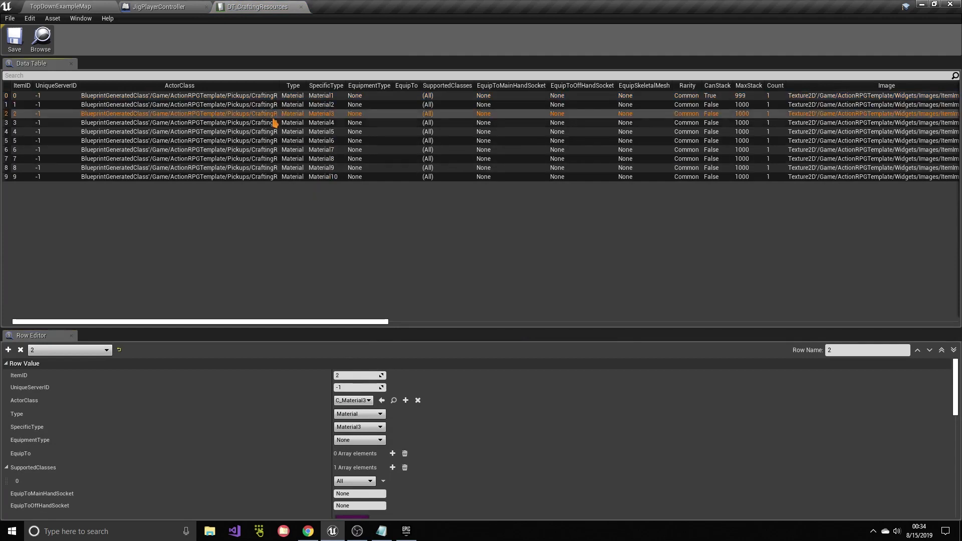
left_click(295, 106)
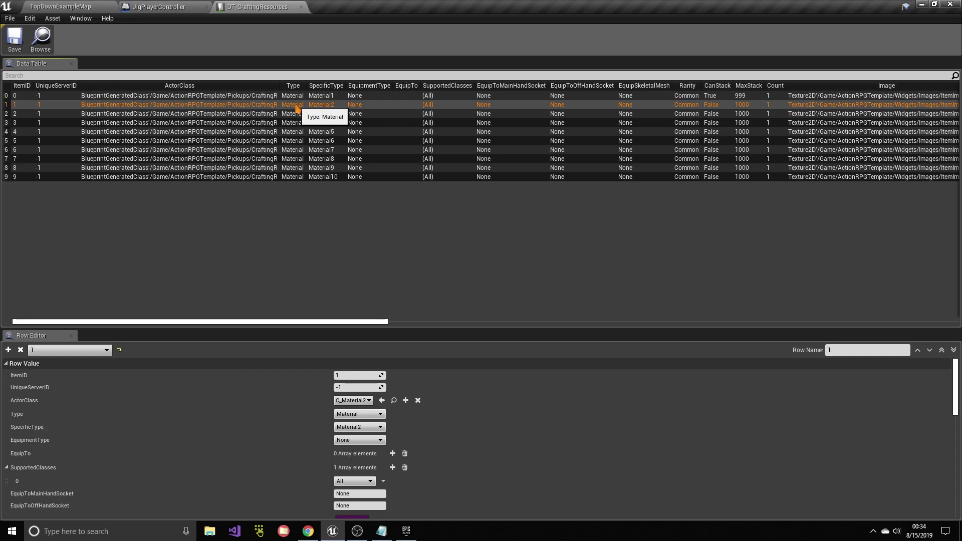
Step: Open MainPickupClass from the InventorySystem/JigSaw/PickupSystem folder and view its PickupComponent settings
left_click(114, 5)
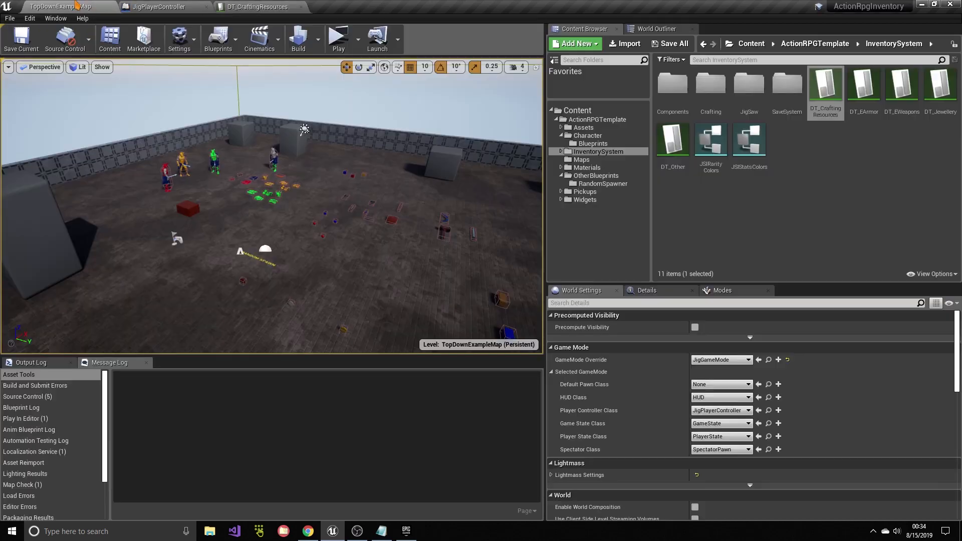
left_click(592, 143)
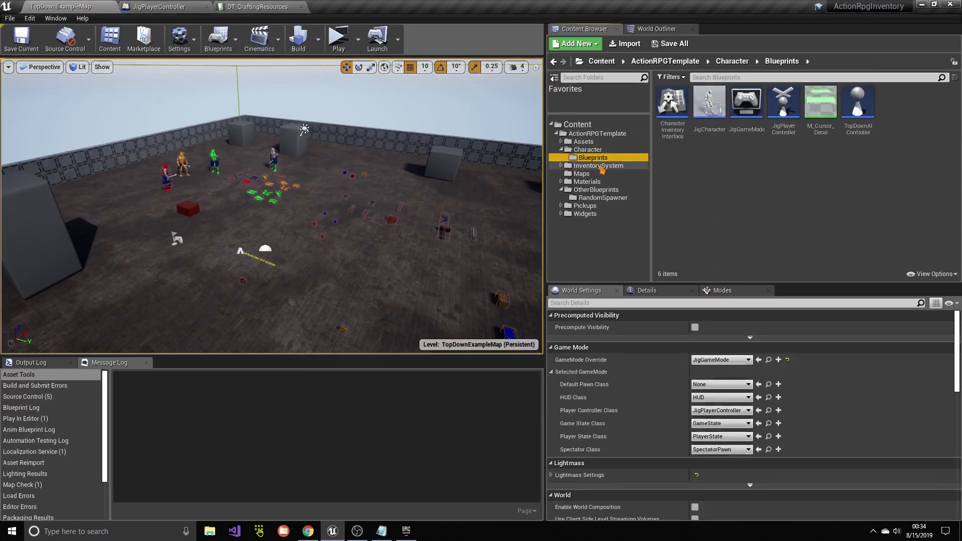
left_click(598, 152)
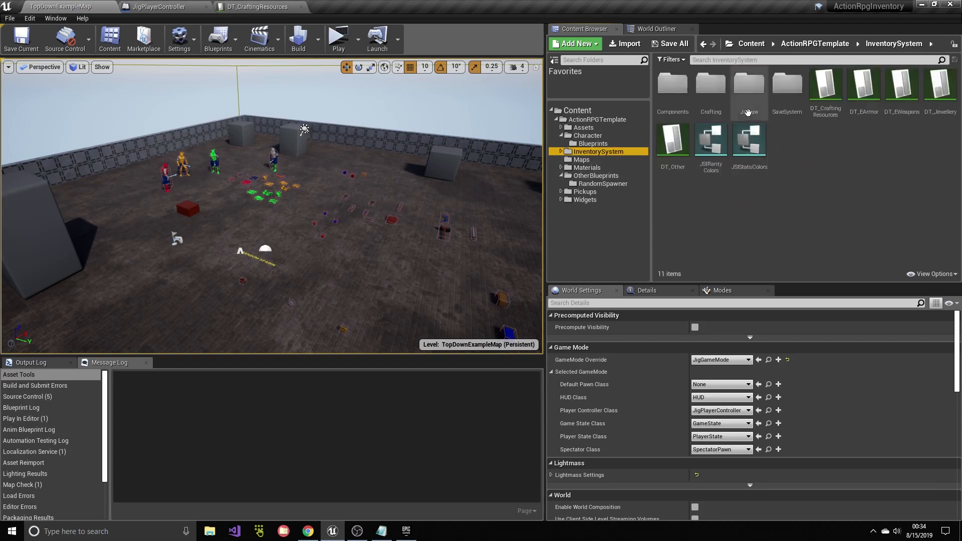
double_click(749, 86)
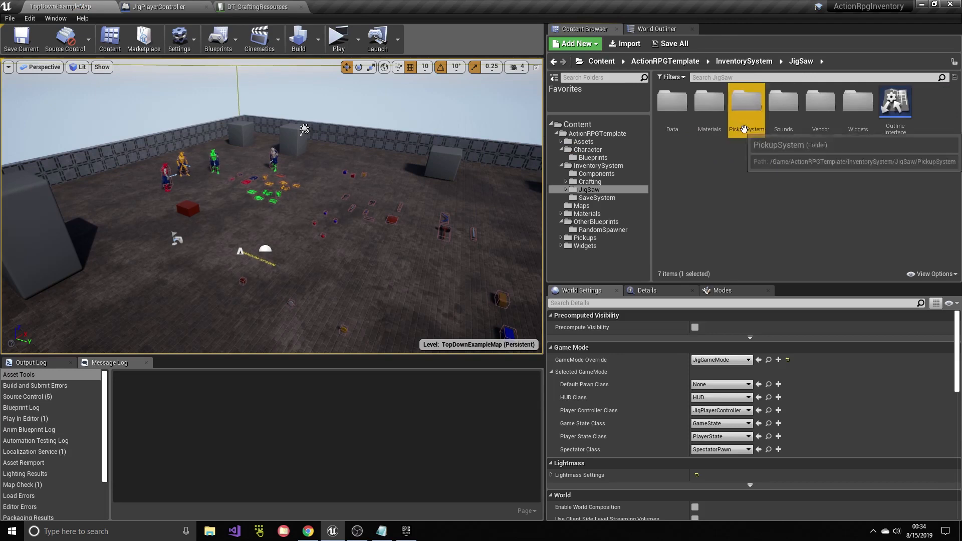
double_click(746, 105)
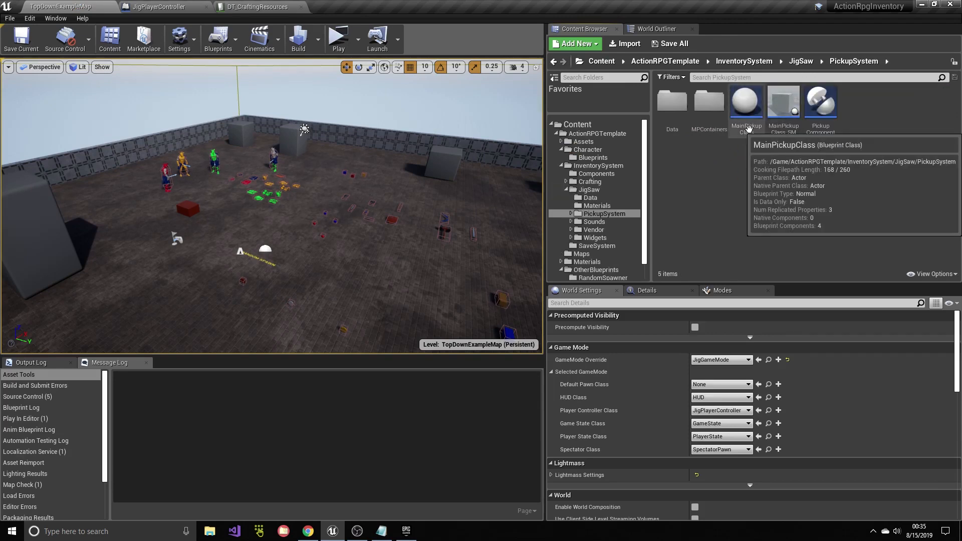
double_click(746, 103)
left_click(145, 63)
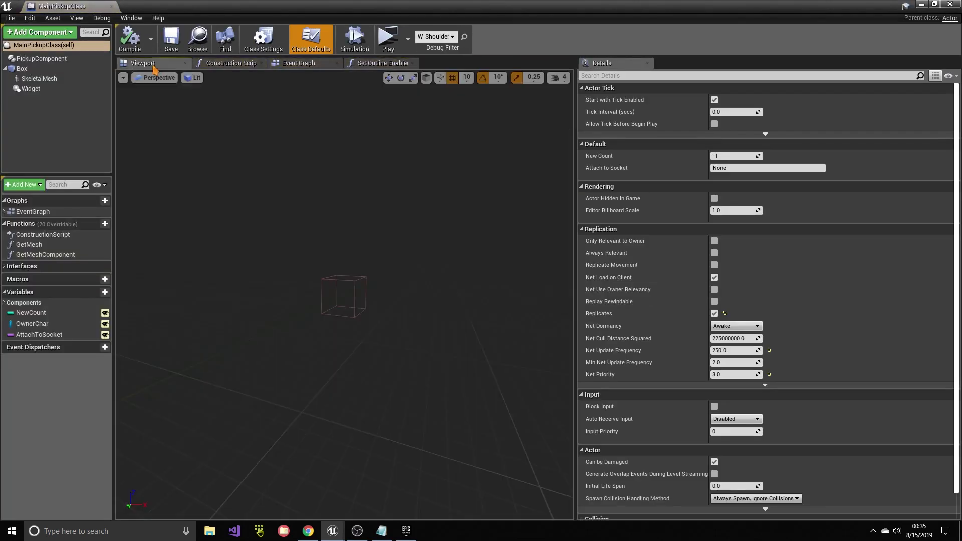
left_click(55, 58)
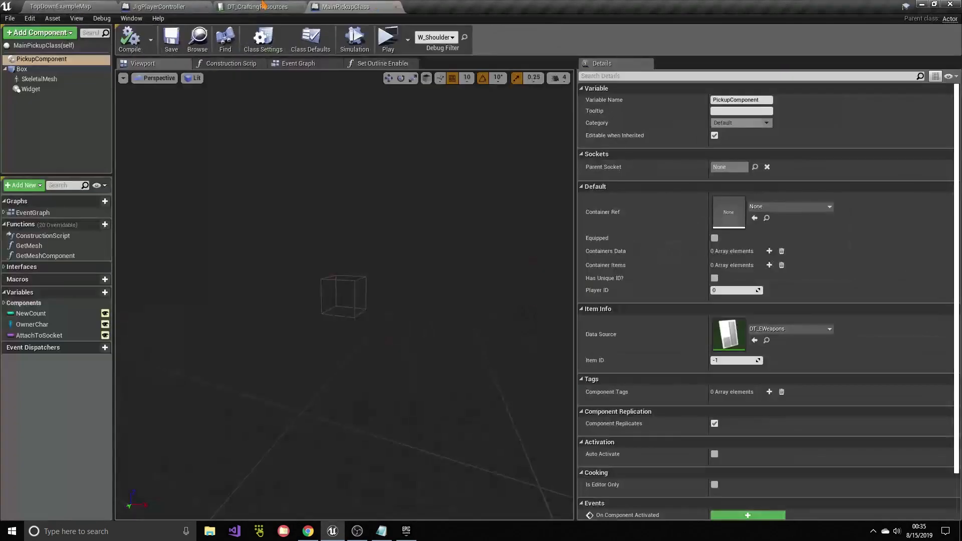
Step: Close the DT_CraftingResources table, and open and save DT_EWeapons from the InventorySystem folder
left_click(263, 7)
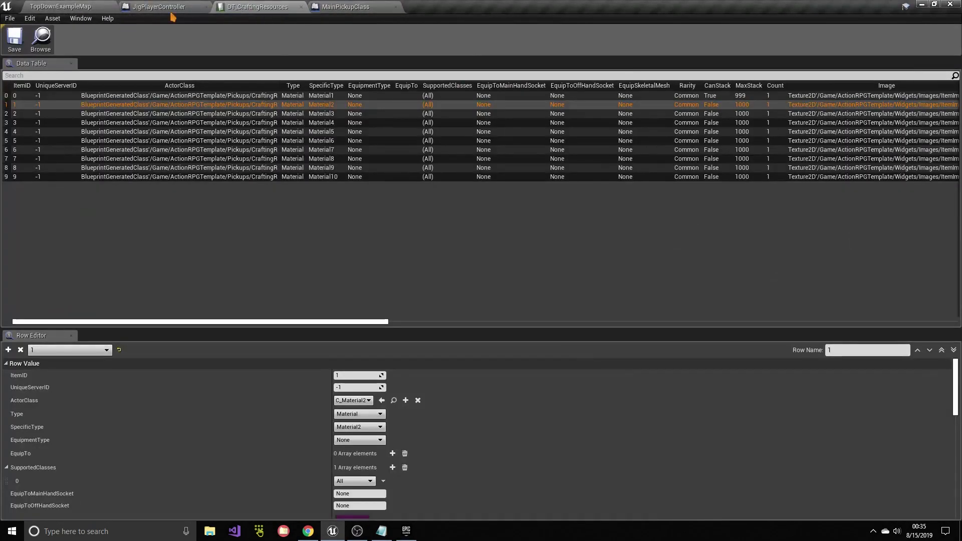
left_click(301, 7)
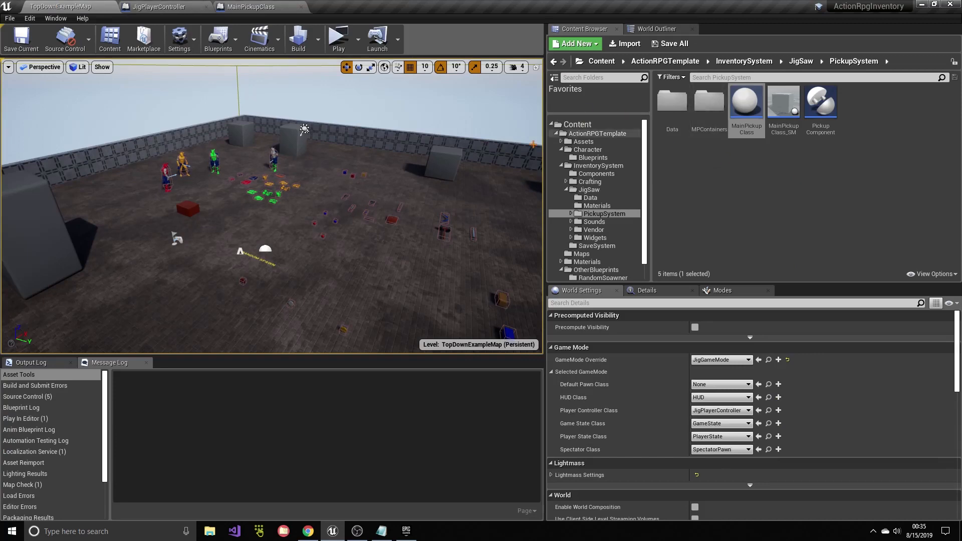
left_click(599, 165)
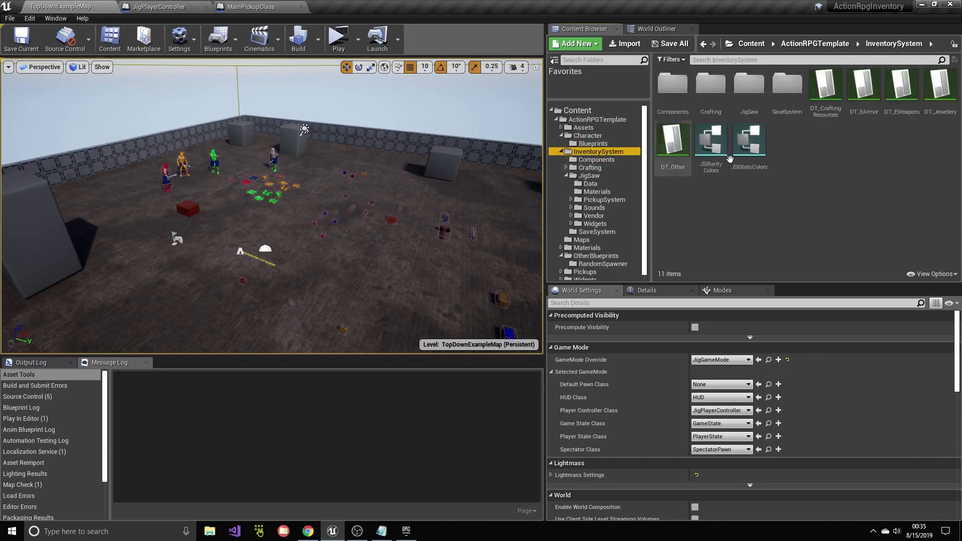
left_click(904, 103)
double_click(908, 116)
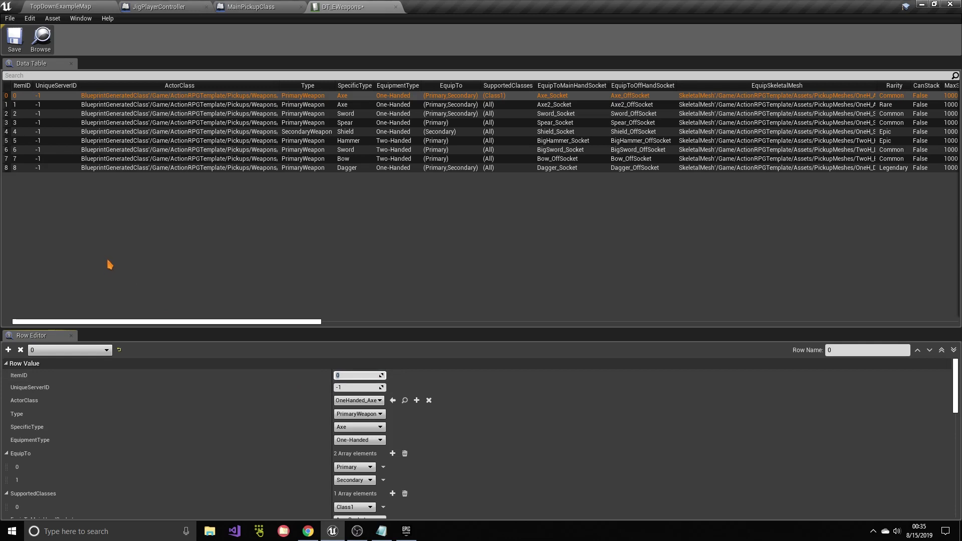
left_click(15, 40)
Step: Open the TwoHanded_Hammer blueprint from the Pickups/Weapons folder of ActionRPGTemplate in the full Blueprint editor
left_click(60, 6)
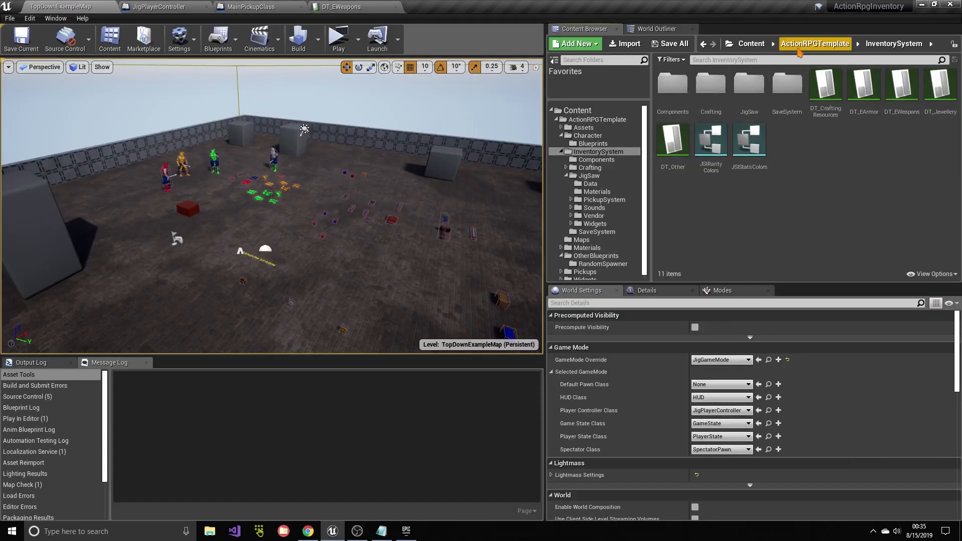
left_click(815, 44)
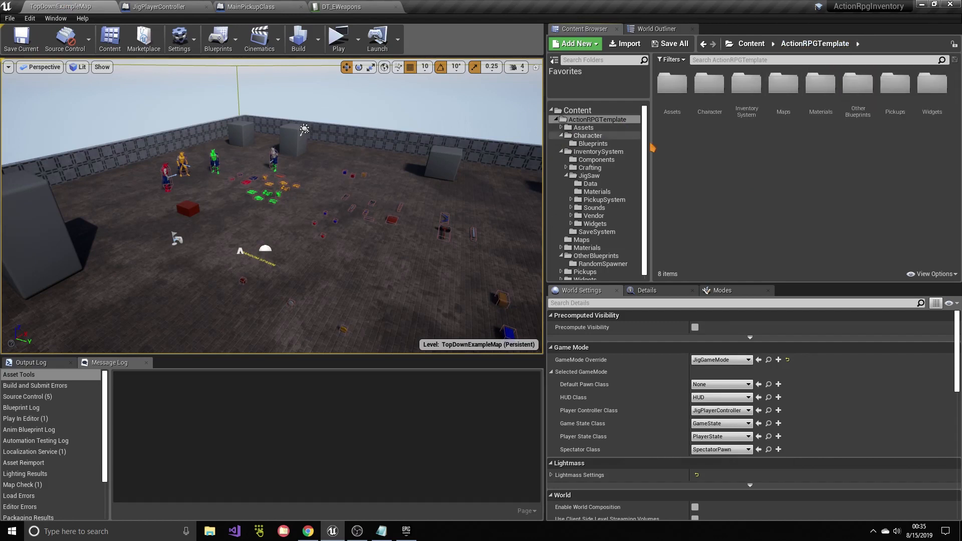
left_click(562, 151)
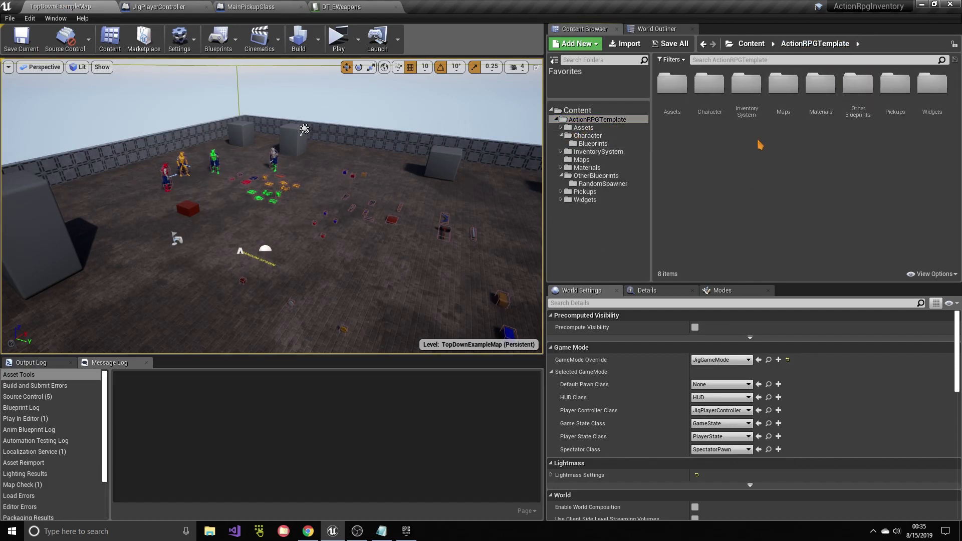
double_click(895, 84)
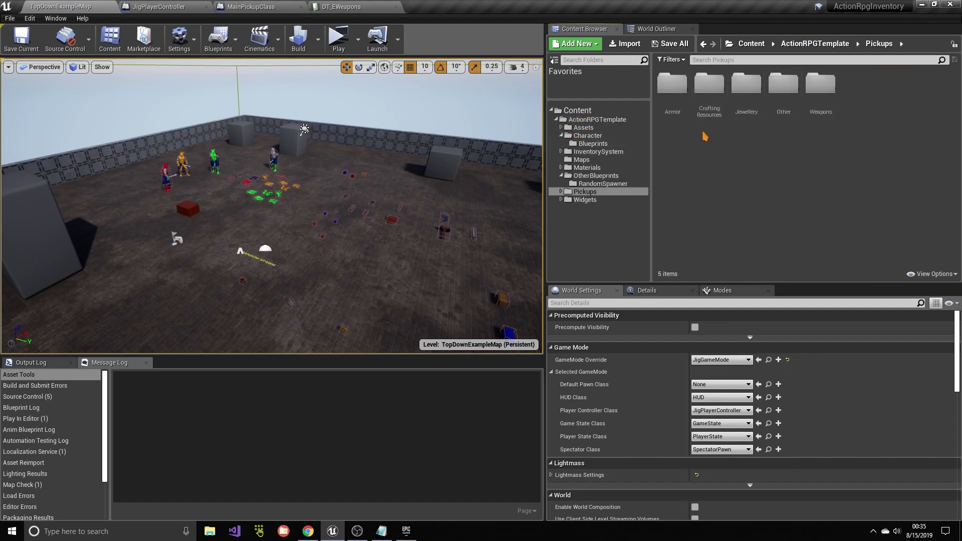
double_click(837, 113)
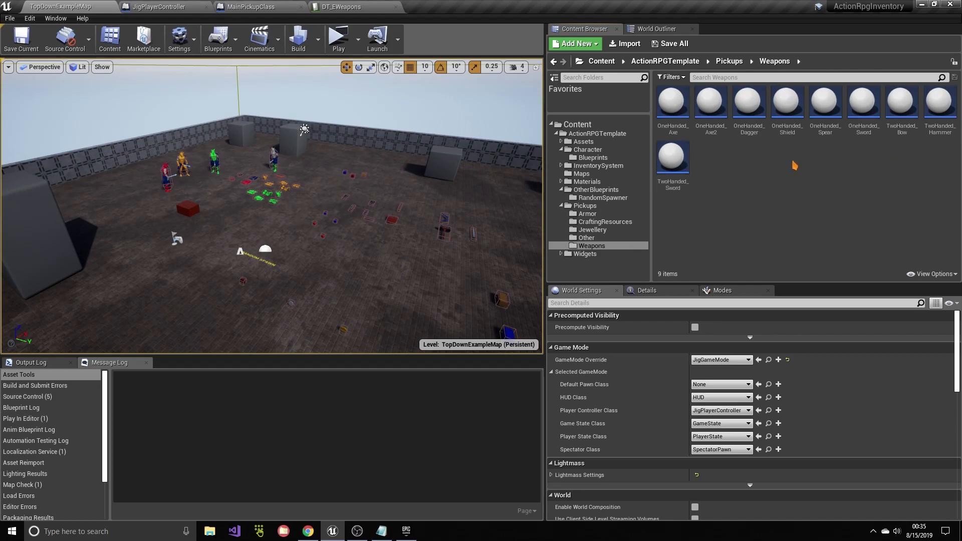
double_click(938, 106)
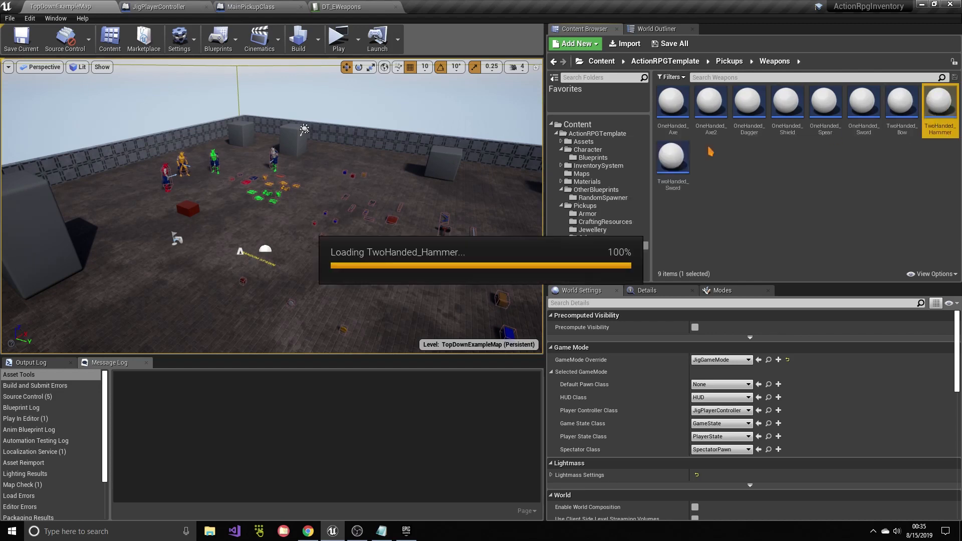
left_click(402, 79)
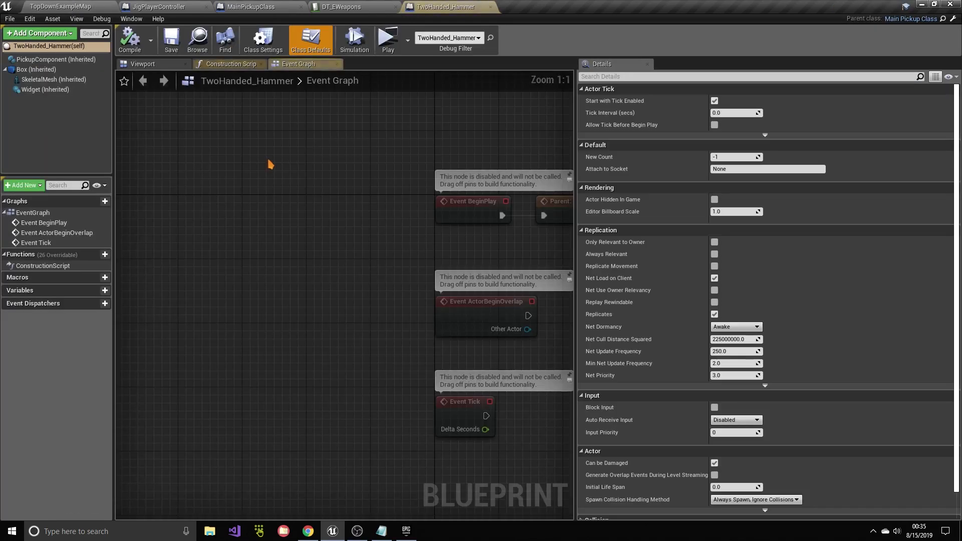
Step: Examine the hammer blueprint's Parent Class in its class settings
left_click(263, 40)
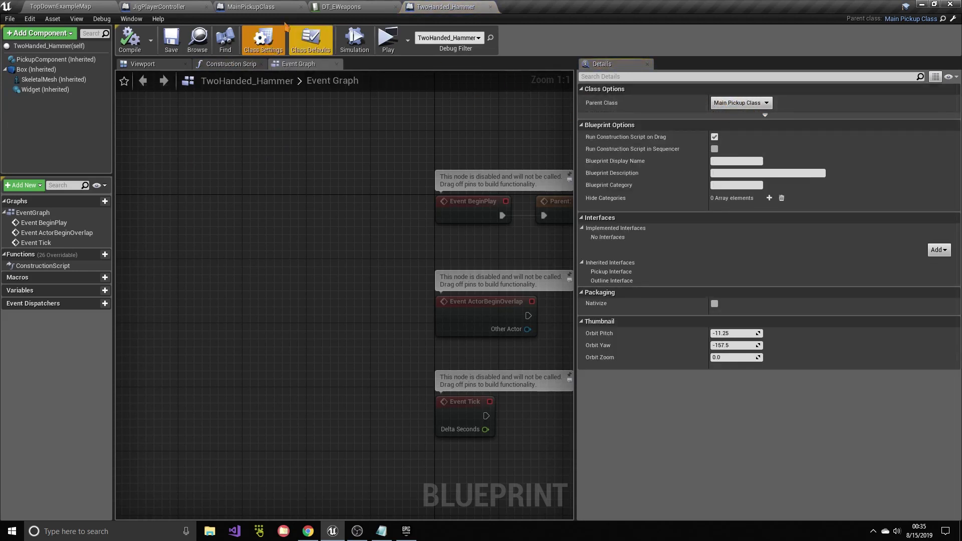
left_click(256, 7)
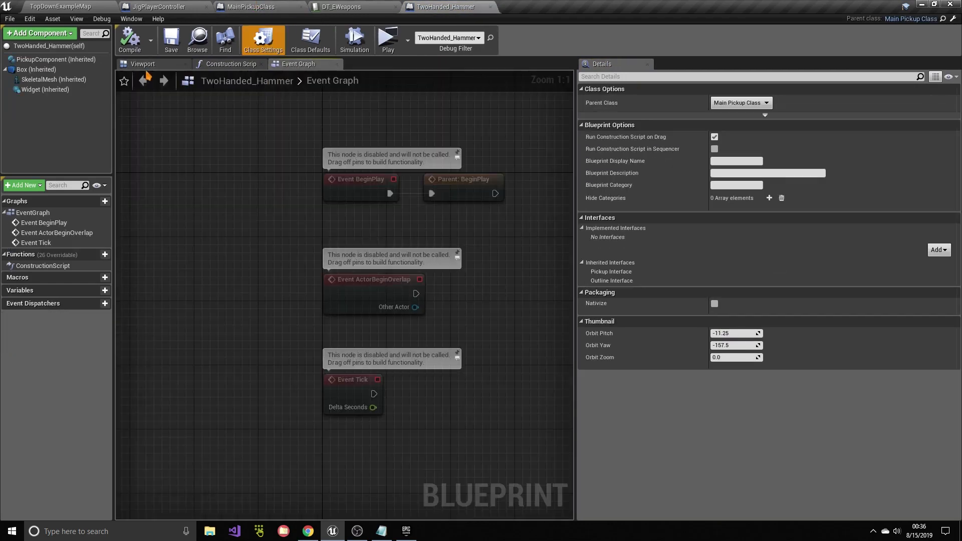
Step: Show the hammer in the blueprint viewport and examine its inherited SkeletalMesh component's mesh and material settings
left_click(143, 64)
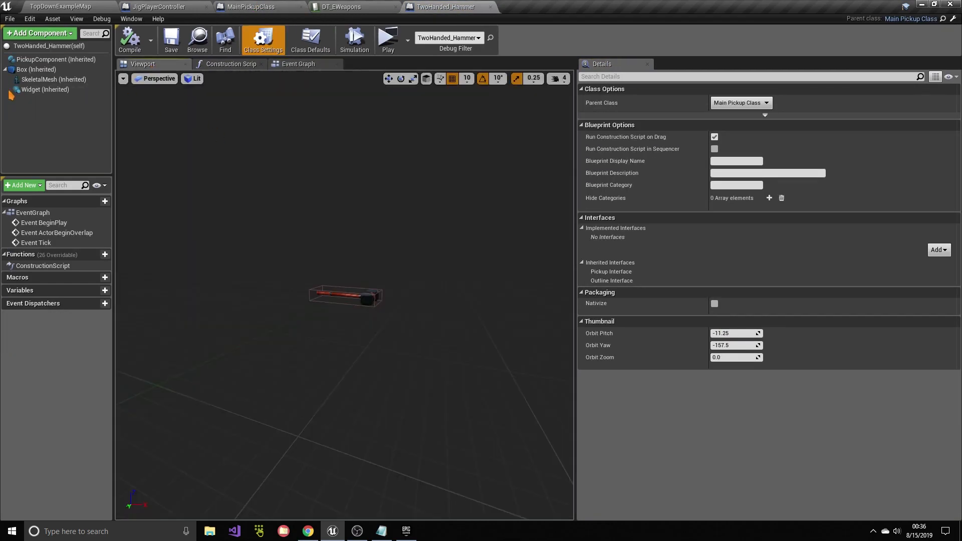
right_click_drag(346, 295, 311, 325)
left_click(52, 79)
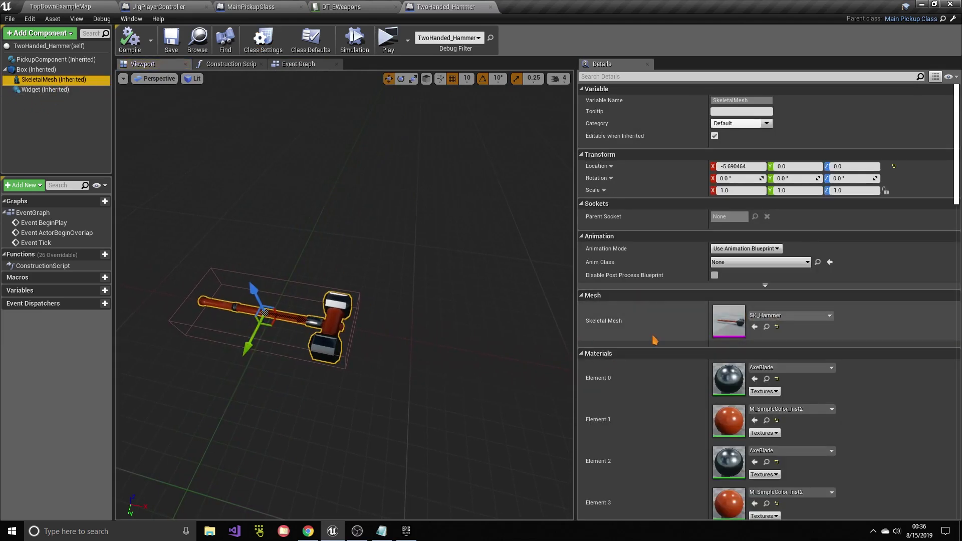
scroll(655, 341, "down", 3)
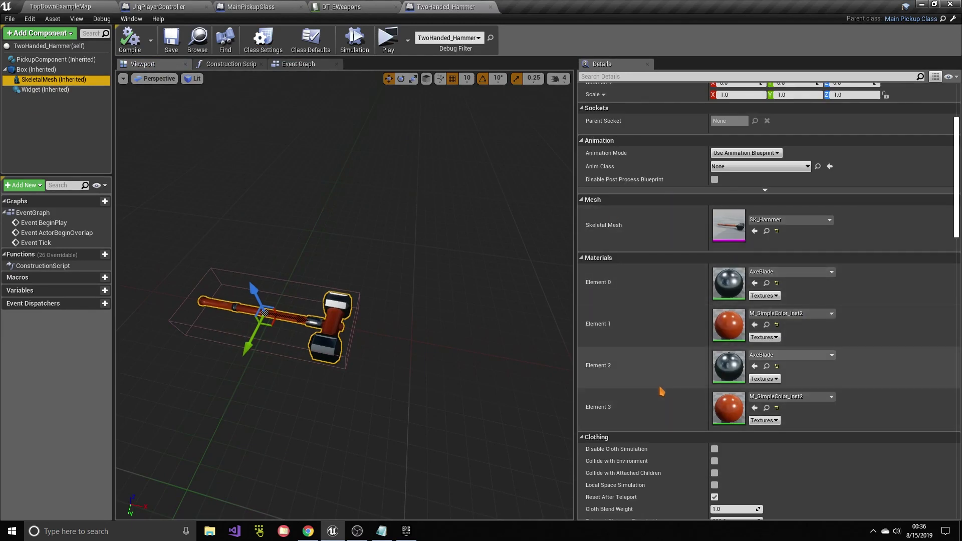
scroll(638, 361, "down", 2)
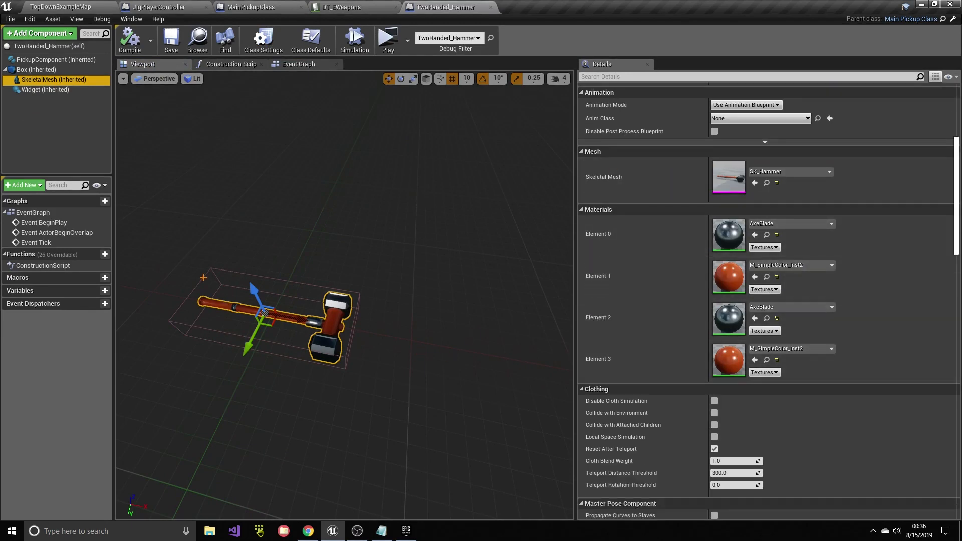
Step: Try a Box Extent X of 30 on the hammer's Box component and set it back to 60
left_click(36, 69)
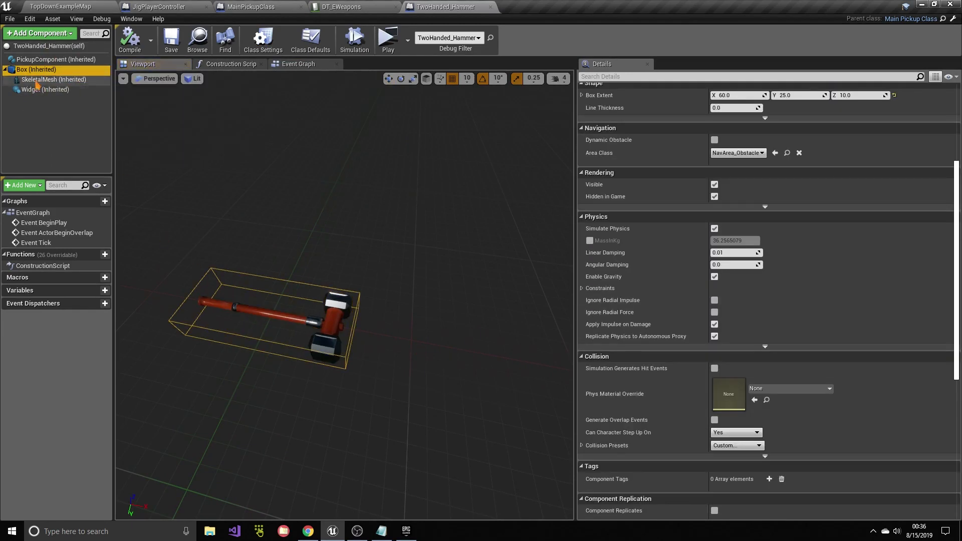
scroll(686, 193, "up", 4)
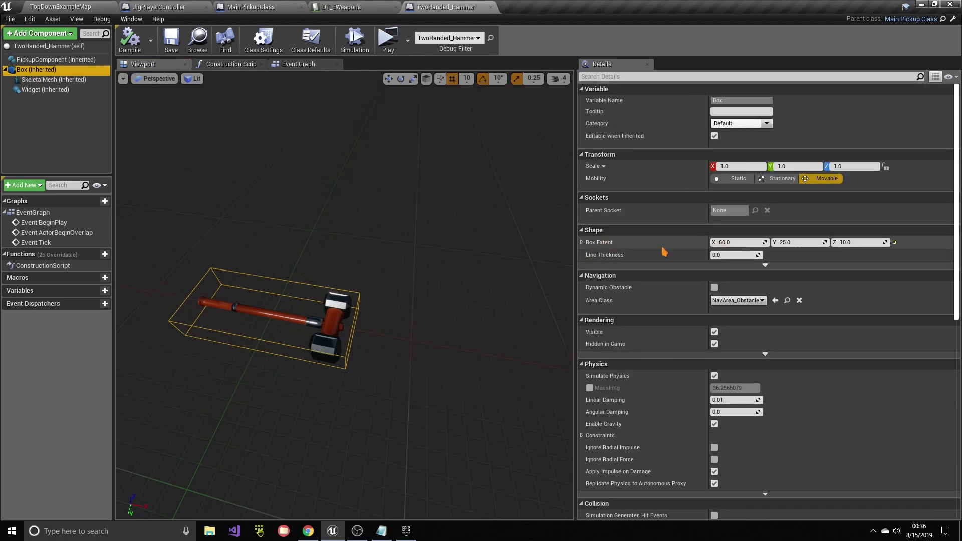
left_click(724, 244)
type("30")
key("Return")
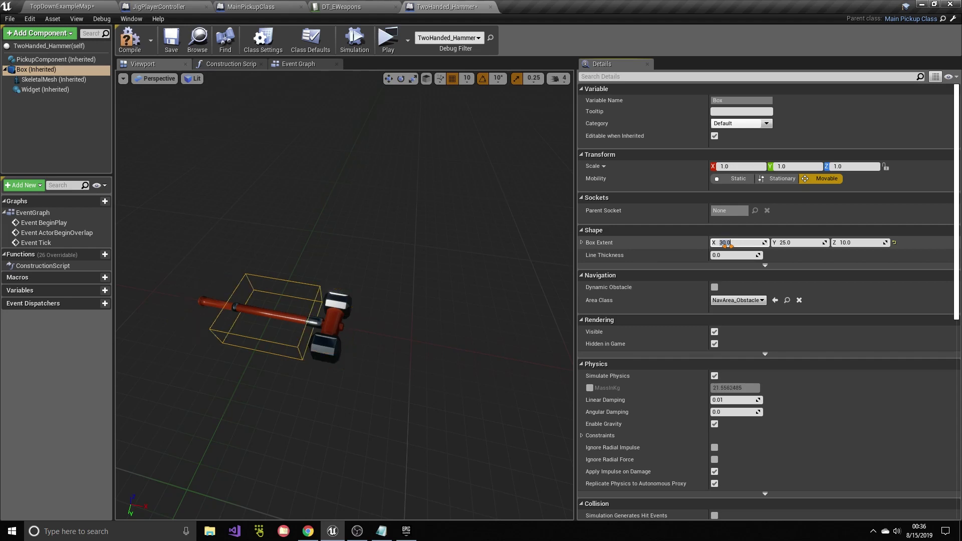
type("60")
key("Return")
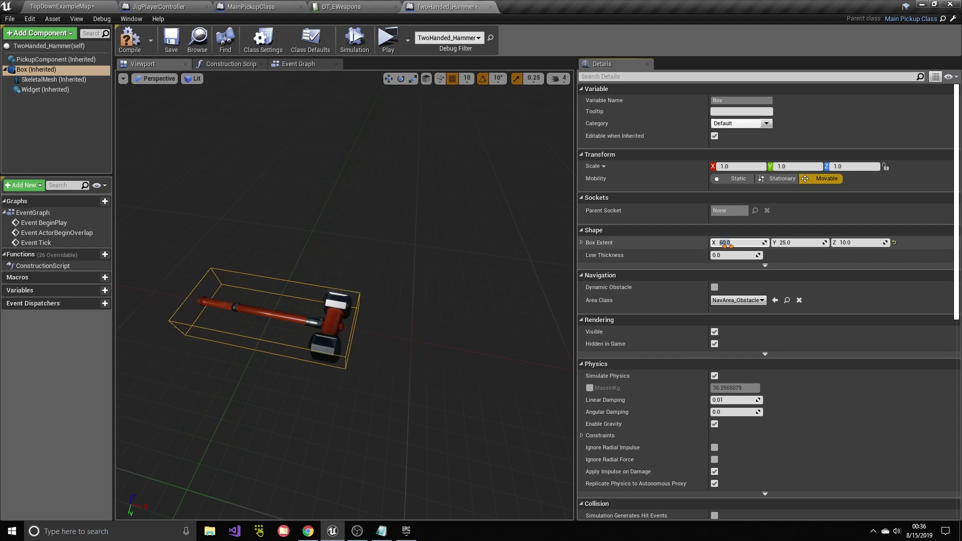
right_click_drag(451, 296, 358, 329)
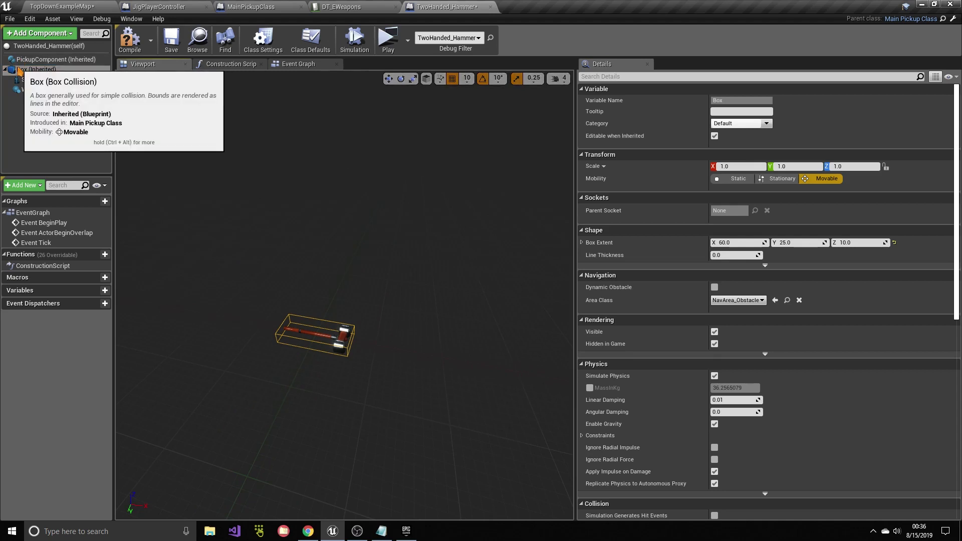
Step: Examine the Data Source and Item ID of the hammer's PickupComponent, with its Default settings collapsed, against the DT_EWeapons rows
left_click(23, 60)
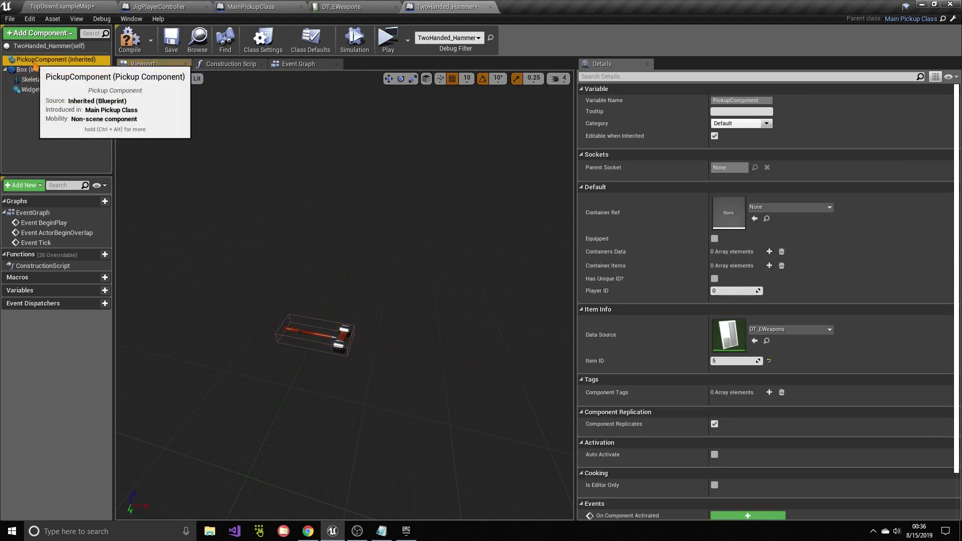
scroll(635, 304, "down", 2)
scroll(712, 281, "up", 2)
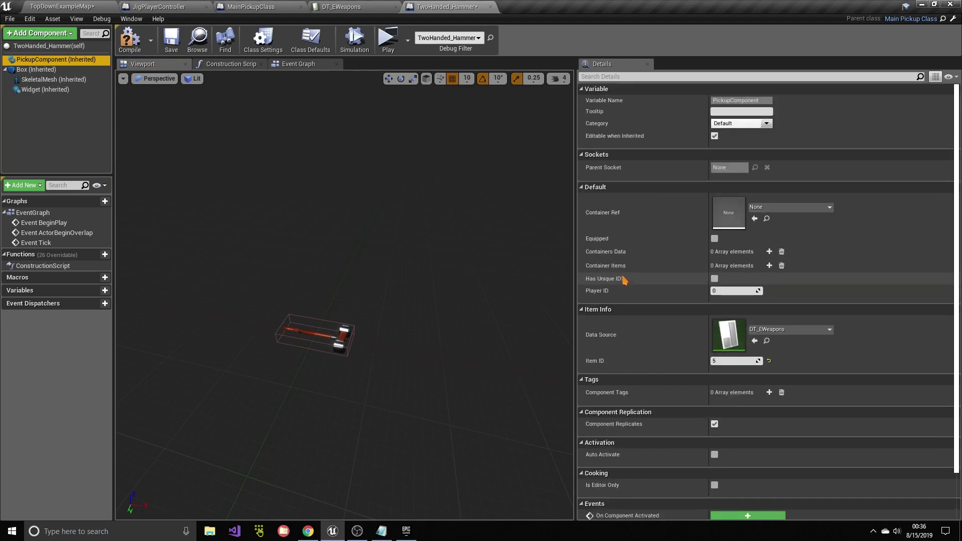
left_click(582, 188)
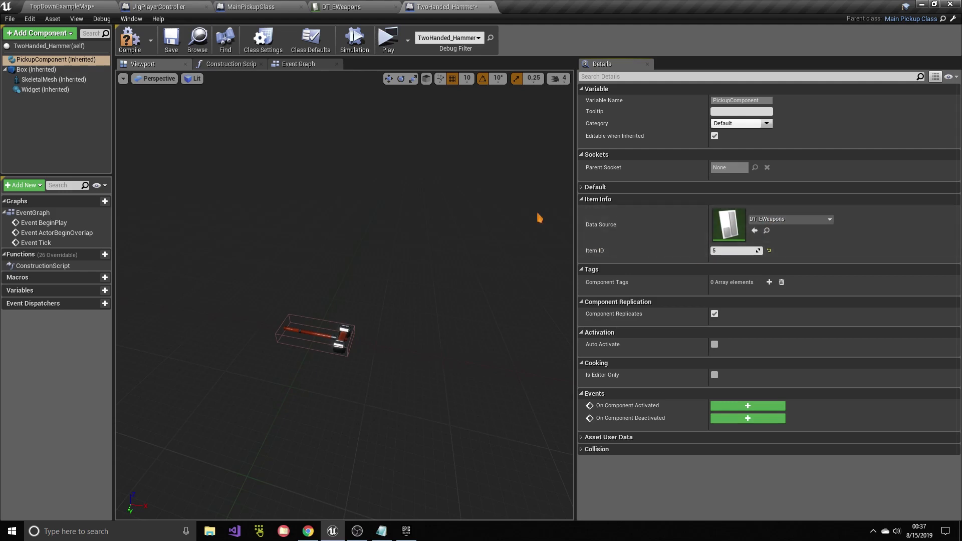
left_click(349, 7)
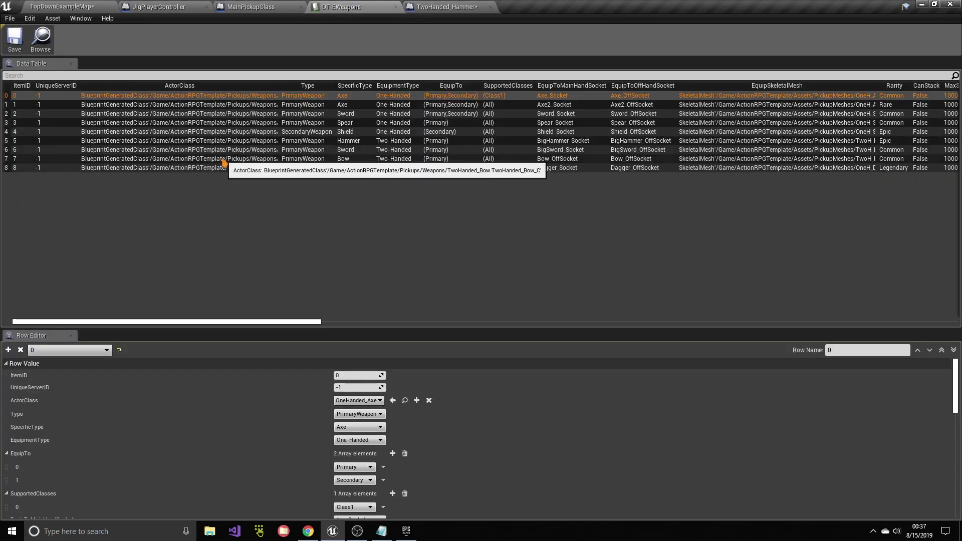
Step: Examine the hammer's row 5 in DT_EWeapons and save the TwoHanded_Hammer blueprint
left_click(14, 141)
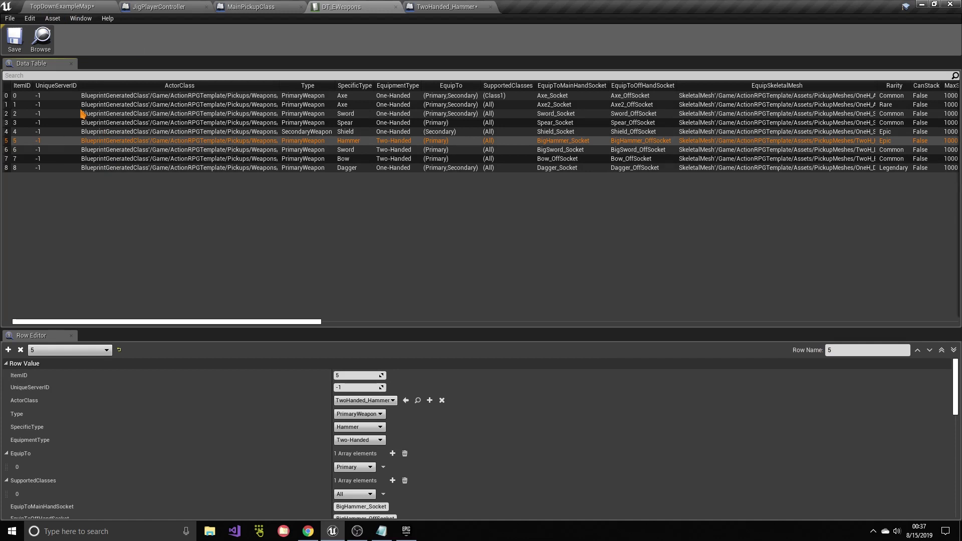
left_click(84, 7)
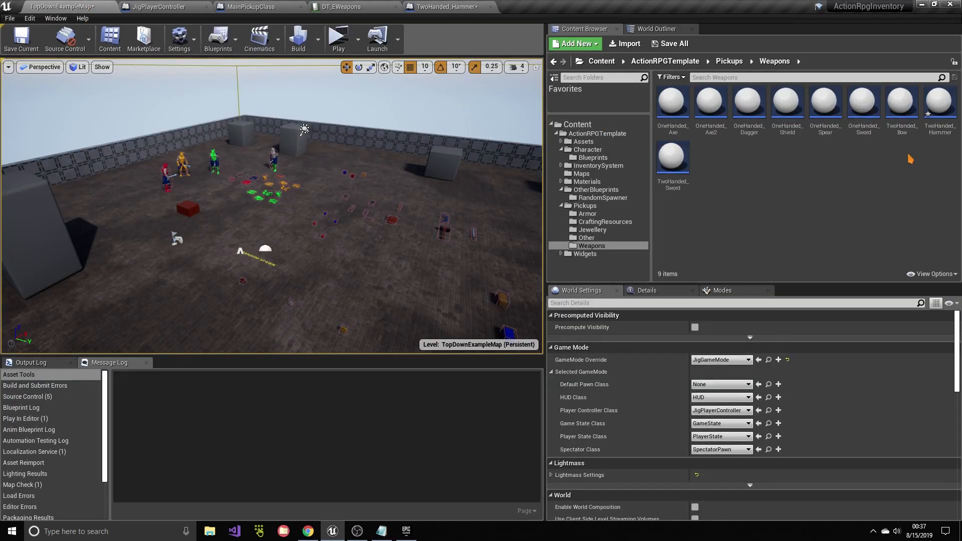
left_click(939, 107)
key("ctrl+s")
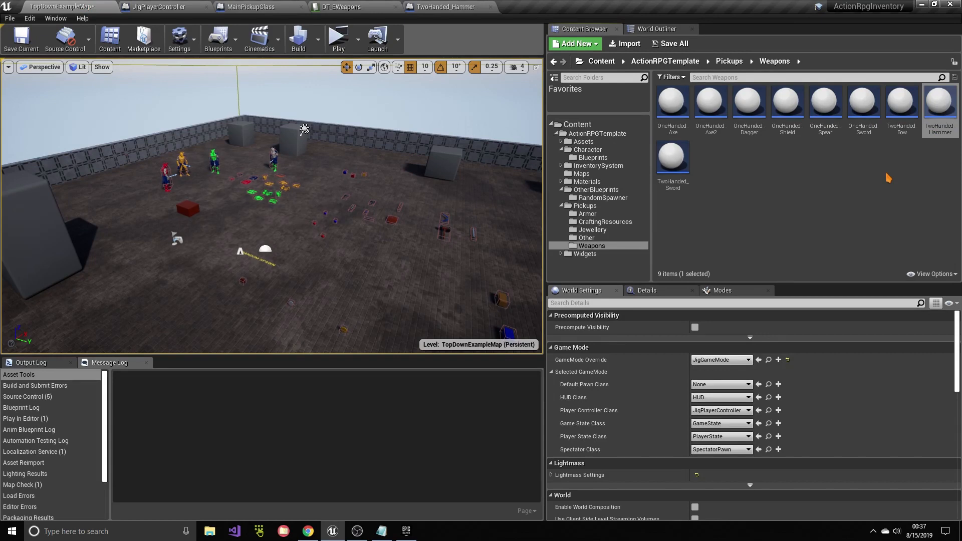
Step: Examine the asset actions, including Duplicate, available for TwoHanded_Hammer in the Weapons folder
left_click(900, 154)
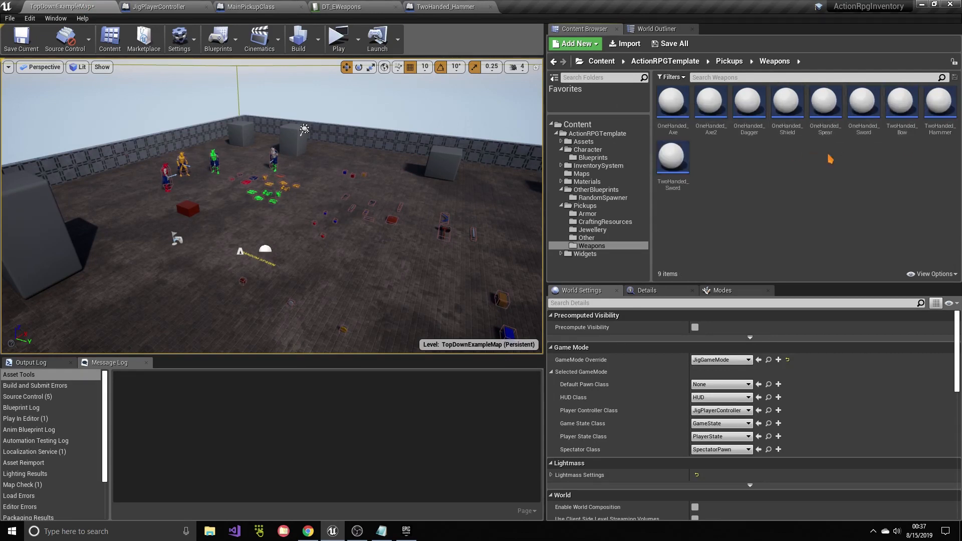
left_click(935, 111)
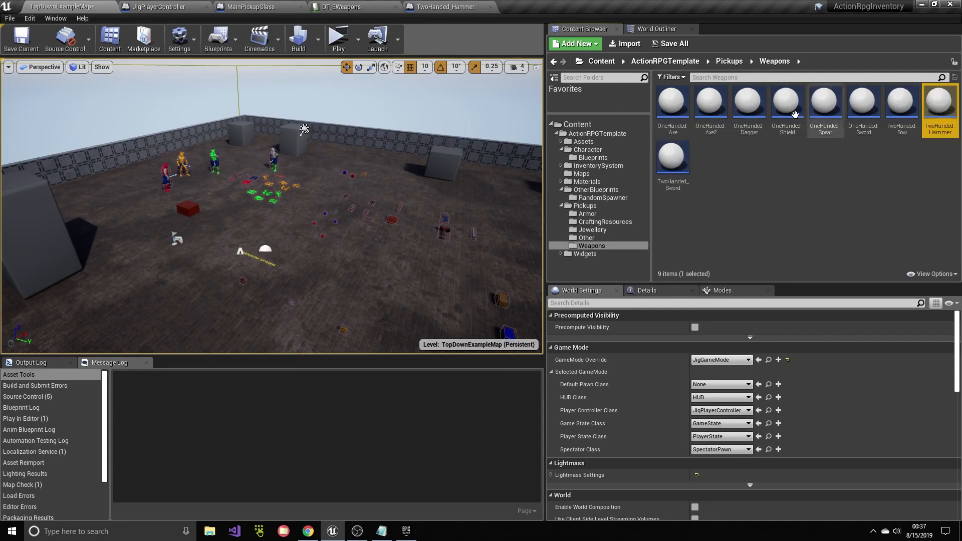
left_click(842, 153)
right_click(934, 106)
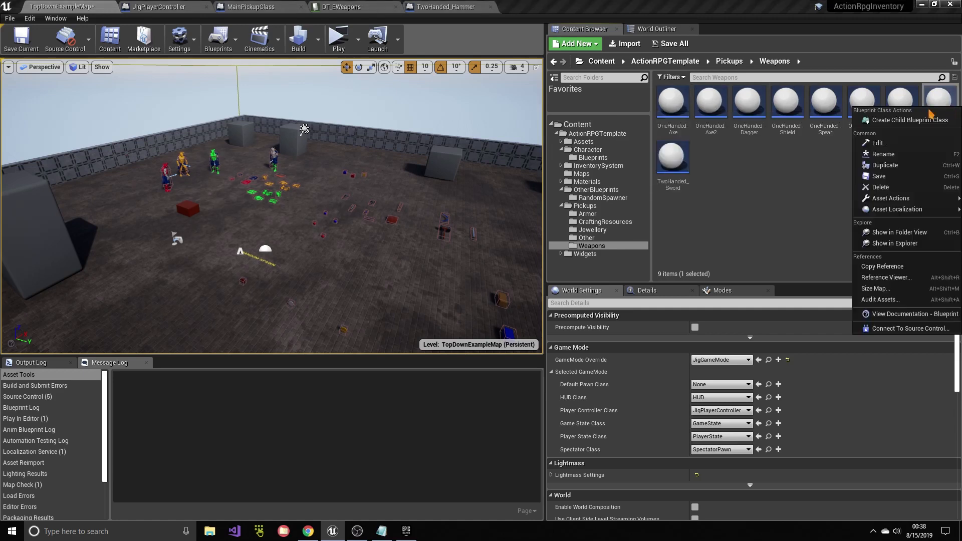
mouse_move(887, 209)
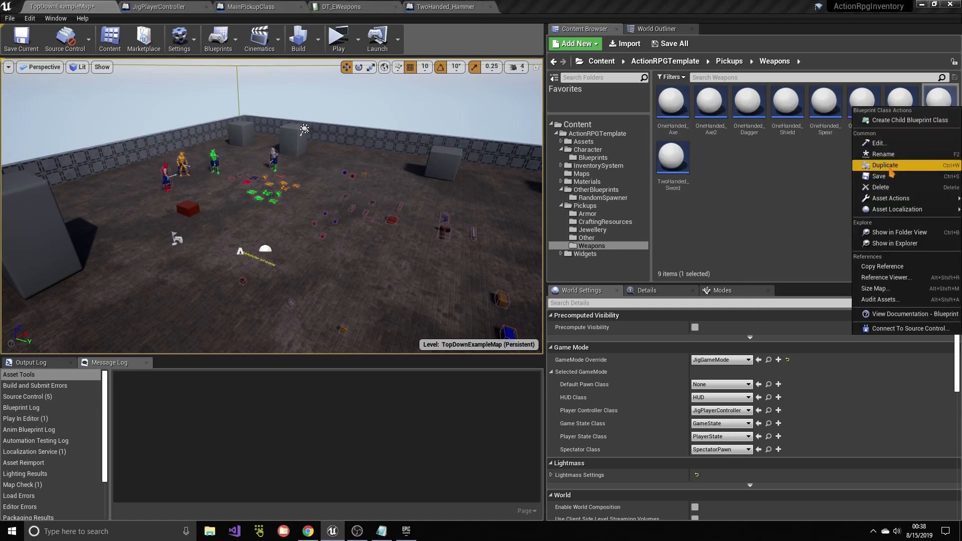
left_click(808, 184)
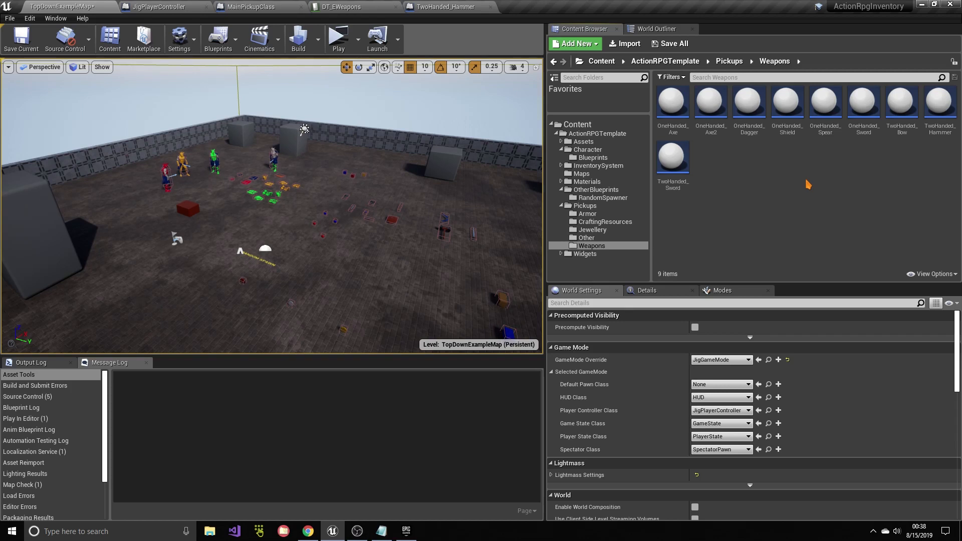
Step: Examine the spear's row 3 settings in DT_EWeapons, and revisit the hammer blueprint's PickupComponent and its asset actions
left_click(342, 6)
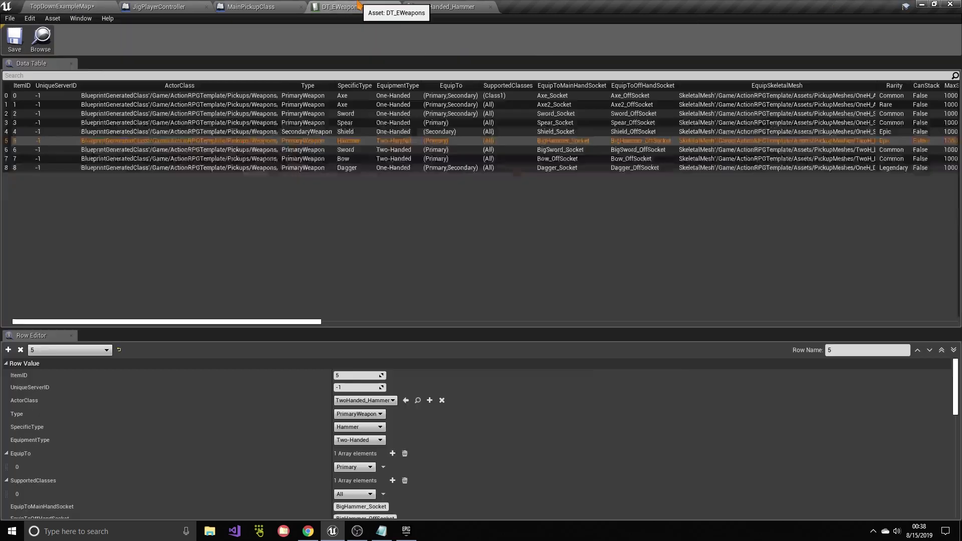
scroll(448, 418, "down", 3)
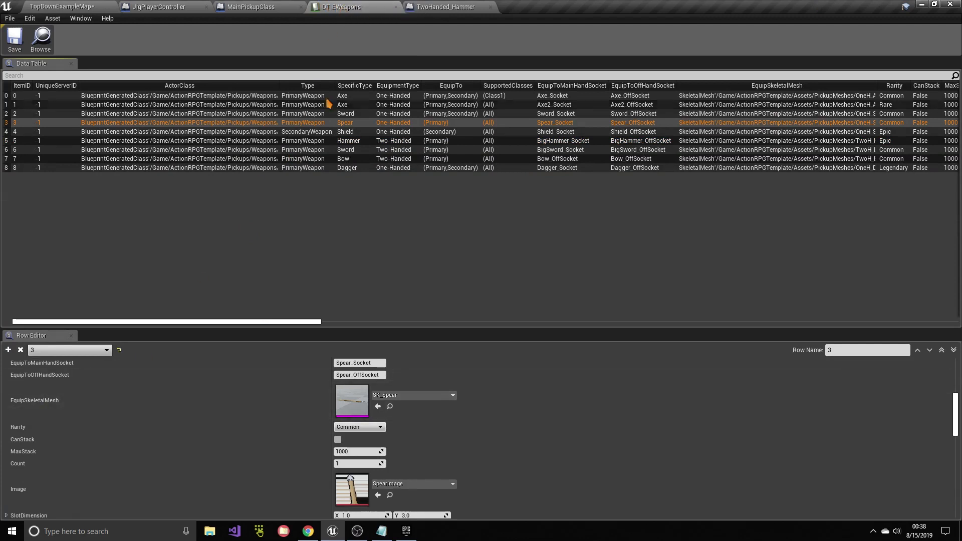
left_click(460, 7)
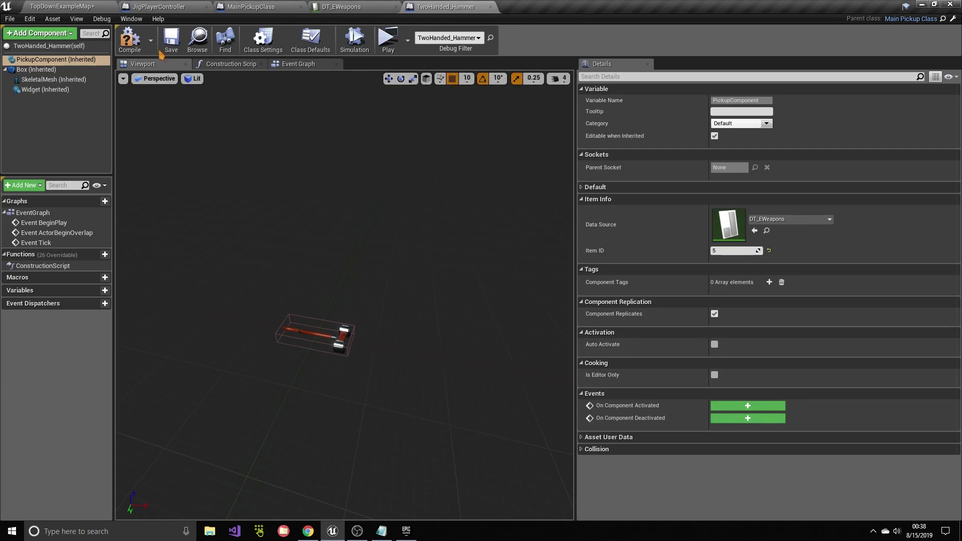
left_click(75, 6)
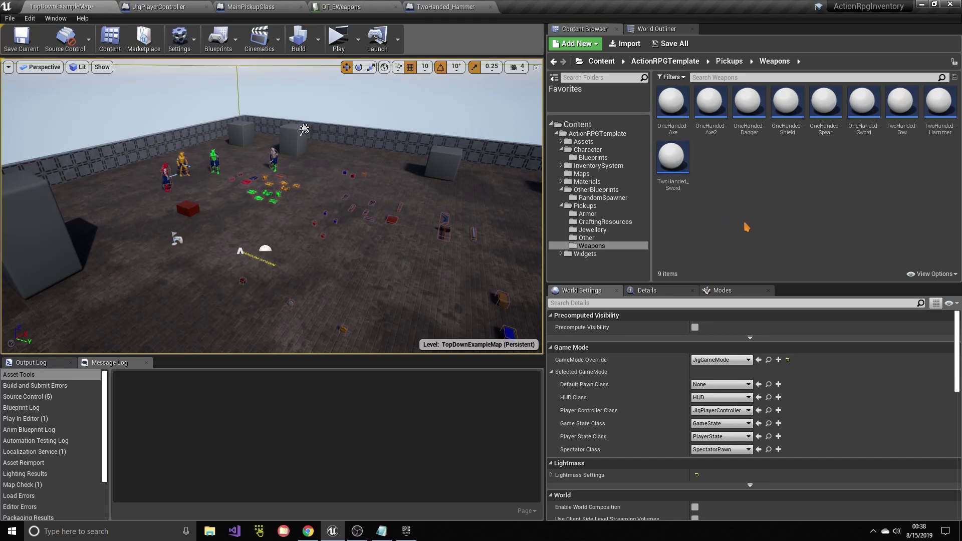
right_click(939, 106)
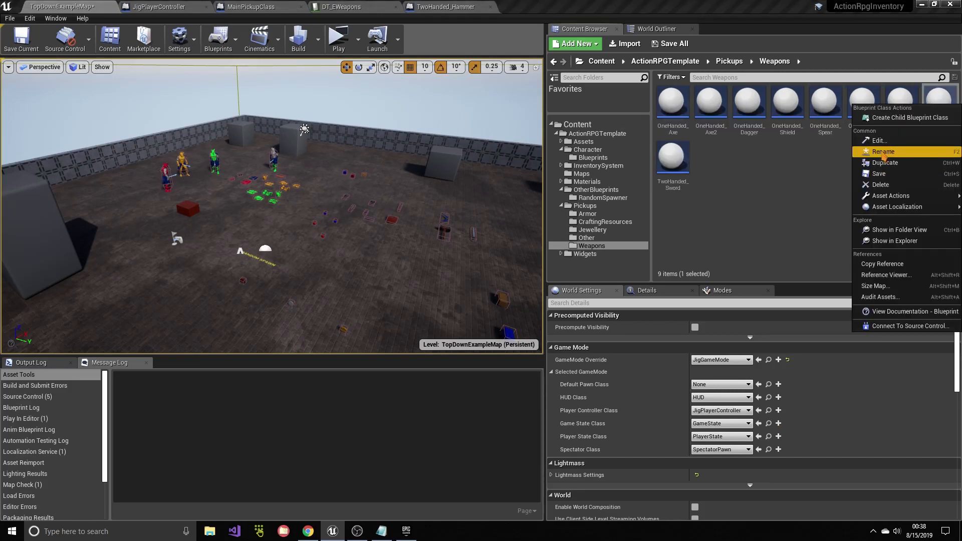
Step: Browse to ActionRPGTemplate/InventorySystem/JigSaw/PickupSystem and inspect the MainPickupClass blueprint's components
left_click(596, 134)
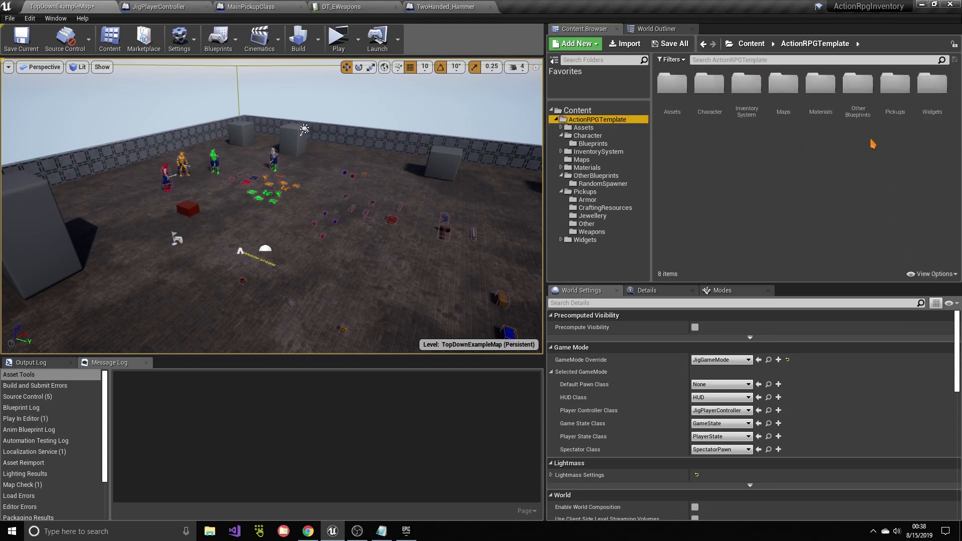
double_click(747, 90)
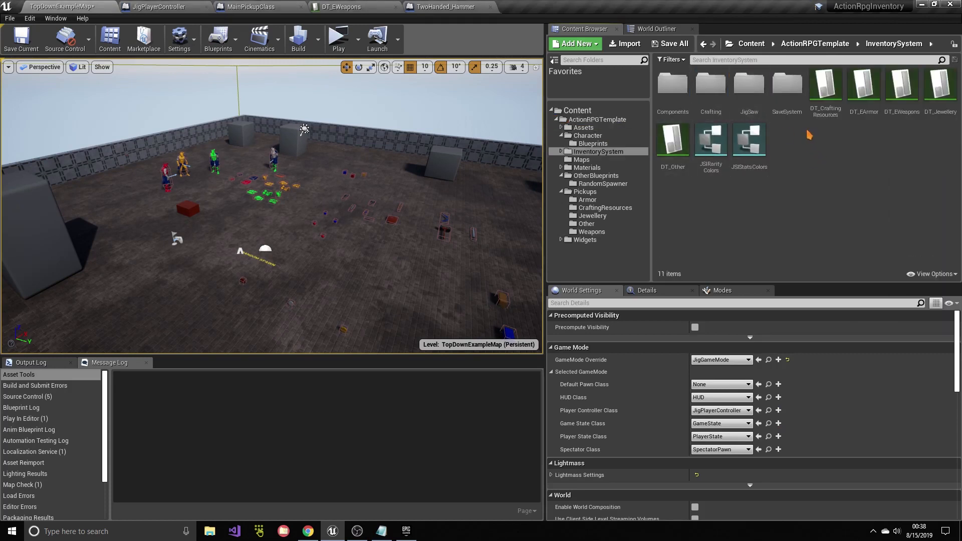
double_click(749, 96)
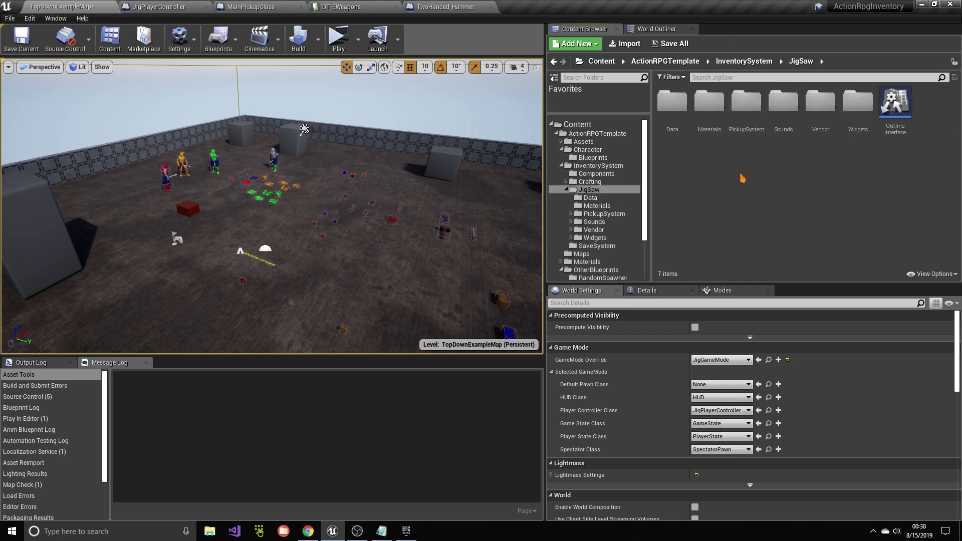
double_click(747, 110)
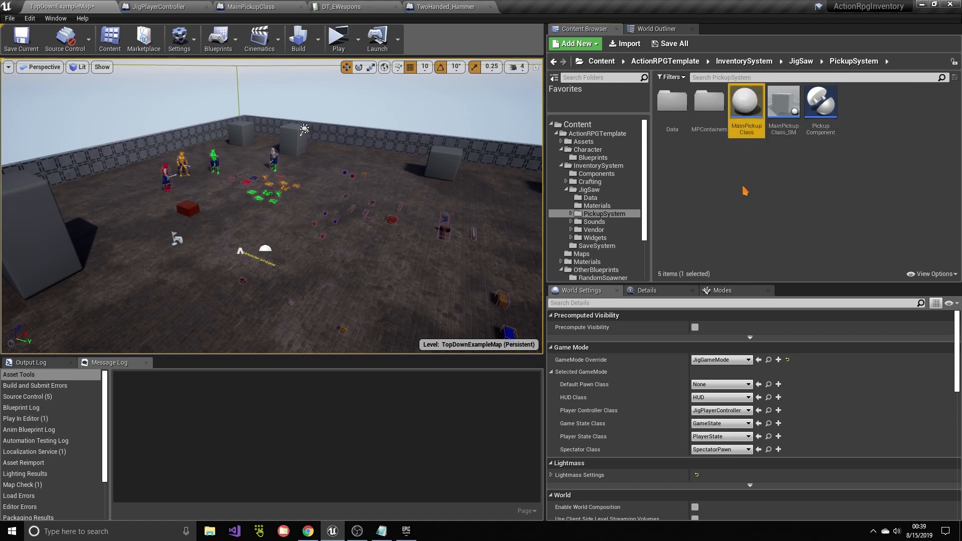
double_click(746, 105)
left_click(39, 79)
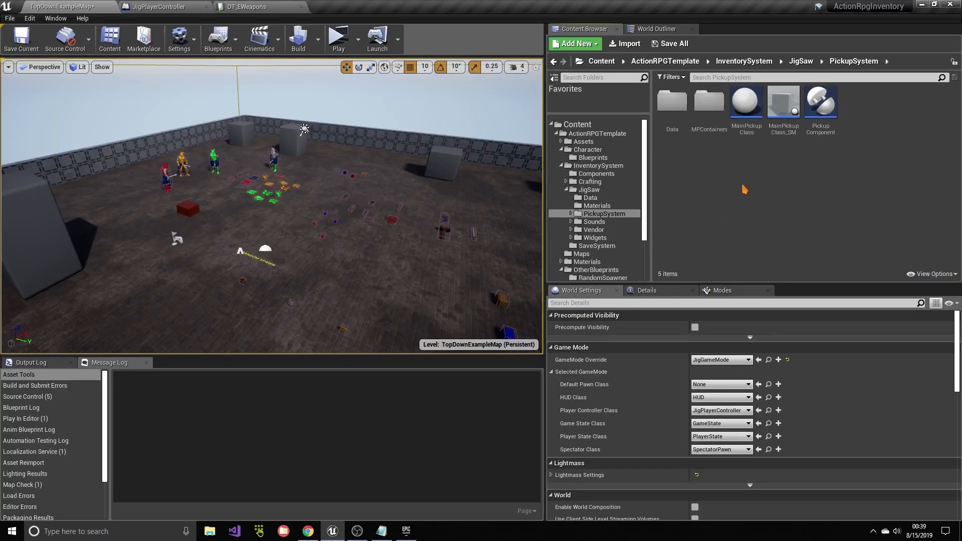
Step: Create a child blueprint class of MainPickupClass and move it to the root Content folder
right_click(741, 131)
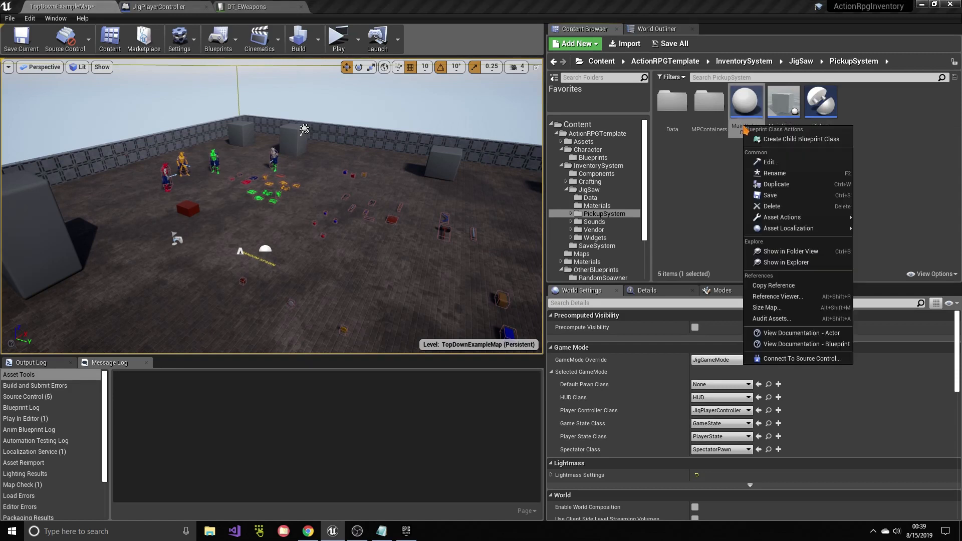
left_click(782, 139)
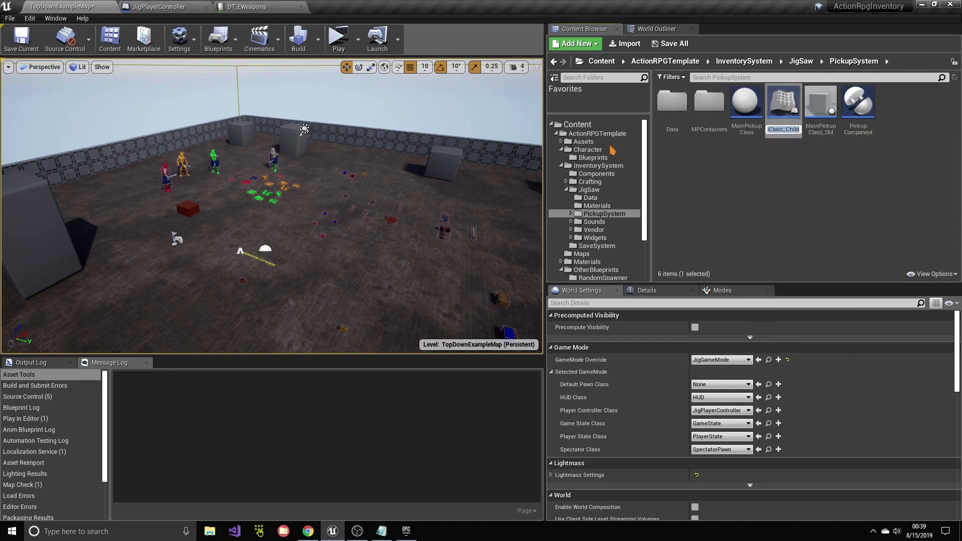
left_click_drag(784, 103, 581, 125)
left_click(612, 144)
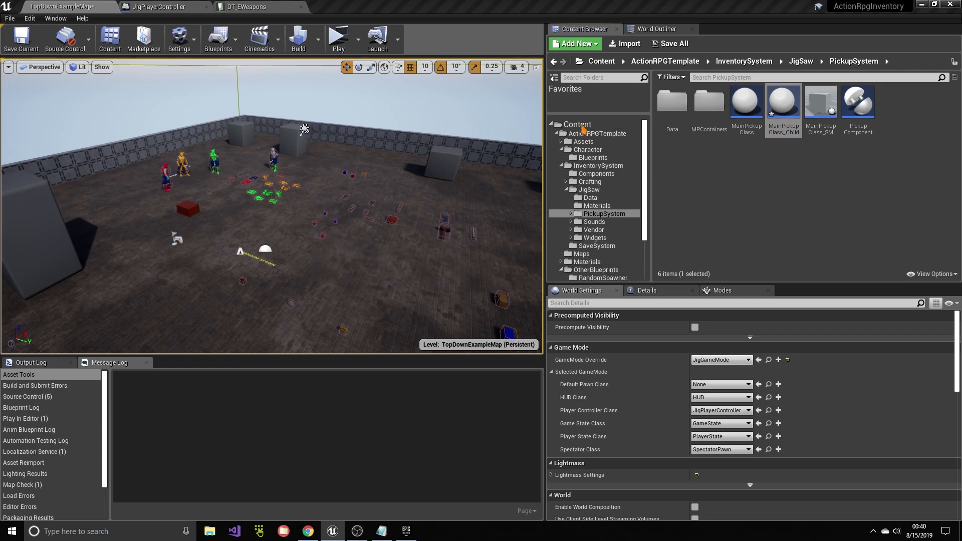
Step: Rename the new child blueprint in the Content folder as Hammer_Weapon
left_click(713, 110)
key("F2")
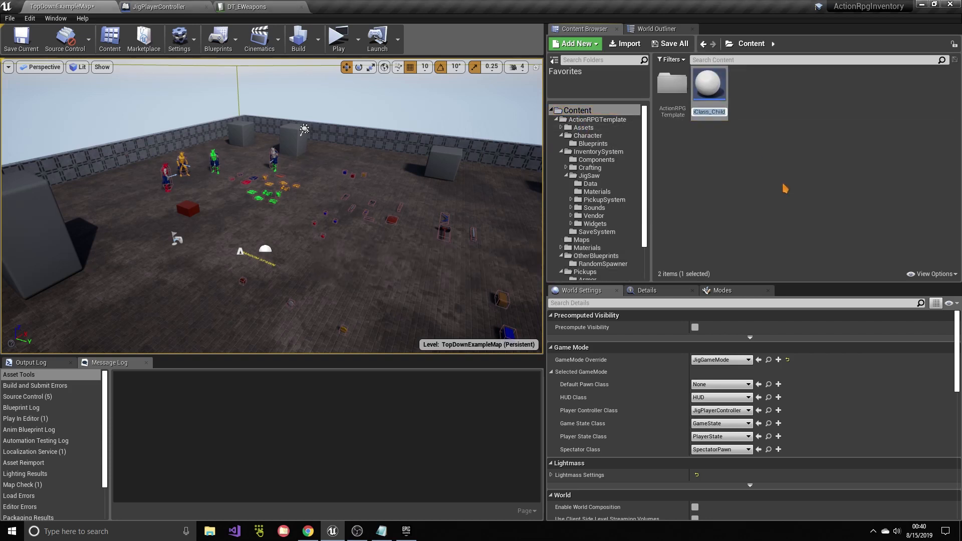
type("Hammer_Weapon")
key("Return")
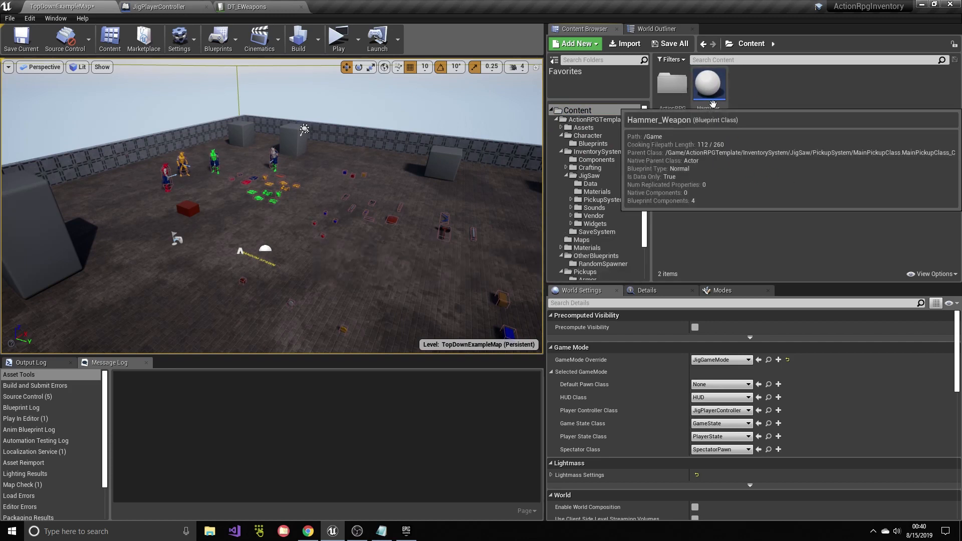
Step: Open the Hammer_Weapon blueprint and assign SK_Hammer as its inherited SkeletalMesh component's mesh
double_click(708, 85)
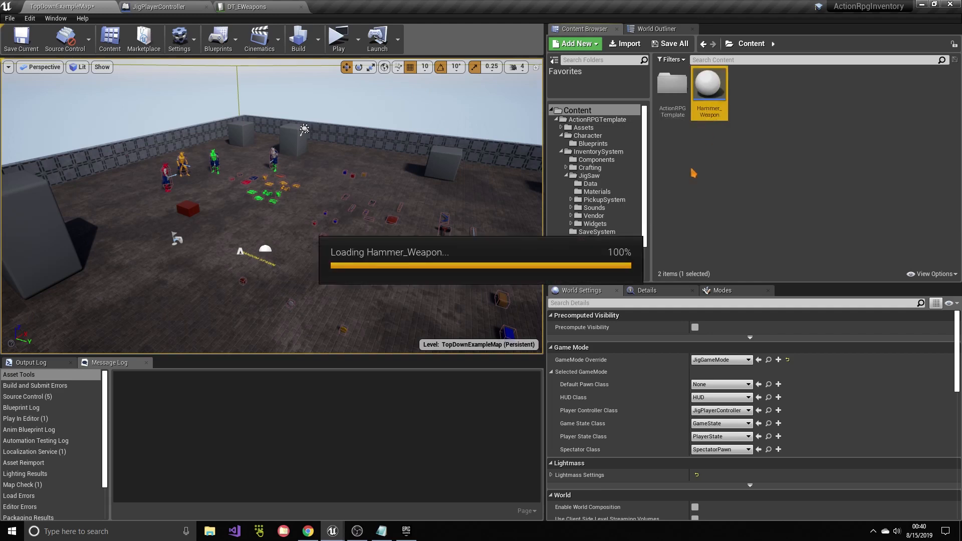
left_click(28, 80)
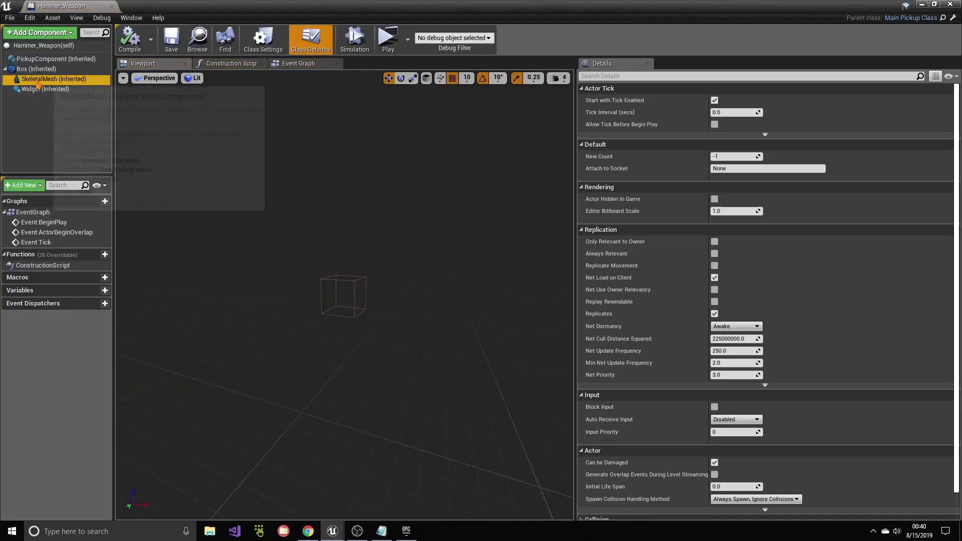
left_click(789, 315)
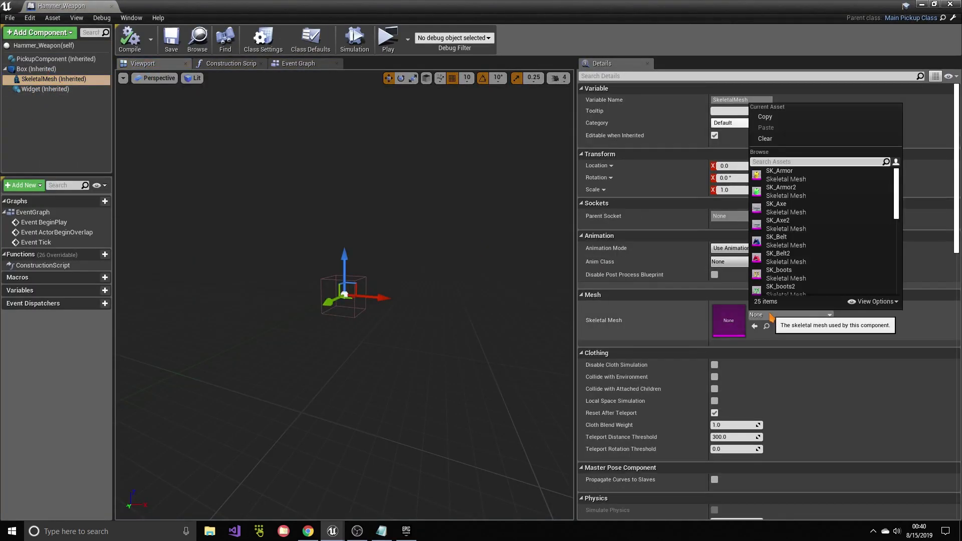
type("ha")
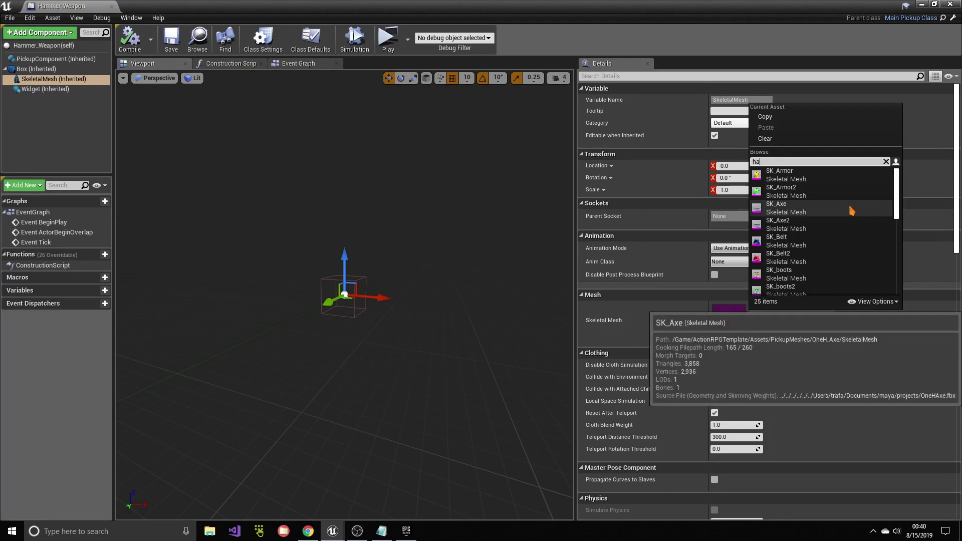
type("mm")
left_click(784, 175)
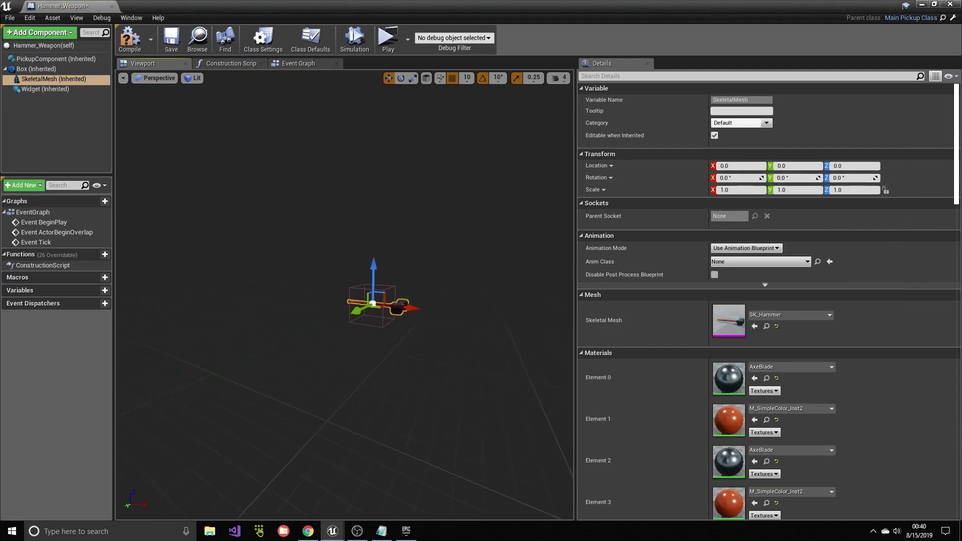
Step: Try rotating the hammer mesh about the Z axis in the blueprint viewport and return it to its original orientation
right_click_drag(351, 300, 371, 358)
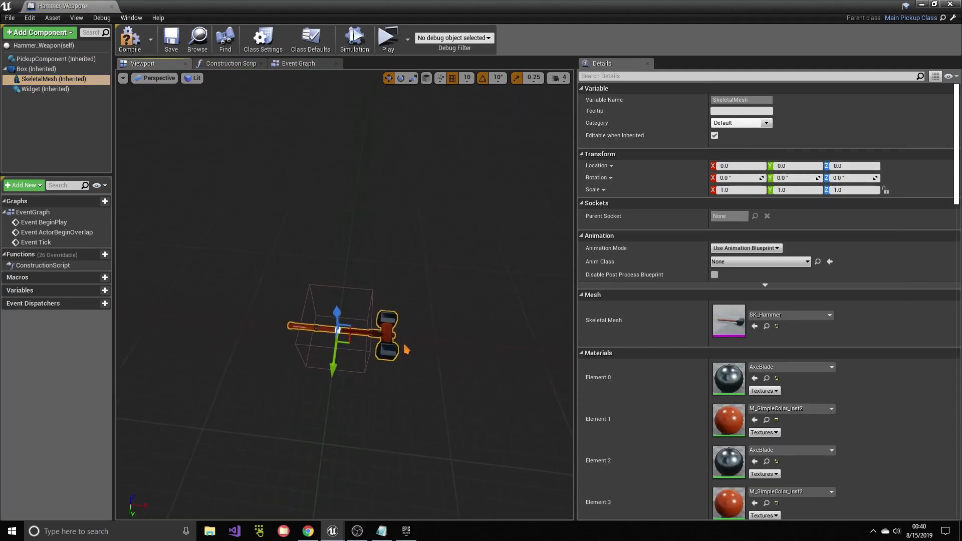
key("e")
mouse_move(404, 348)
left_mouse_down()
mouse_move(358, 389)
mouse_move(399, 331)
mouse_move(395, 340)
left_mouse_up()
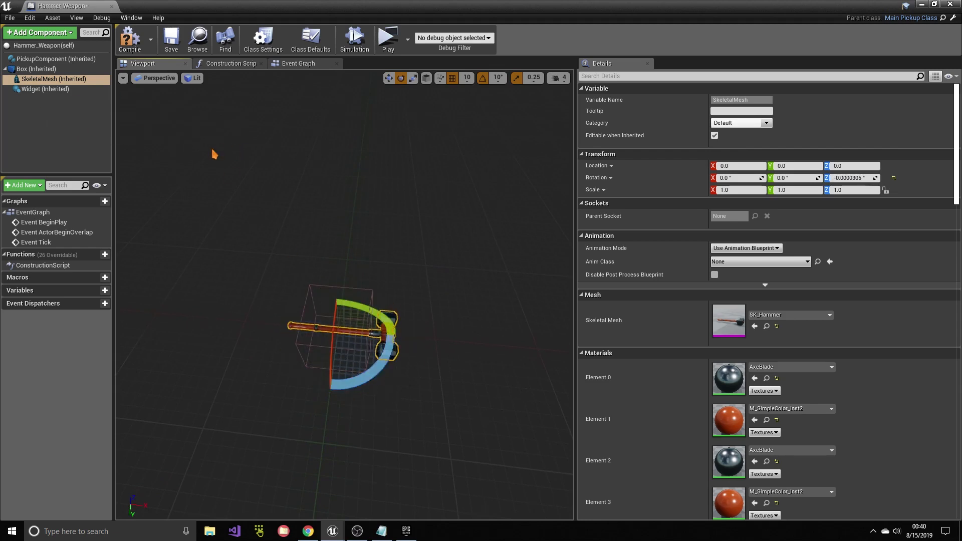
Step: Set the Box component's Box Extent to 60 on X and 20 on Y around the hammer
left_click(35, 69)
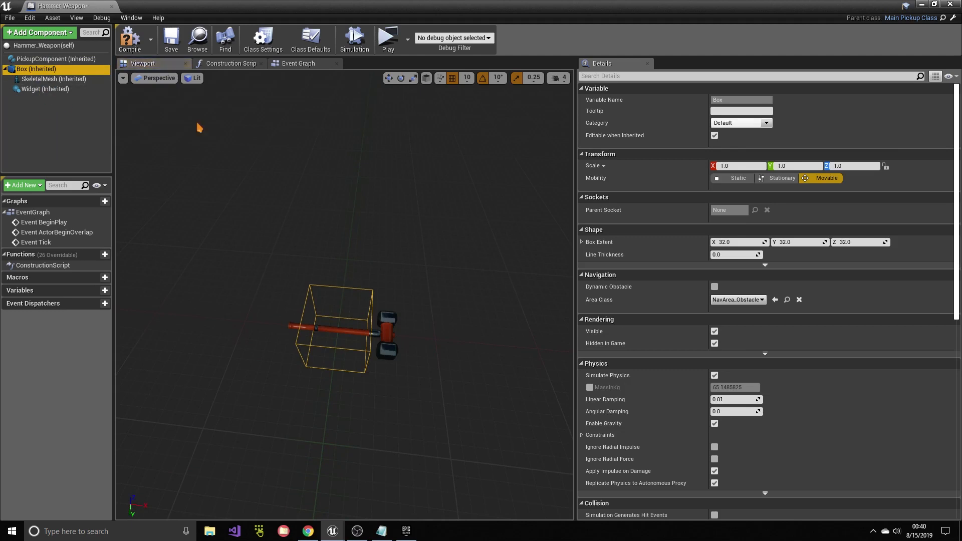
mouse_move(337, 331)
right_mouse_down()
mouse_move(538, 290)
mouse_move(568, 355)
mouse_move(342, 329)
right_mouse_up()
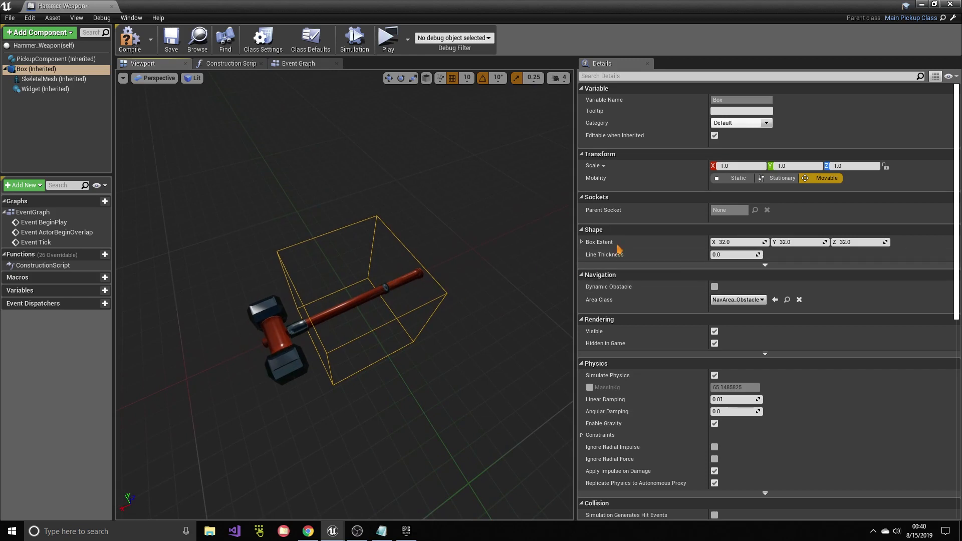
left_click(734, 242)
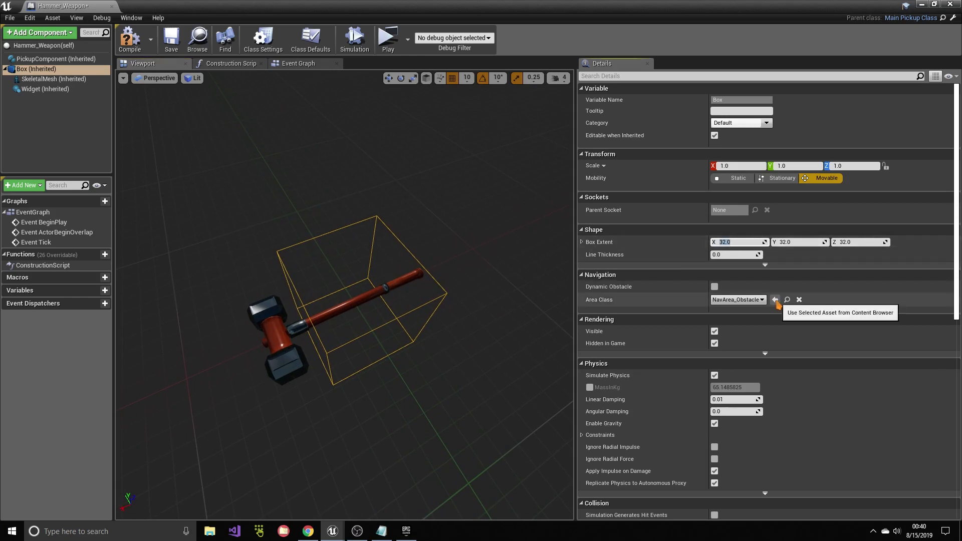
type("60")
key("Return")
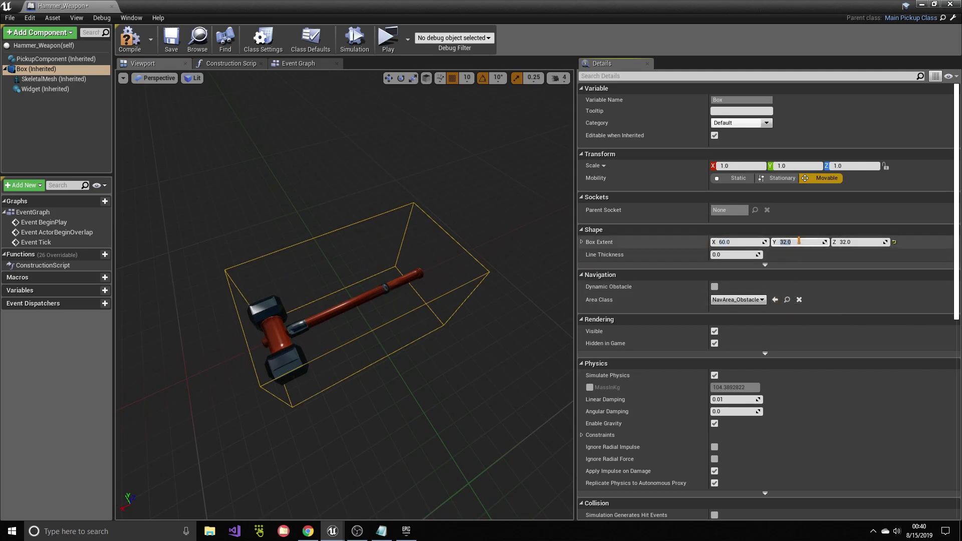
type("20")
key("Return")
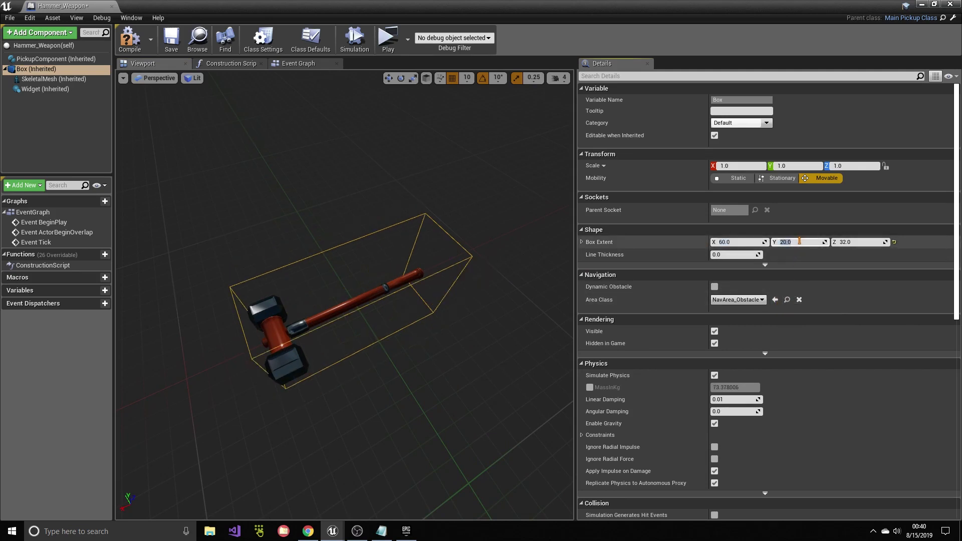
Step: Set the Box component's Box Extent to 20 on Z
type("20")
key("Return")
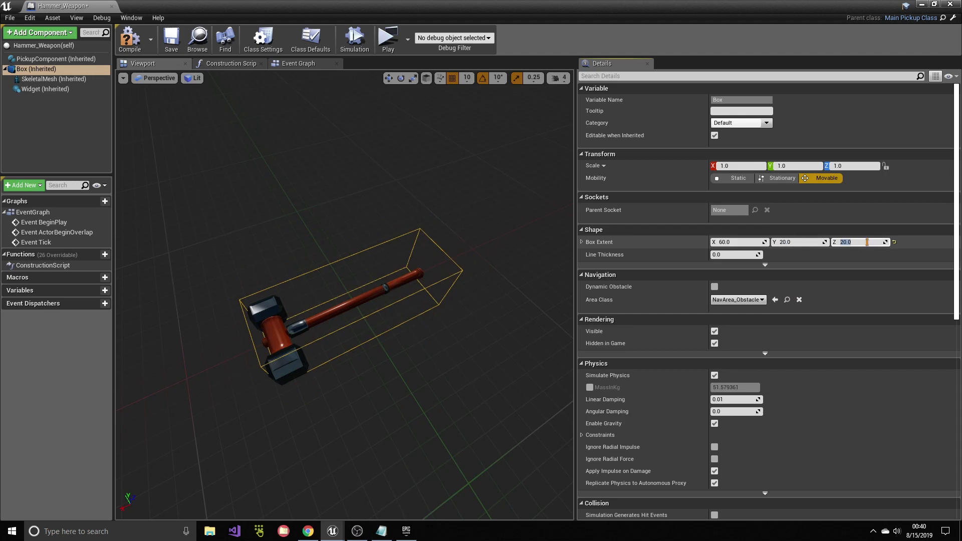
right_click_drag(502, 318, 471, 266)
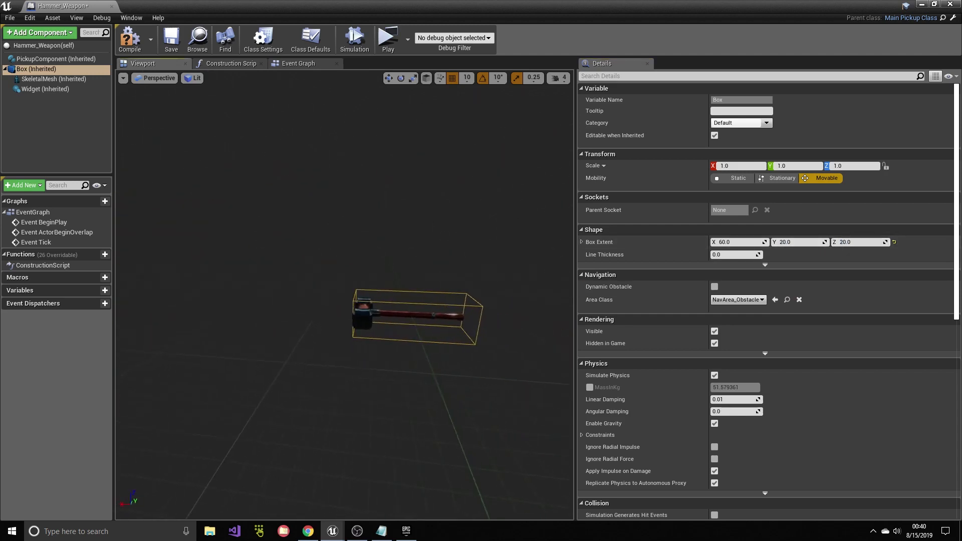
Step: Move the hammer's SkeletalMesh component to -10 on X within the box, and compile and save the blueprint
mouse_move(438, 317)
right_mouse_down()
mouse_move(434, 332)
mouse_move(424, 311)
right_mouse_up()
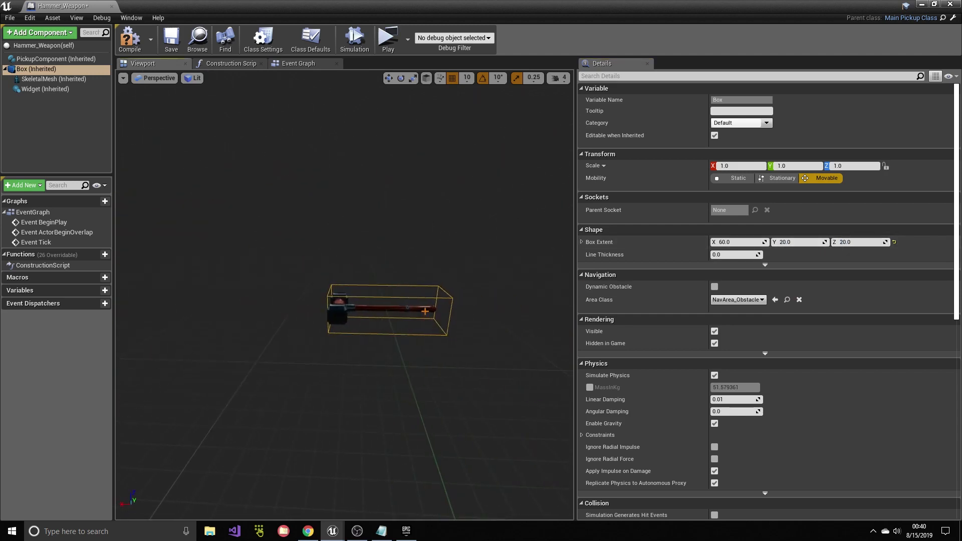
left_click(425, 311)
left_click_drag(369, 309, 376, 309)
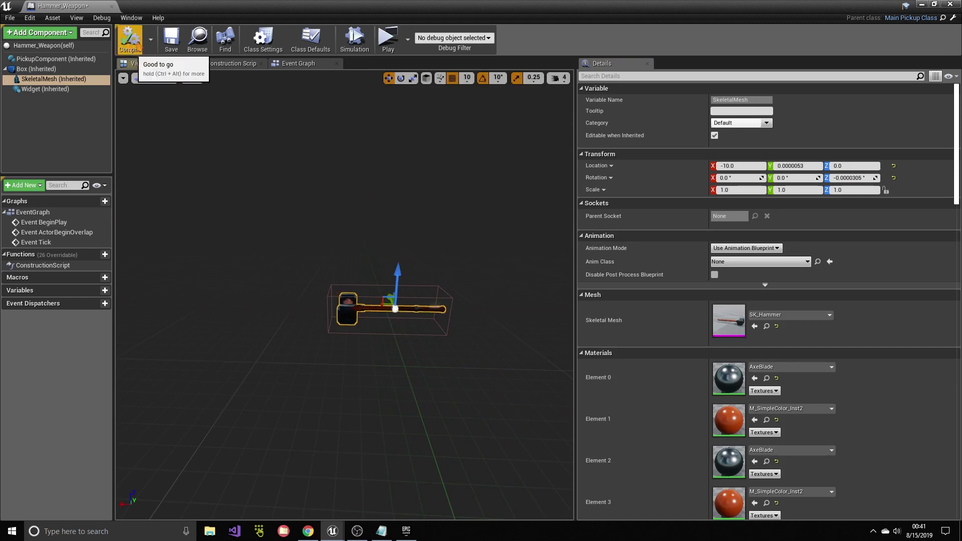
left_click(171, 38)
Step: Assign M_SimpleColor to the hammer mesh's Element 0, M_SimpleColor_Inst4 to Element 1 and M_SimpleColor_Inst5 to Element 3, and compile and save
scroll(776, 351, "down", 3)
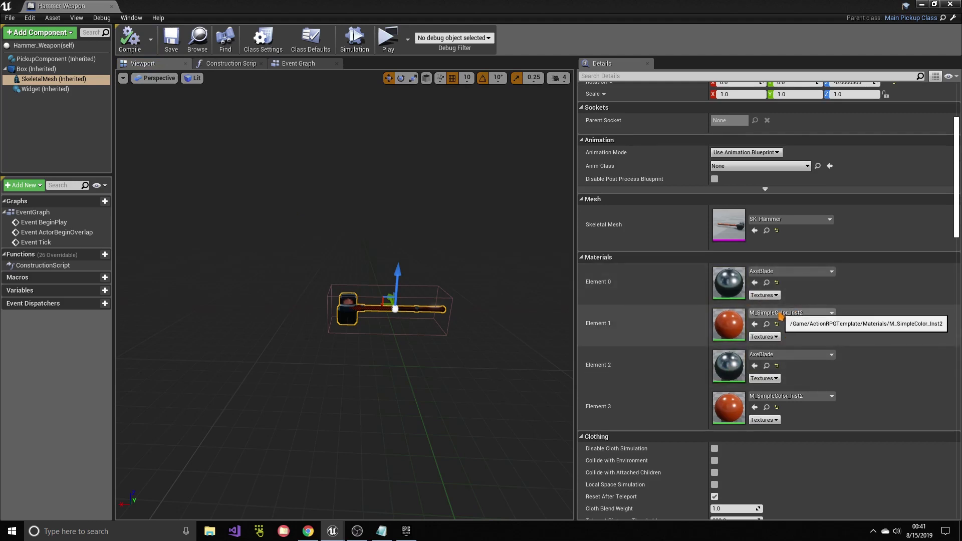
left_click(807, 313)
left_click(794, 271)
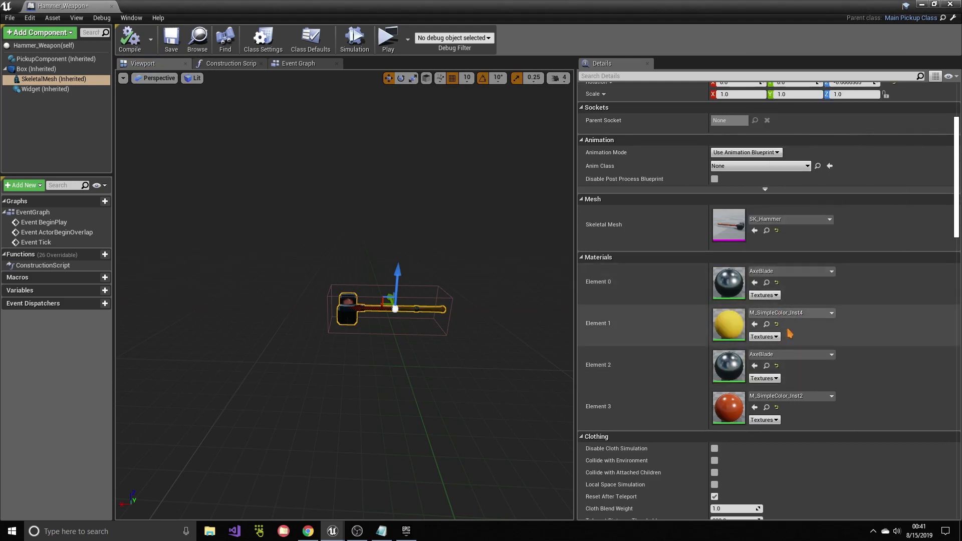
left_click(806, 396)
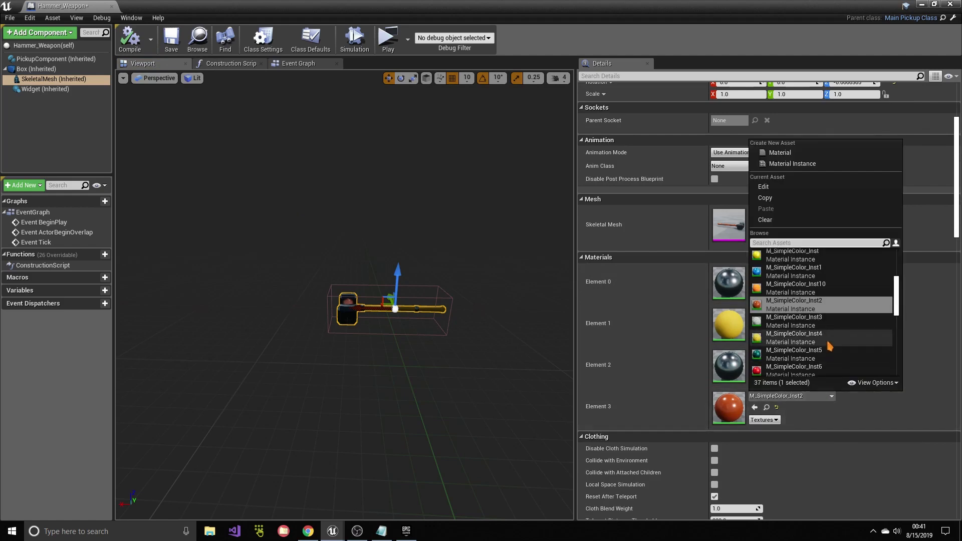
left_click(826, 338)
left_click(764, 272)
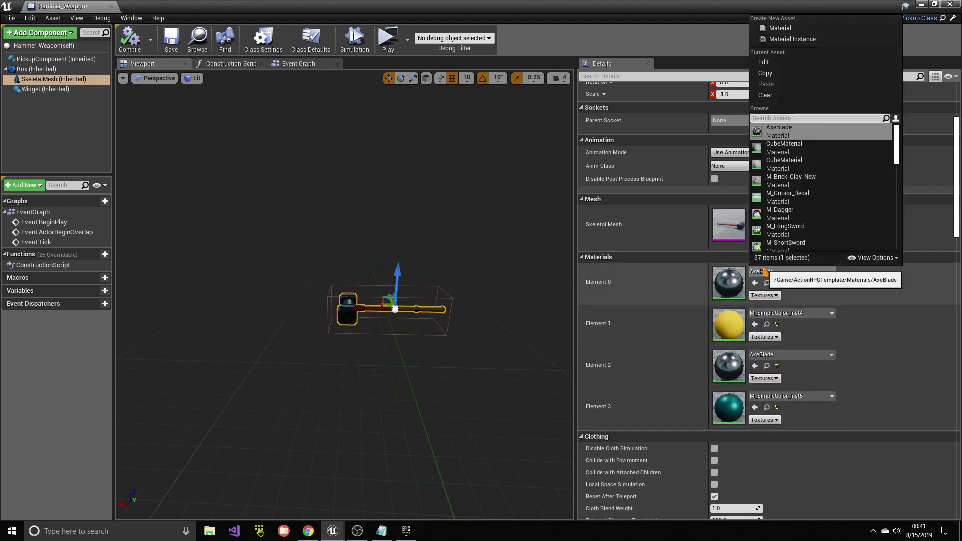
left_click(782, 244)
left_click(131, 39)
left_click(171, 39)
Step: Dock the Hammer_Weapon editor with the other open assets and inspect its PickupComponent's Data Source and Item ID
left_click_drag(55, 9, 403, 8)
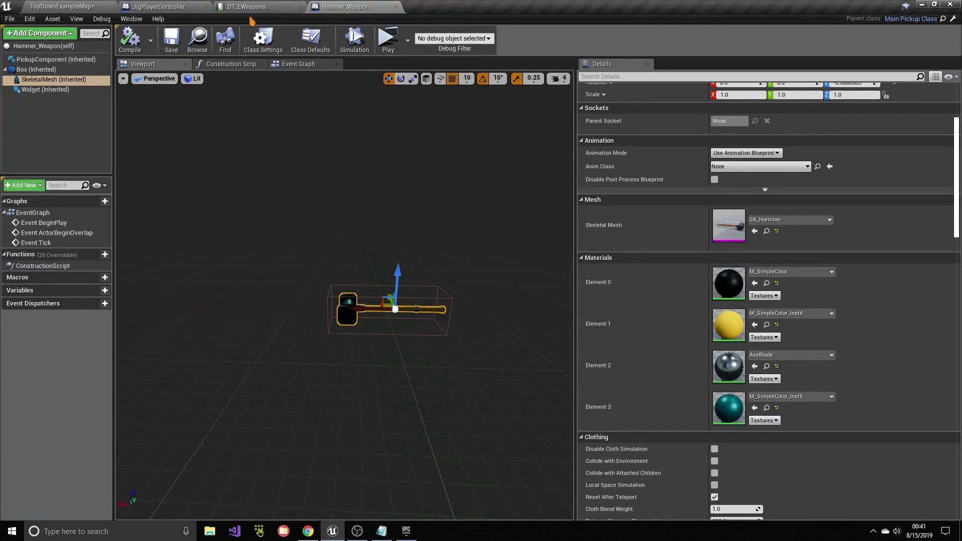
left_click(261, 6)
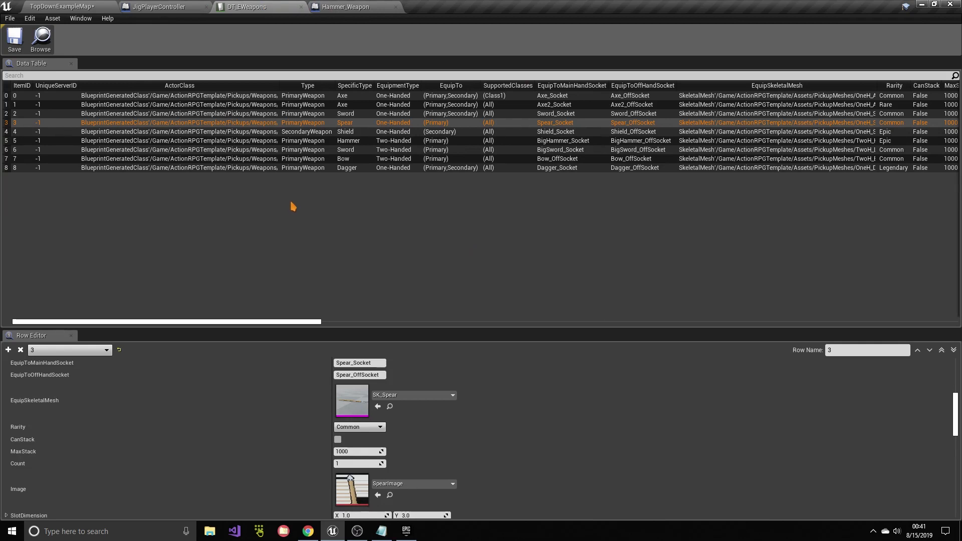
left_click(343, 6)
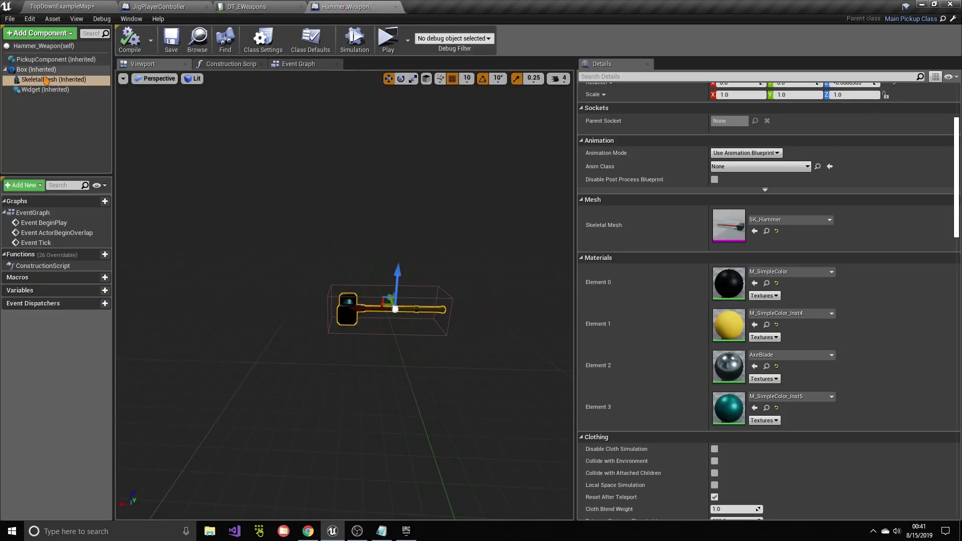
left_click(55, 59)
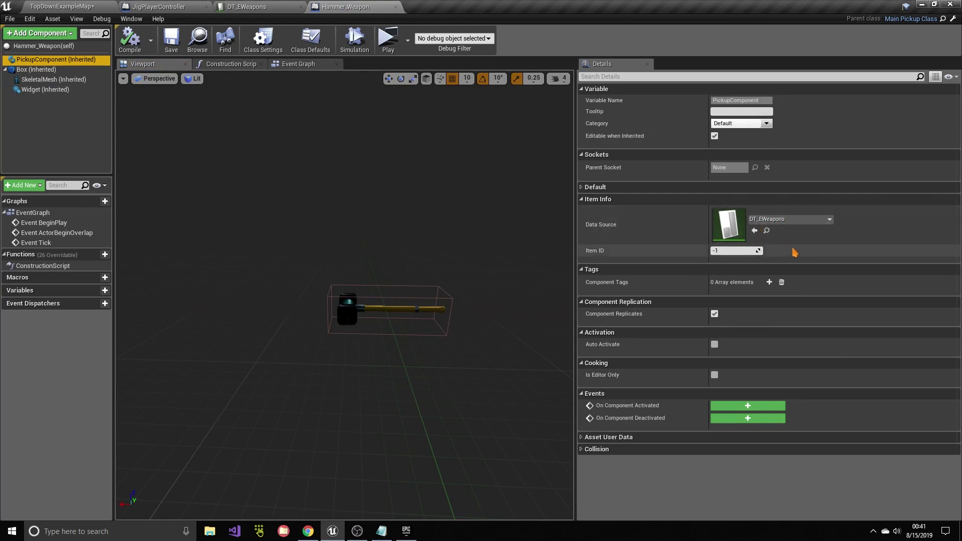
Step: Add a new row to the DT_EWeapons data table with ItemID 9 and row name 9
left_click(261, 6)
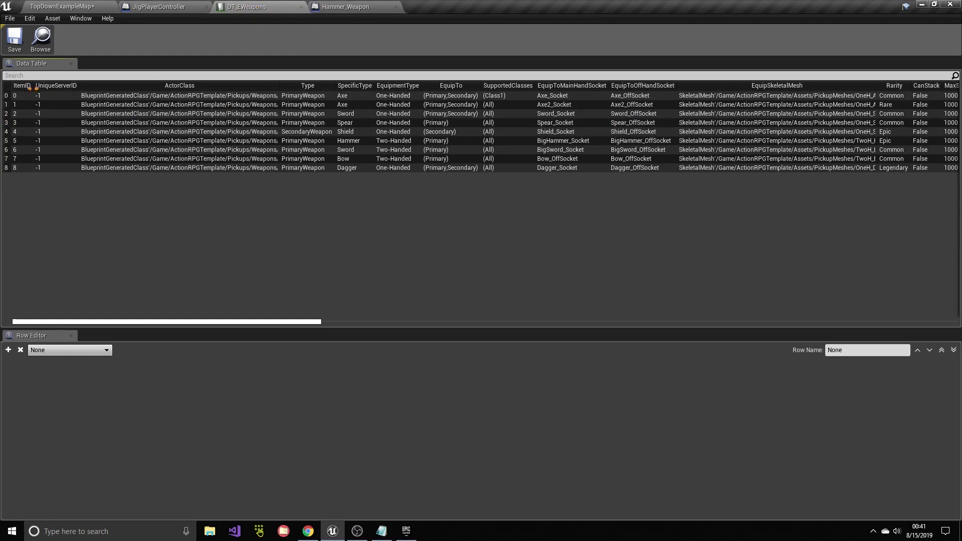
left_click(8, 349)
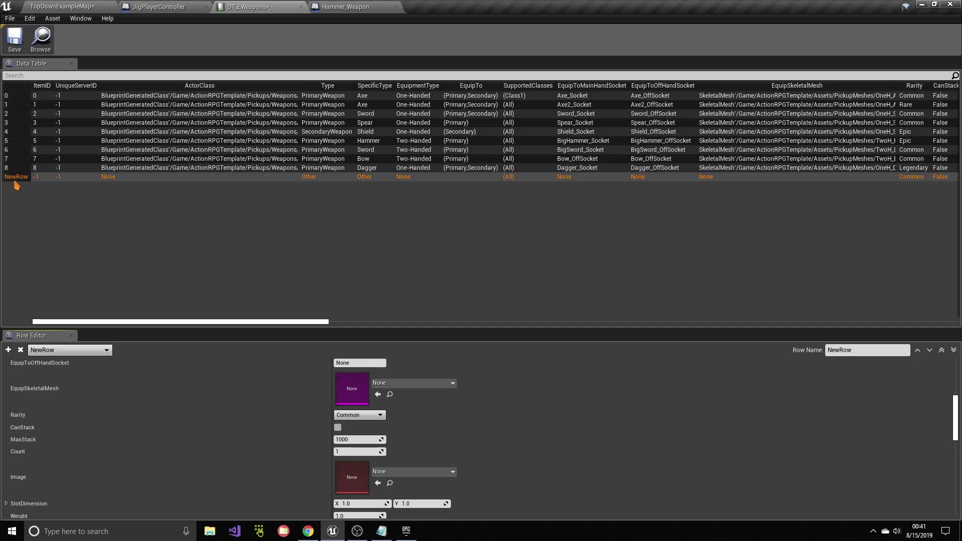
scroll(343, 378, "up", 5)
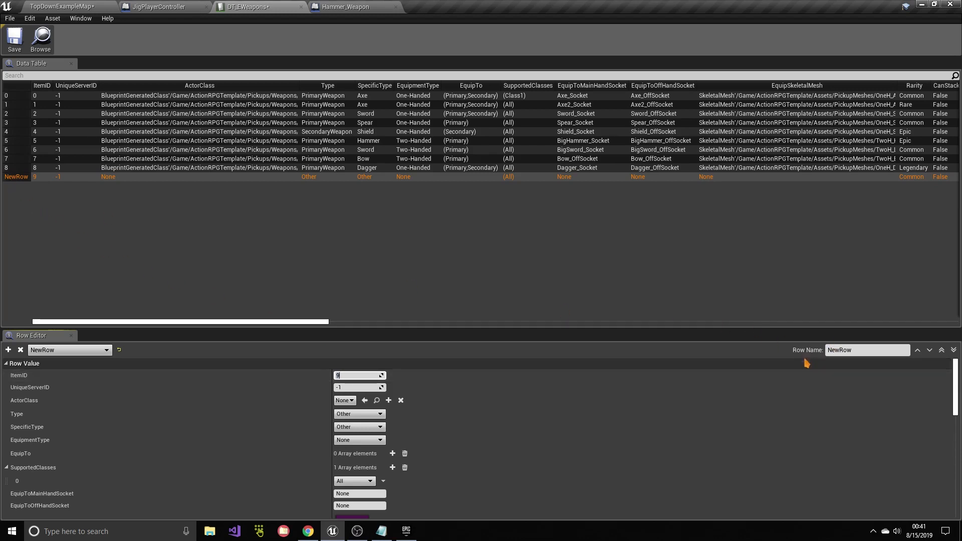
left_click(856, 350)
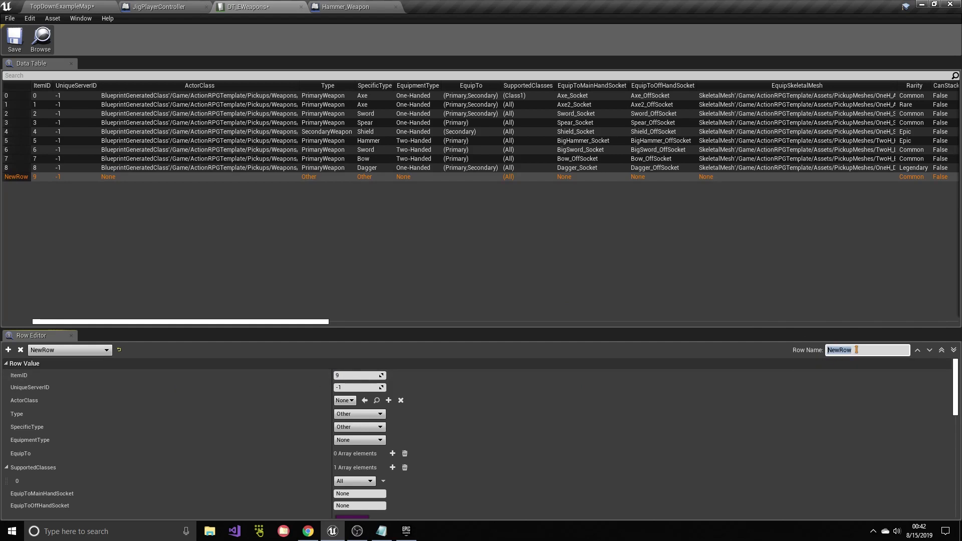
type("9")
key("Return")
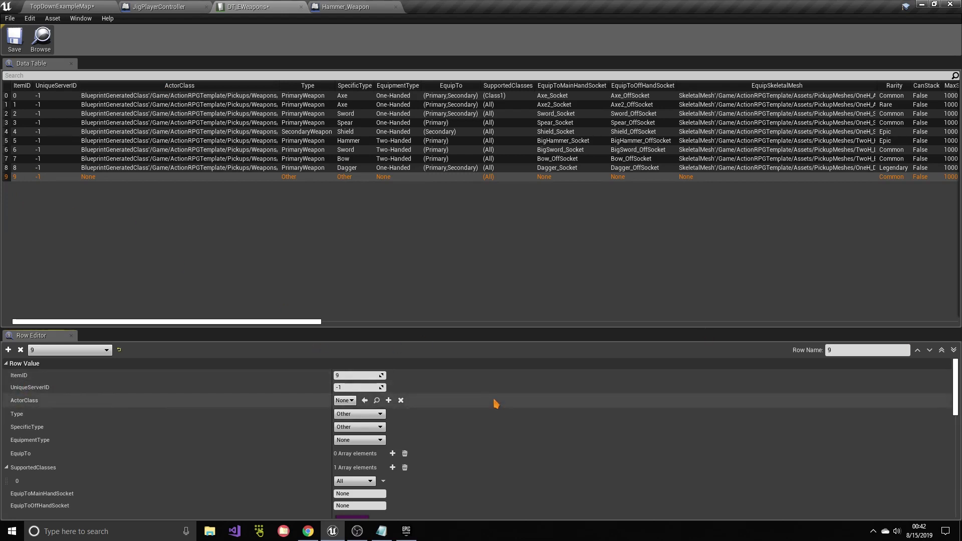
Step: Enlarge the Row Editor area and set row 9's ActorClass to the Hammer_Weapon blueprint
scroll(496, 401, "down", 2)
scroll(426, 388, "up", 2)
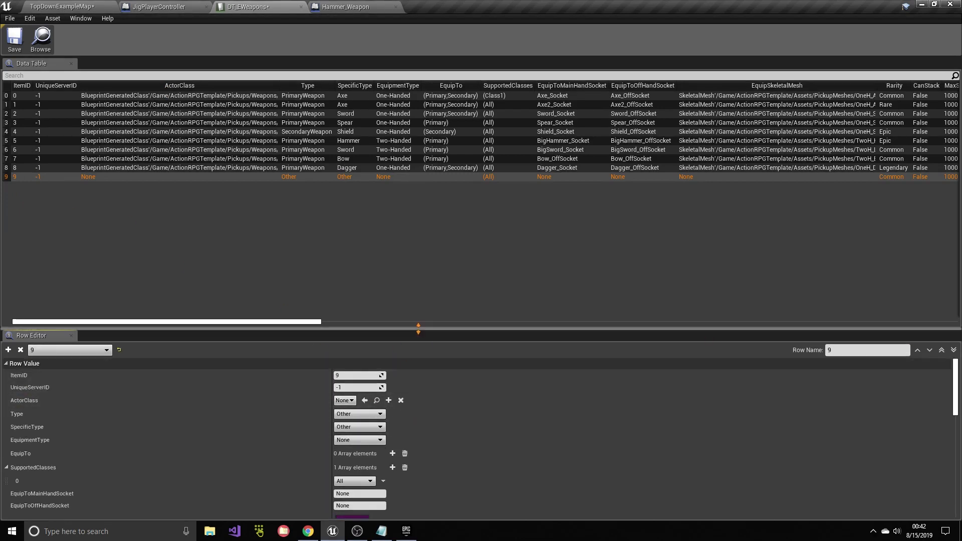
left_click_drag(418, 326, 414, 234)
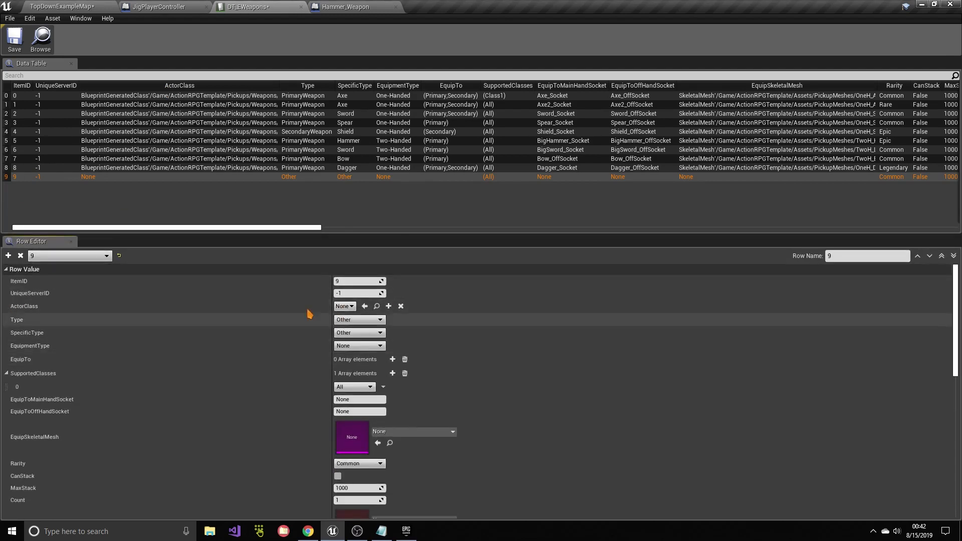
left_click(56, 6)
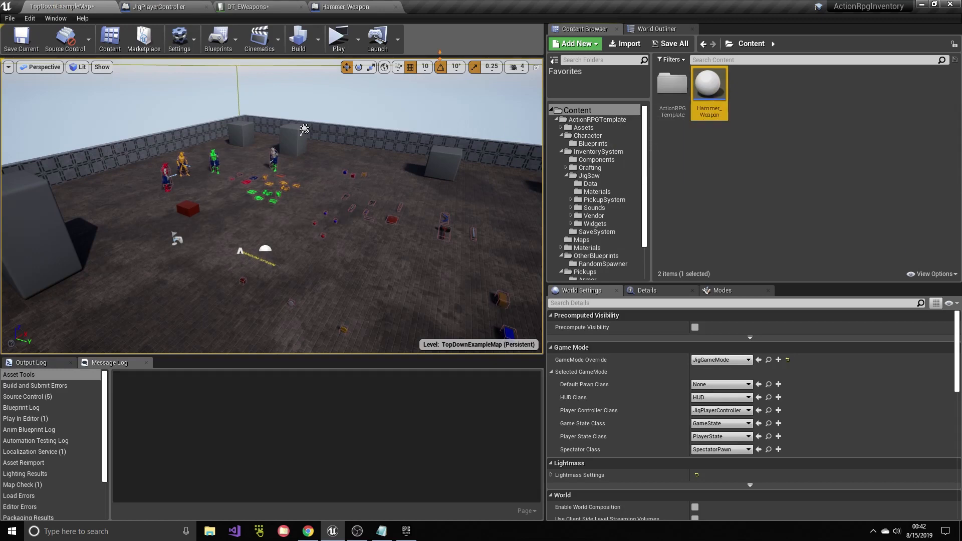
double_click(708, 86)
left_click(258, 6)
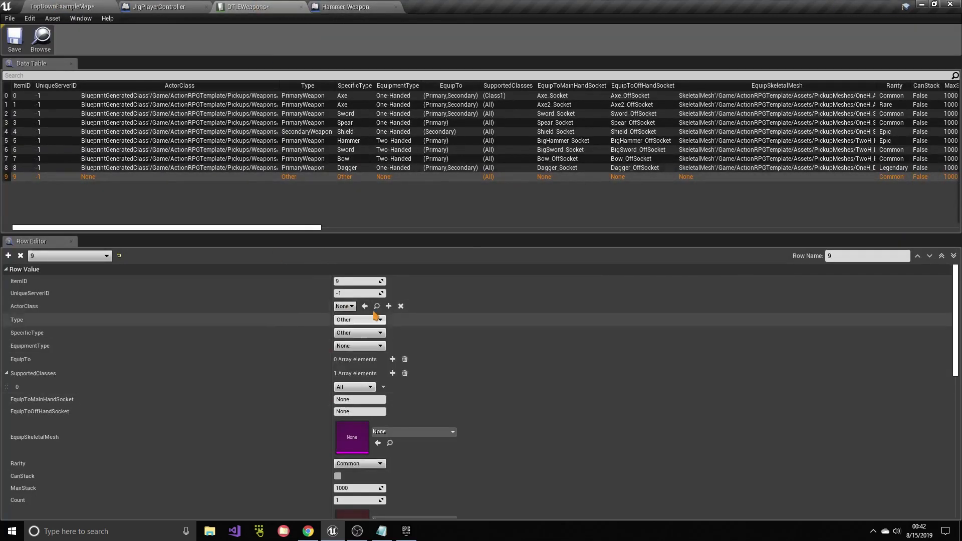
left_click(349, 306)
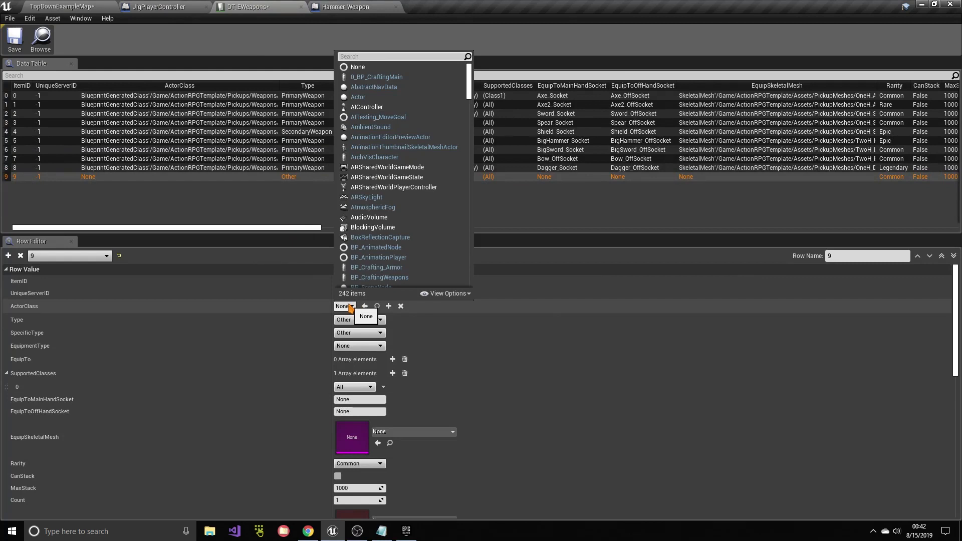
type("hammer")
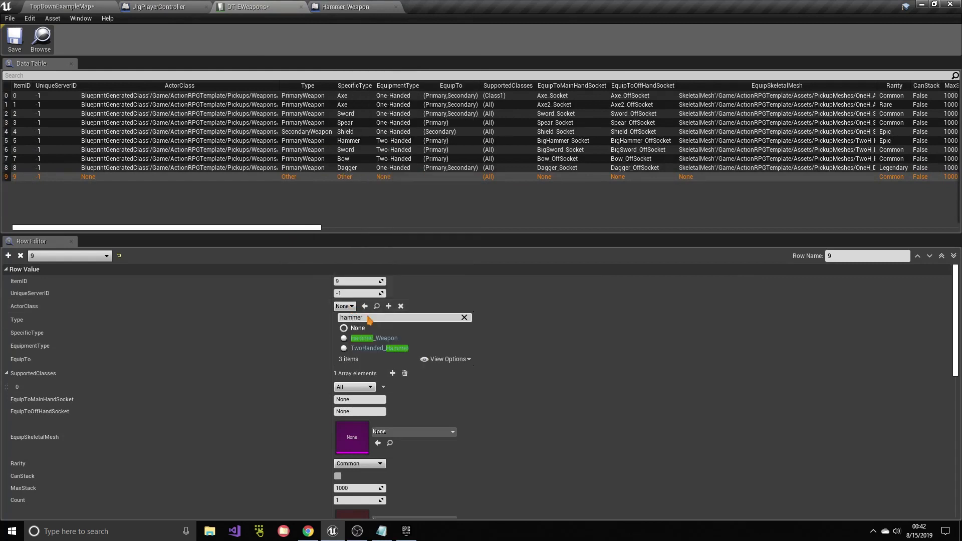
left_click(384, 338)
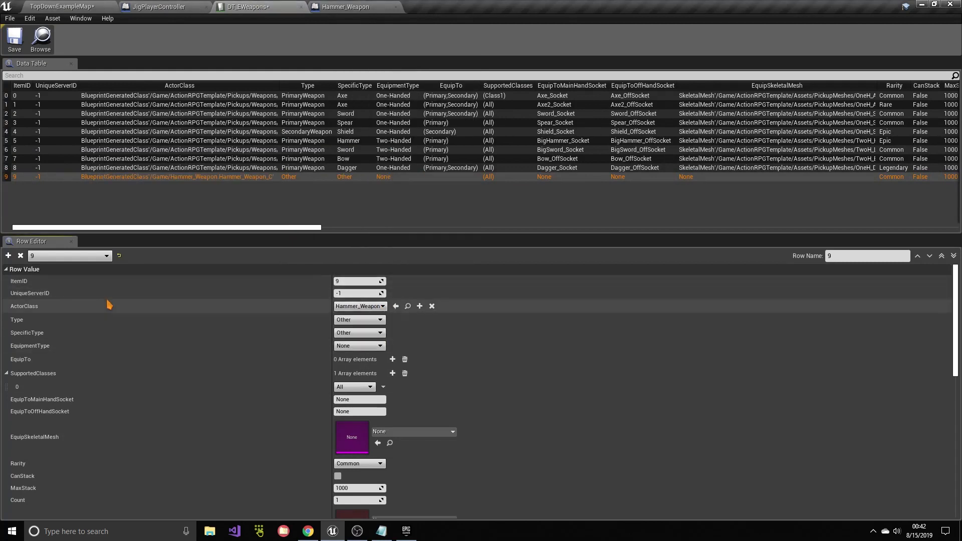
Step: Set row 9's Type to PrimaryWeapon and its SpecificType to Hammer
left_click(379, 320)
left_click(364, 393)
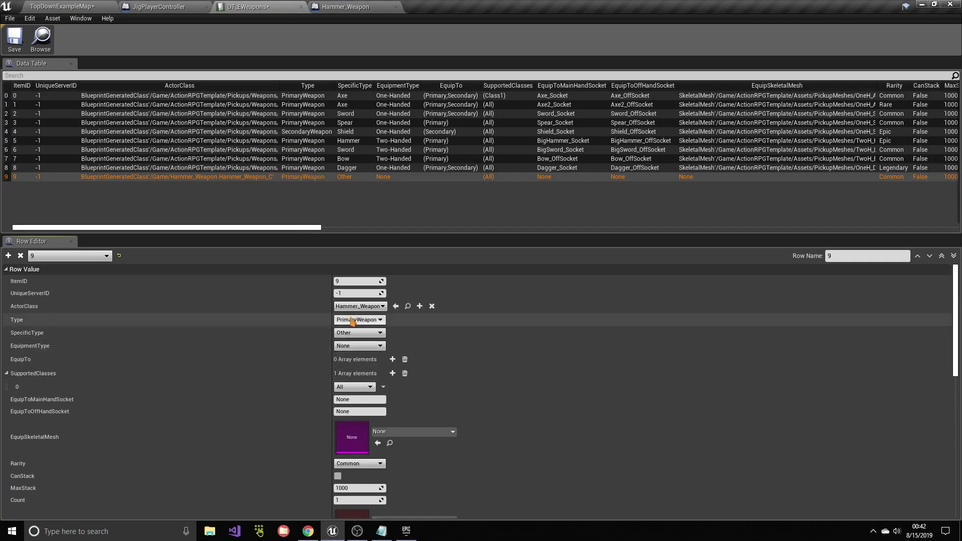
left_click(373, 335)
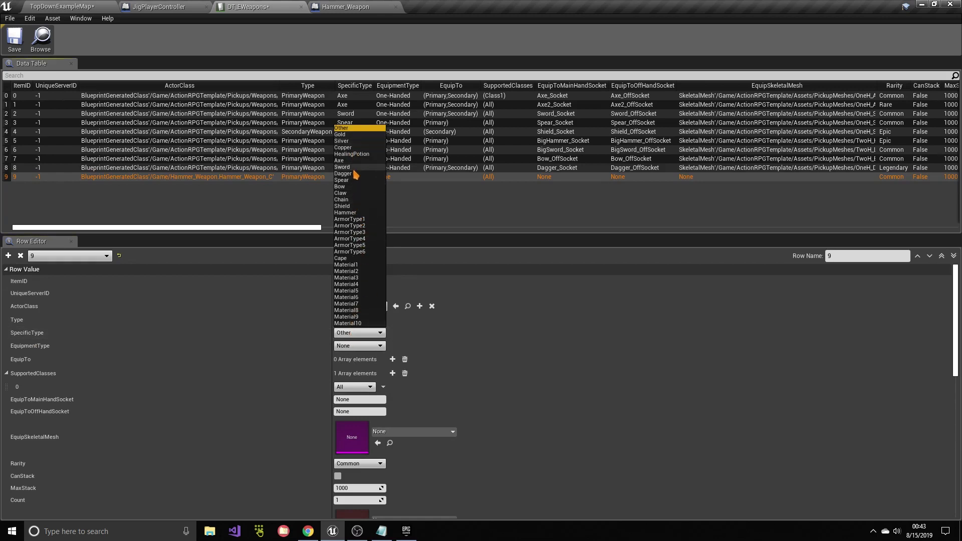
left_click(352, 213)
Step: Browse the project content to the ActionRPGTemplate/InventorySystem/JigSaw/Data folder
left_click(57, 6)
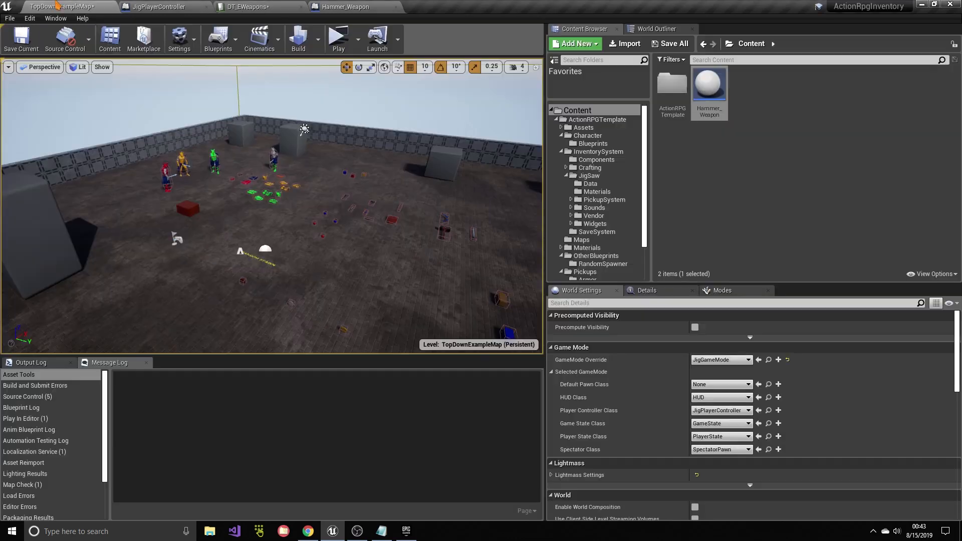
left_click(599, 119)
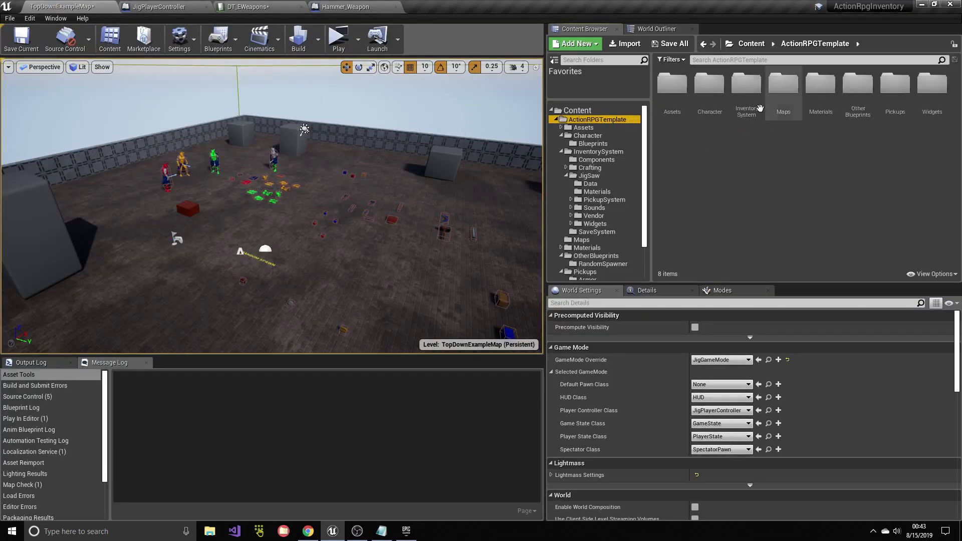
double_click(856, 102)
key("alt+Left")
left_click(783, 133)
left_click(748, 94)
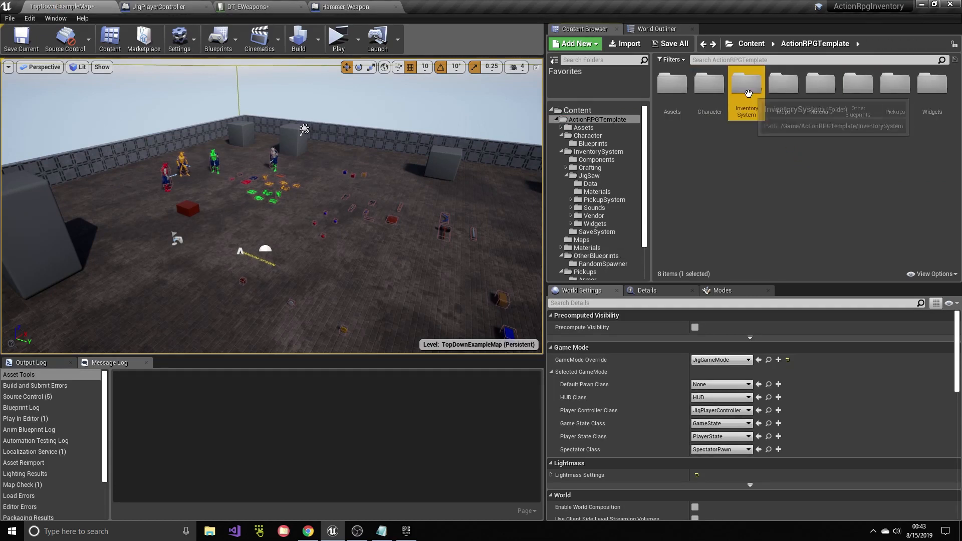
double_click(748, 94)
double_click(749, 85)
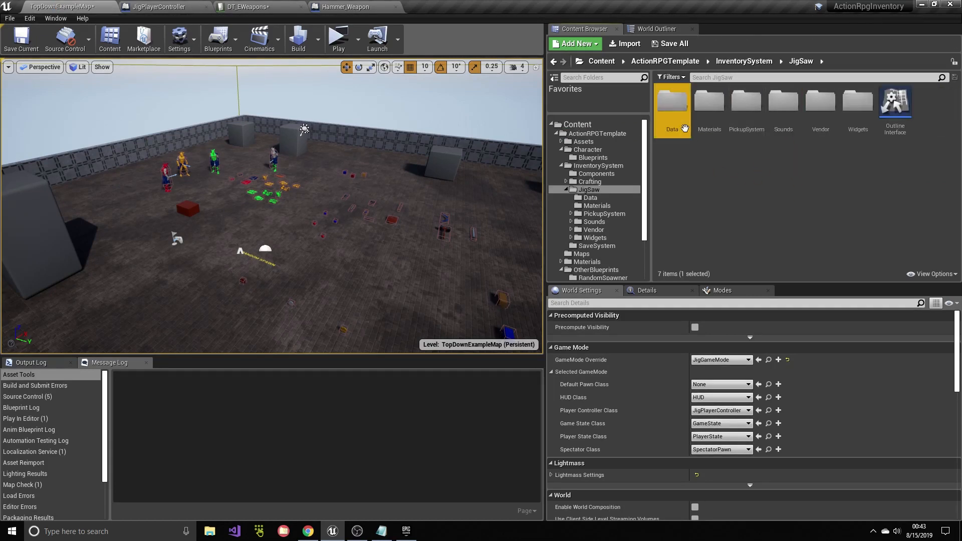
double_click(673, 100)
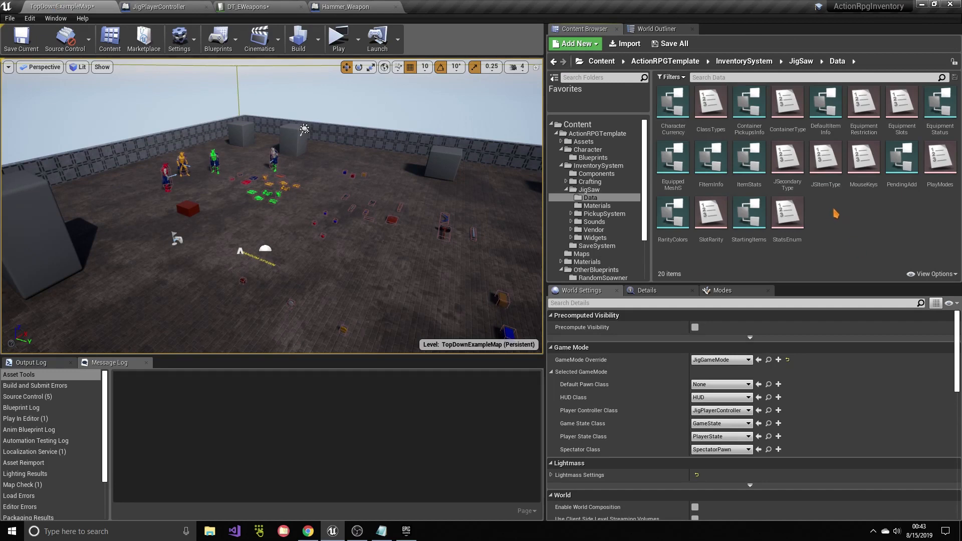
Step: Review the enumerators in the JSecondaryType enum, close it and return to the DT_EWeapons data table
double_click(787, 160)
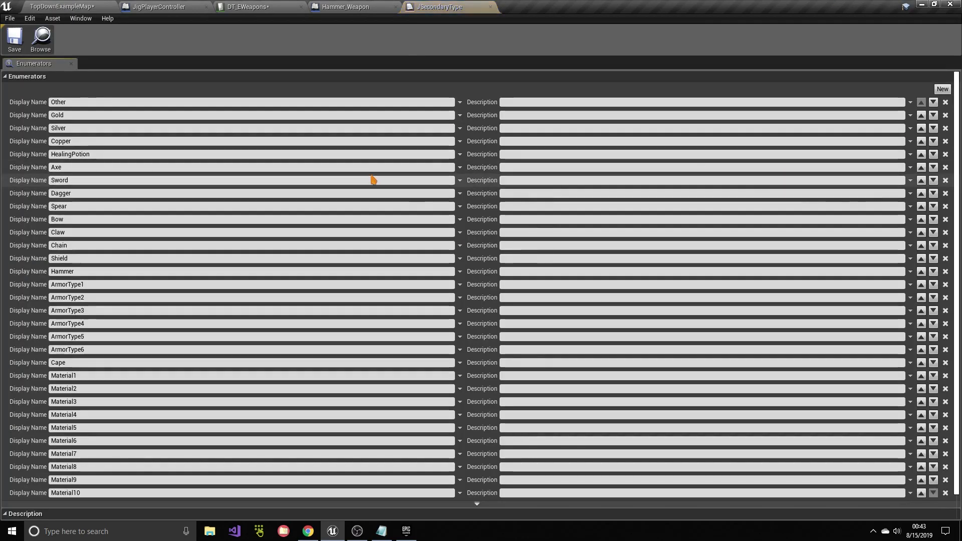
scroll(371, 179, "down", 2)
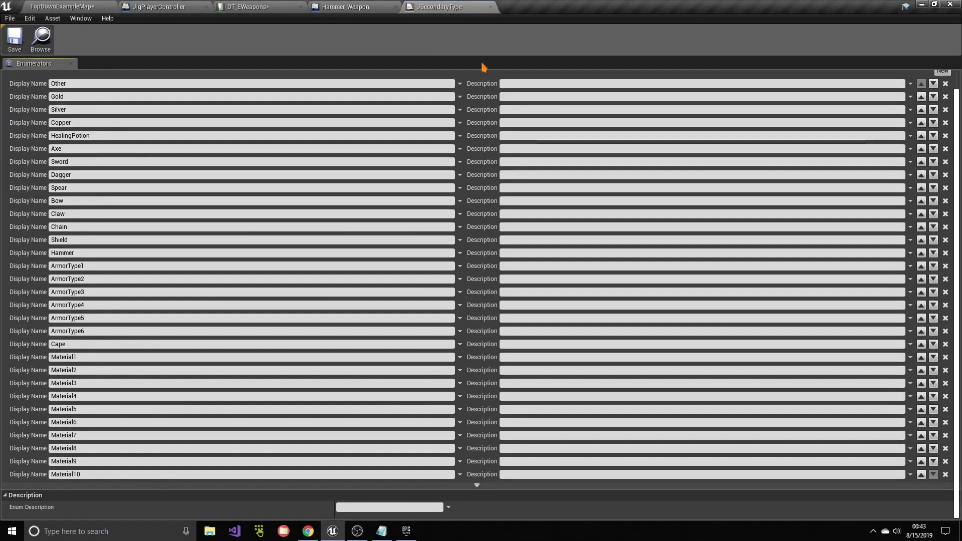
left_click(490, 6)
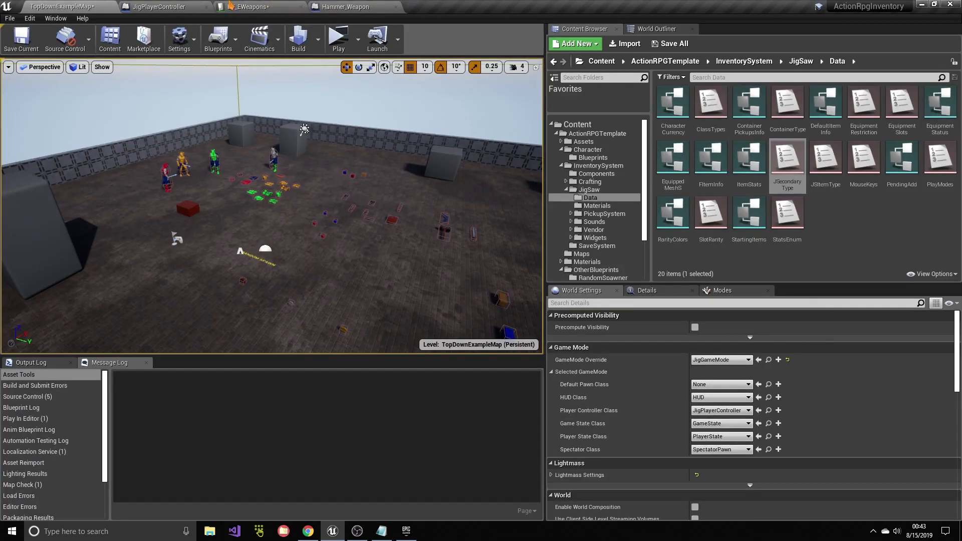
left_click(245, 7)
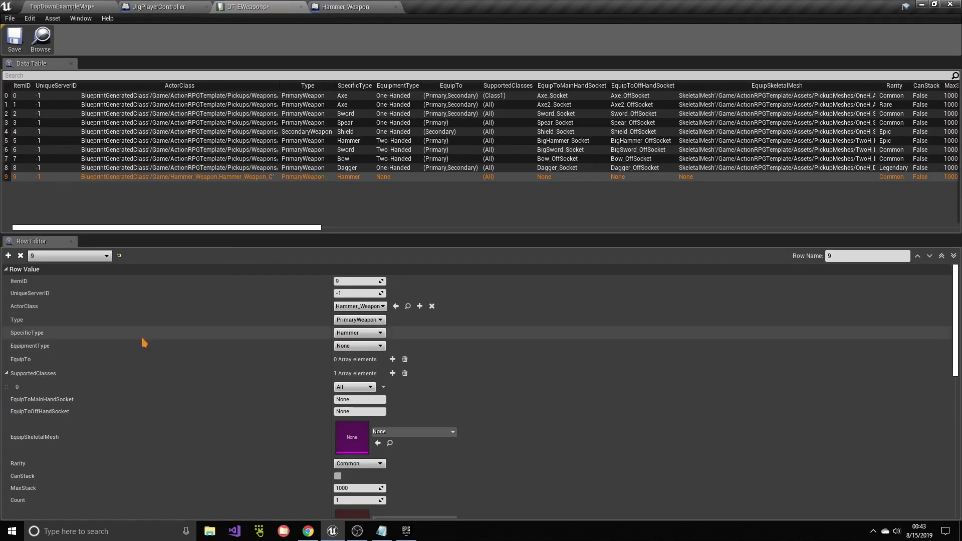
Step: Set row 9's EquipmentType to Two-Handed and add an EquipTo array element set to Primary
left_click(358, 345)
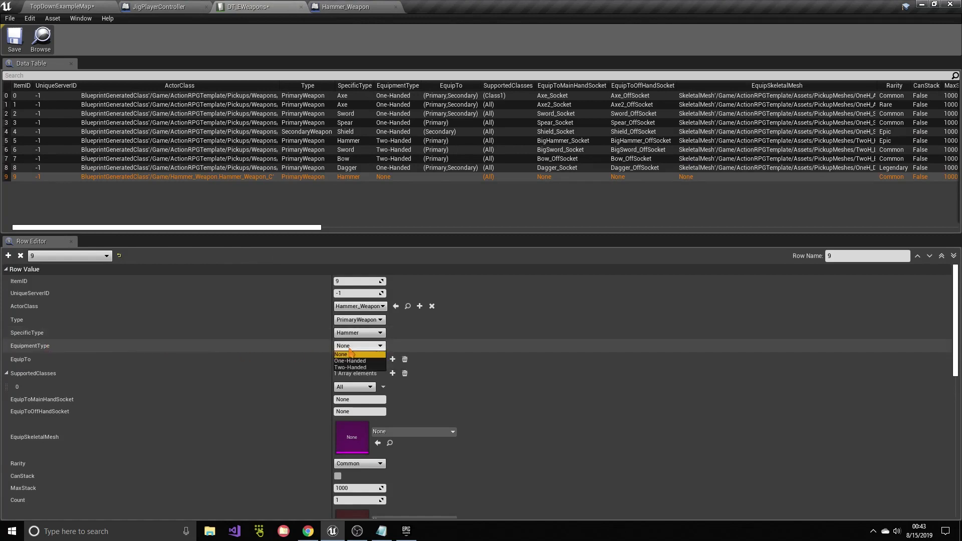
left_click(353, 367)
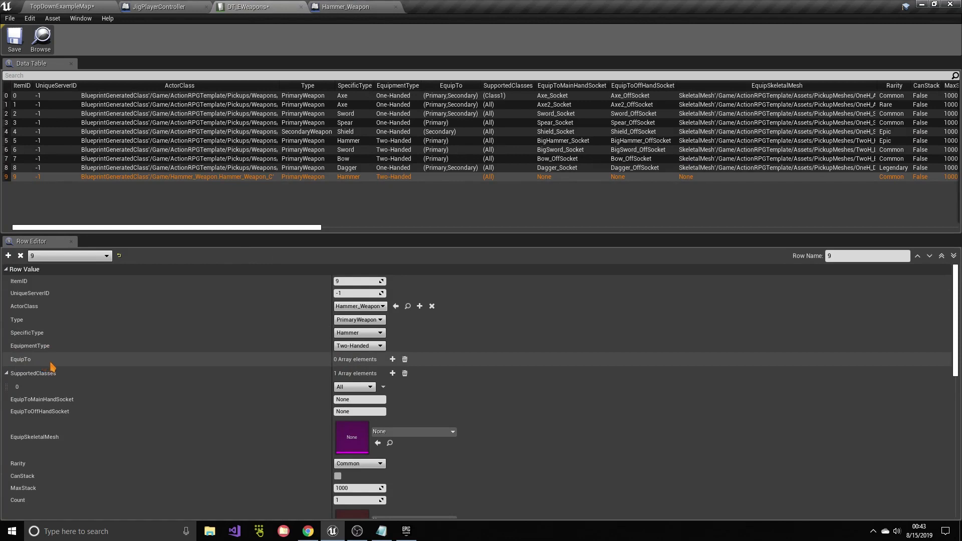
left_click(393, 360)
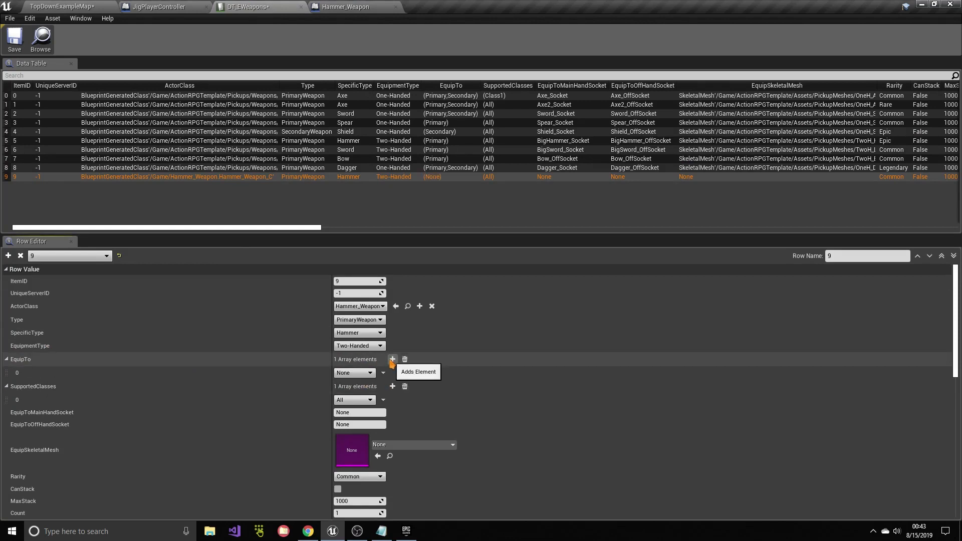
left_click(350, 374)
left_click(344, 389)
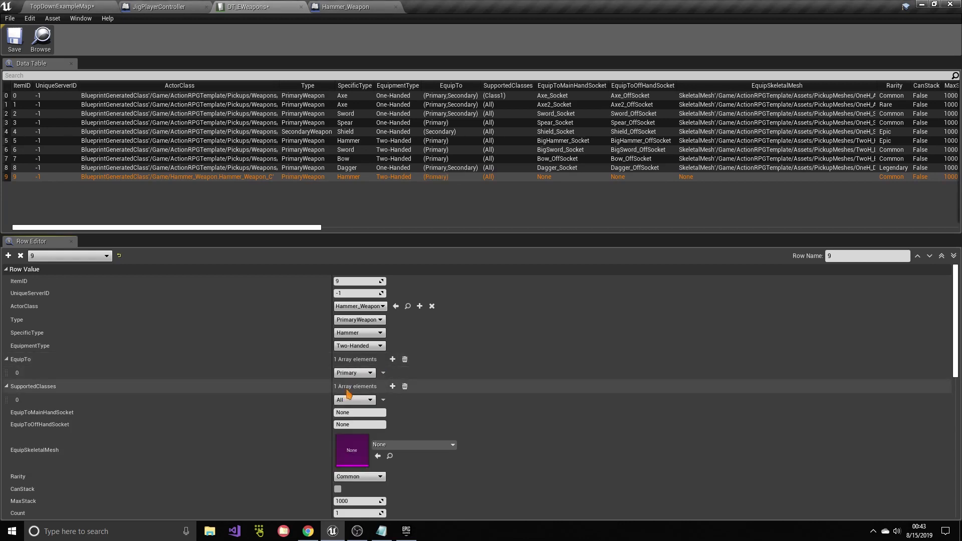
Step: Restrict row 9's SupportedClasses element to Class1
scroll(354, 379, "down", 1)
scroll(59, 375, "down", 2)
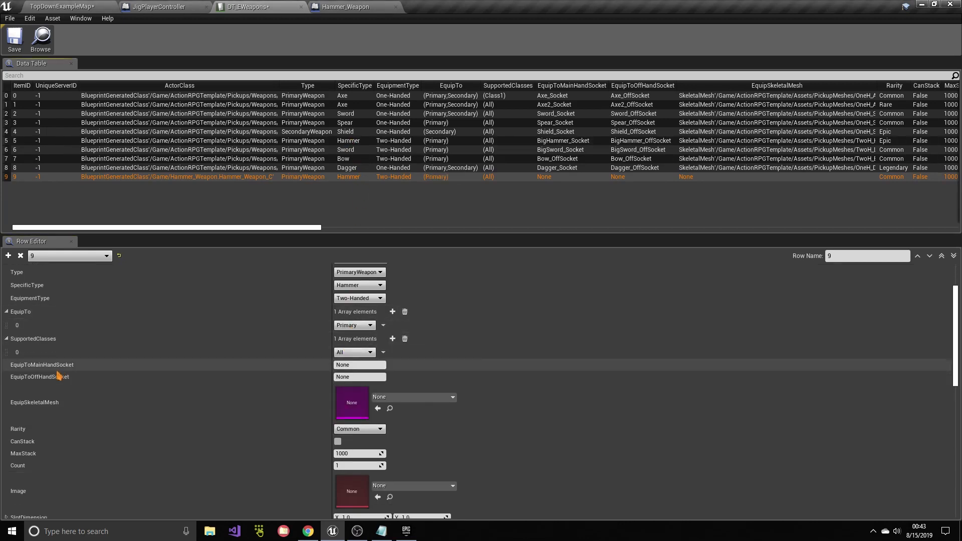
left_click(345, 353)
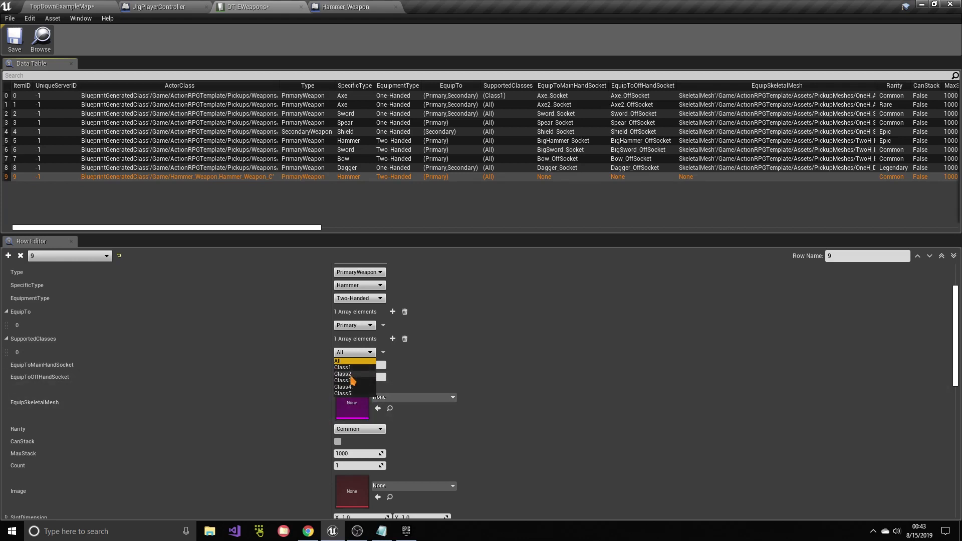
left_click(346, 368)
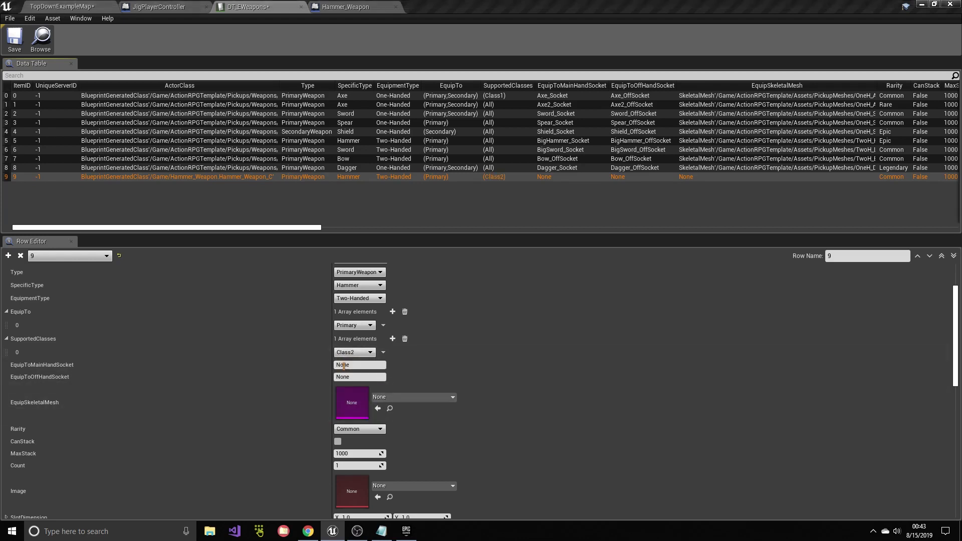
Step: Copy the BigHammer_Socket name from row 5 into row 9's EquipToMainHandSocket
scroll(416, 369, "down", 1)
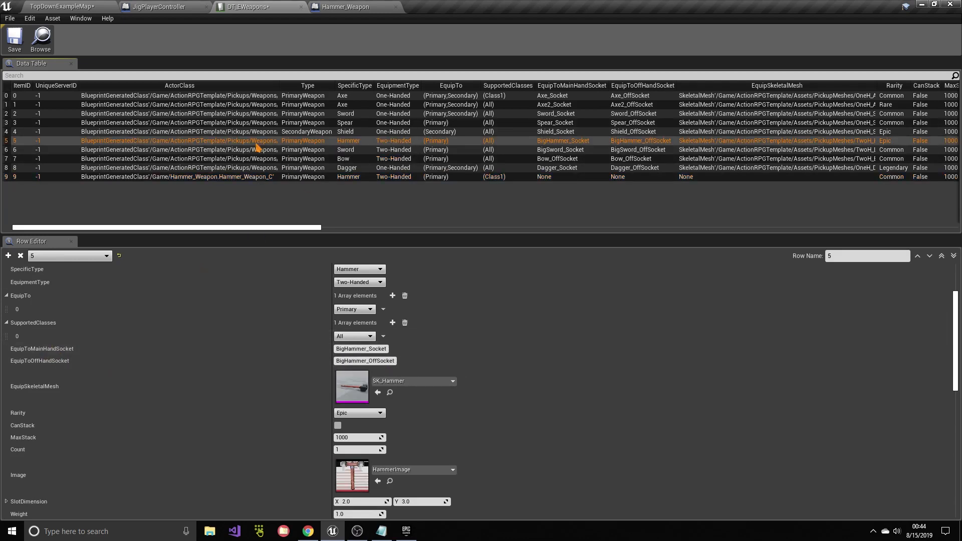
left_click(329, 141)
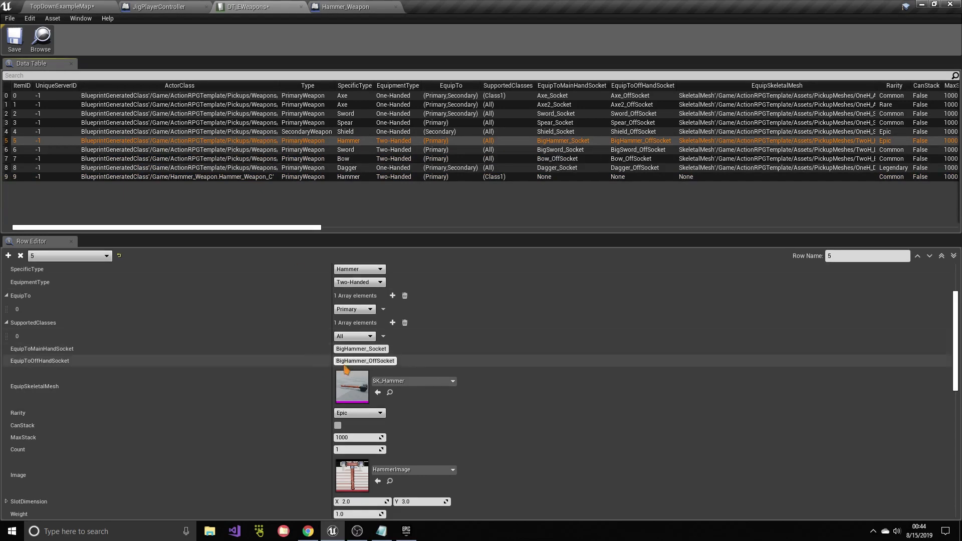
left_click(360, 348)
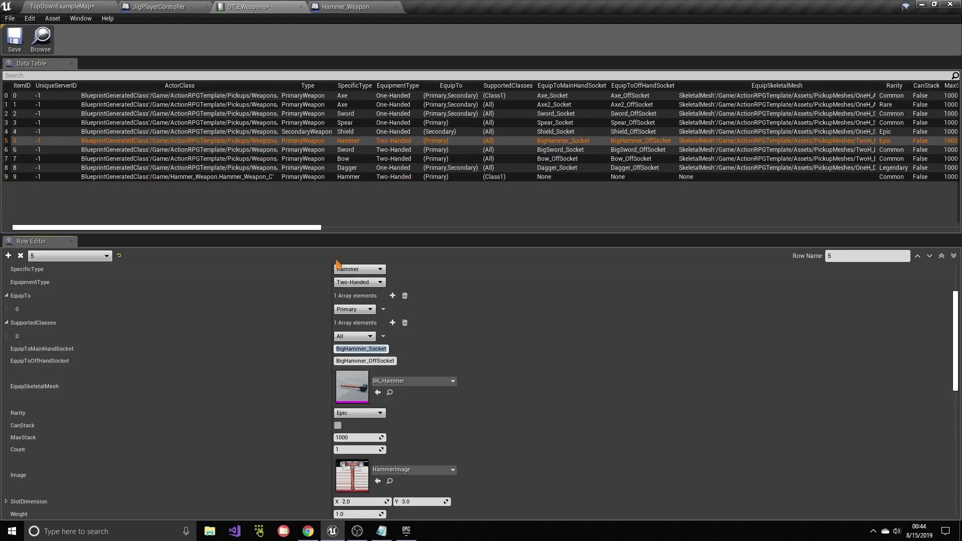
left_click(317, 177)
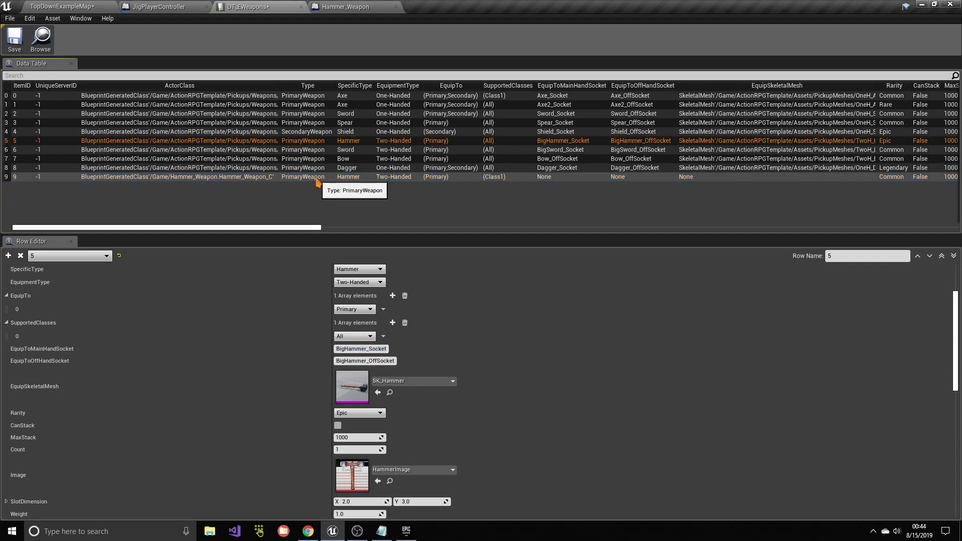
left_click(363, 349)
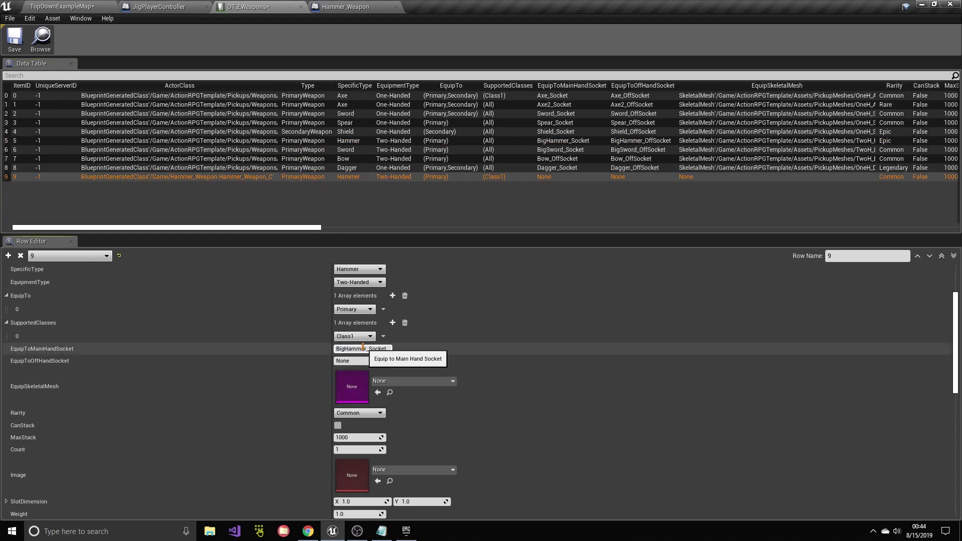
key("Return")
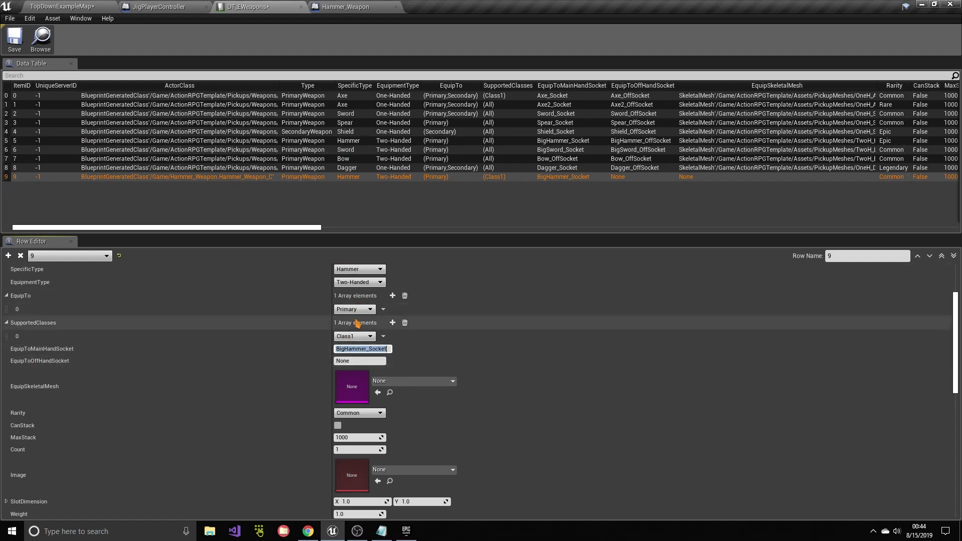
Step: Copy the BigHammer_OffSocket name from row 5 into row 9's EquipToOffHandSocket
left_click(357, 142)
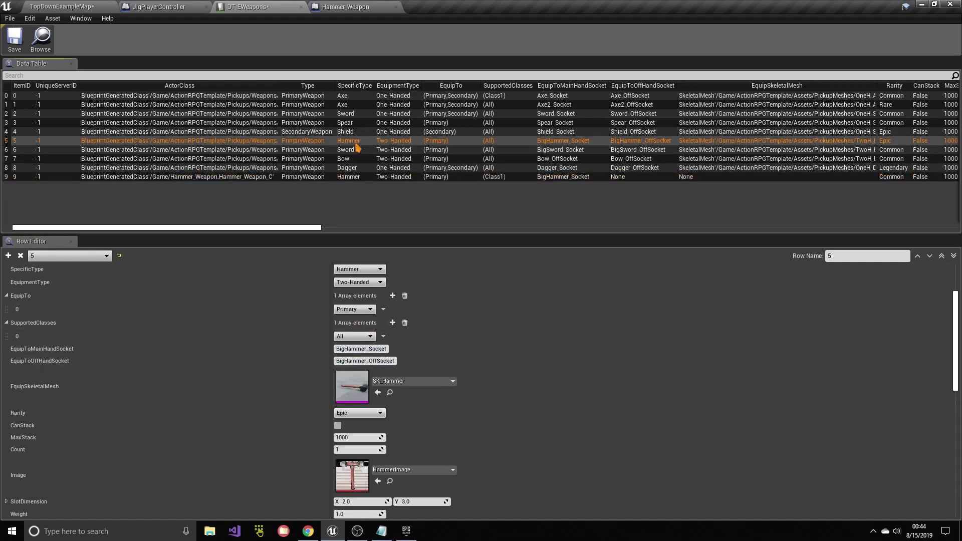
left_click(353, 177)
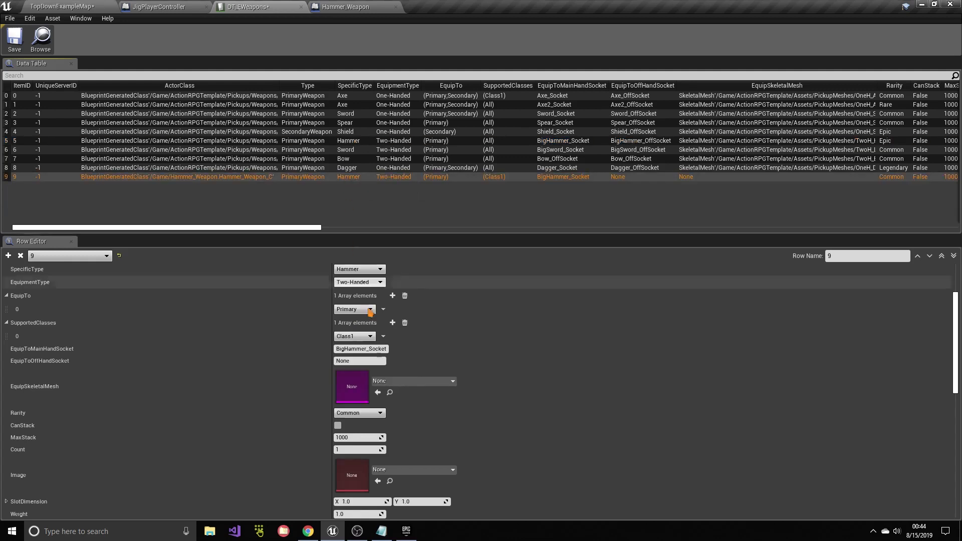
left_click(352, 143)
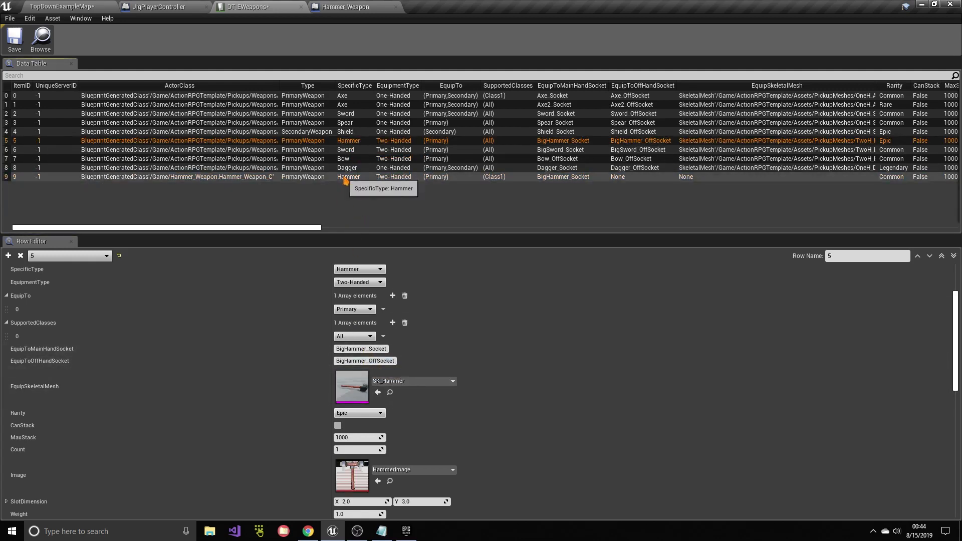
left_click(344, 178)
left_click(358, 361)
type("BigHammer_OffSocket")
key("Return")
Step: Assign SK_Hammer as row 9's EquipSkeletalMesh
scroll(12, 375, "down", 2)
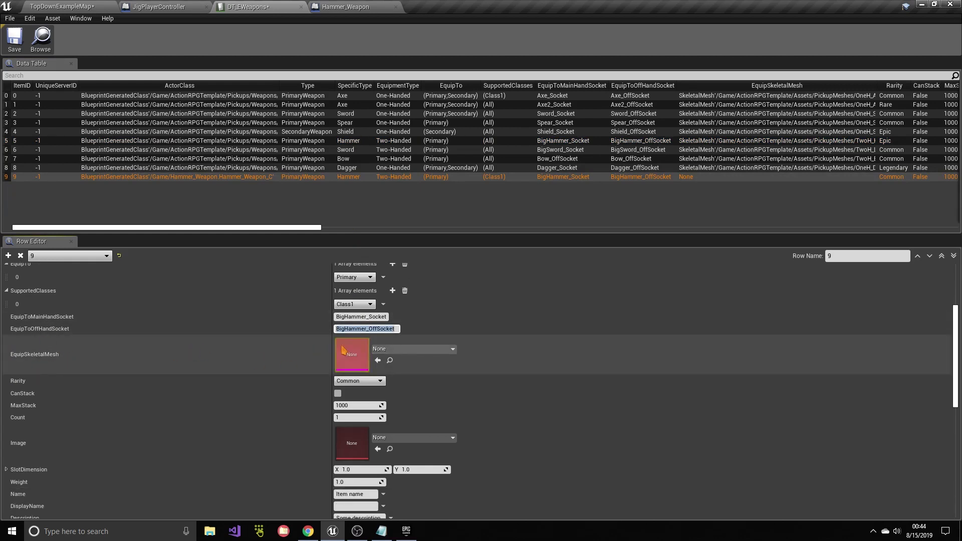
left_click(401, 349)
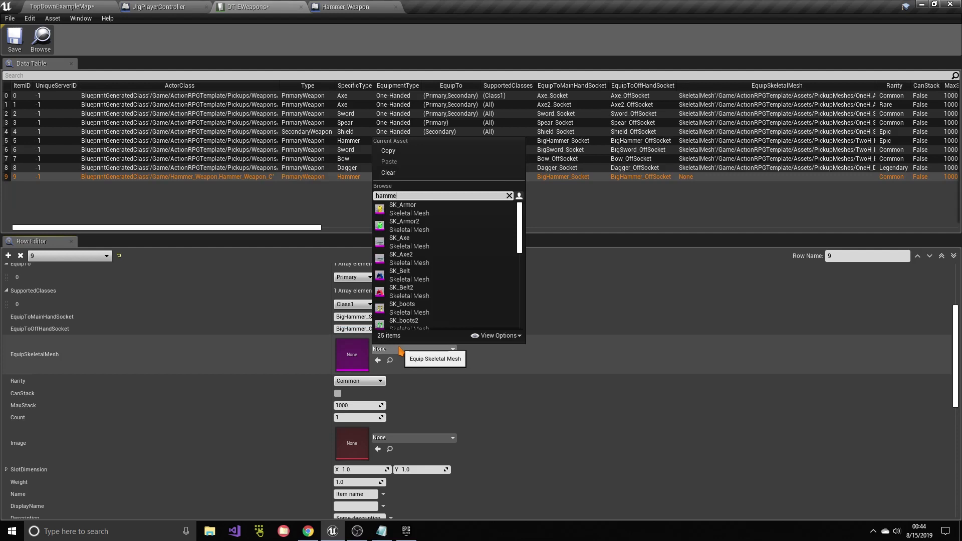
type("hamme")
left_click(441, 207)
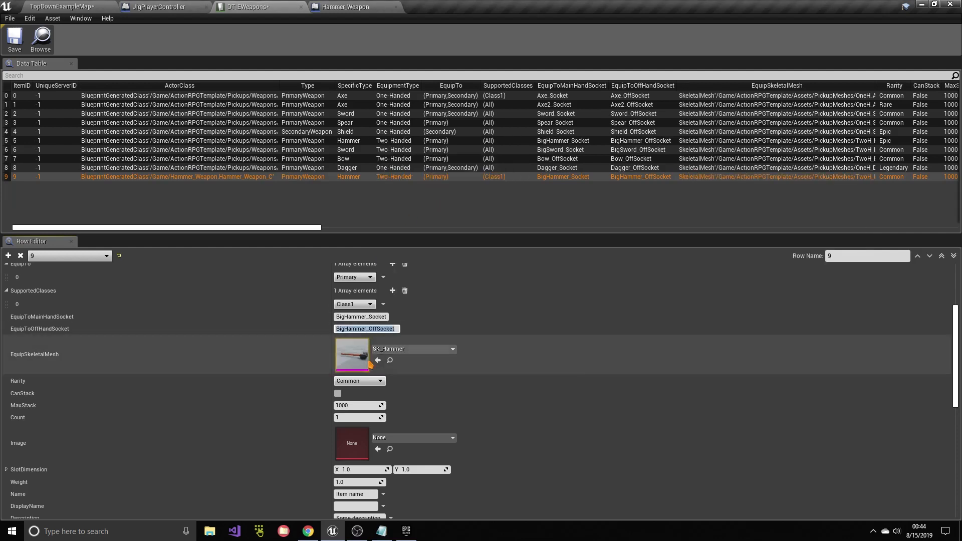
Step: Locate the SK_Hammer mesh in the project content, duplicate it and name the copy SK_Hammer2
left_click(390, 360)
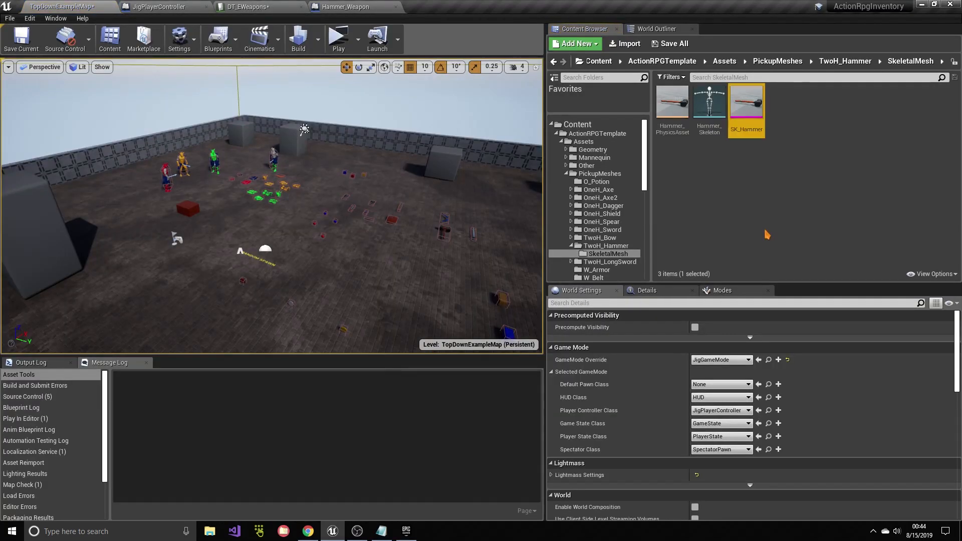
key("ctrl+w")
left_click(787, 186)
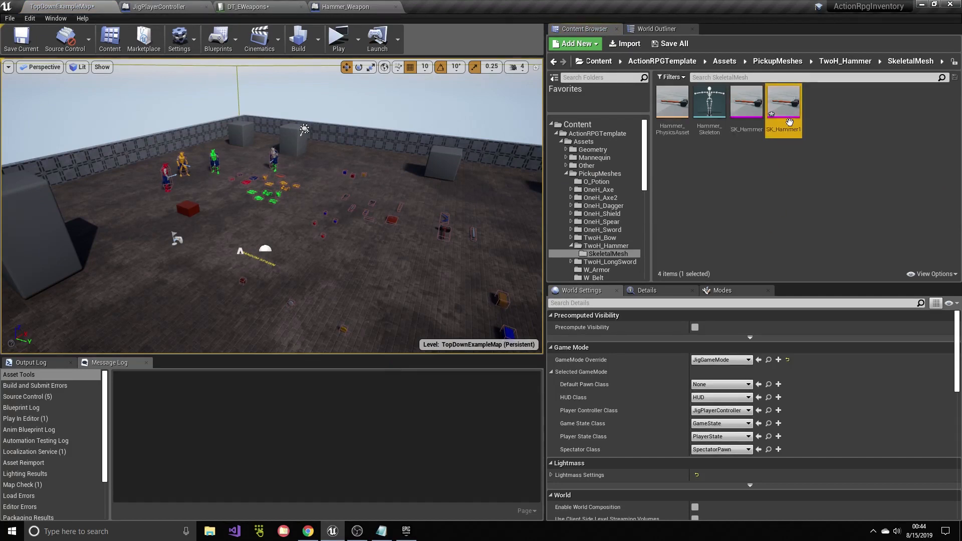
left_click(796, 132)
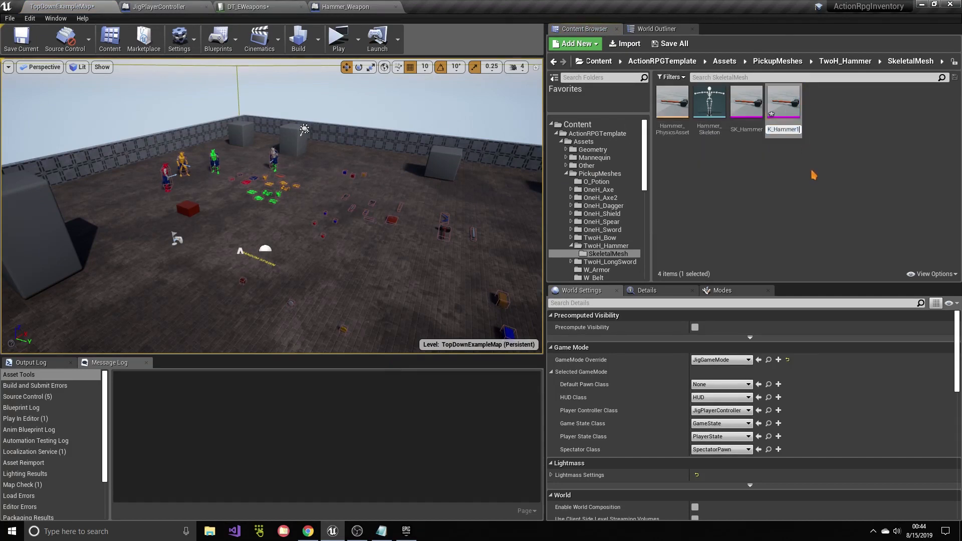
key("BackSpace")
type("2")
key("Return")
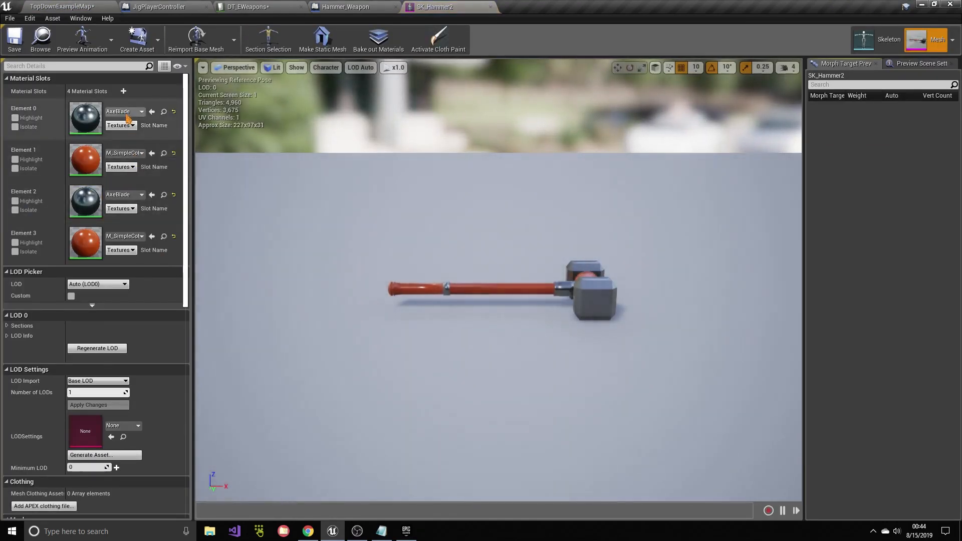
Step: Set SK_Hammer2's Element 0 material to M_SimpleColor and Element 1 to M_SimpleColor_Inst4, then save and close the mesh
left_click(125, 113)
scroll(195, 291, "down", 3)
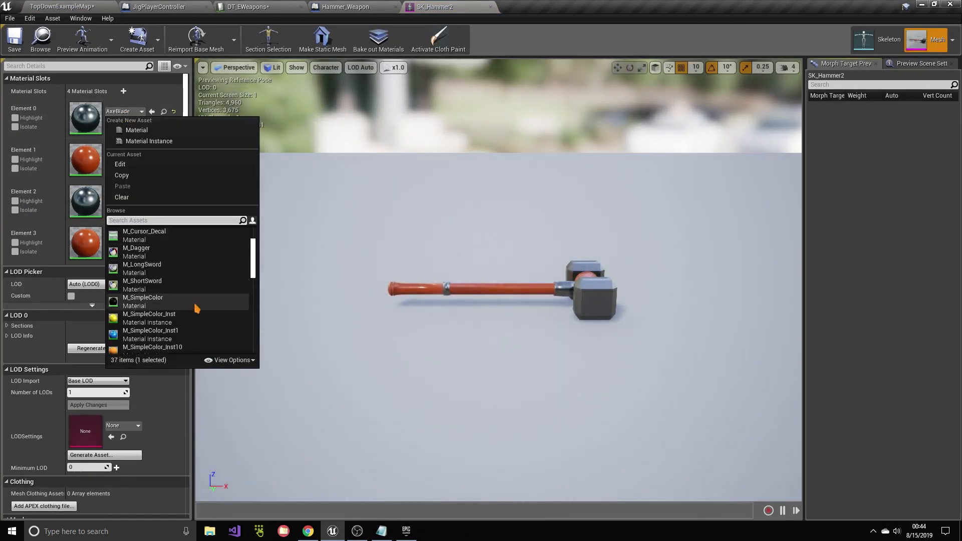
left_click(147, 303)
left_click(125, 153)
scroll(215, 310, "down", 2)
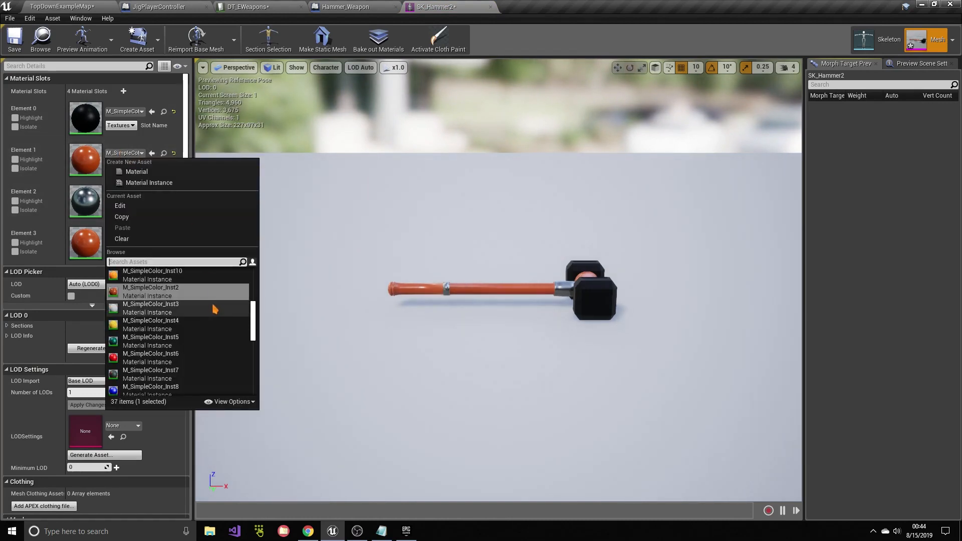
left_click(166, 325)
left_click(17, 40)
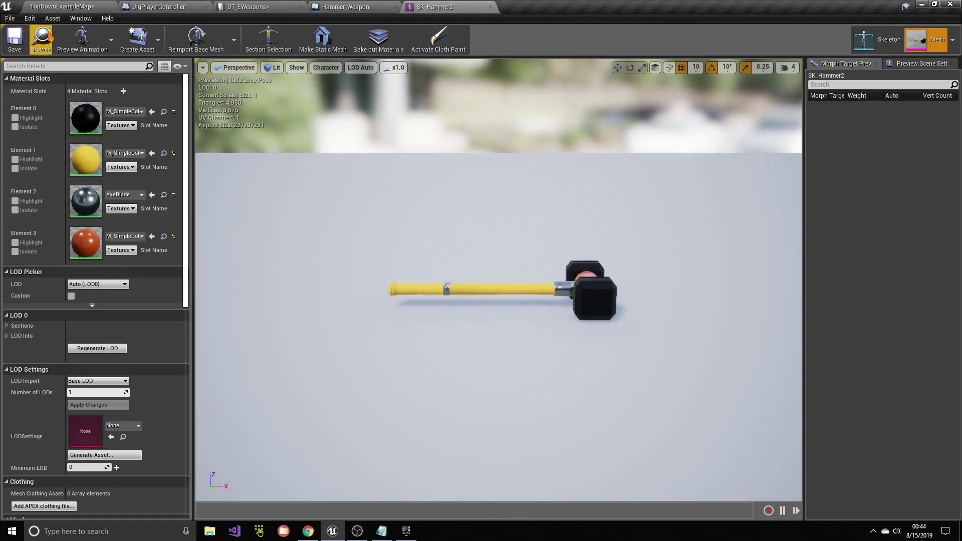
left_click(490, 6)
Step: Return to the DT_EWeapons data table and change row 9's EquipSkeletalMesh to SK_Hammer2
left_click(59, 5)
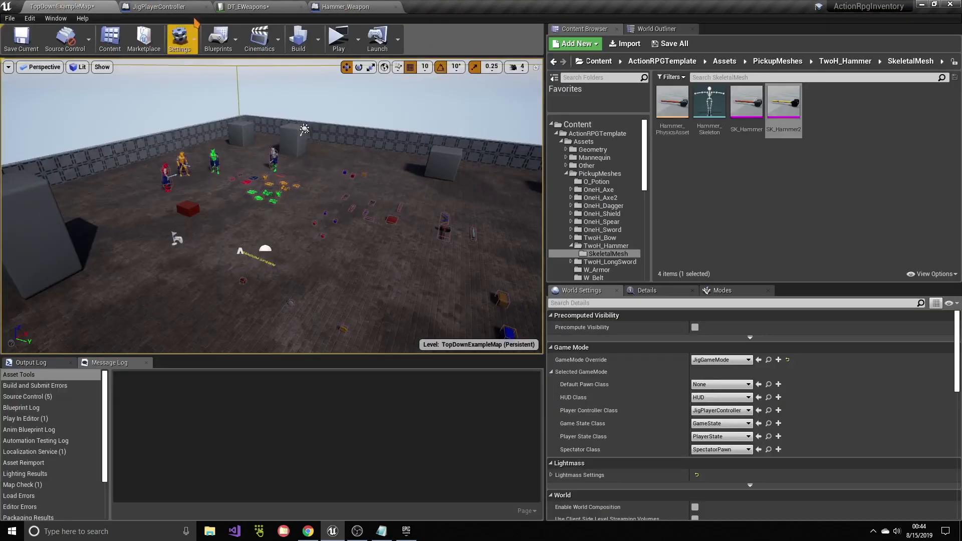
left_click(248, 6)
scroll(385, 380, "down", 1)
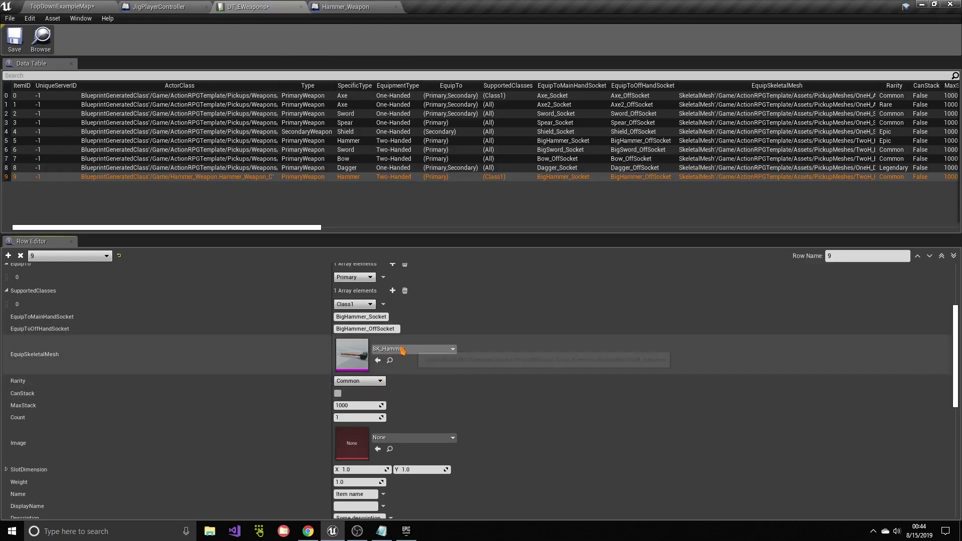
left_click(401, 348)
type("hamm")
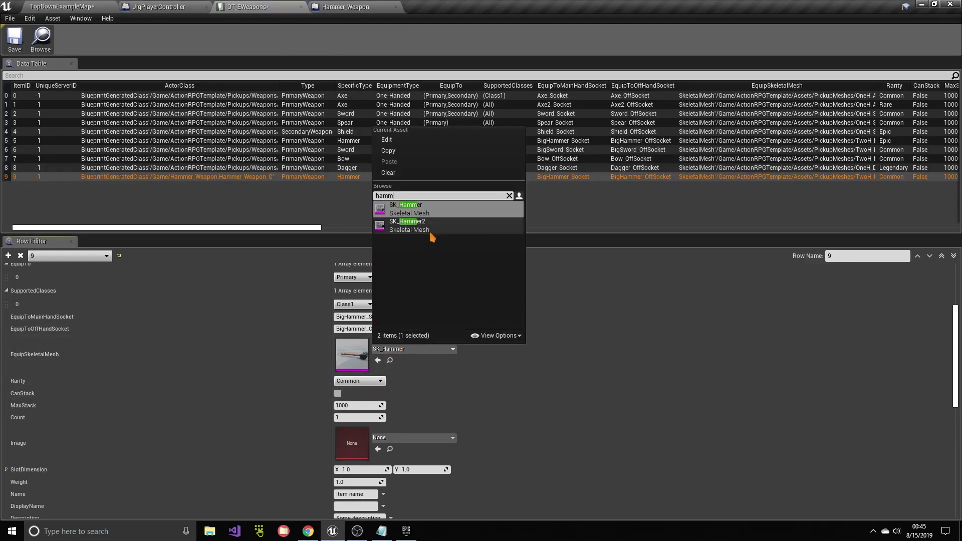
left_click(430, 228)
Step: Set row 9's Rarity to Legendary
scroll(455, 380, "down", 1)
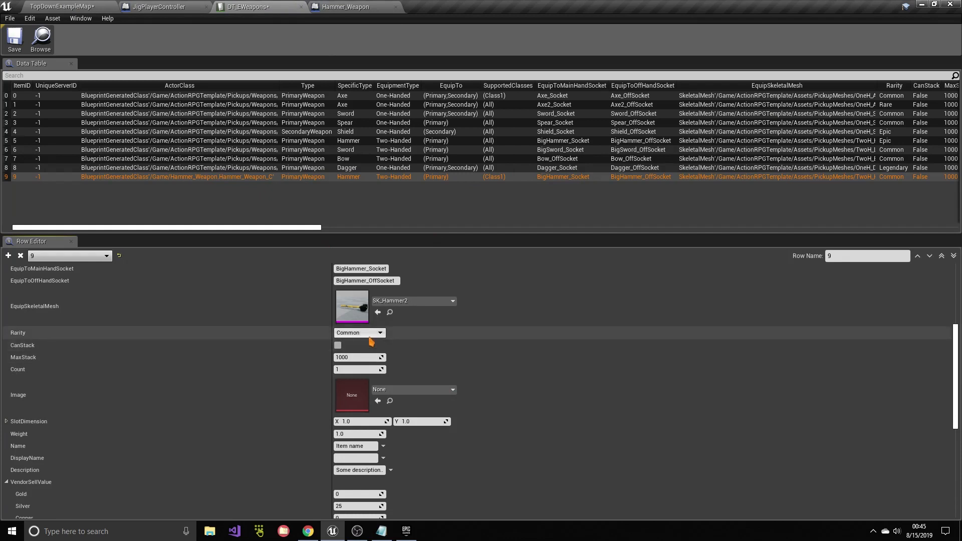
left_click(368, 334)
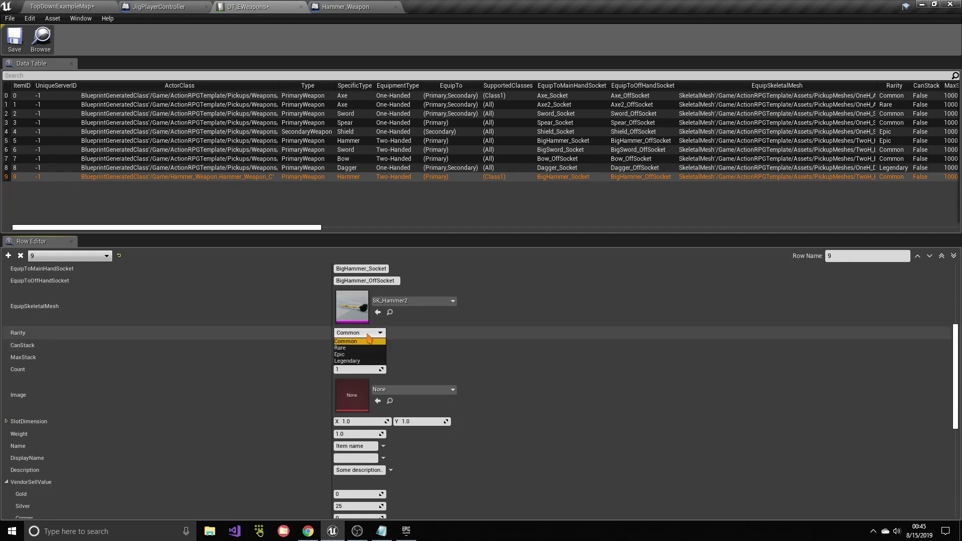
left_click(353, 360)
Step: Assign the HammerImage texture as row 9's Image
scroll(336, 339, "down", 1)
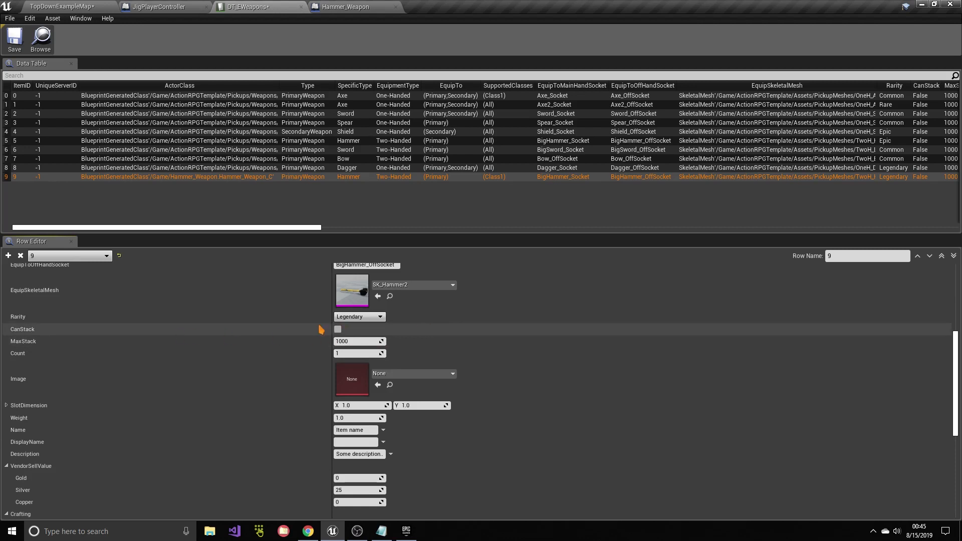
scroll(390, 336, "down", 2)
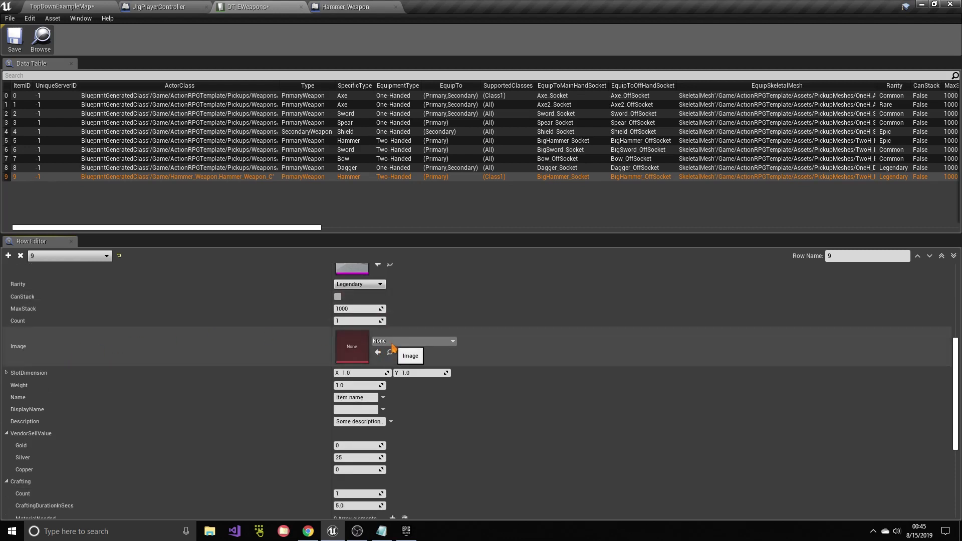
left_click(392, 342)
type("hamm")
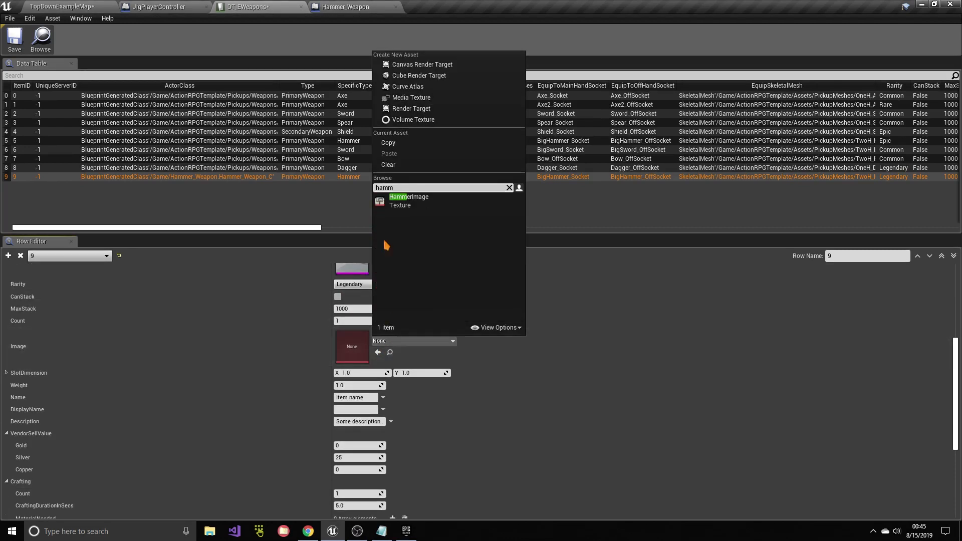
left_click(407, 198)
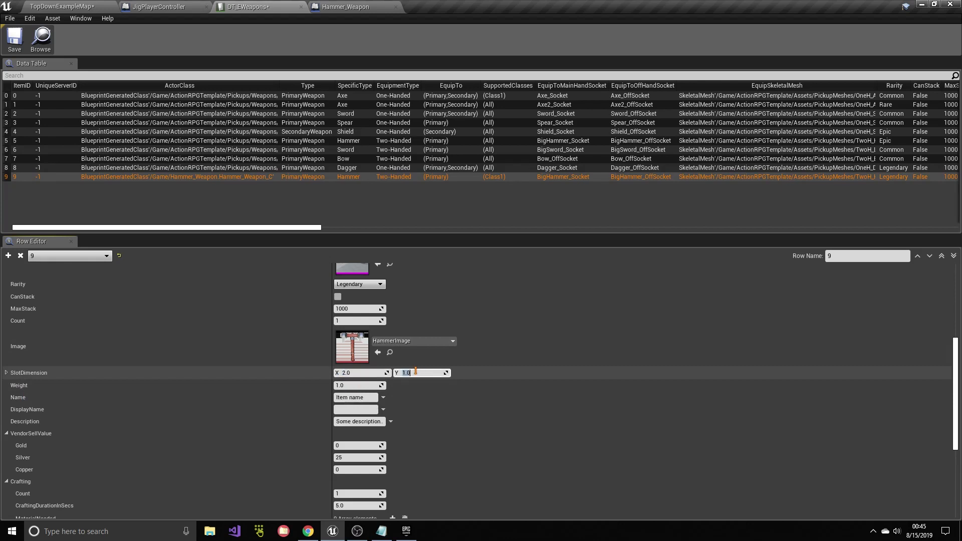
Step: Set row 9's SlotDimension Y to 3.0 and its Name to NewHammer
scroll(416, 371, "down", 2)
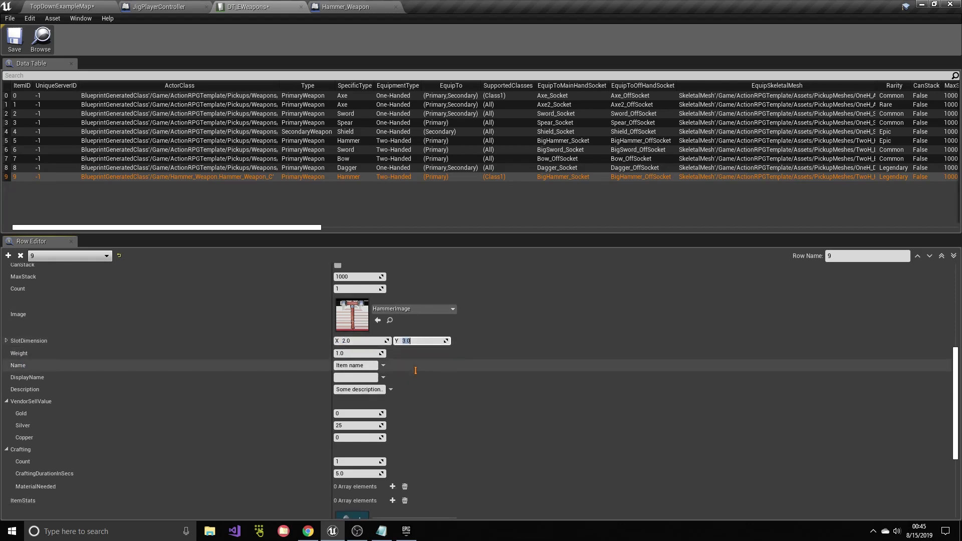
left_click(368, 368)
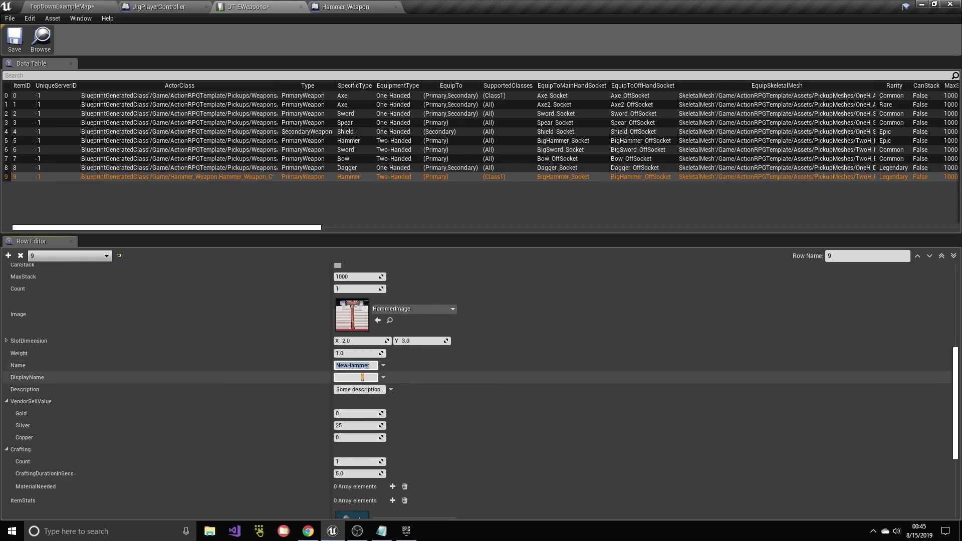
left_click(363, 377)
Step: Run the game preview, examine how an item's display name appears in the inventory, and return to the DT_EWeapons table
left_click(79, 7)
left_click(339, 40)
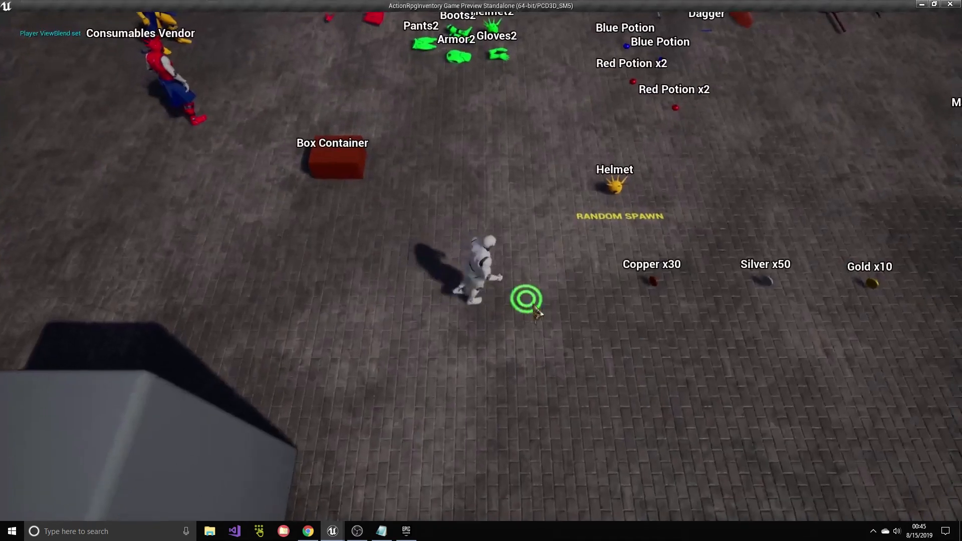
key("i")
mouse_move(666, 354)
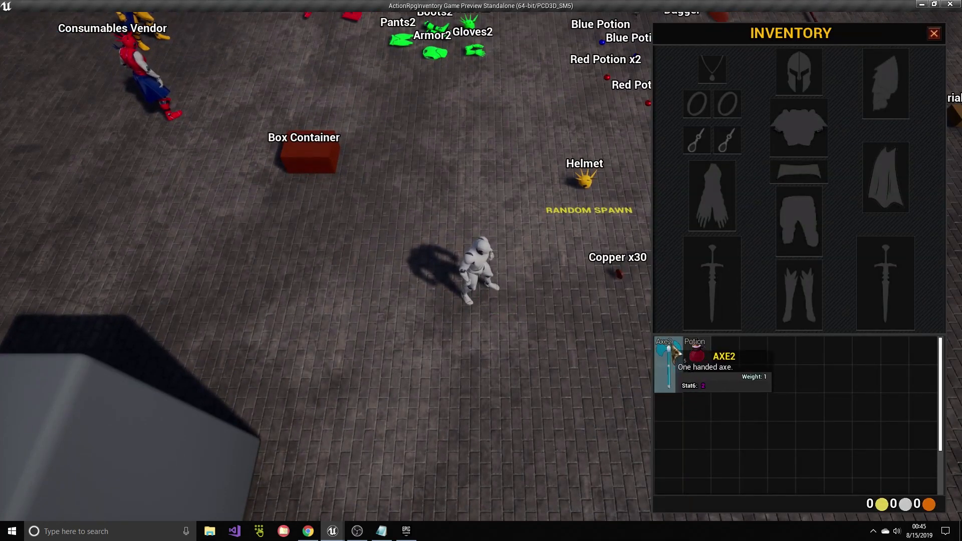
key("Escape")
left_click(248, 7)
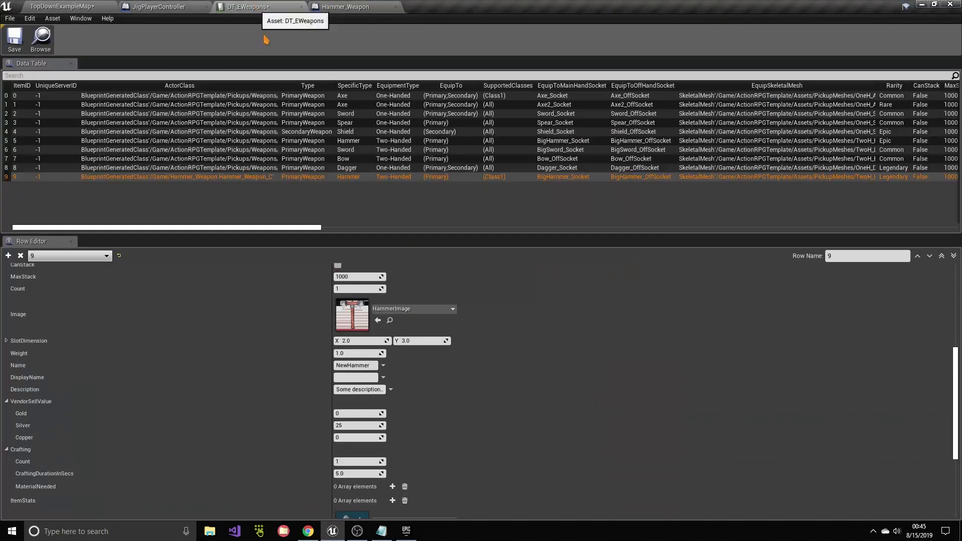
Step: Set row 9's DisplayName to NH
left_click(347, 379)
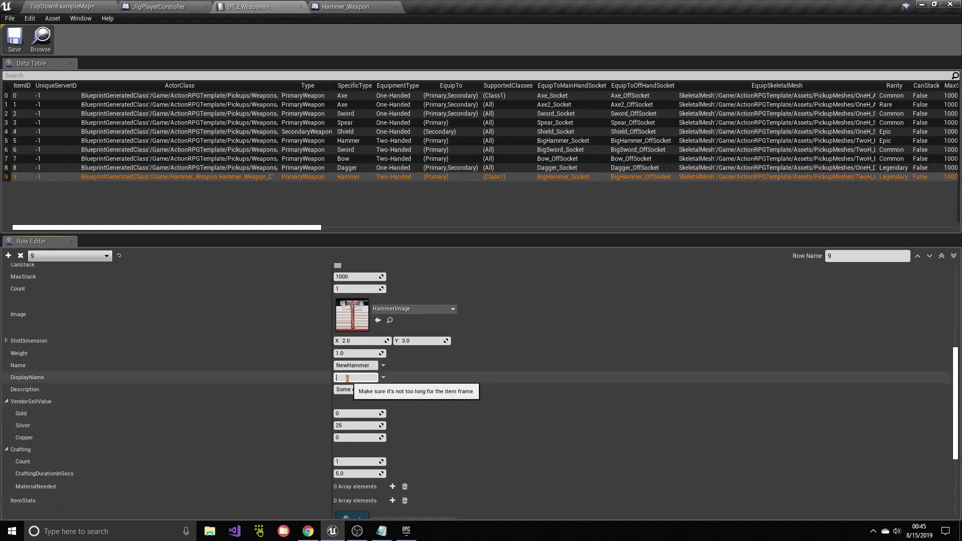
type("NH")
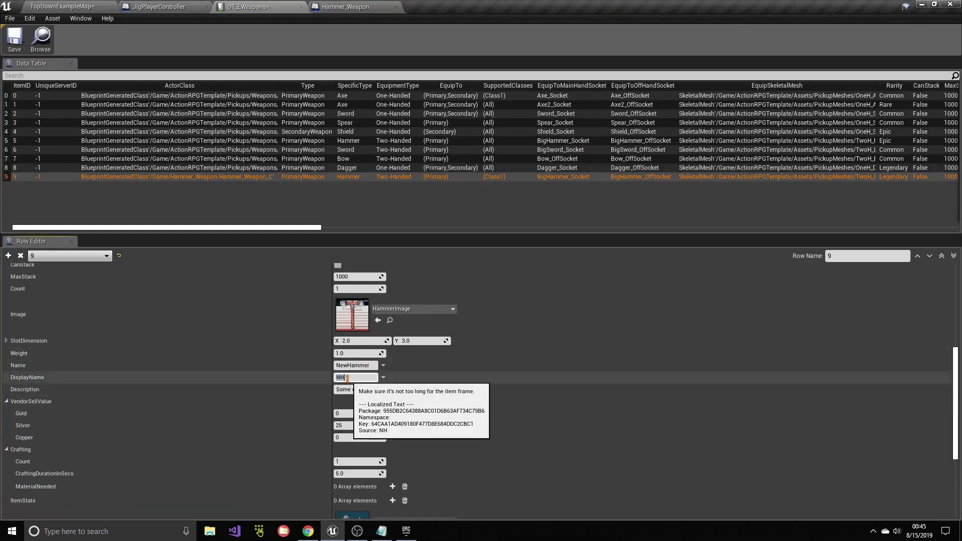
scroll(366, 369, "down", 1)
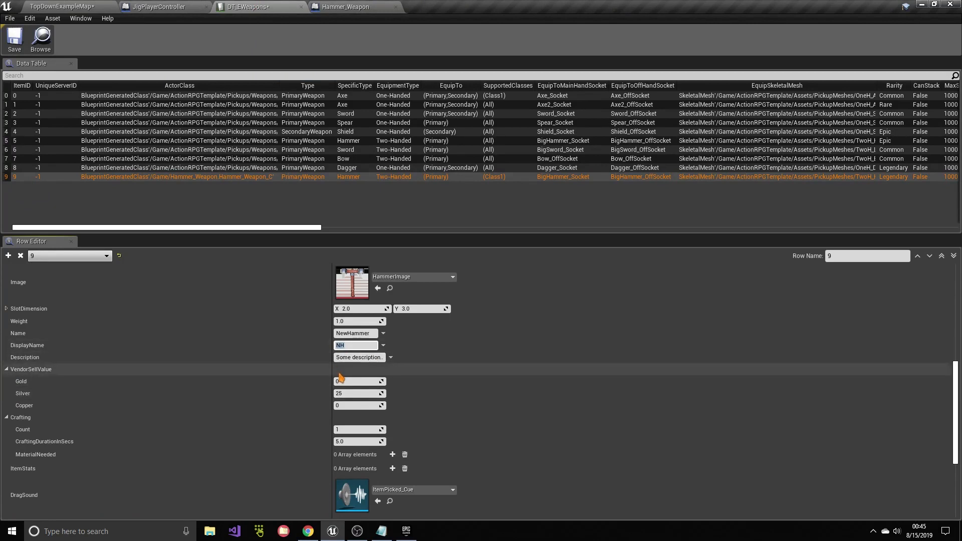
Step: Set row 9's VendorSellValue to 1 Gold and 50 Silver
scroll(345, 381, "down", 1)
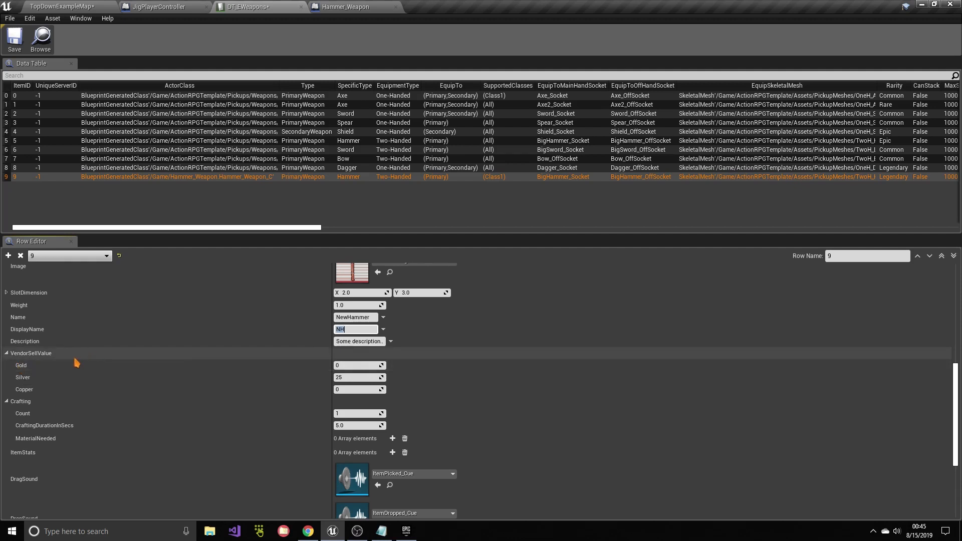
left_click(344, 379)
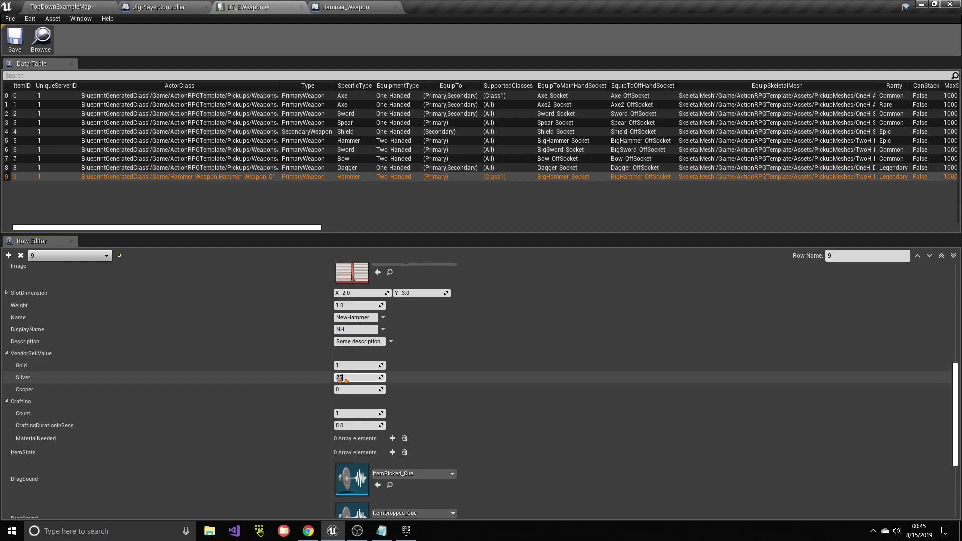
type("50")
Step: Set row 9's CraftingDurationInSecs to 7.0 and save the DT_EWeapons data table
scroll(225, 396, "down", 3)
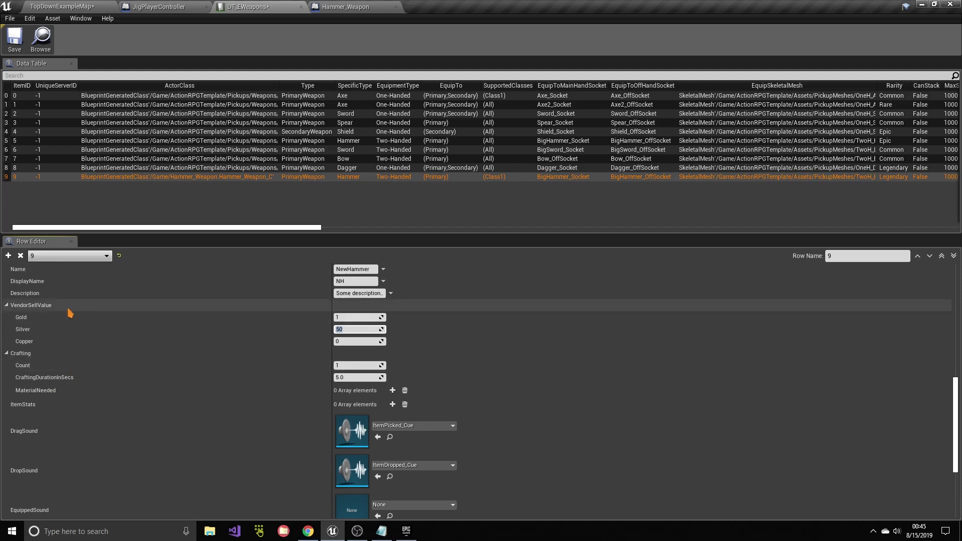
scroll(200, 381, "down", 1)
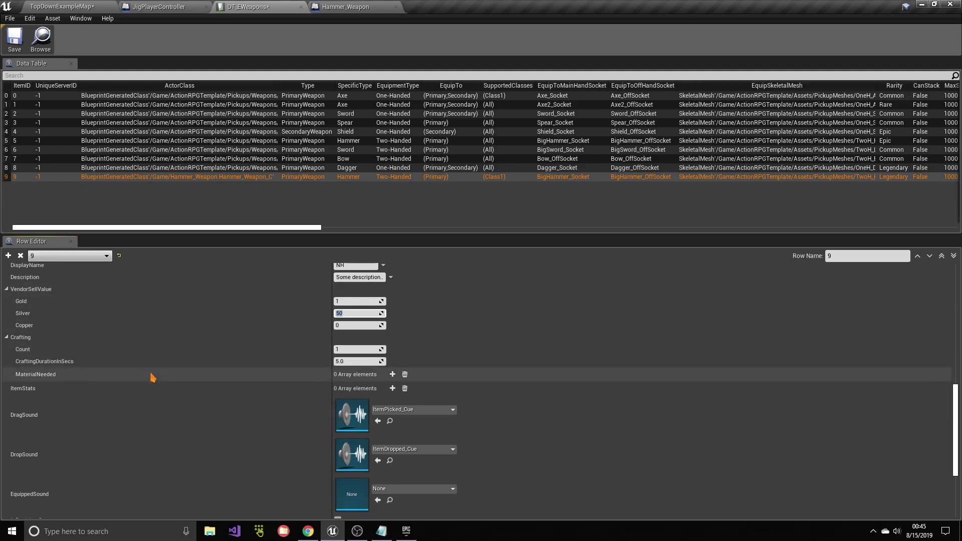
left_click(351, 361)
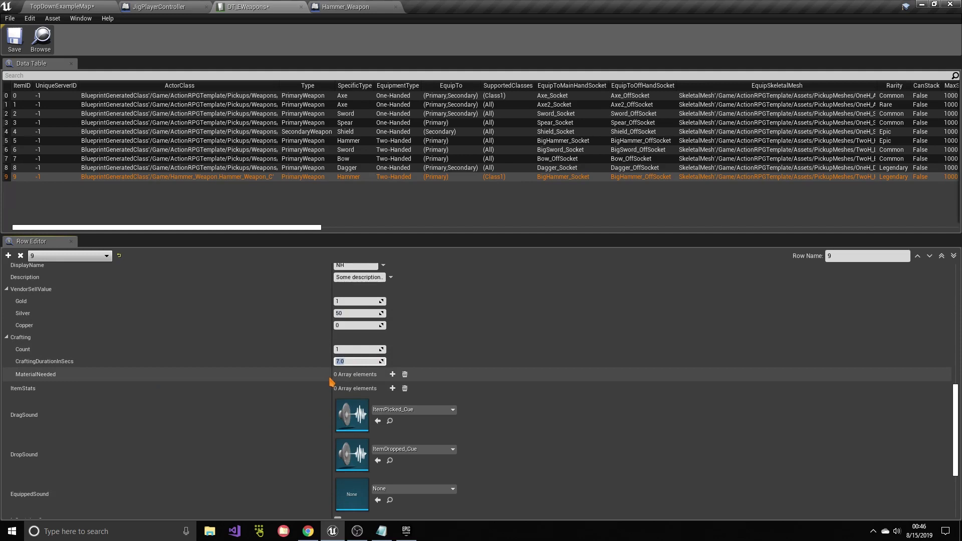
scroll(157, 383, "down", 1)
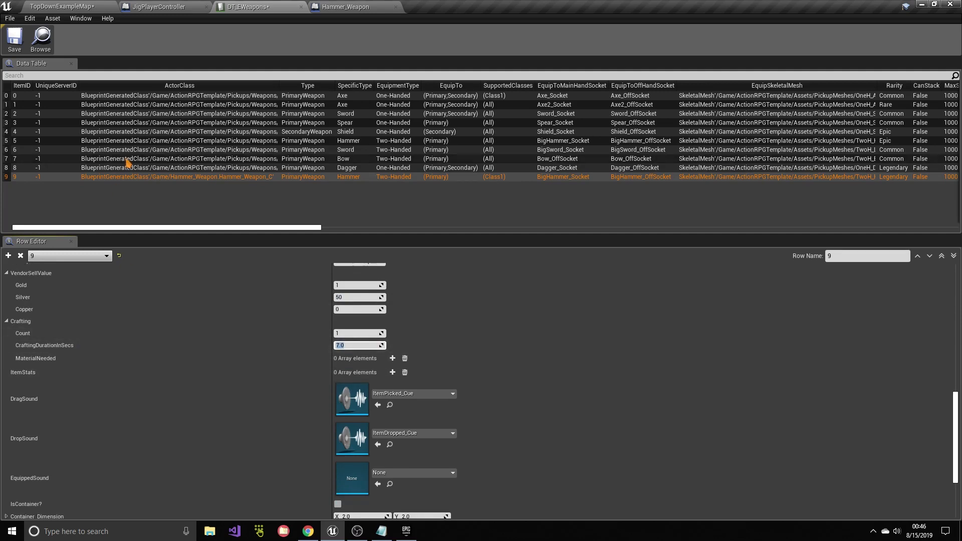
left_click(15, 40)
Step: Open the DT_CraftingResources data table from the InventorySystem folder and examine its material rows
left_click(60, 6)
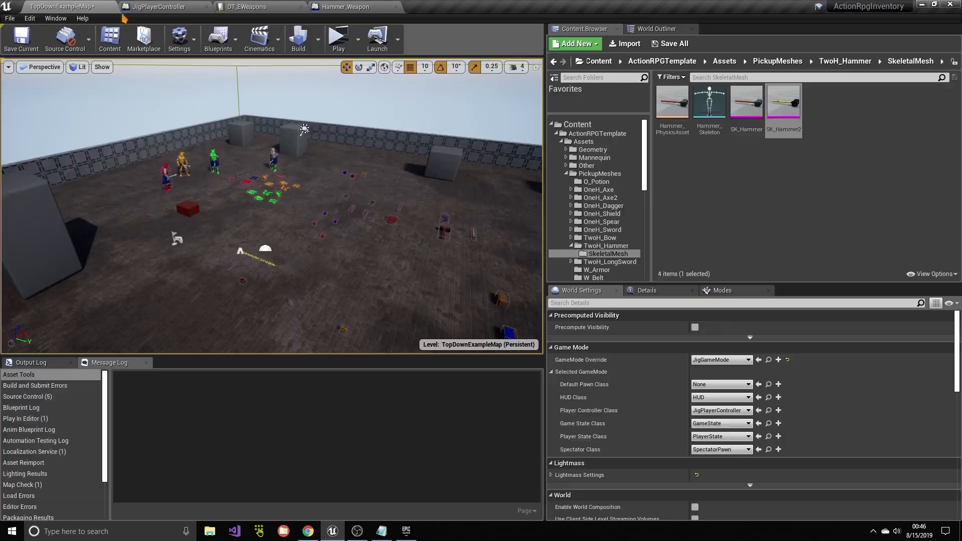
left_click(838, 61)
left_click(597, 133)
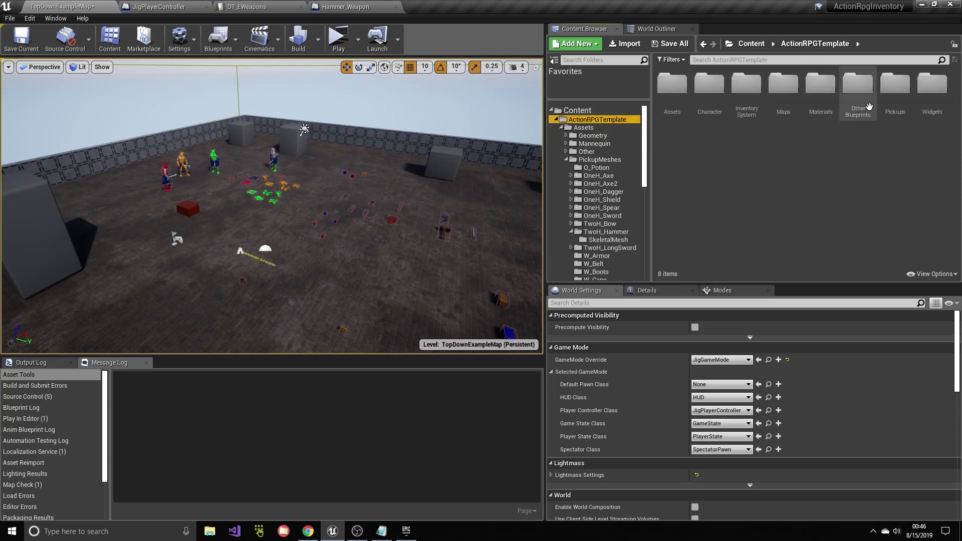
double_click(858, 85)
key("alt+Left")
double_click(747, 85)
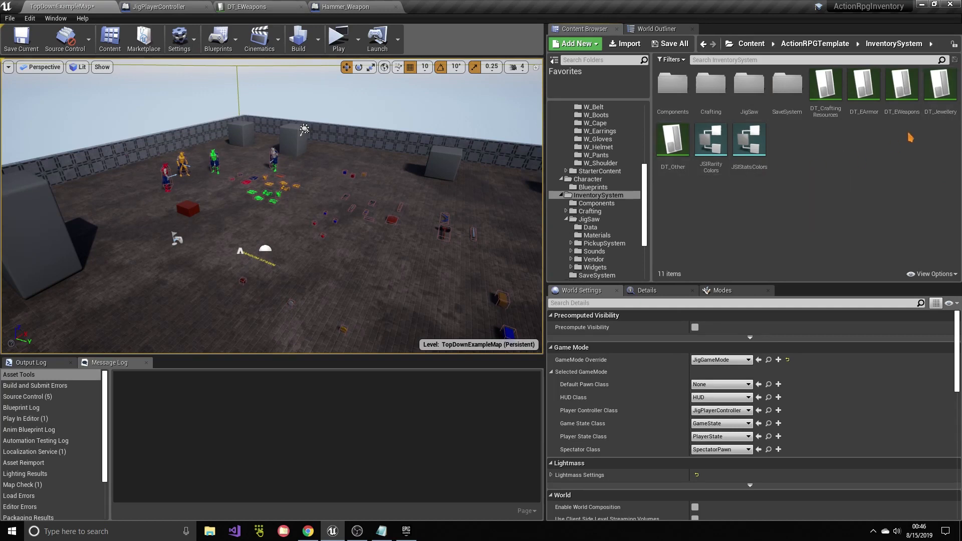
double_click(825, 93)
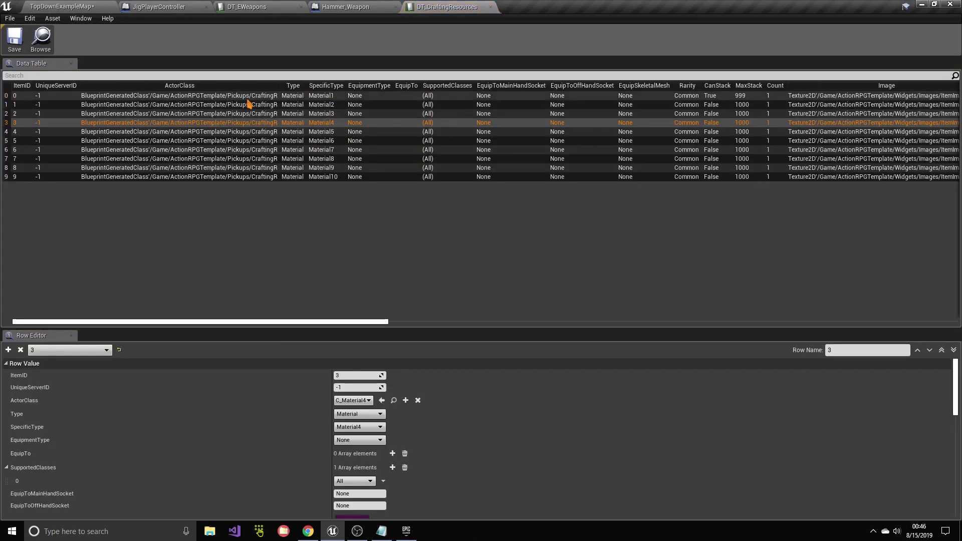
left_click(111, 113)
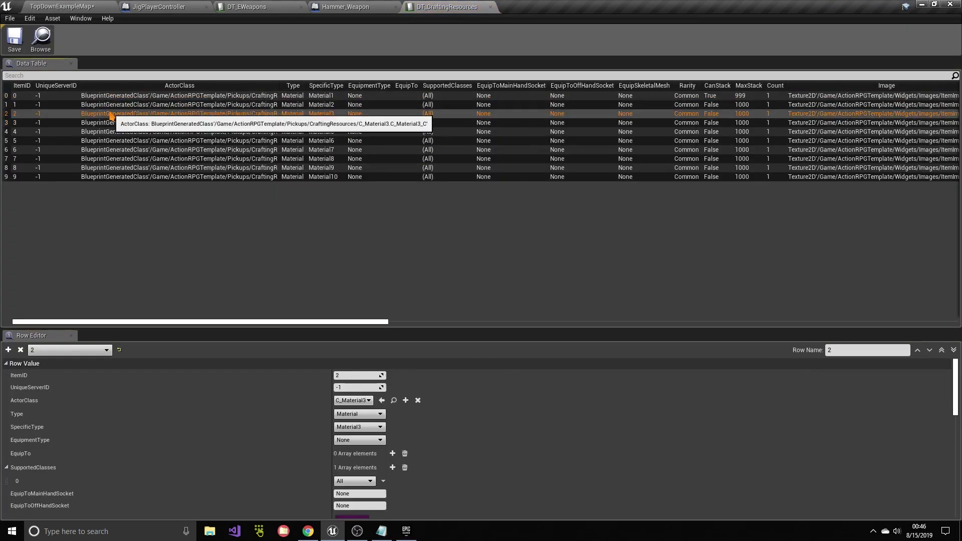
Step: Return to DT_EWeapons and add a MaterialNeeded entry to row 9 with MatType Material1 and Amount 20
left_click(390, 8)
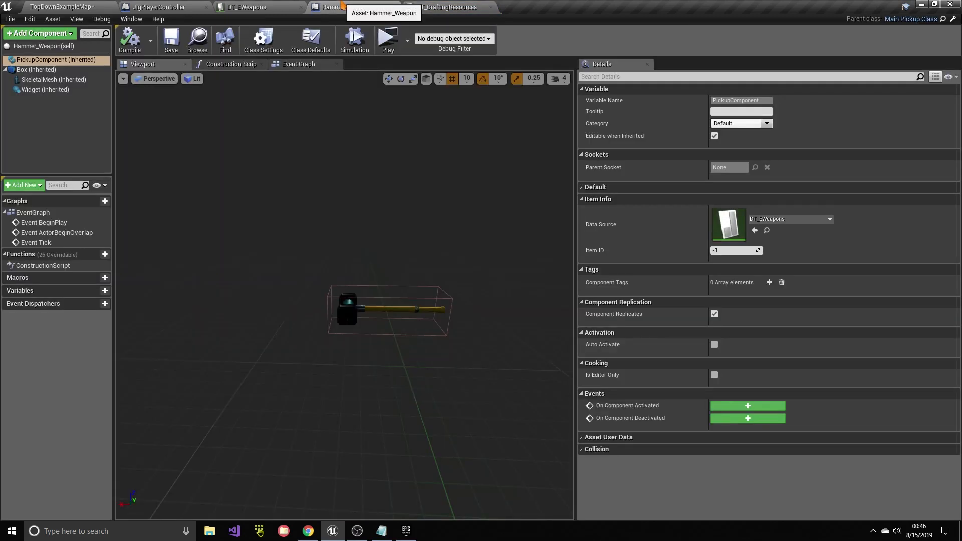
left_click(267, 7)
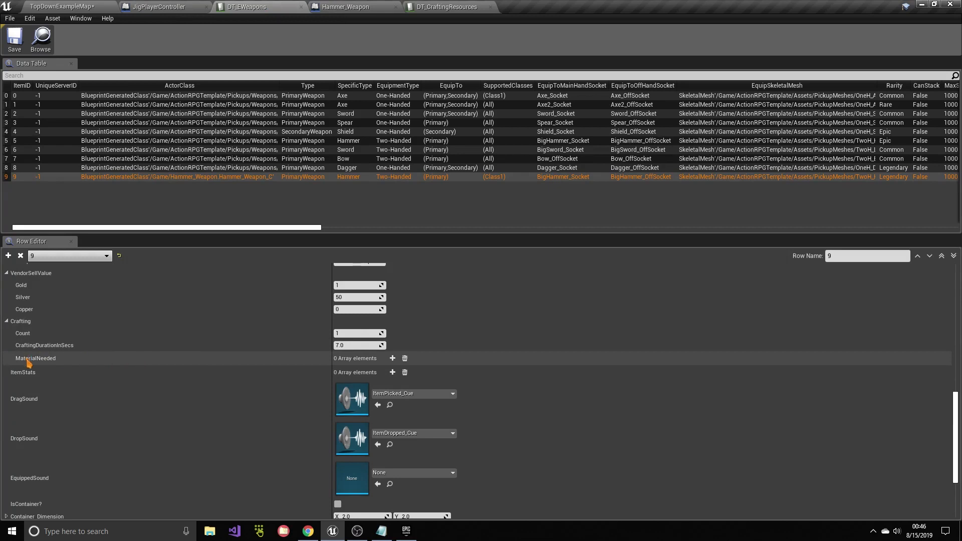
left_click(392, 359)
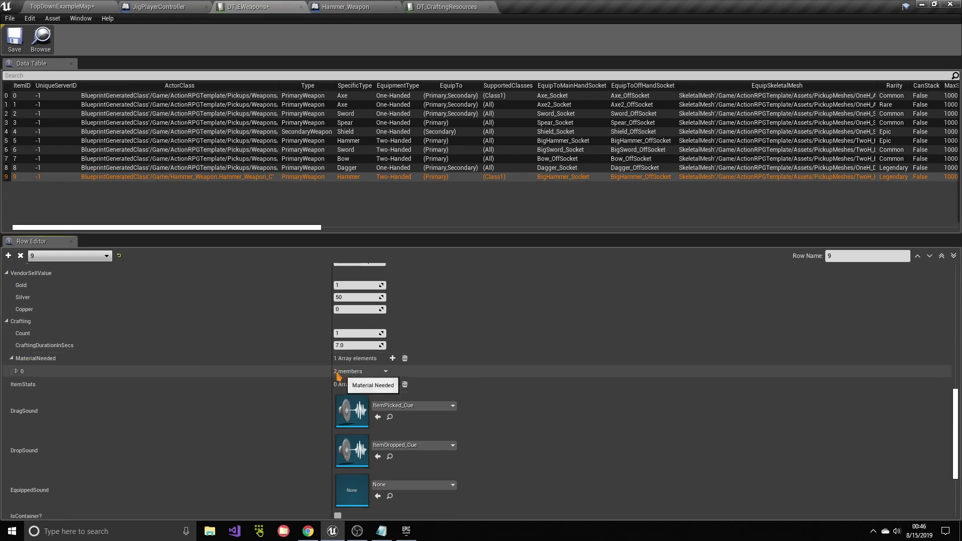
left_click(17, 371)
left_click(354, 385)
left_click(355, 384)
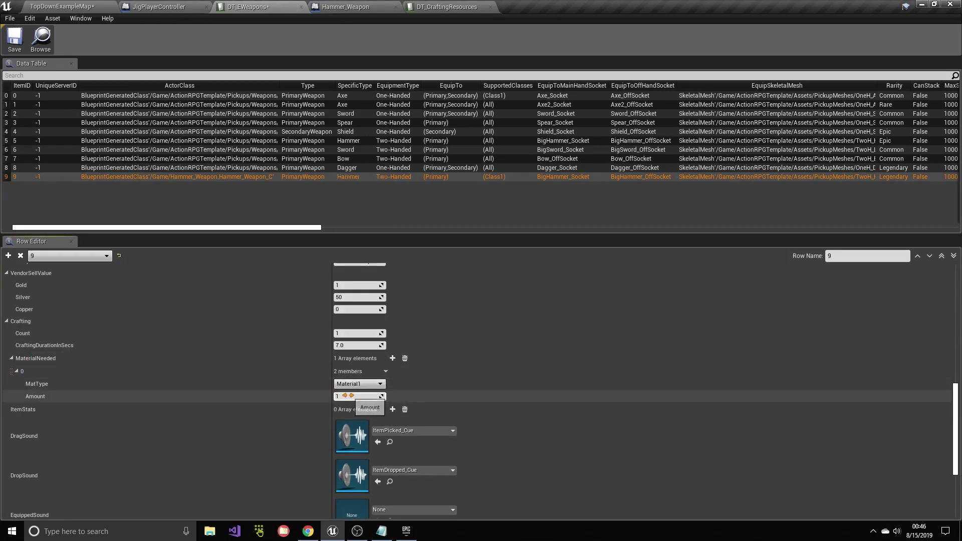
Step: Add a second MaterialNeeded entry to row 9 with MatType Material3 and Amount 15, checking the material types in DT_CraftingResources
left_click(393, 358)
left_click(15, 384)
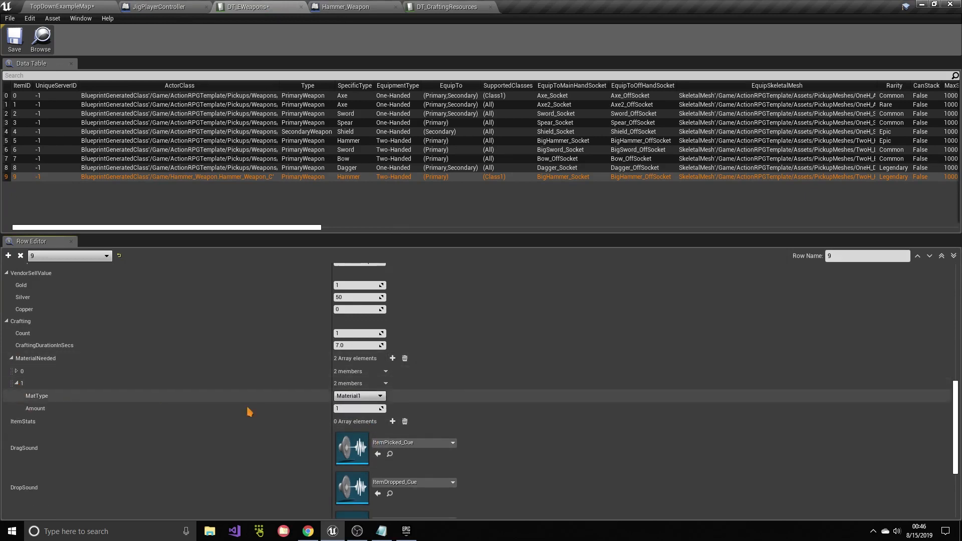
left_click(369, 396)
left_click(350, 397)
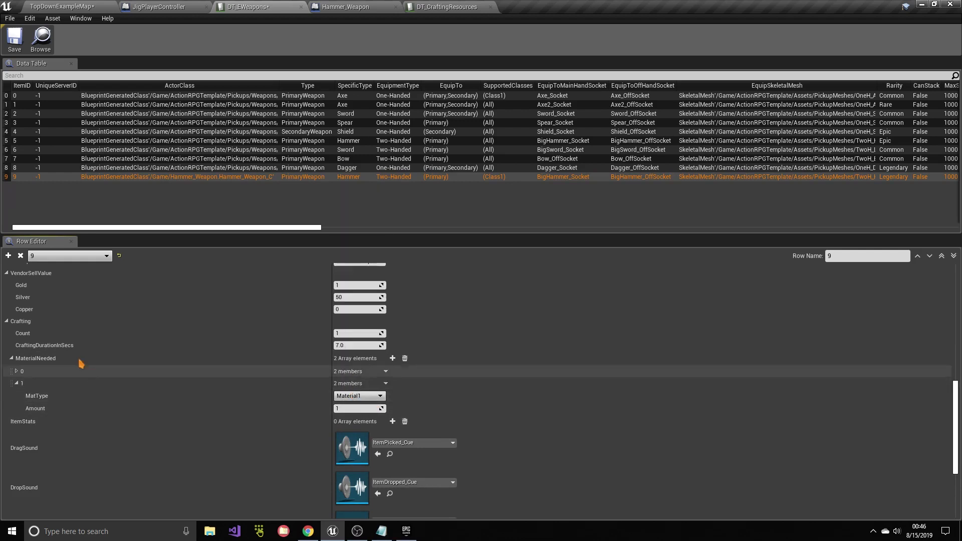
left_click(355, 396)
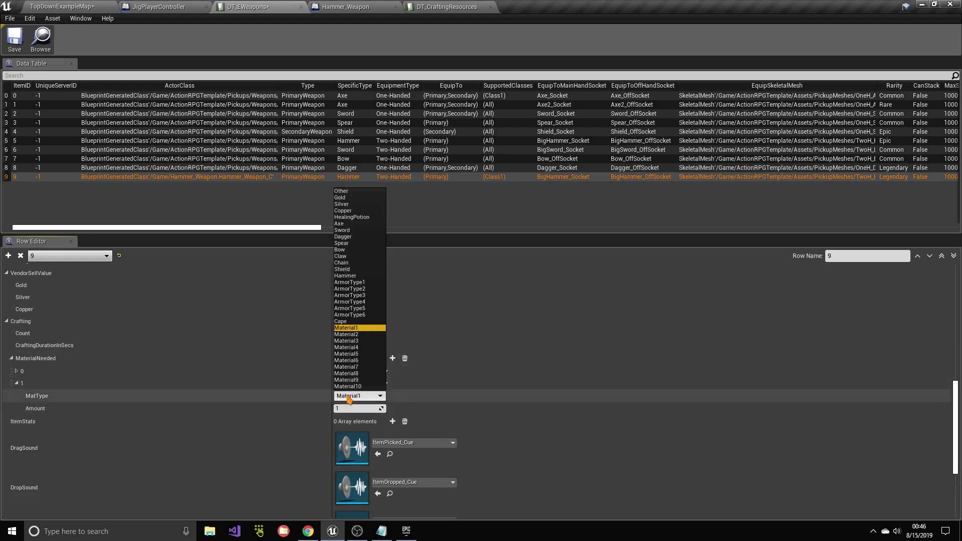
left_click(347, 341)
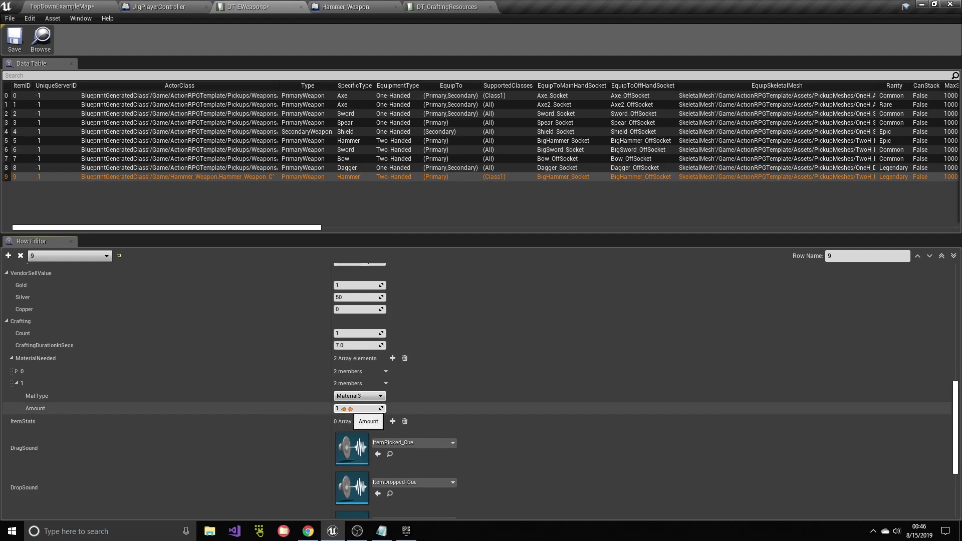
left_click(445, 7)
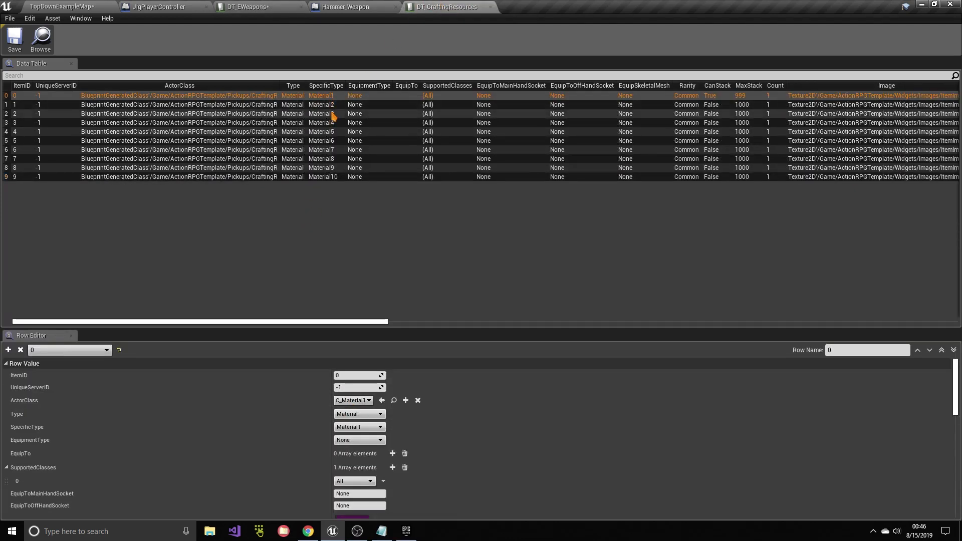
left_click(248, 7)
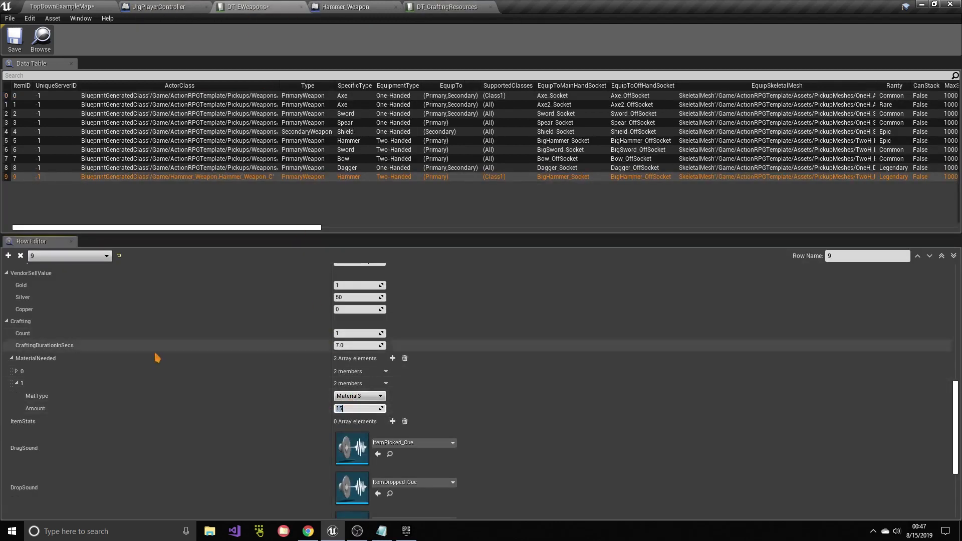
Step: Review both MaterialNeeded entries, collapse them, and examine row 9's remaining stat, sound and container properties
left_click(16, 372)
left_click(17, 372)
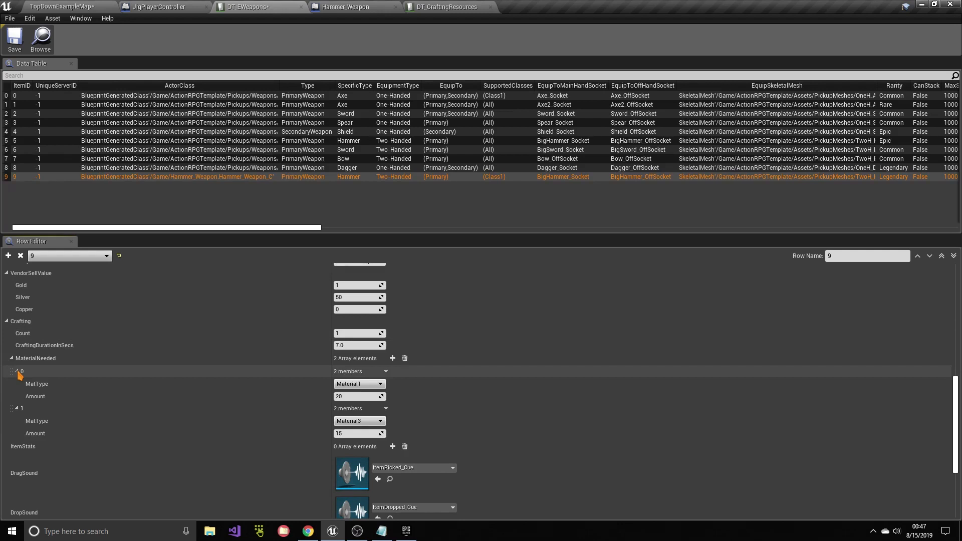
left_click(17, 371)
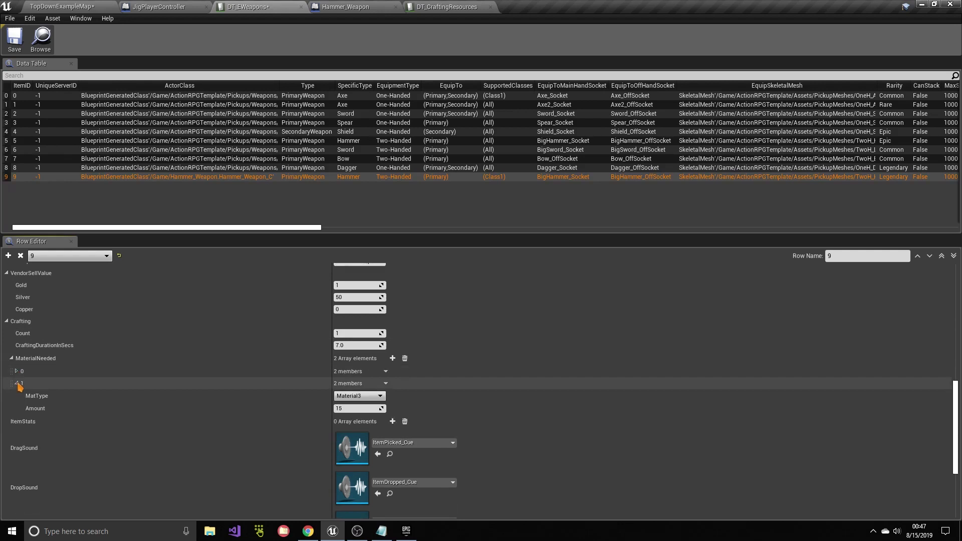
left_click(17, 383)
scroll(178, 387, "down", 4)
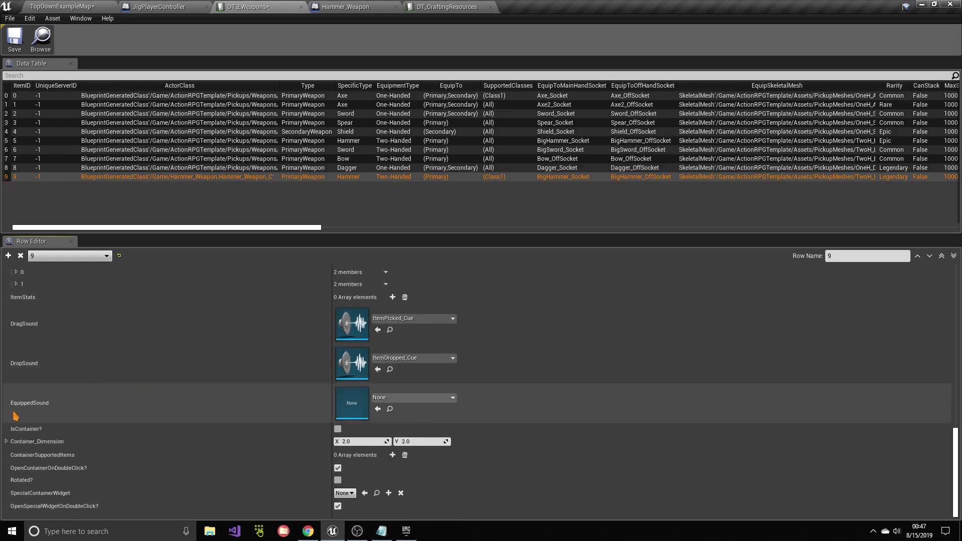
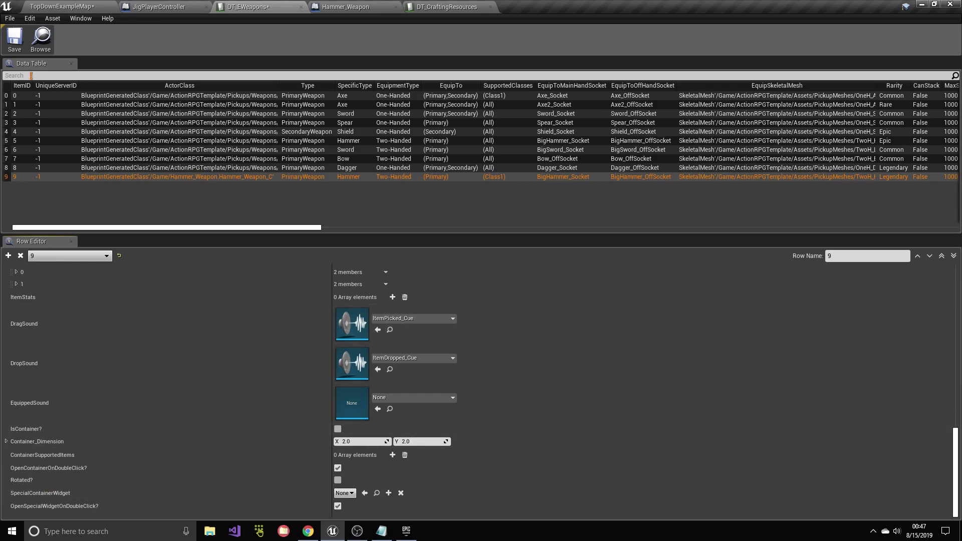
Step: Save the DT_EWeapons table and open the Hammer_Weapon blueprint from the Content folder
left_click(46, 6)
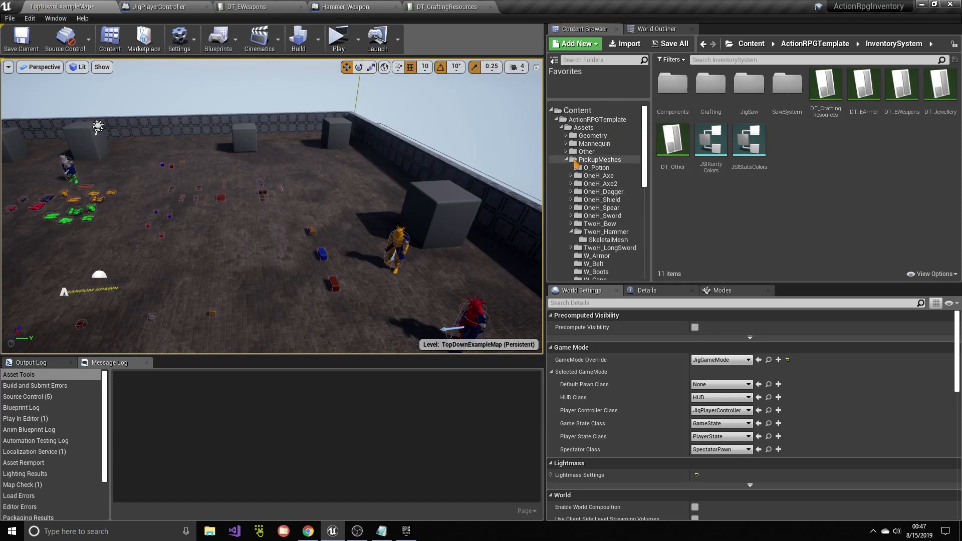
left_click(576, 110)
double_click(712, 100)
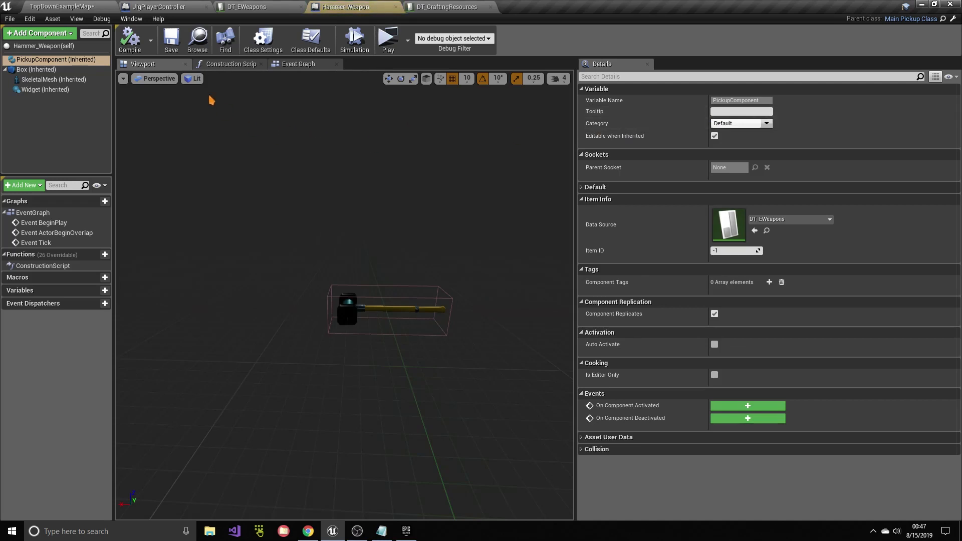
Step: Link the PickupComponent of Hammer_Weapon to row 9 of DT_EWeapons through its Item ID, and compile and save the blueprint
left_click(23, 59)
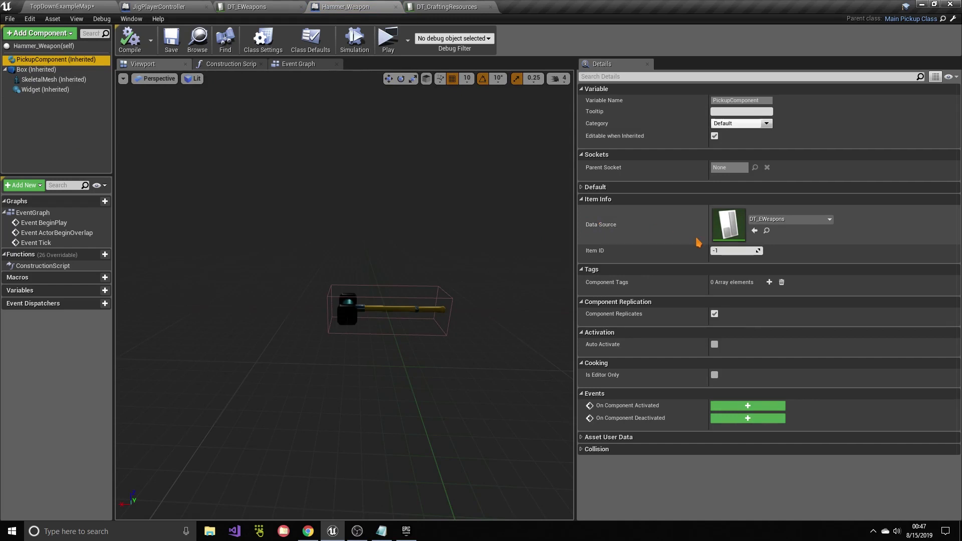
left_click(273, 7)
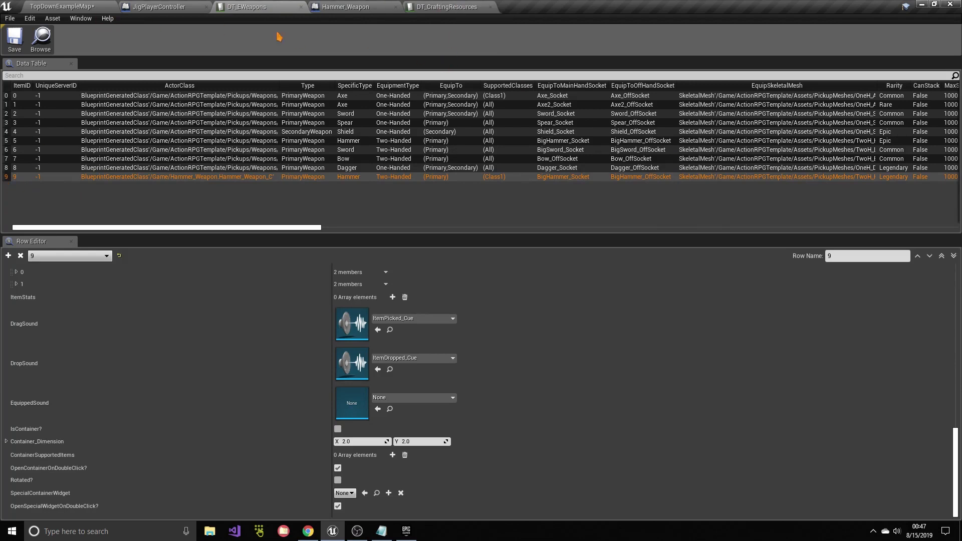
left_click(383, 7)
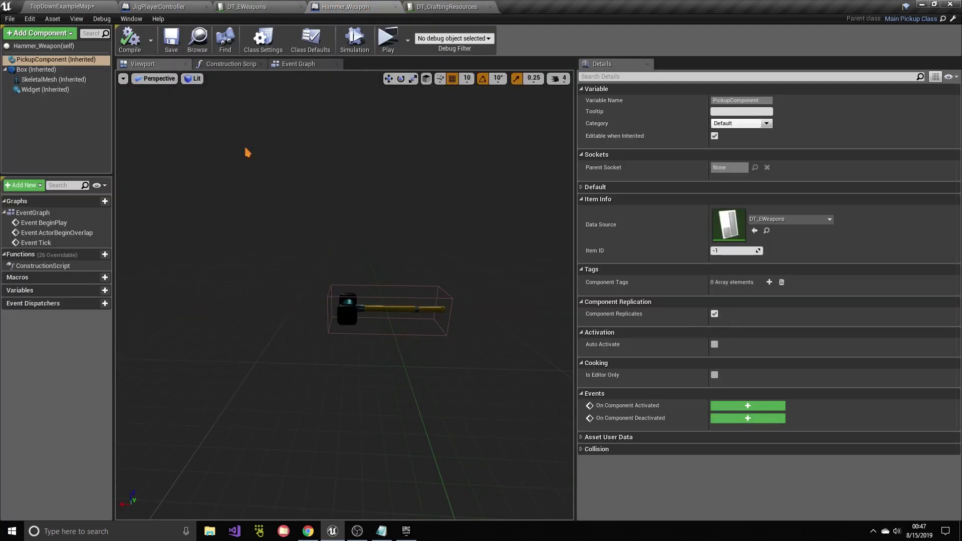
left_click(774, 219)
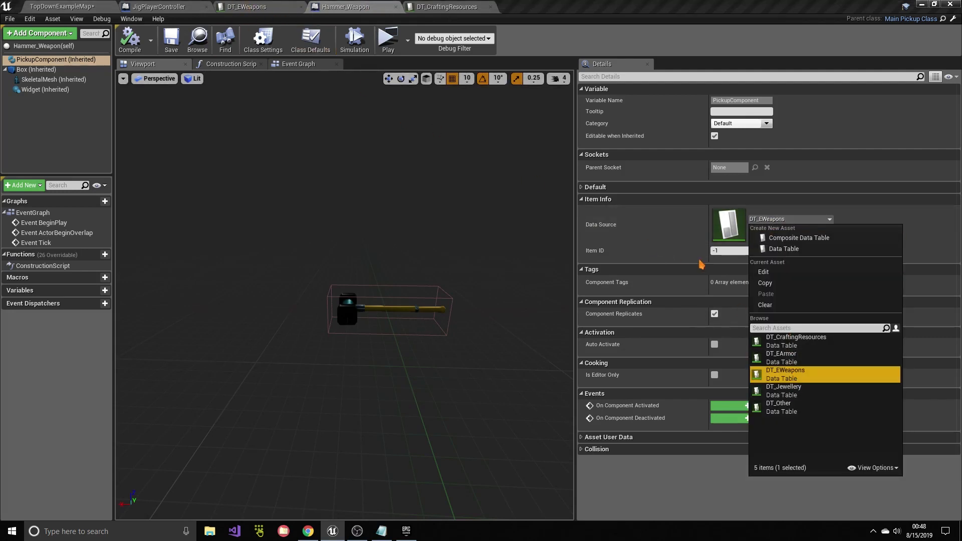
left_click(629, 255)
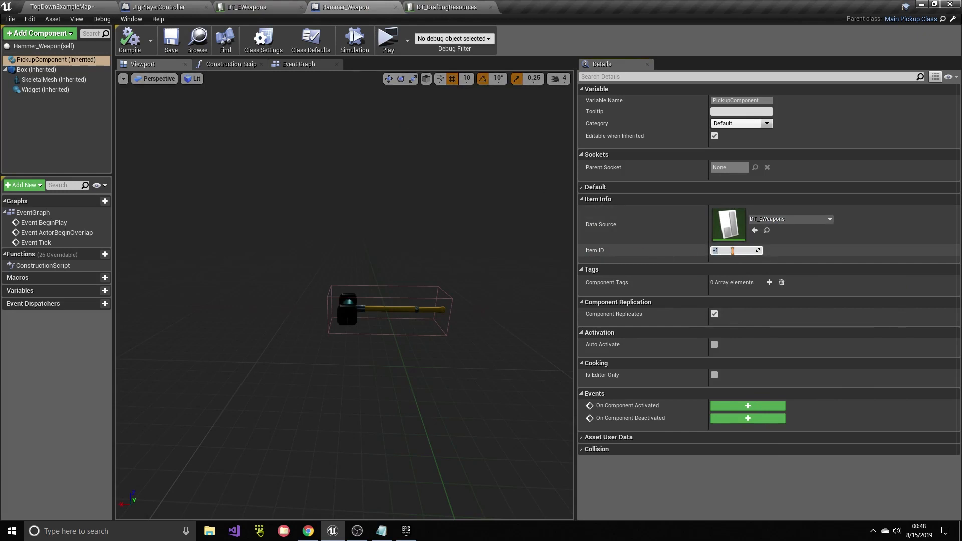
left_click(130, 40)
left_click(171, 40)
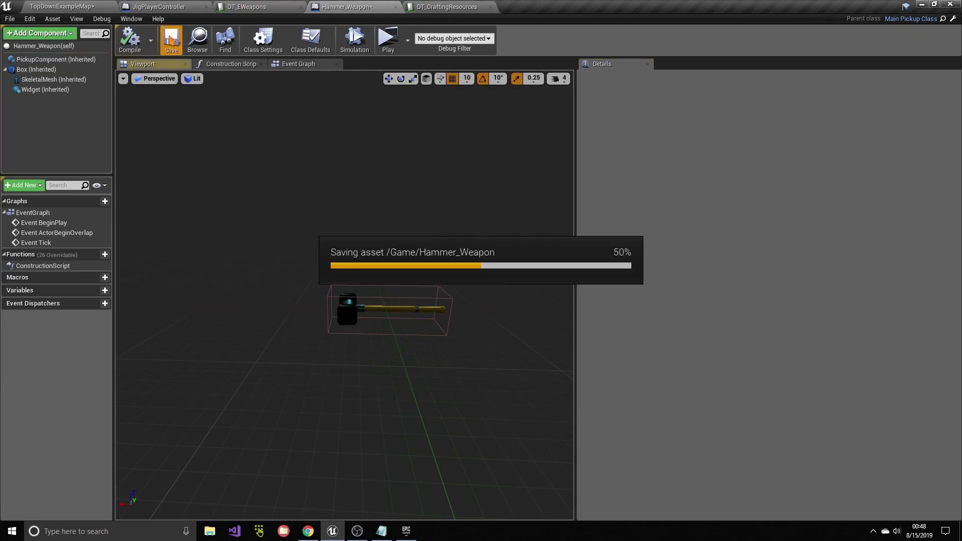
Step: Place Hammer_Weapon in the TopDownExampleMap level and start a maximized game preview
left_click(62, 6)
left_click_drag(708, 92, 283, 308)
left_click(339, 39)
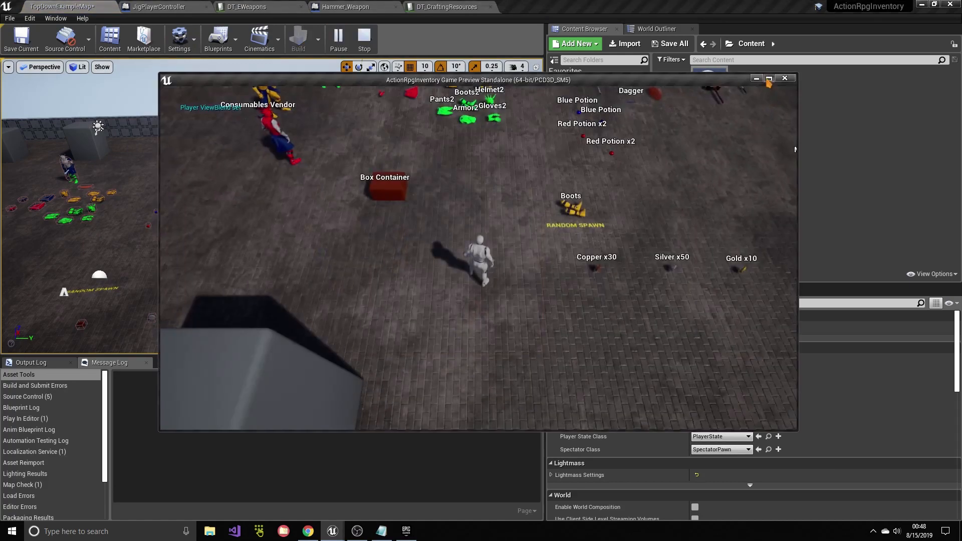
left_click(769, 79)
Step: Walk the character to the NewHammer pickup, collect it and open the inventory
left_click(785, 380)
left_click_drag(789, 385, 533, 255)
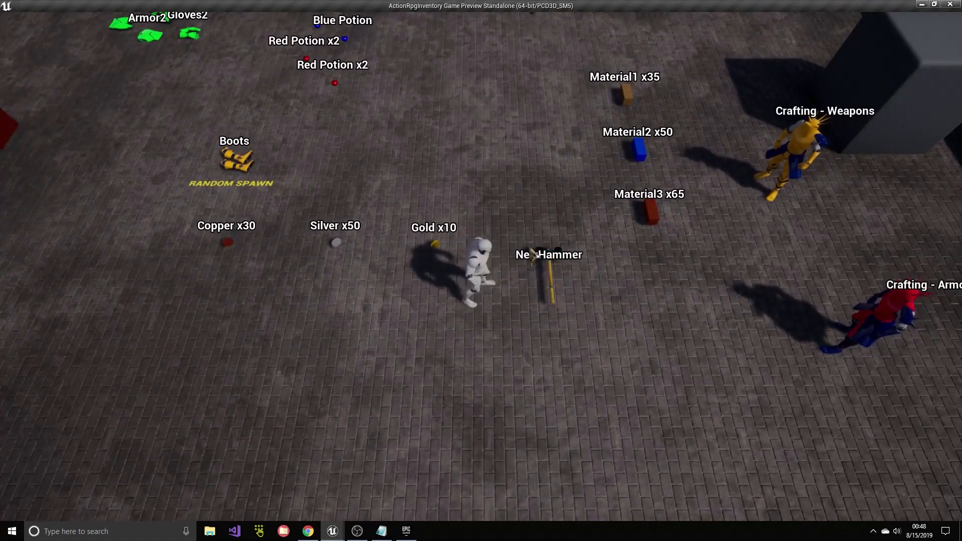
left_click(559, 284)
key("i")
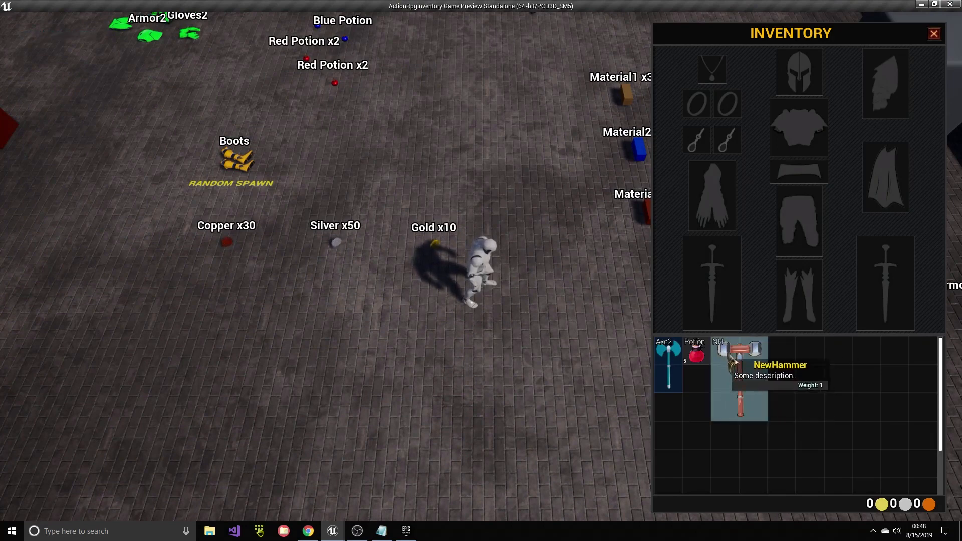
Step: Move NewHammer within the inventory grid, equip it and walk the character around to test how it is held
left_click_drag(724, 354, 824, 381)
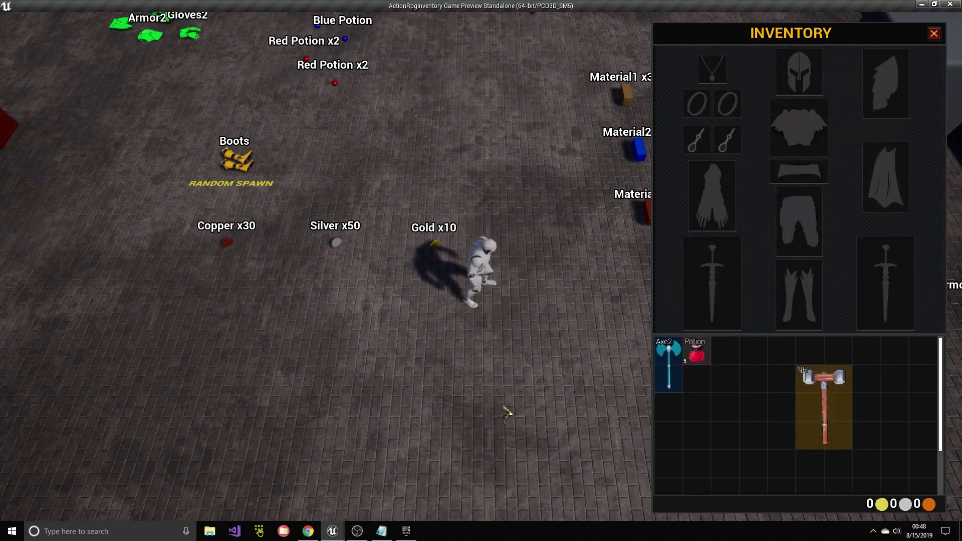
right_click(824, 401)
left_click(517, 337)
left_click(531, 243)
left_click(584, 300)
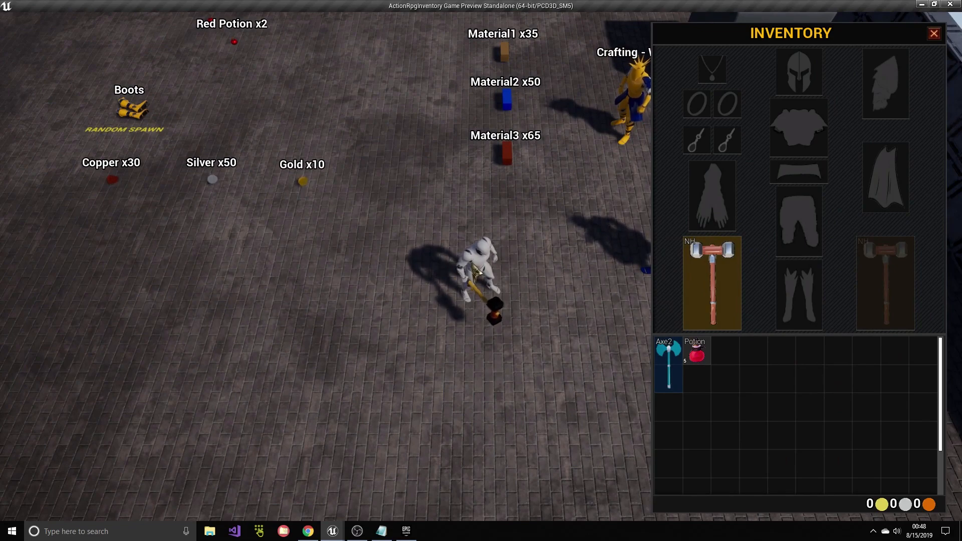
left_click(580, 290)
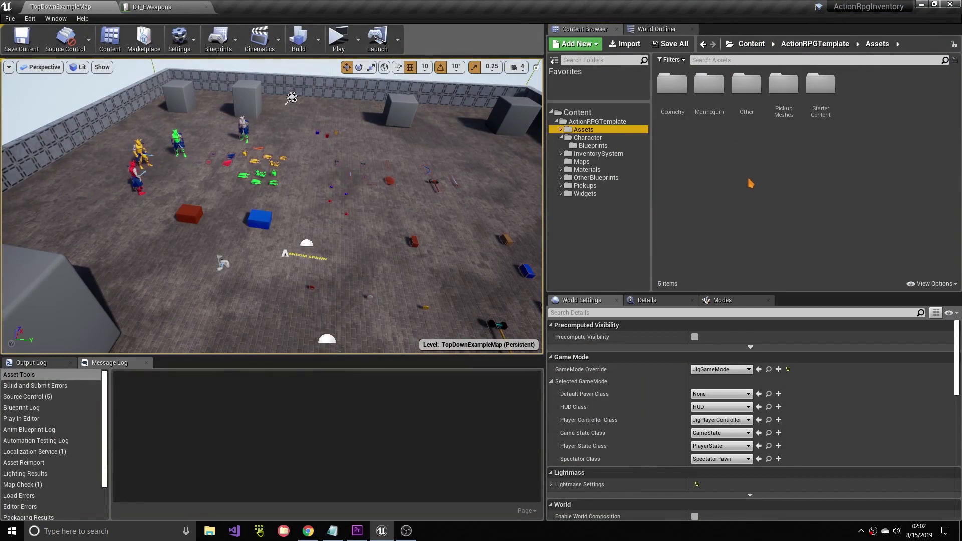
Step: Open the ThirdPersonIdle animation from the Mannequin Animations folder, checking the Character Mesh folder on the way
double_click(709, 84)
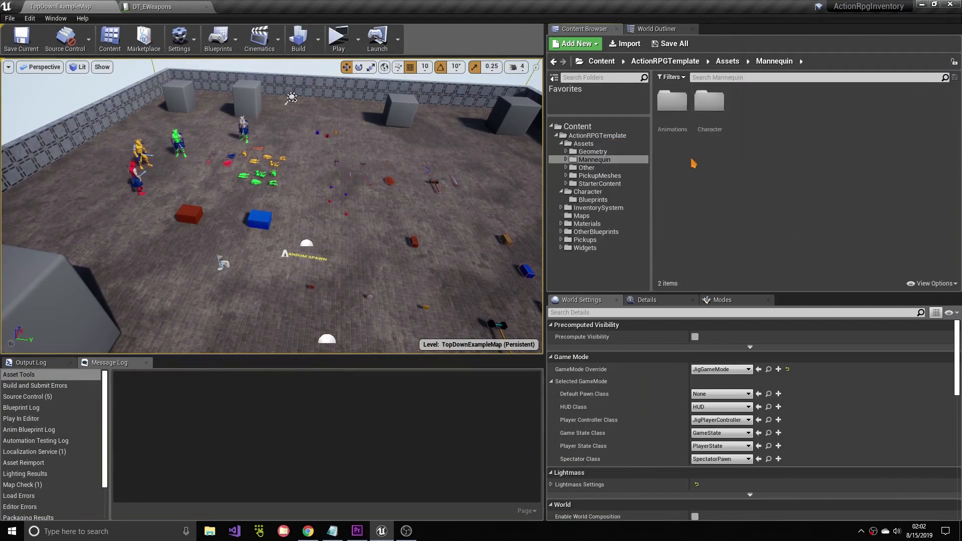
double_click(703, 123)
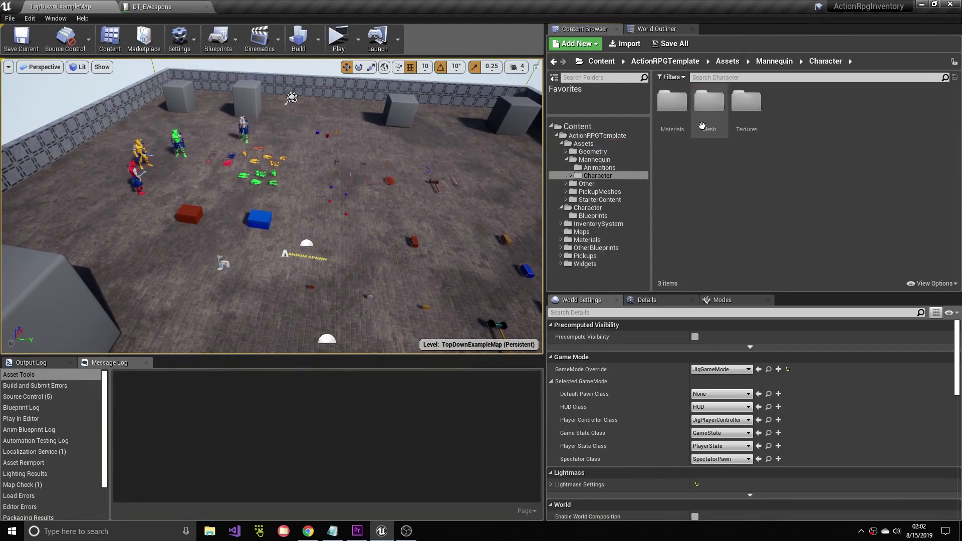
double_click(715, 129)
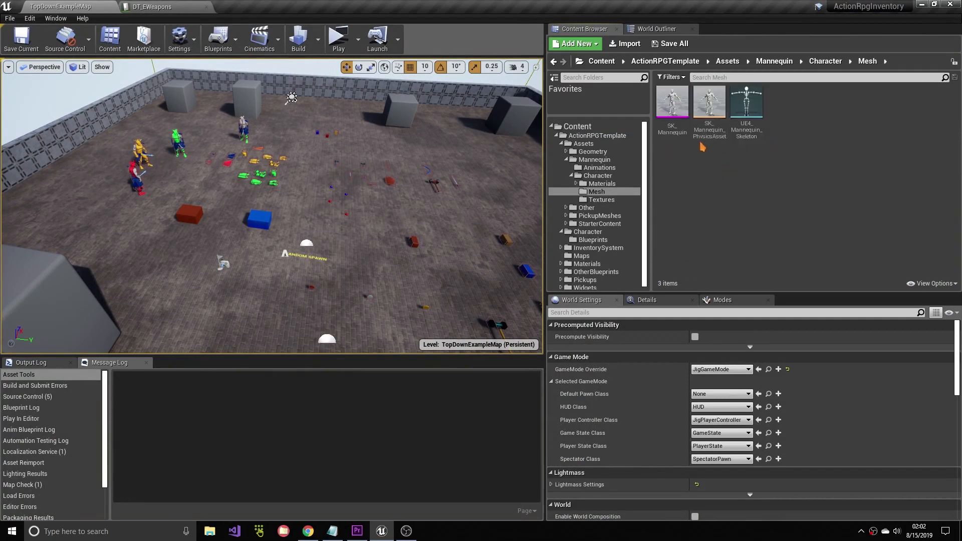
left_click(782, 64)
double_click(672, 102)
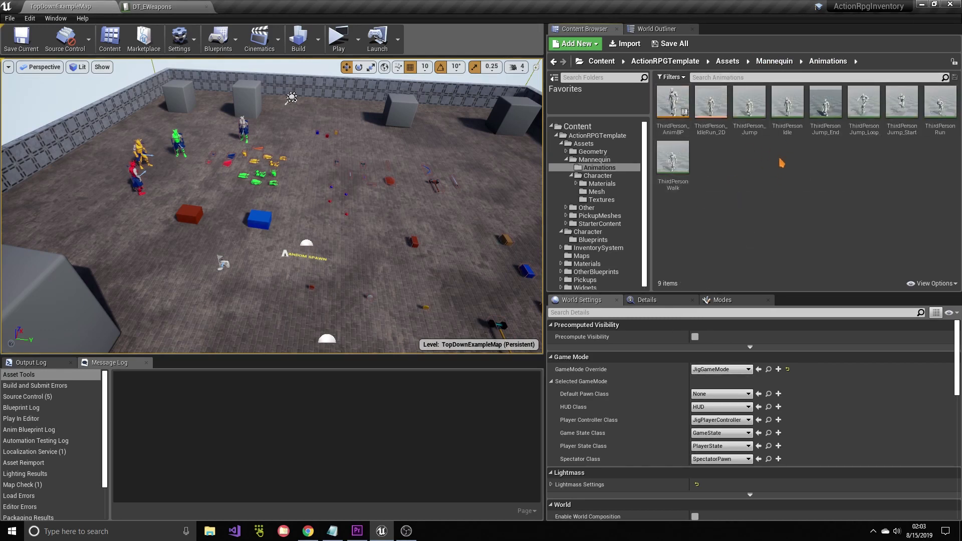
double_click(787, 102)
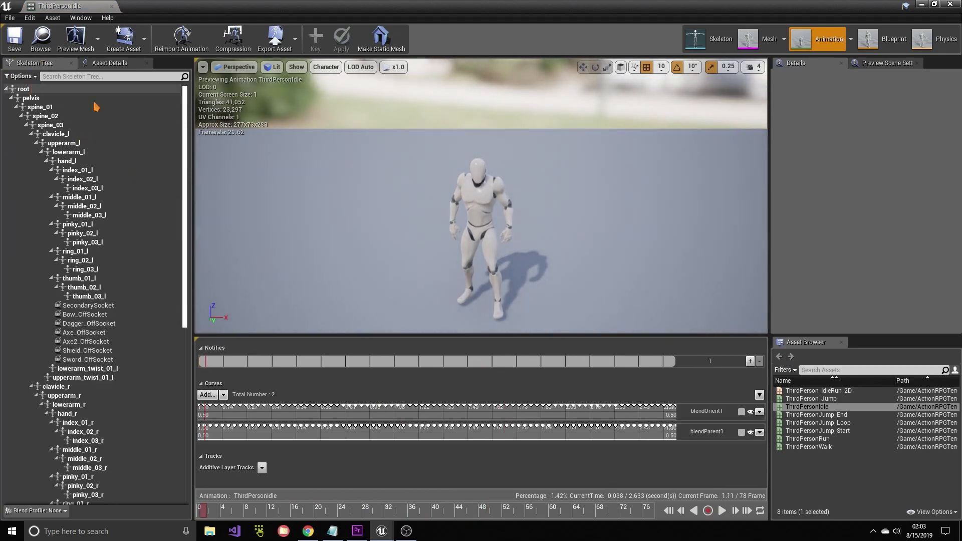
Step: Dock the ThirdPersonIdle editor in the main window beside DT_EWeapons and look back at the weapons table
right_click_drag(451, 211, 431, 240)
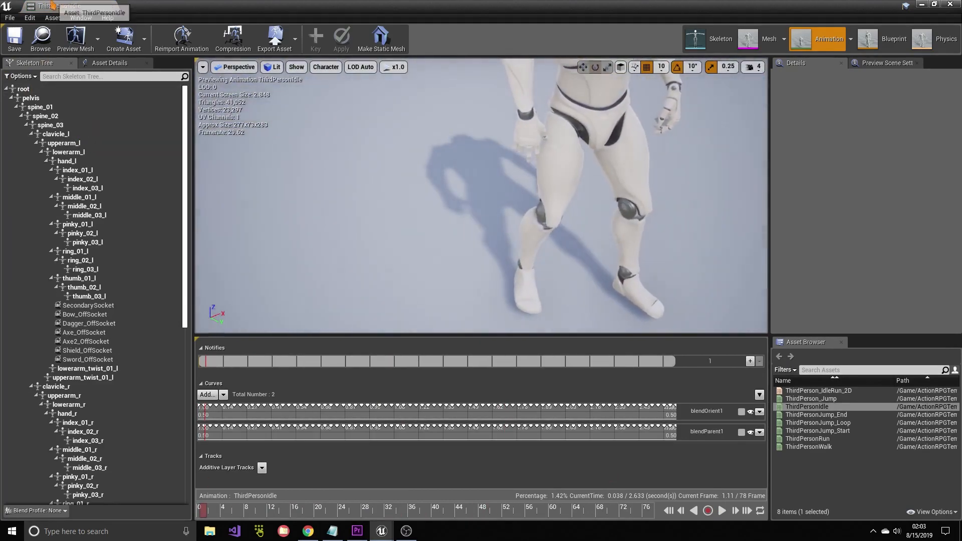
left_click_drag(53, 5, 256, 7)
left_click(151, 5)
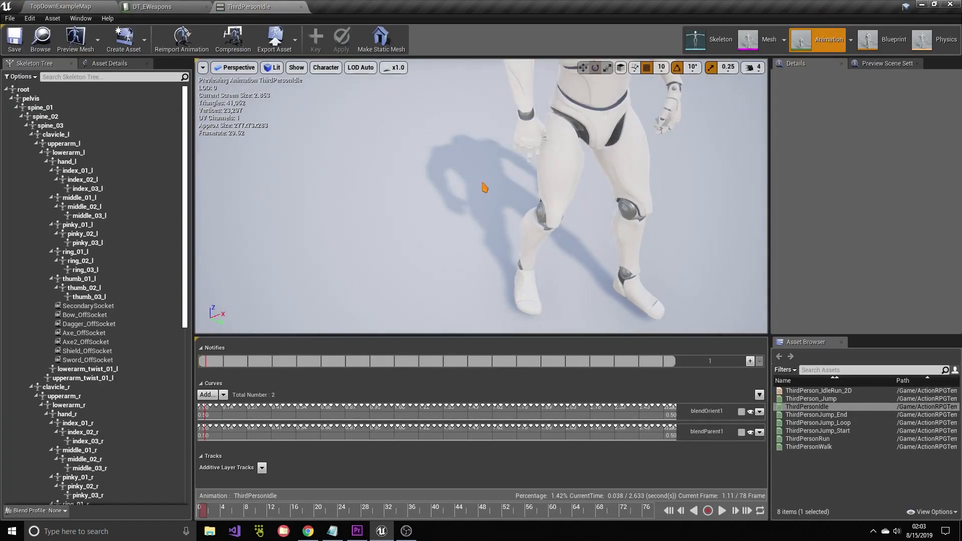
Step: Examine the hand_r bone of the mannequin skeleton and its weapon sockets, including PrimarySocket, BigSword_Socket, Spear_Socket and Axe_Socket
right_click_drag(484, 187, 484, 189)
left_click(384, 237)
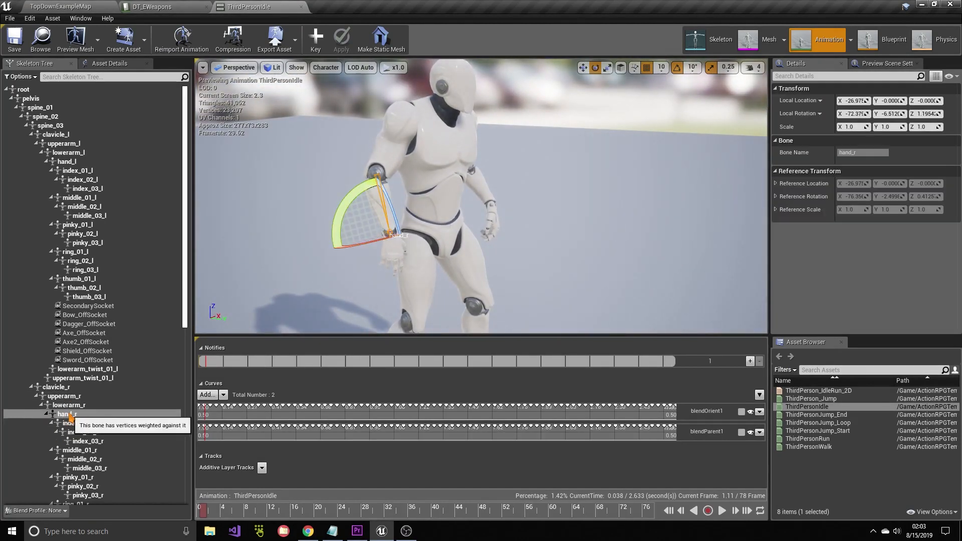
scroll(83, 403, "down", 6)
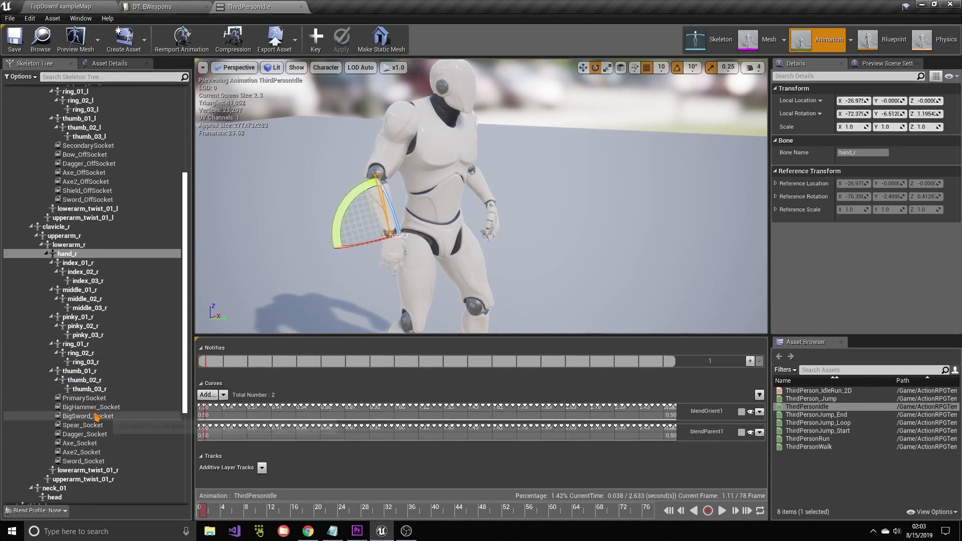
left_click(83, 398)
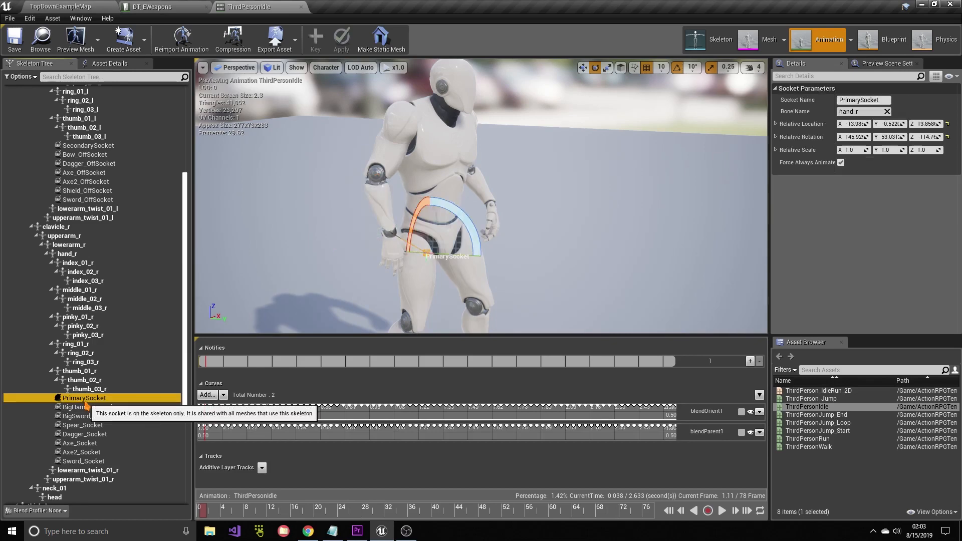
left_click(85, 416)
left_click(86, 424)
left_click(84, 443)
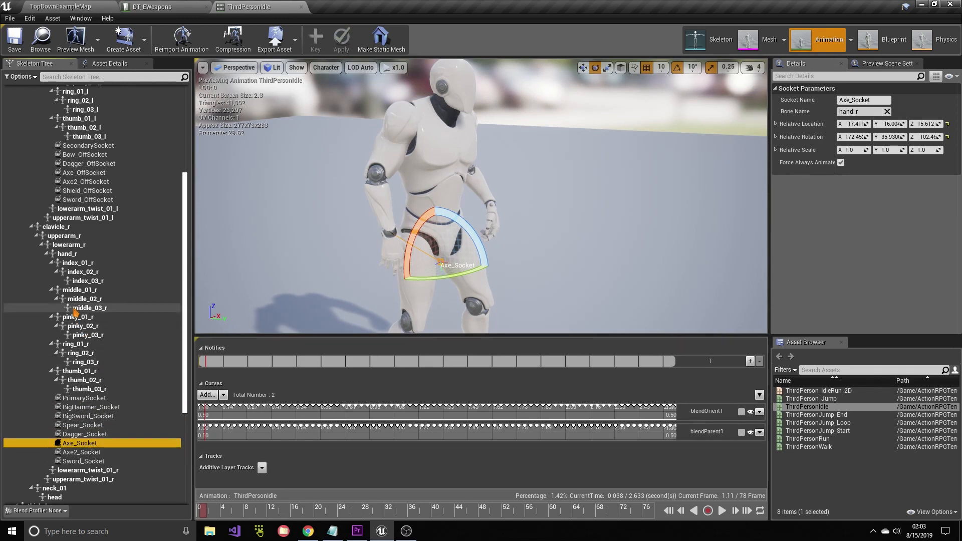
left_click(70, 254)
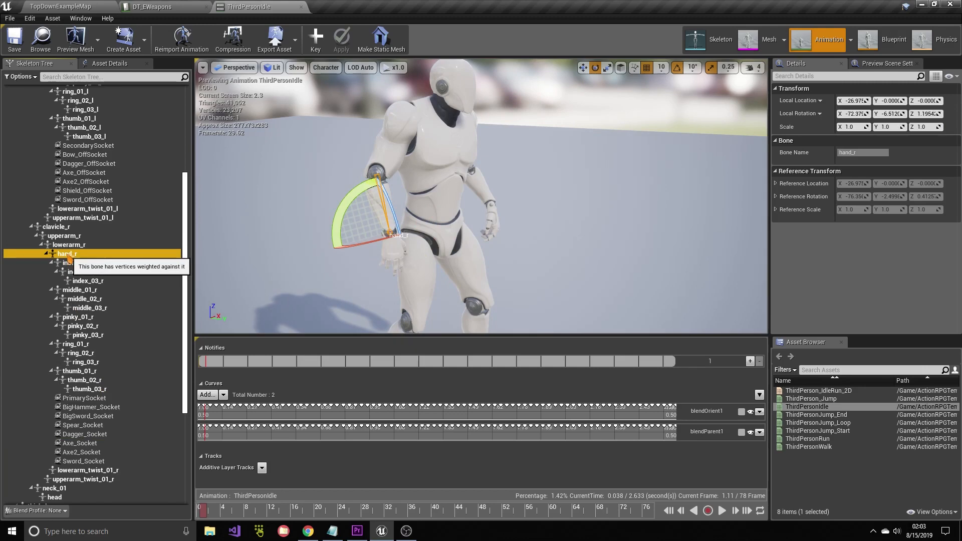
Step: Add a socket to the hand_r bone and name it MyMainSocket
right_click(69, 255)
left_click(83, 286)
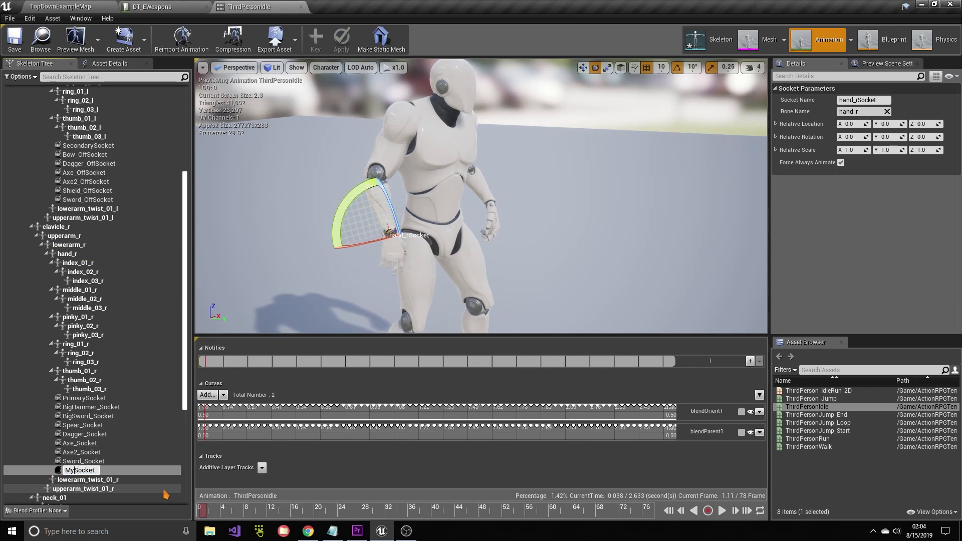
key("Return")
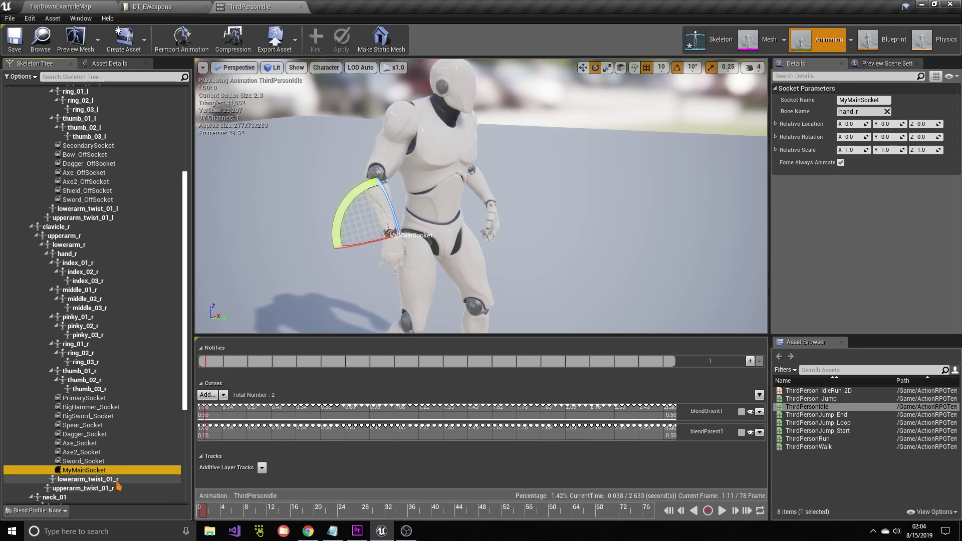
Step: Attach the SK_Dagger mesh to MyMainSocket as a preview asset
right_click(88, 471)
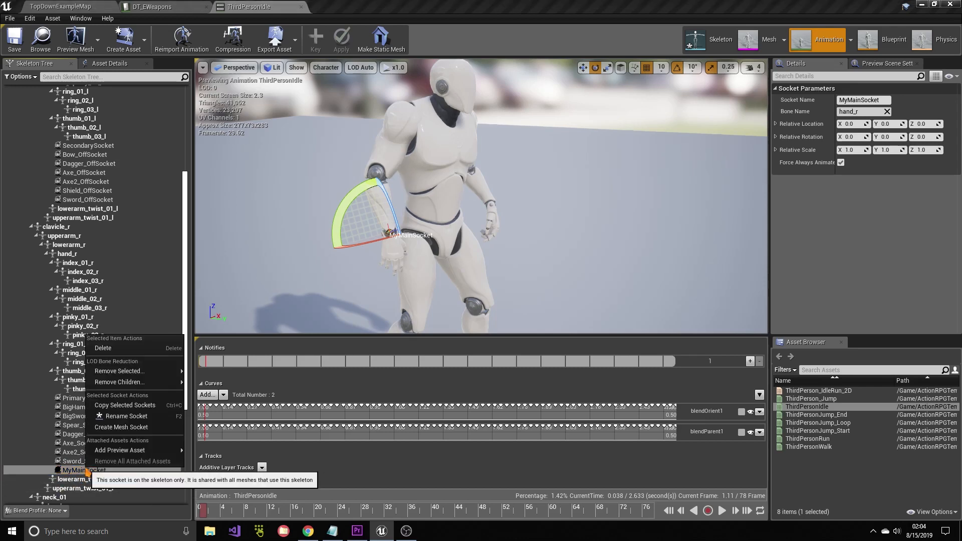
mouse_move(115, 450)
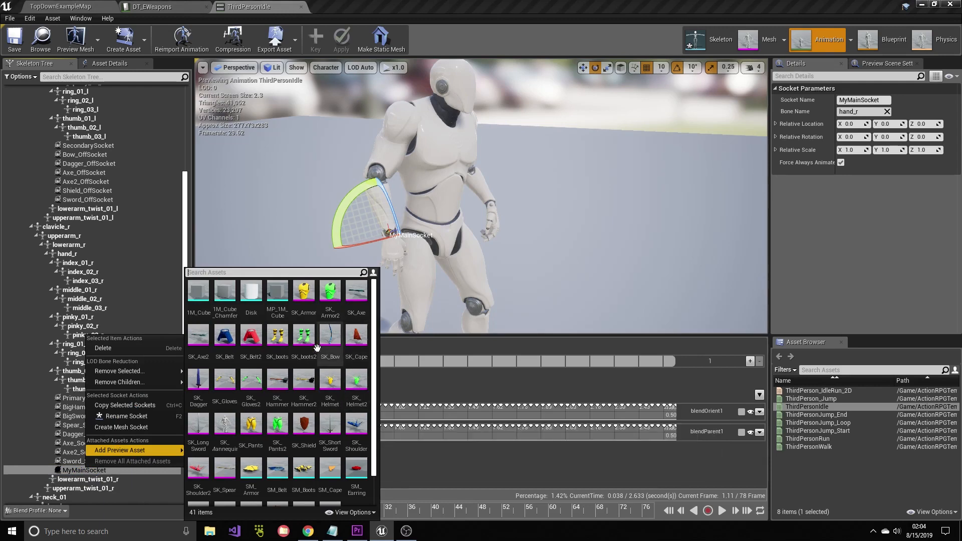
scroll(374, 385, "down", 2)
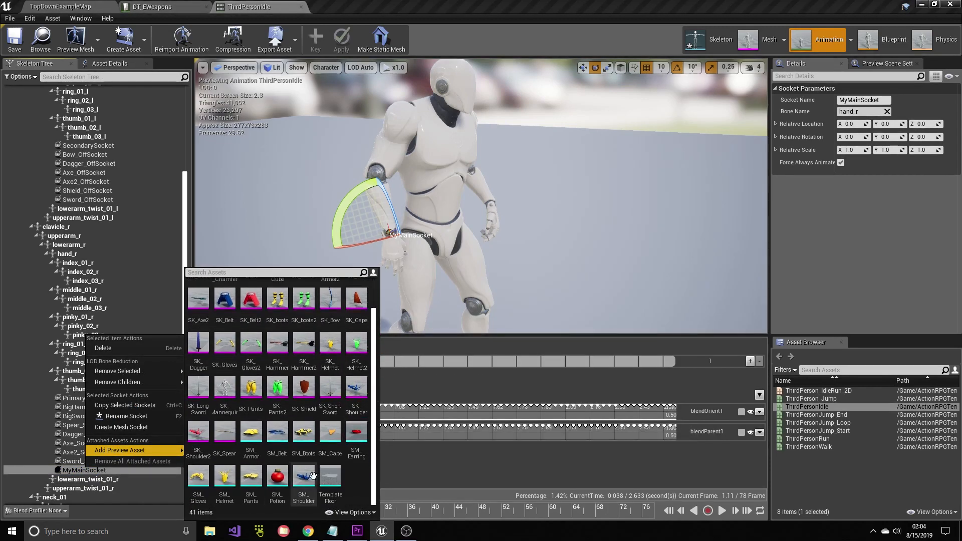
scroll(311, 390, "up", 2)
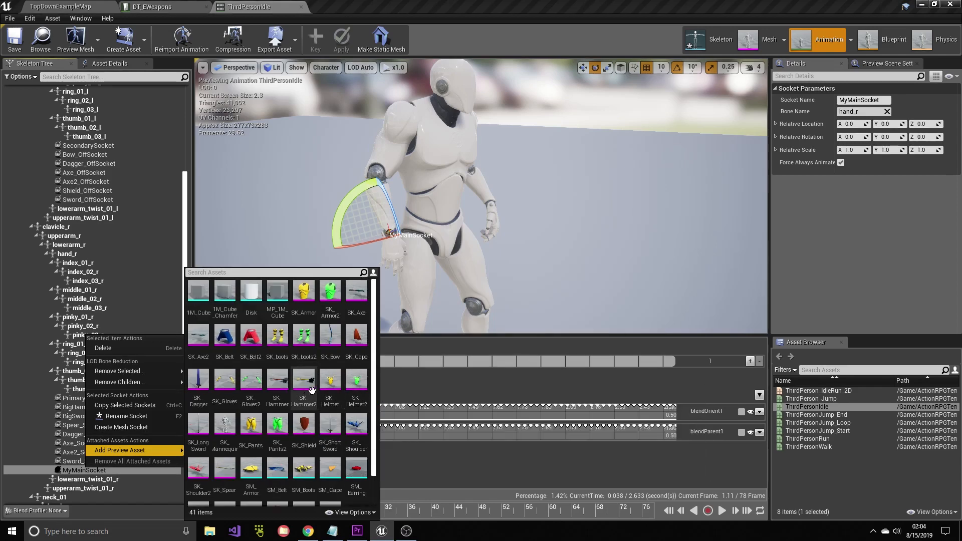
left_click(199, 383)
key("w")
right_click_drag(465, 274, 466, 312)
key("f")
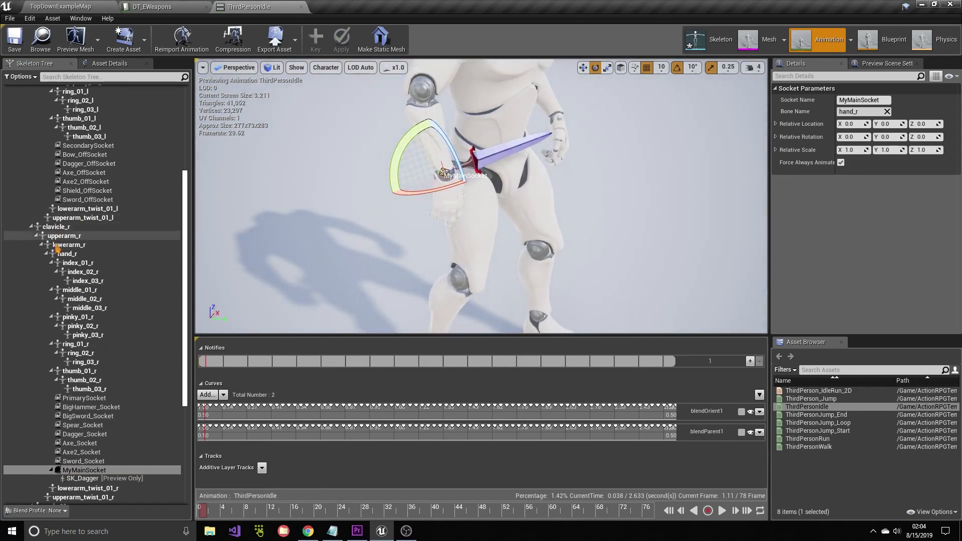
Step: Rotate MyMainSocket to about -60° on its X axis to reorient the dagger at the right hand
left_click(88, 453)
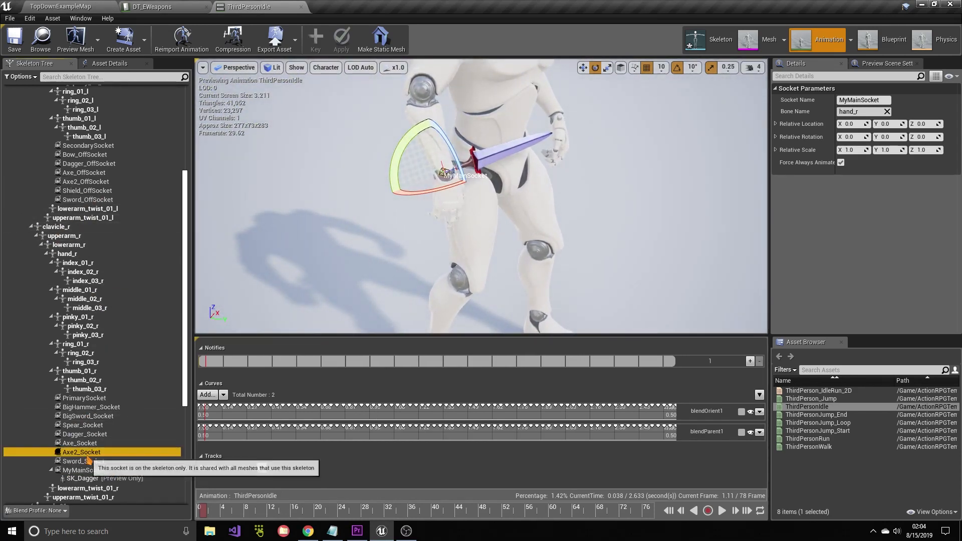
left_click(81, 471)
right_click_drag(429, 232, 470, 214)
key("w")
key("e")
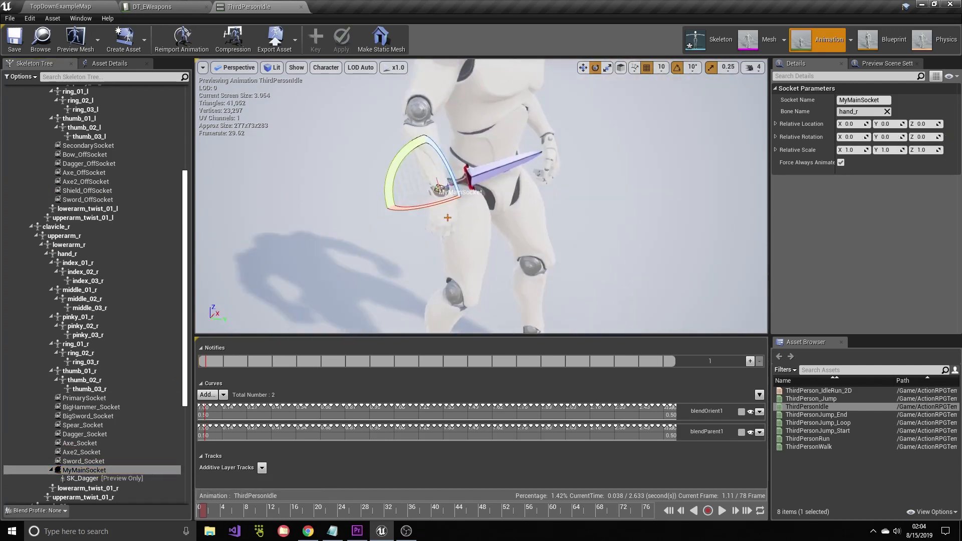
scroll(446, 216, "up", 3)
left_click_drag(436, 252, 487, 244)
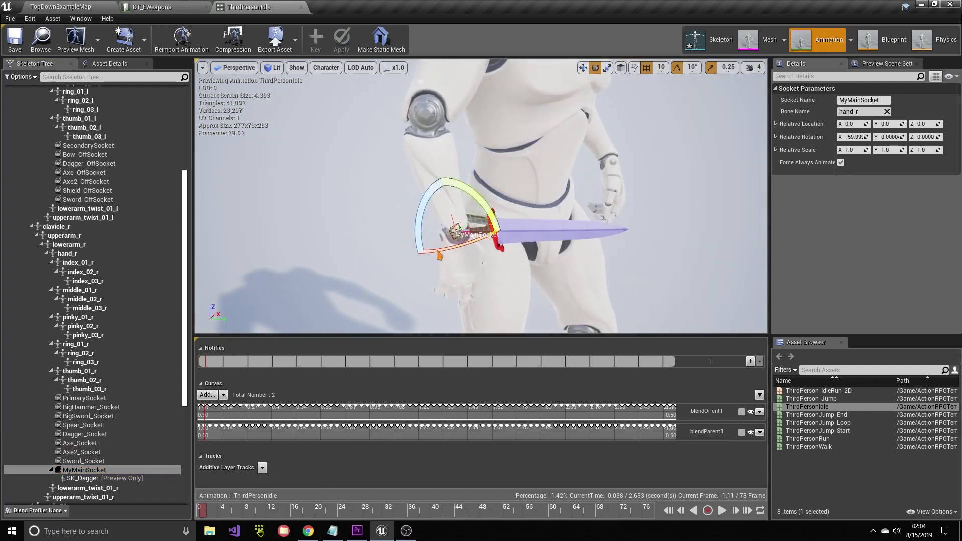
Step: Move MyMainSocket into the right palm, to a relative location of about X -12.3, Y 9.2, Z 2.2
key("w")
left_click_drag(447, 201, 450, 254)
right_click_drag(451, 254, 484, 266)
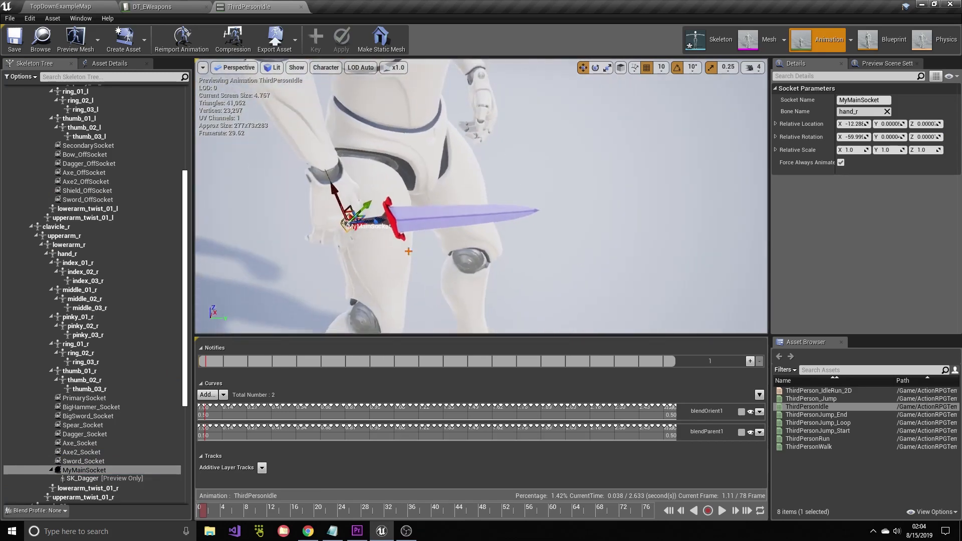
left_click_drag(370, 220, 345, 222)
mouse_move(349, 206)
left_mouse_down()
mouse_move(368, 190)
mouse_move(364, 207)
left_mouse_up()
Step: Copy the name MyMainSocket and paste it as EquipToMainHandSocket in row 9 of the DT_EWeapons data table
left_click(93, 470)
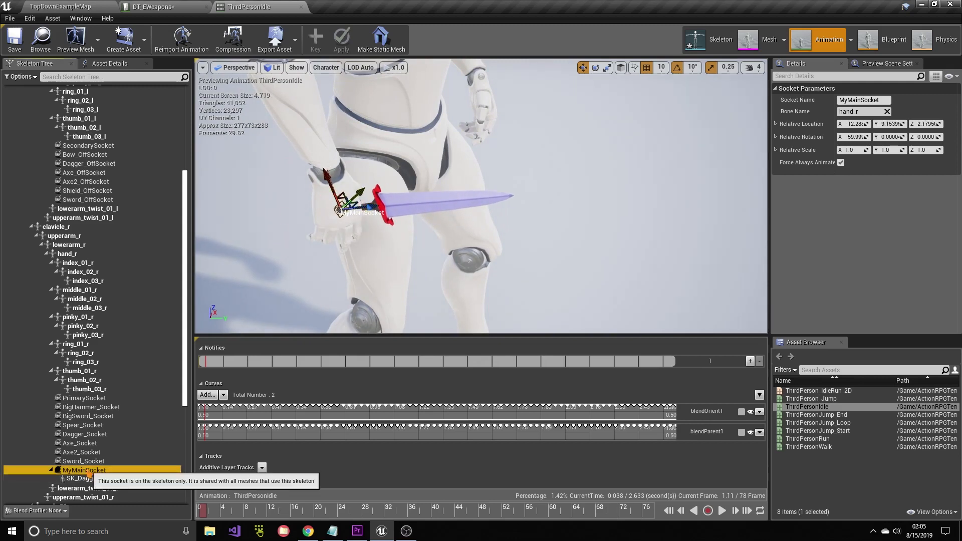
left_click(94, 470)
right_click(95, 469)
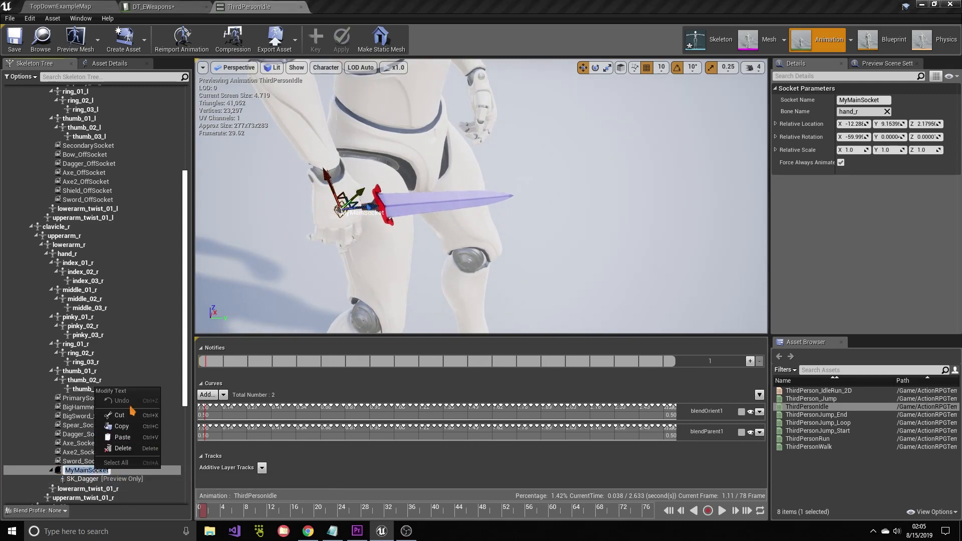
left_click(115, 422)
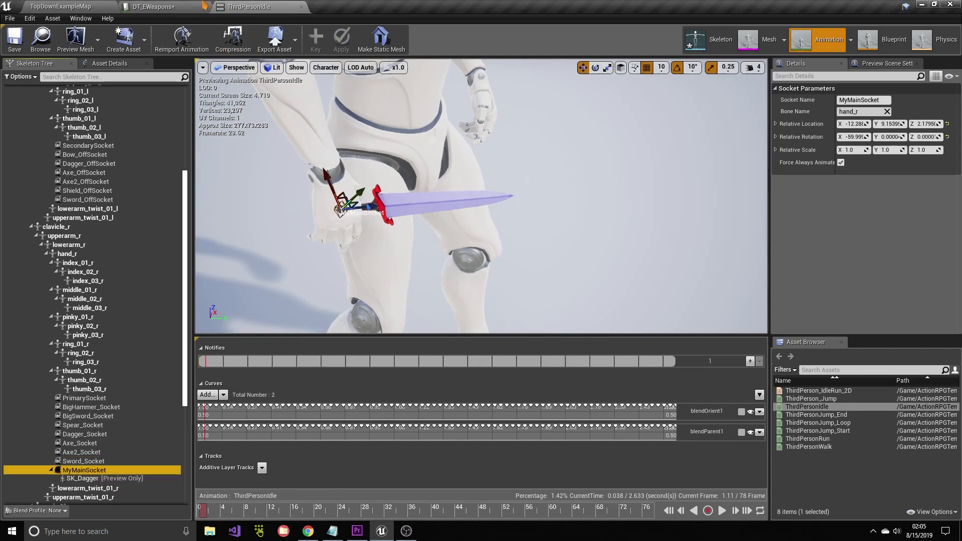
left_click(155, 7)
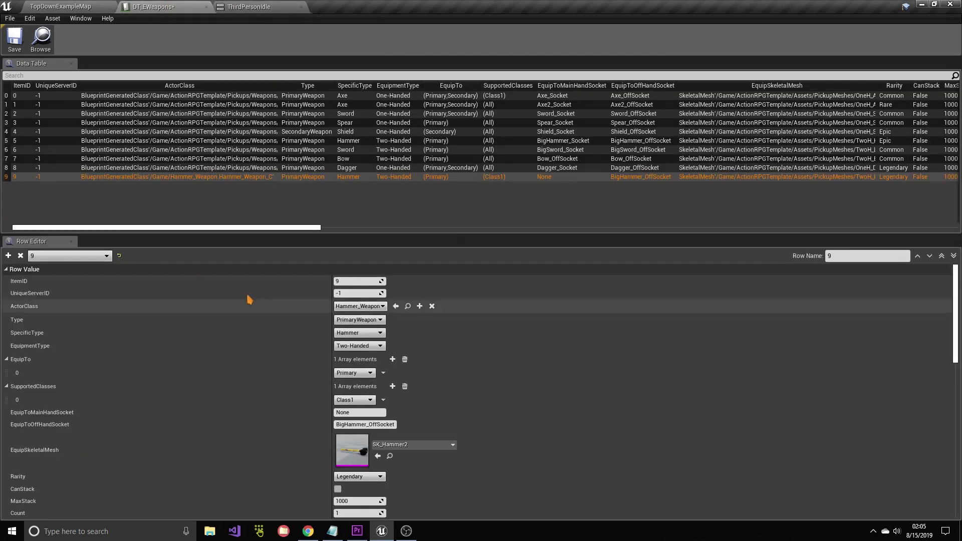
left_click(364, 412)
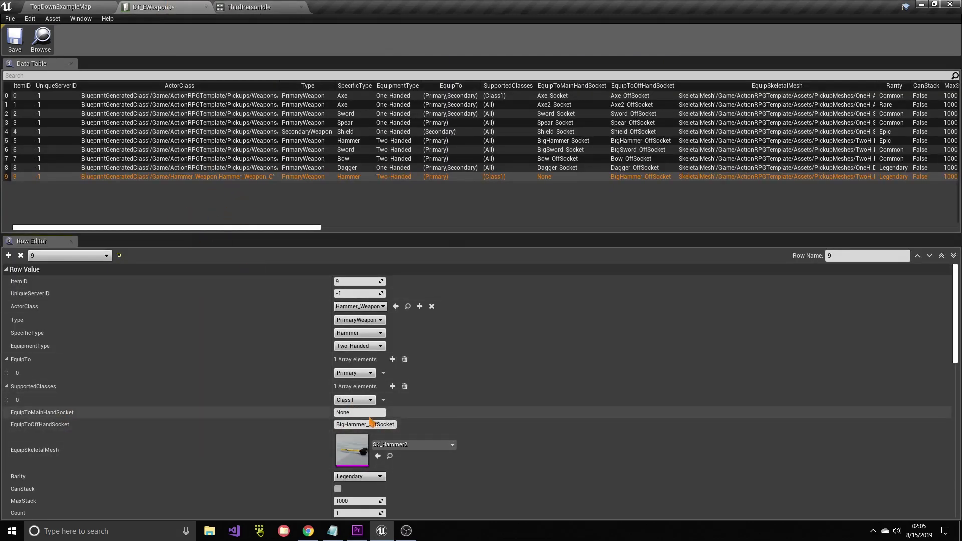
key("ctrl+v")
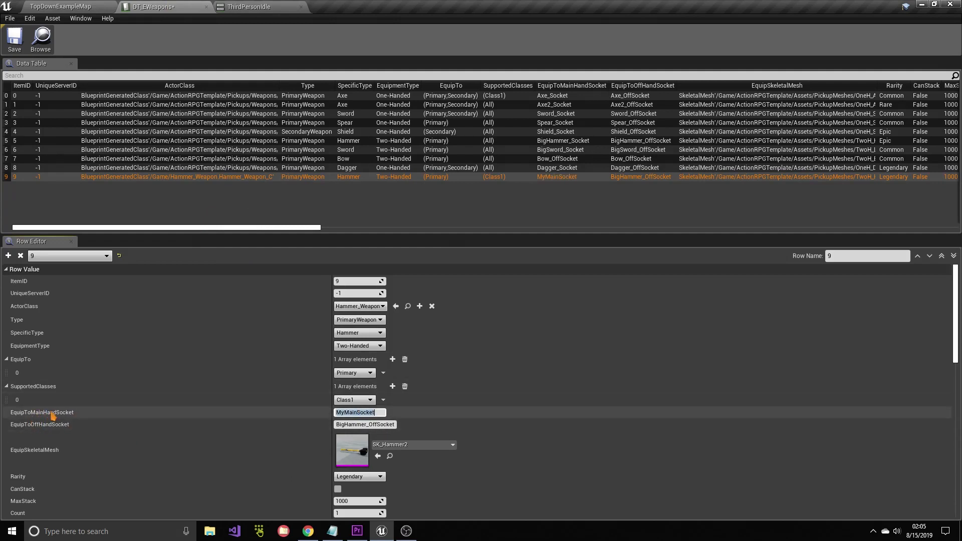
Step: Add a socket to the hand_l bone of the ThirdPersonIdle skeleton and name it MyOffSocket
left_click(253, 7)
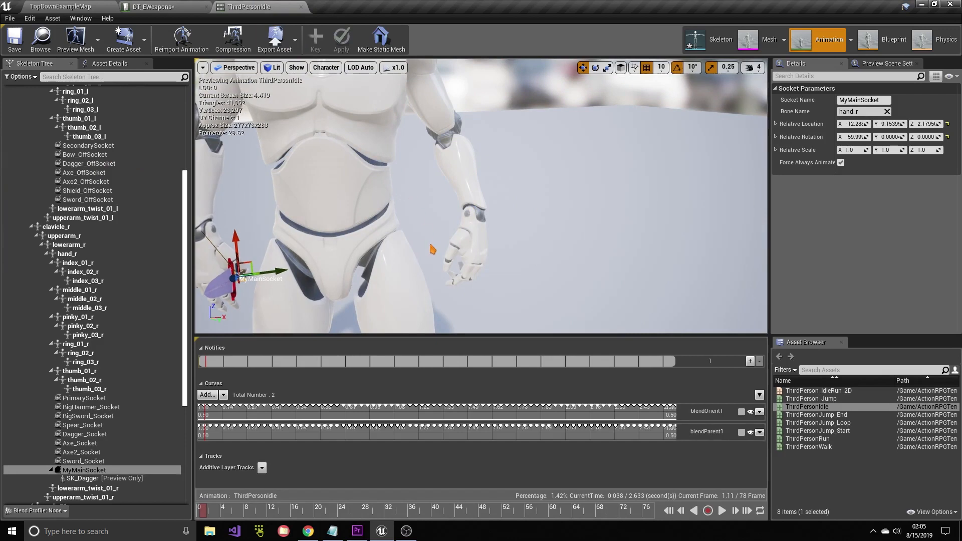
left_click(474, 215)
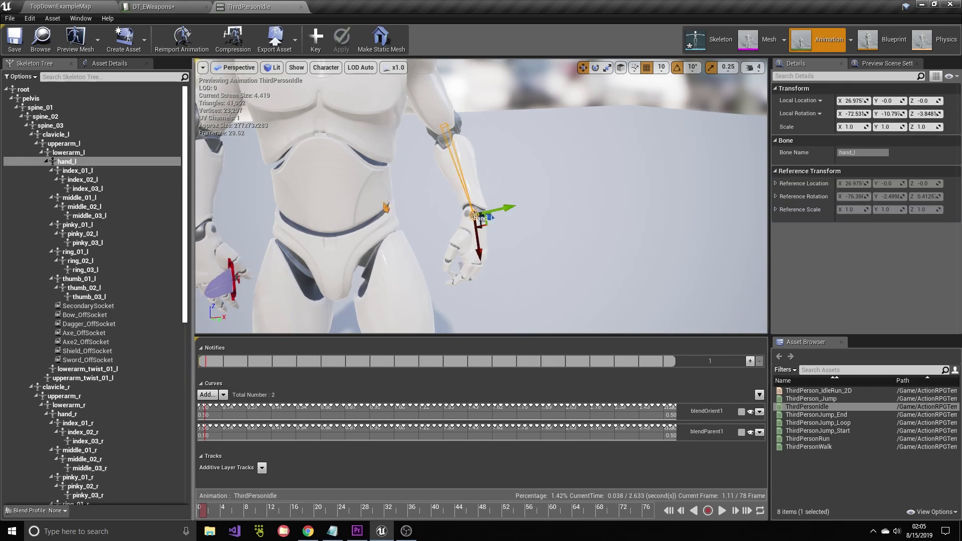
right_click(74, 162)
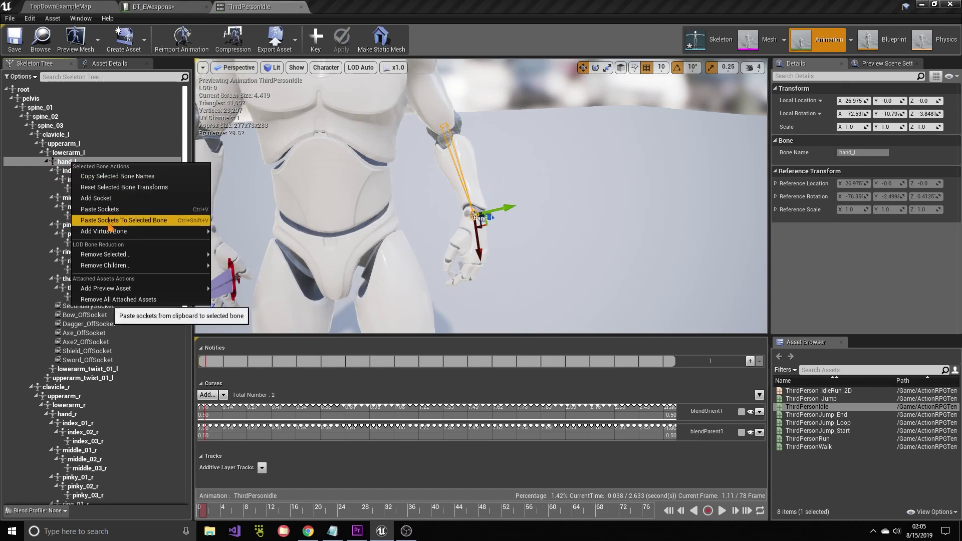
left_click(95, 198)
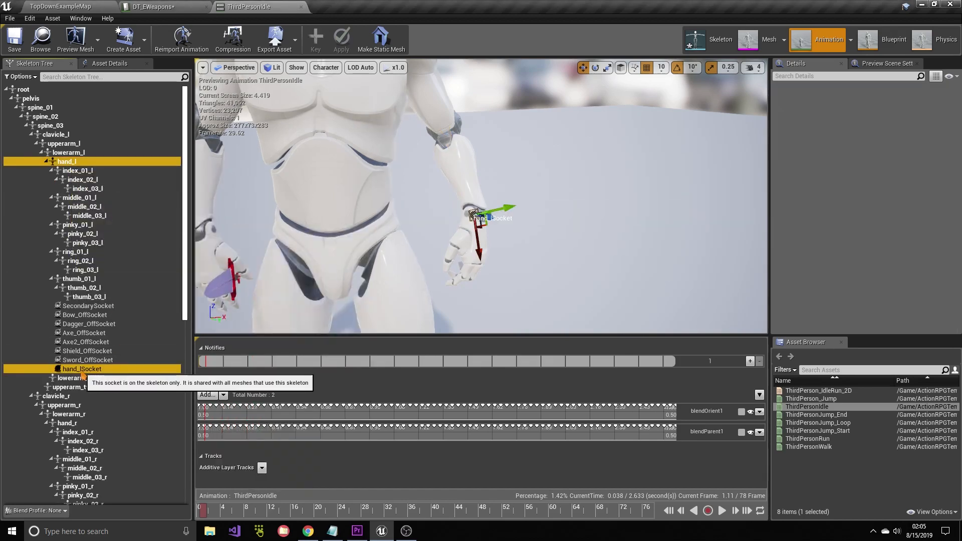
double_click(87, 369)
type("MyMainSocket")
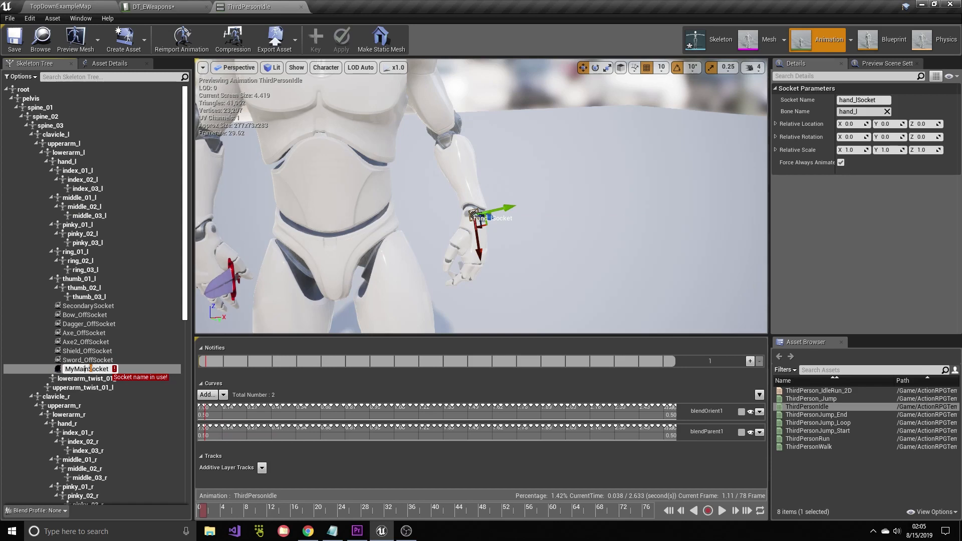
key("BackSpace")
key("BackSpace")
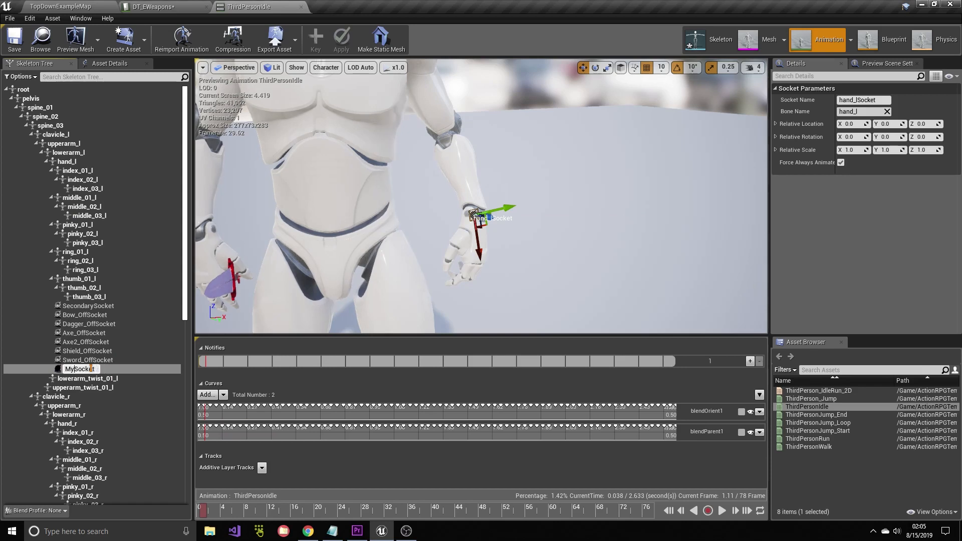
type("Off")
key("Return")
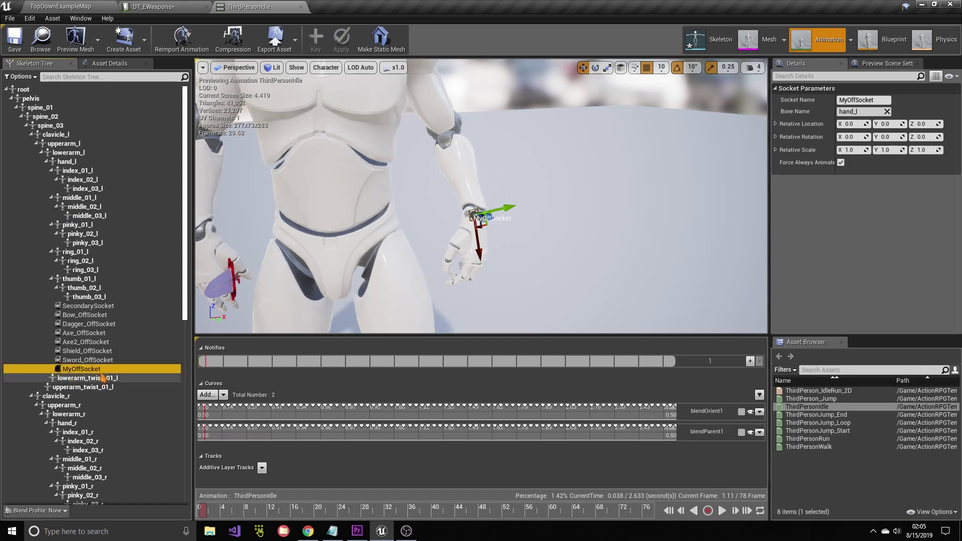
Step: Attach the SK_Dagger mesh to MyOffSocket as a preview asset
right_click(93, 370)
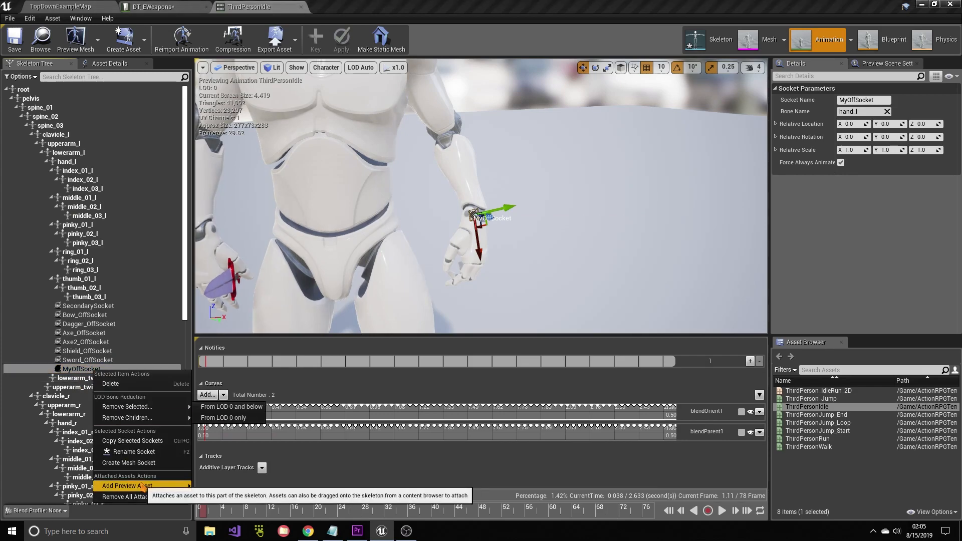
mouse_move(134, 485)
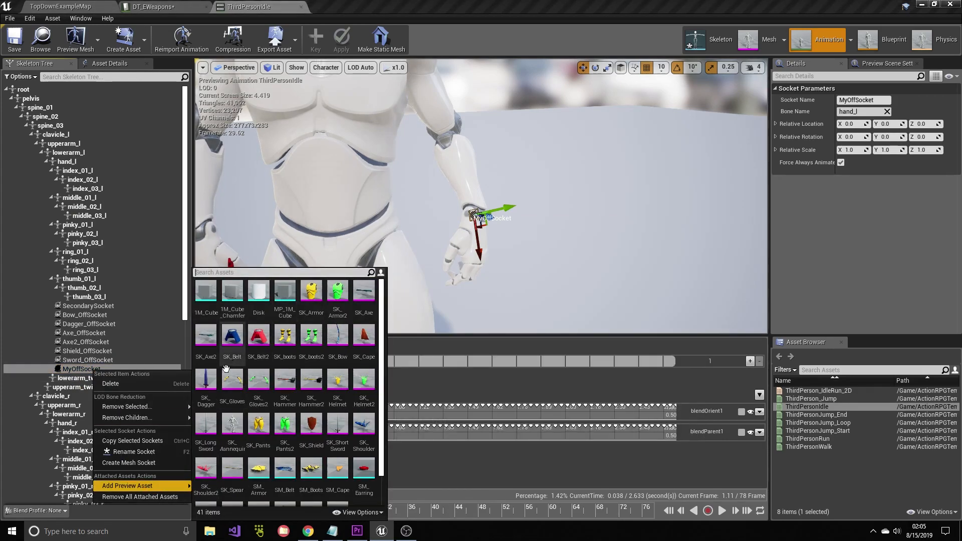
left_click(206, 381)
right_click_drag(508, 236, 528, 205)
Step: Rotate MyOffSocket to about 140° on X and move it into the left palm, at about X 8.9, Y -4.2, Z -3.5
key("e")
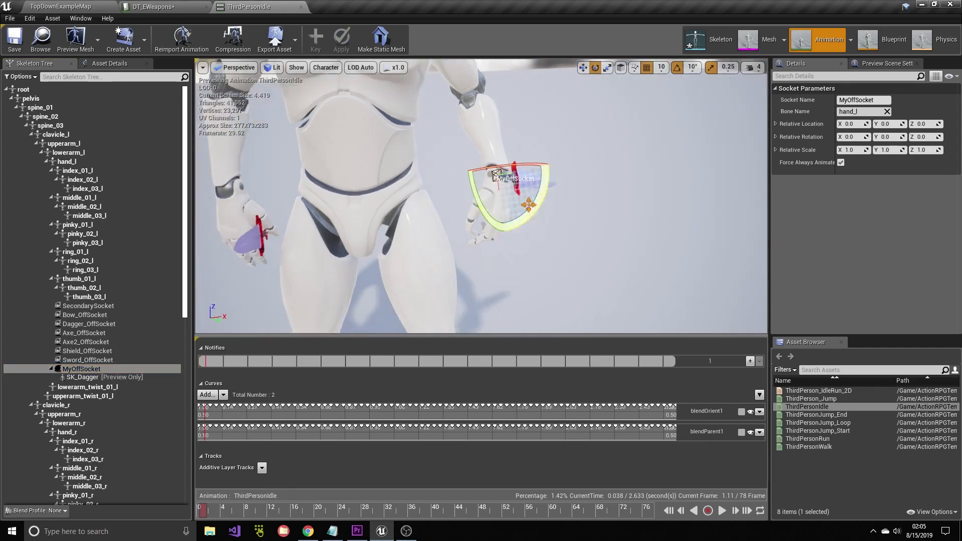
left_click_drag(525, 165, 614, 165)
key("w")
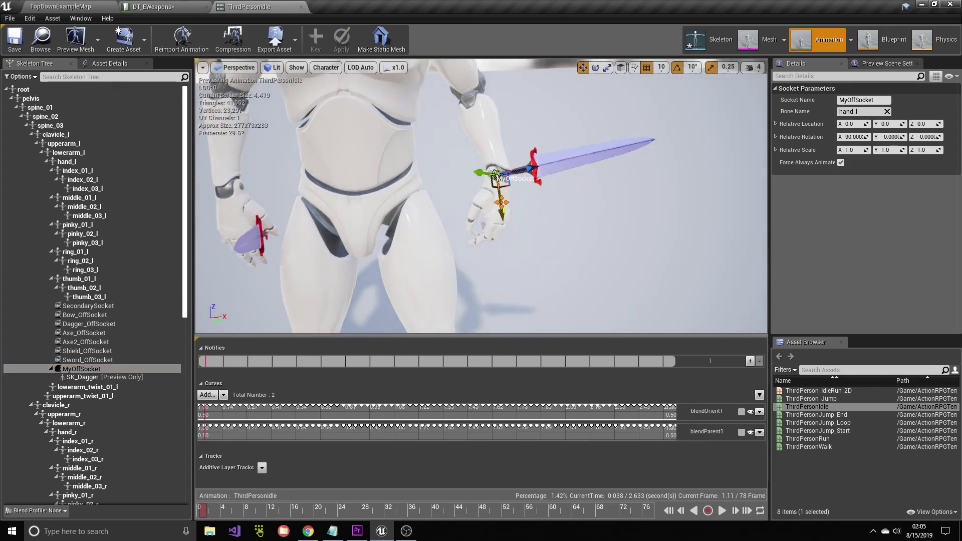
left_click_drag(501, 203, 494, 261)
key("e")
left_click_drag(524, 231, 567, 240)
key("w")
left_click_drag(500, 238, 477, 224)
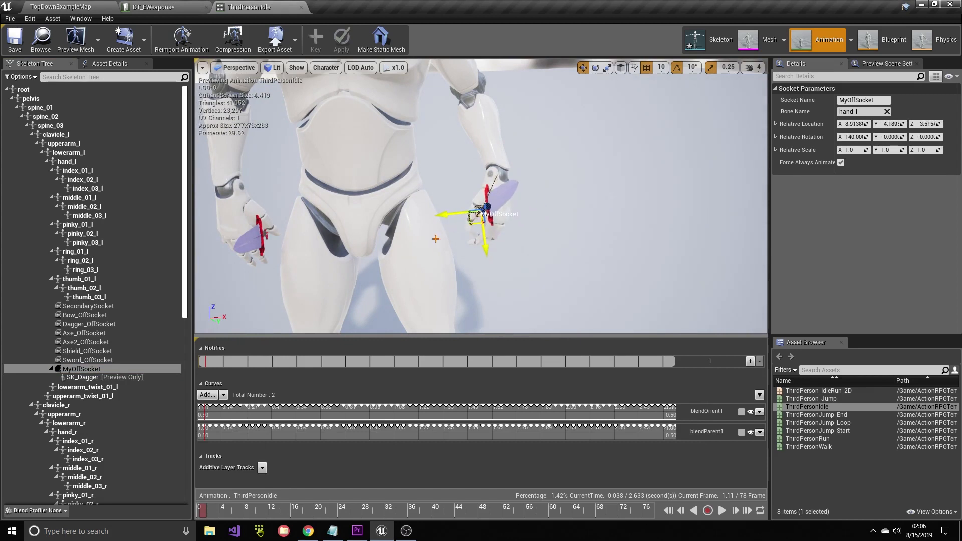
Step: Copy the name MyOffSocket and open row 9's EquipToOffHandSocket value in DT_EWeapons for editing
left_click(74, 369)
right_click(80, 370)
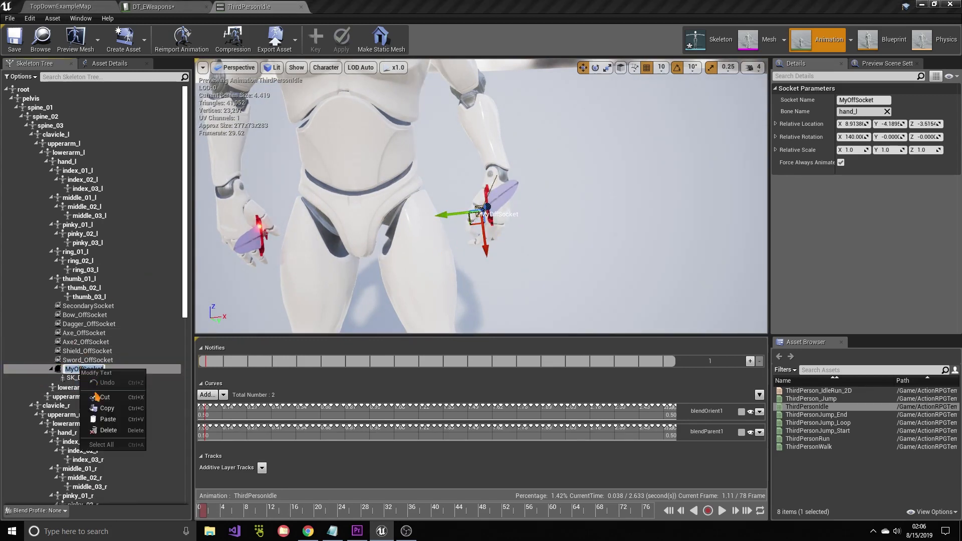
left_click(105, 408)
left_click(87, 359)
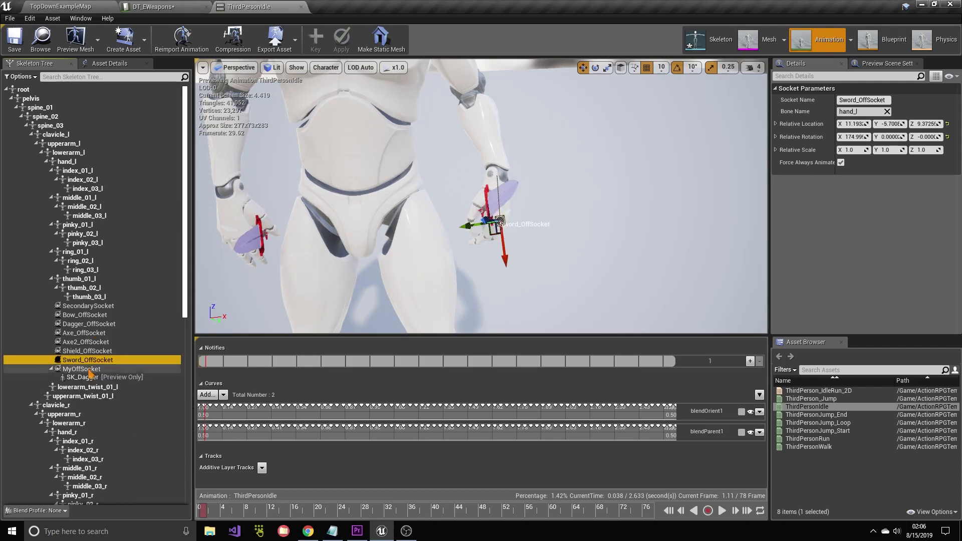
left_click(165, 6)
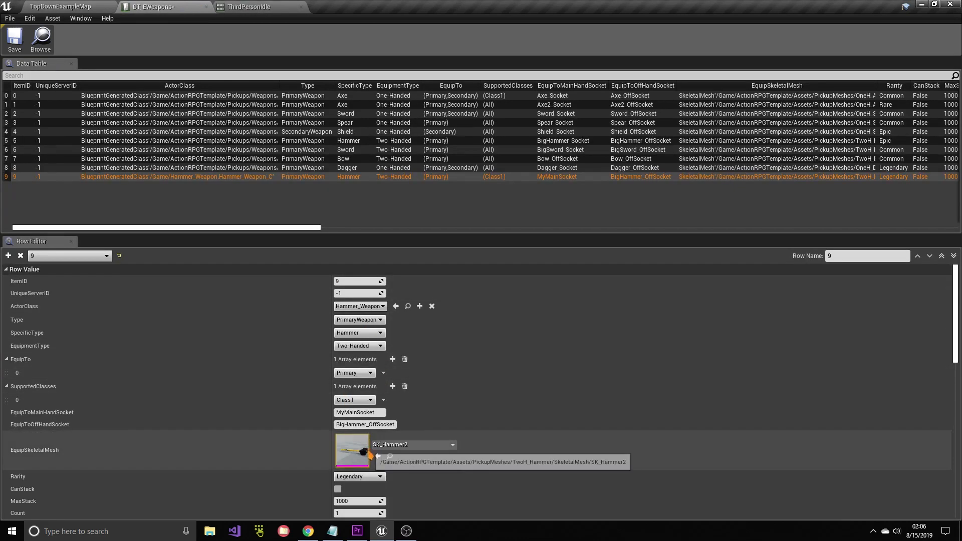
scroll(370, 455, "down", 1)
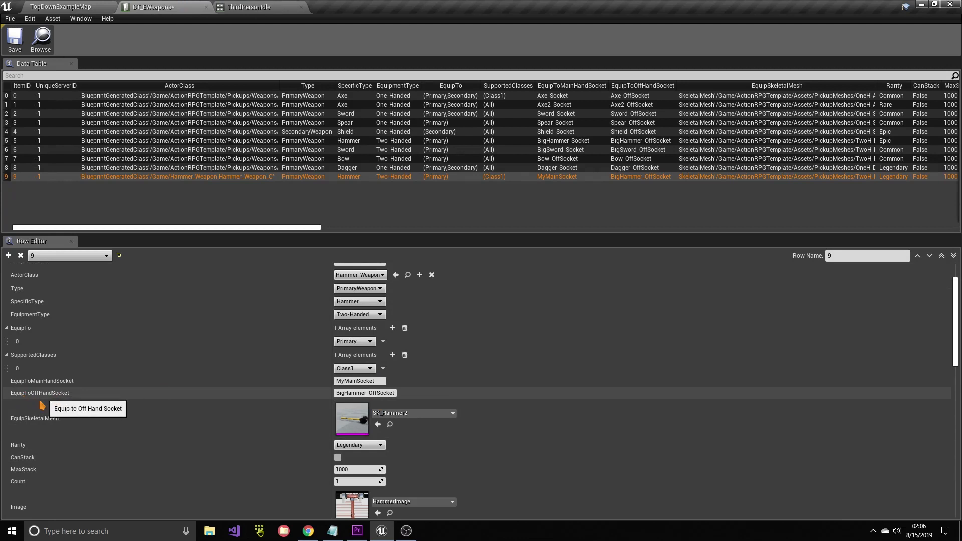
left_click(353, 392)
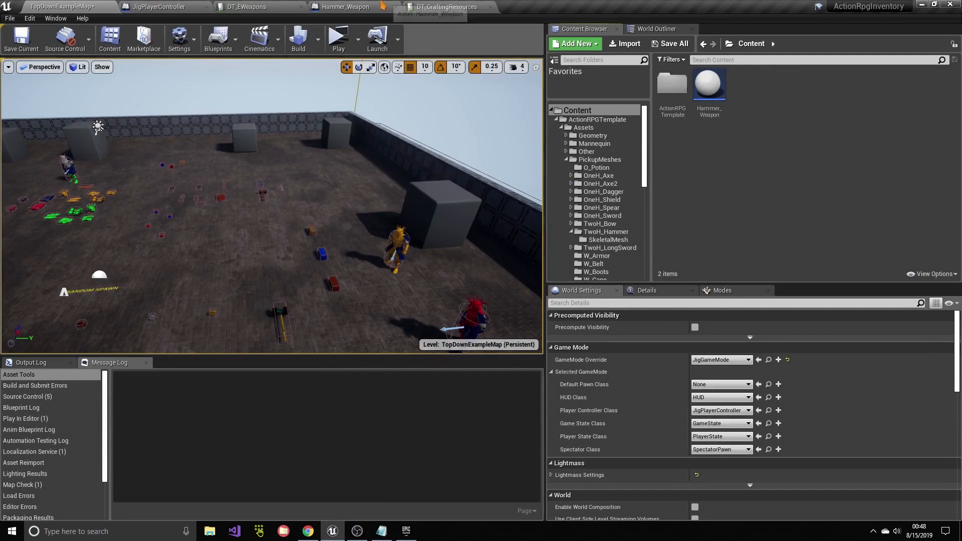
left_click(346, 7)
left_click(75, 7)
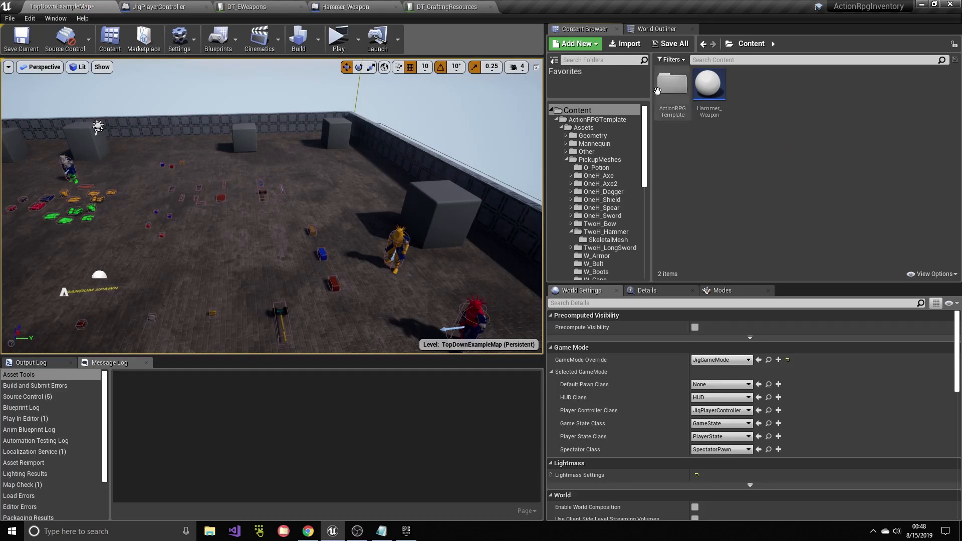
Step: Browse to the Weapons folder under ActionRPGTemplate Pickups to look over the weapon pickup blueprints
left_click(605, 120)
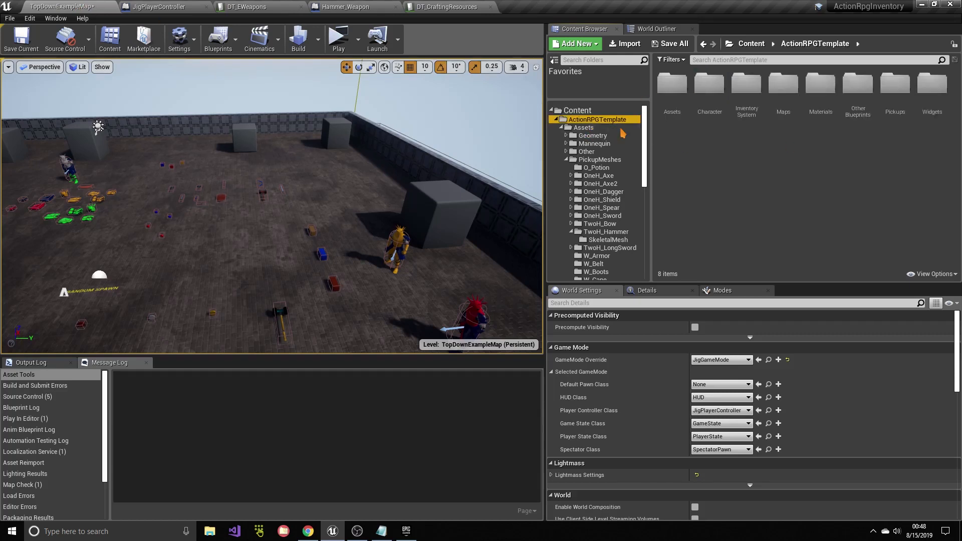
double_click(902, 117)
double_click(820, 86)
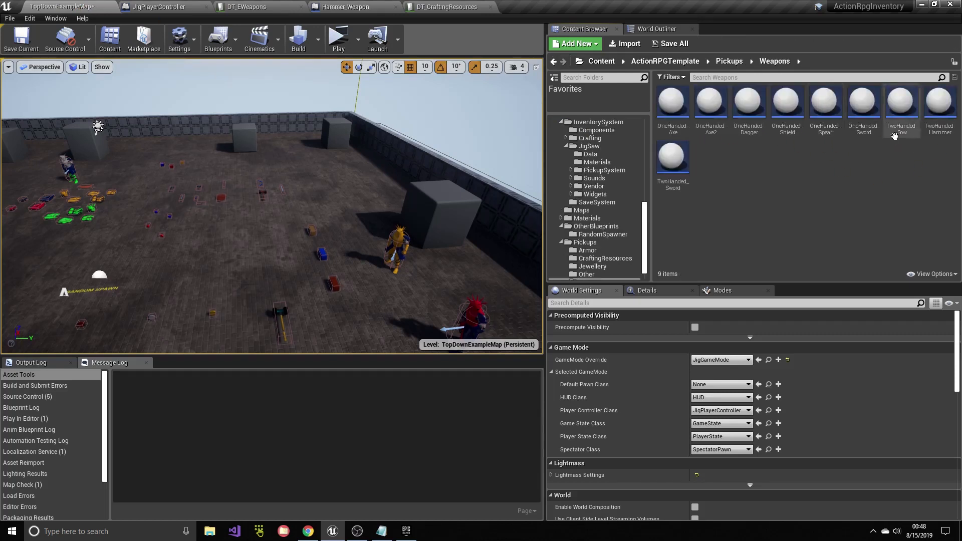
left_click(822, 111)
right_click(828, 106)
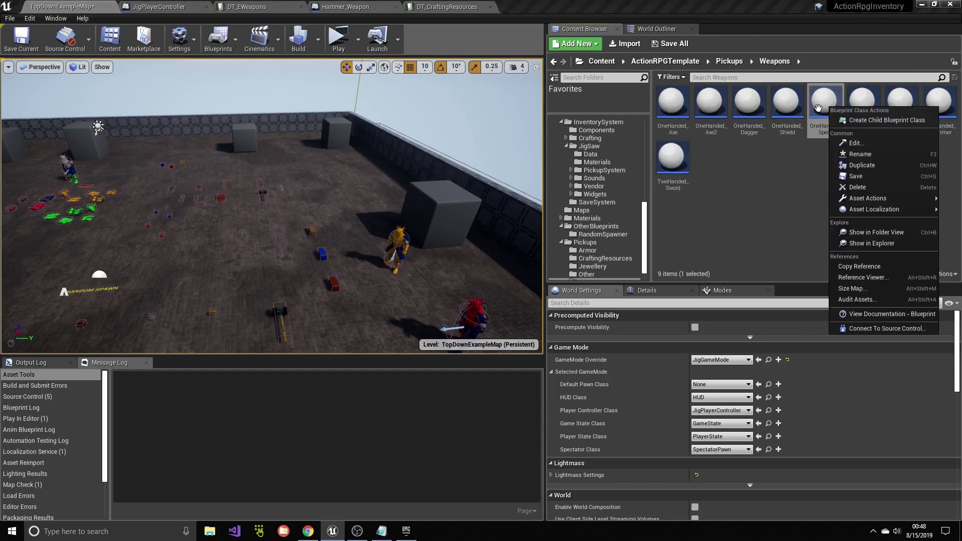
left_click(769, 161)
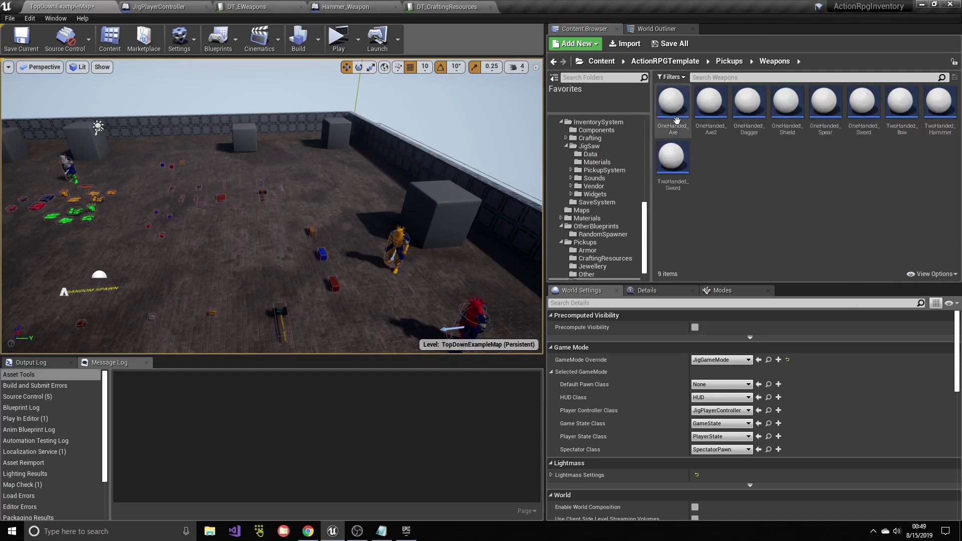
Step: Open the W_Helmet blueprint from the Pickups Armor folder in the full Blueprint editor
left_click(728, 61)
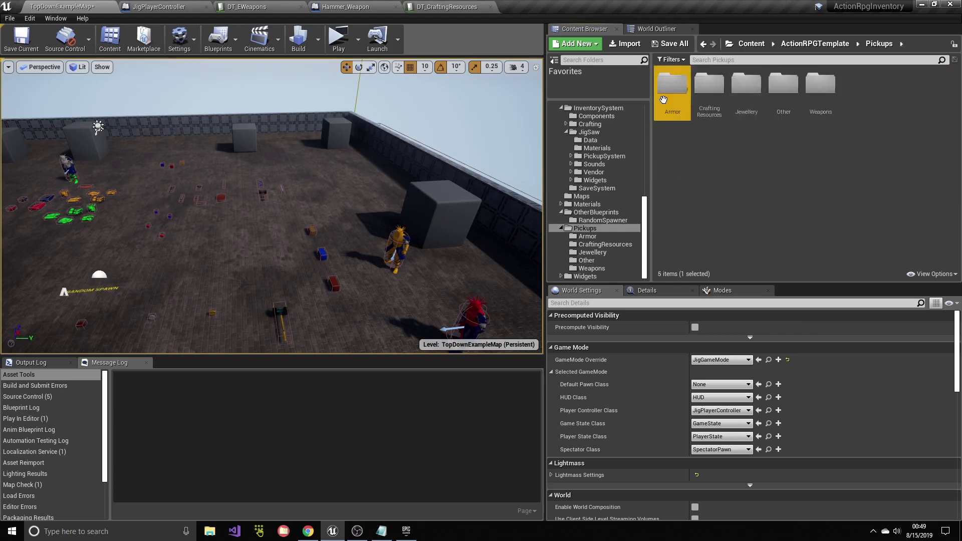
double_click(672, 83)
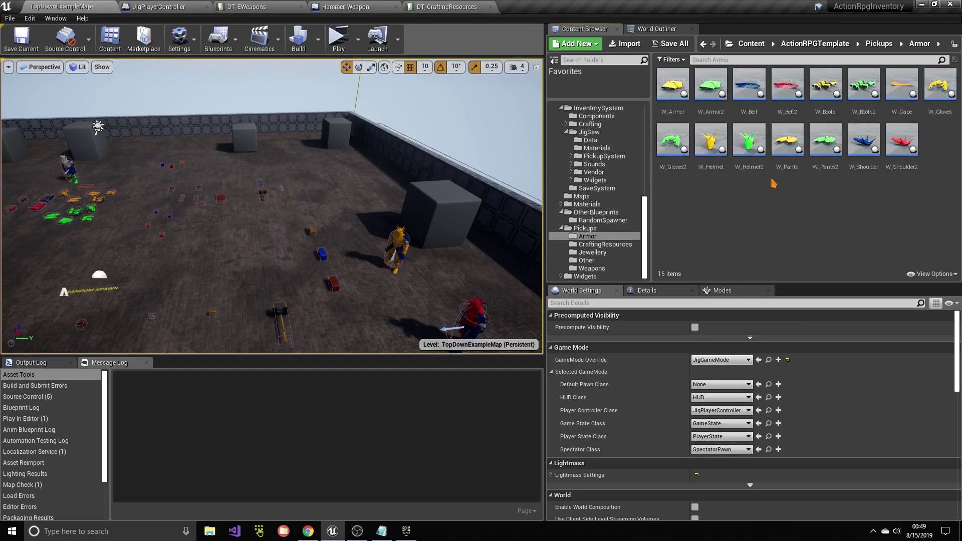
right_click(714, 144)
left_click(740, 180)
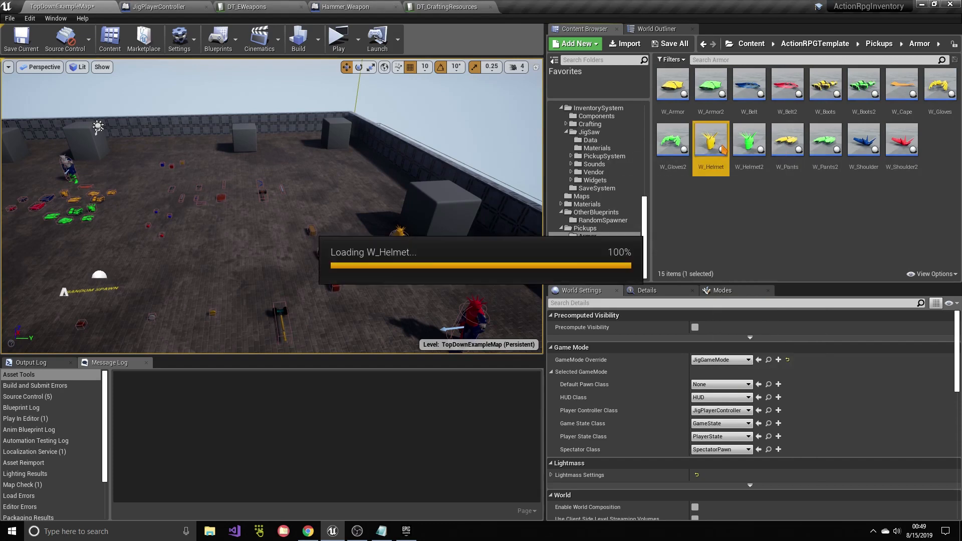
left_click(390, 78)
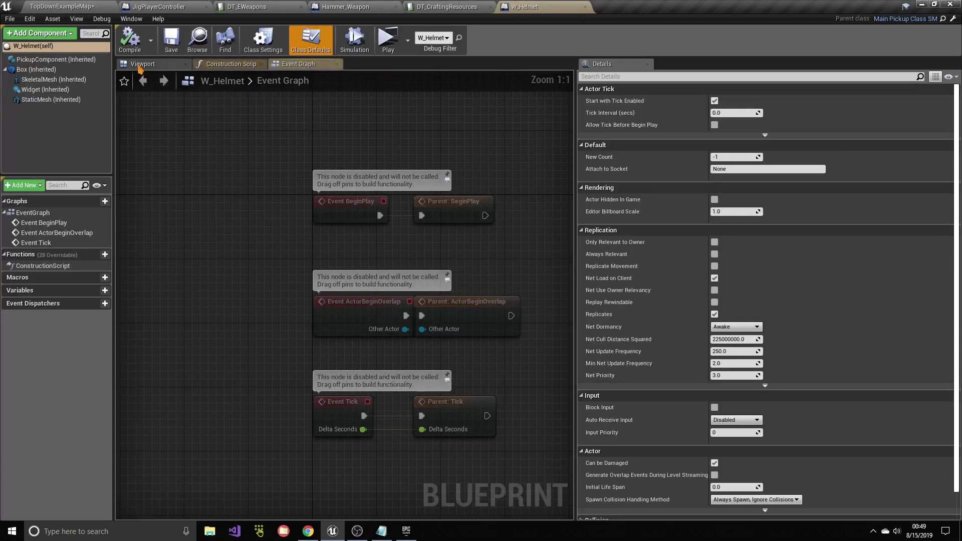
Step: Examine which static mesh is assigned to W_Helmet's inherited StaticMesh component
left_click(35, 100)
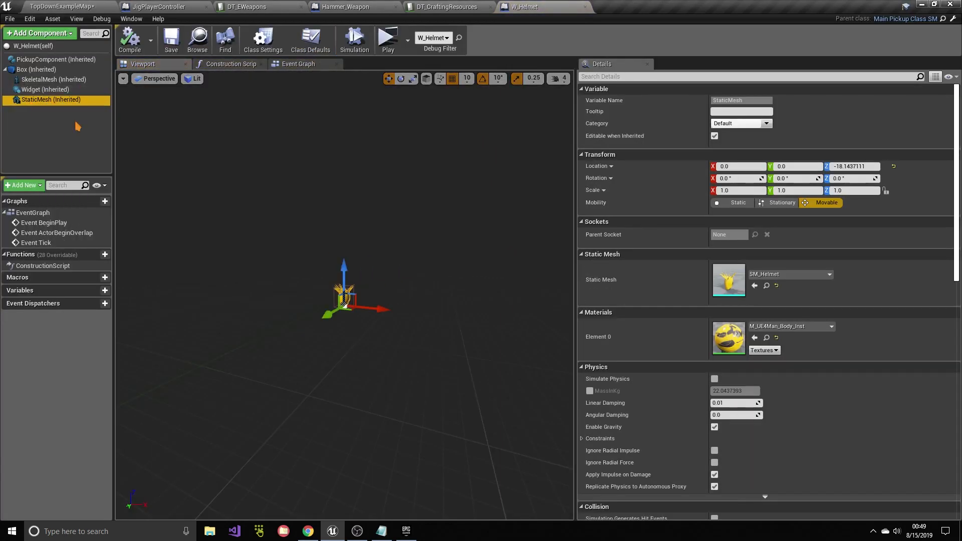
left_click(764, 277)
left_click(764, 279)
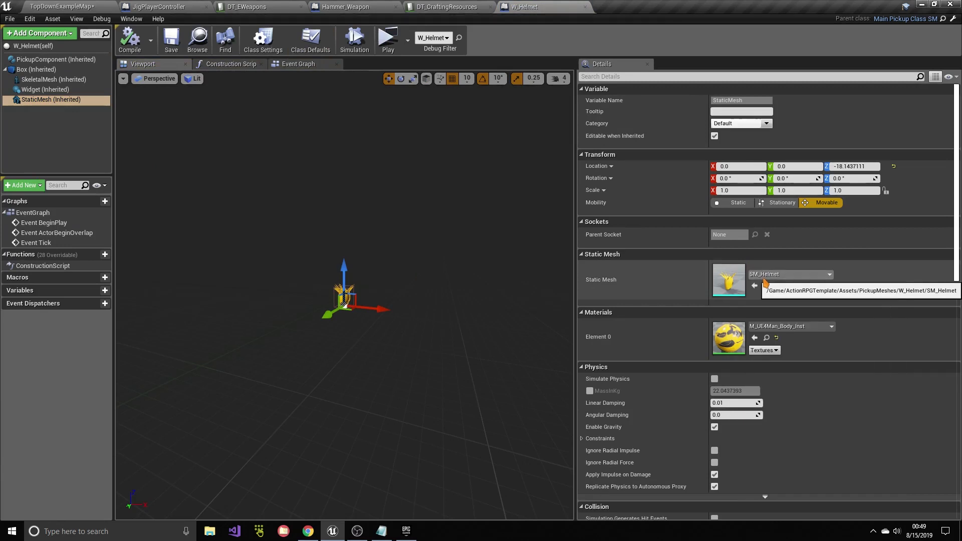
left_click(764, 278)
left_click(764, 278)
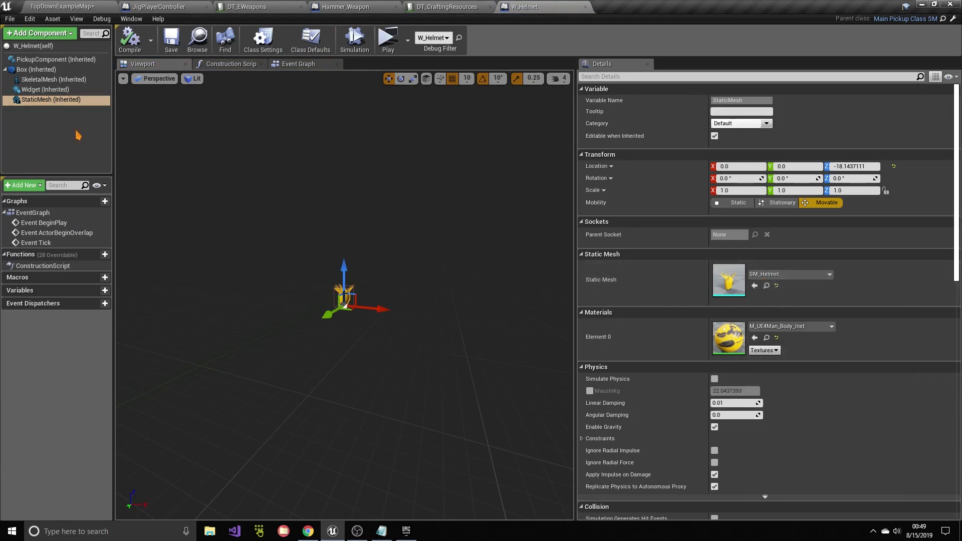
Step: Open the DT_EArmor data source from W_Helmet's PickupComponent, examine row 0's socket and EquipSkeletalMesh settings, and close the table
left_click(53, 60)
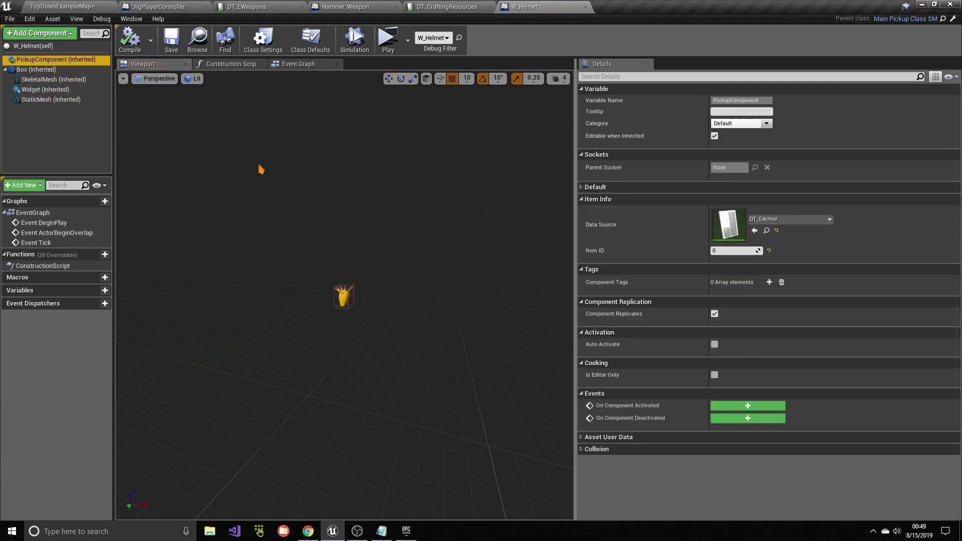
left_click(766, 231)
double_click(847, 125)
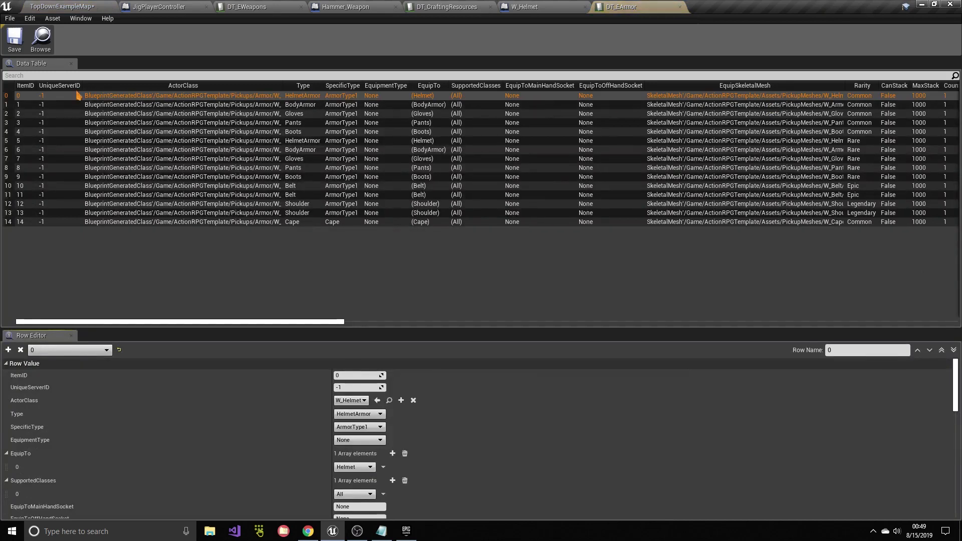
scroll(441, 446, "down", 3)
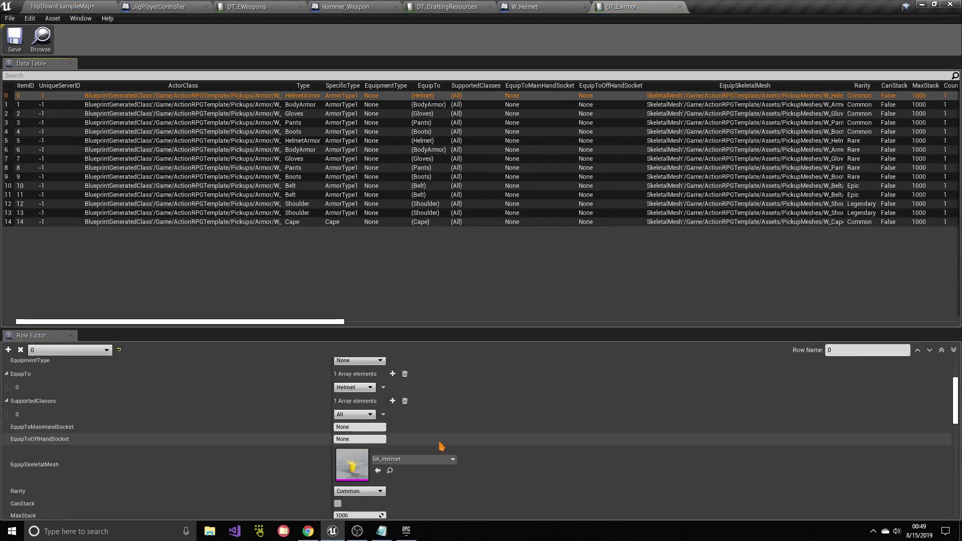
scroll(421, 444, "down", 1)
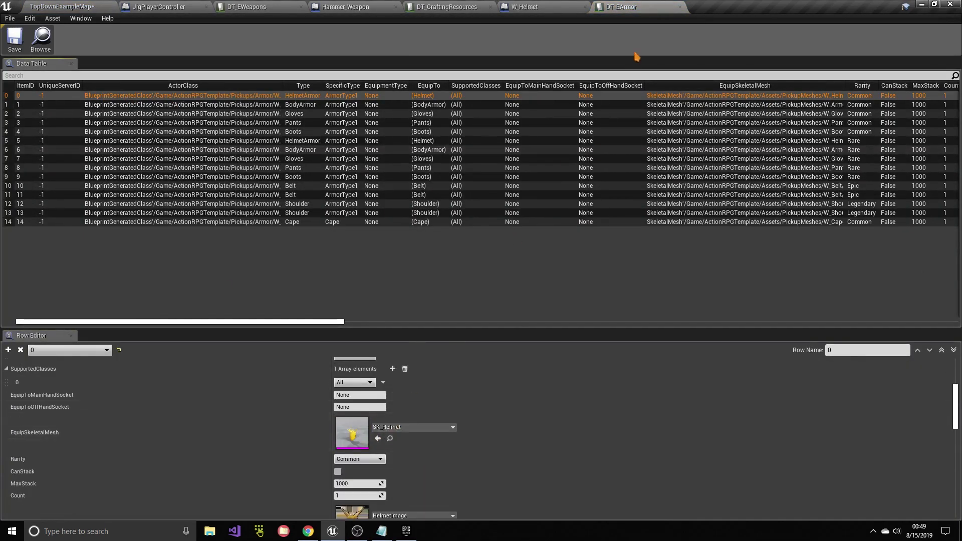
left_click(679, 6)
Step: Browse to the blueprint subfolder inside InventorySystem's Crafting folder
right_click_drag(275, 192, 283, 186)
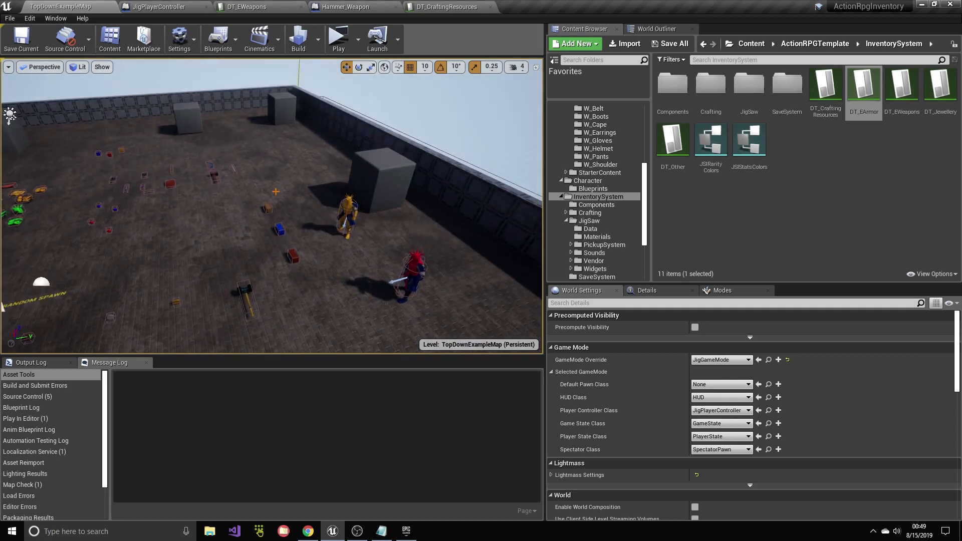
scroll(630, 157, "up", 10)
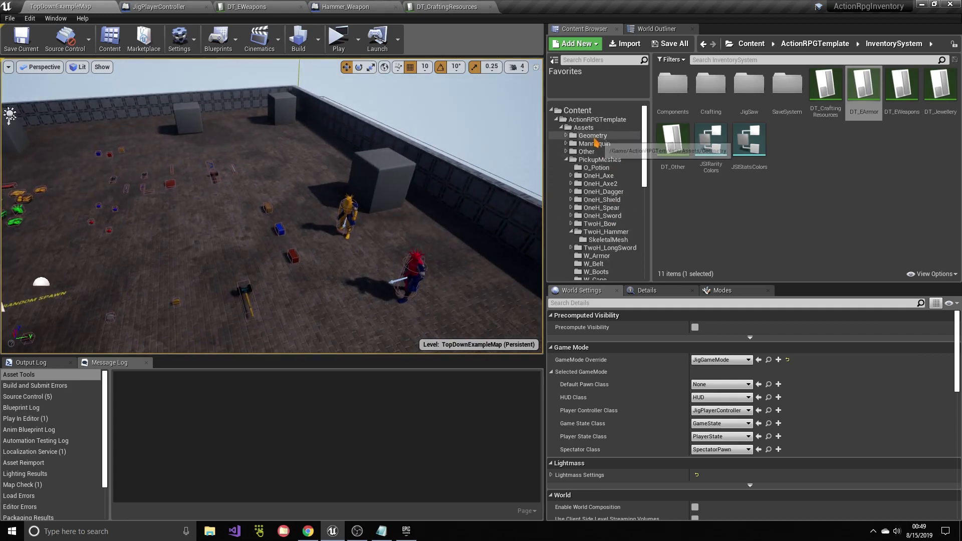
left_click(596, 119)
double_click(746, 82)
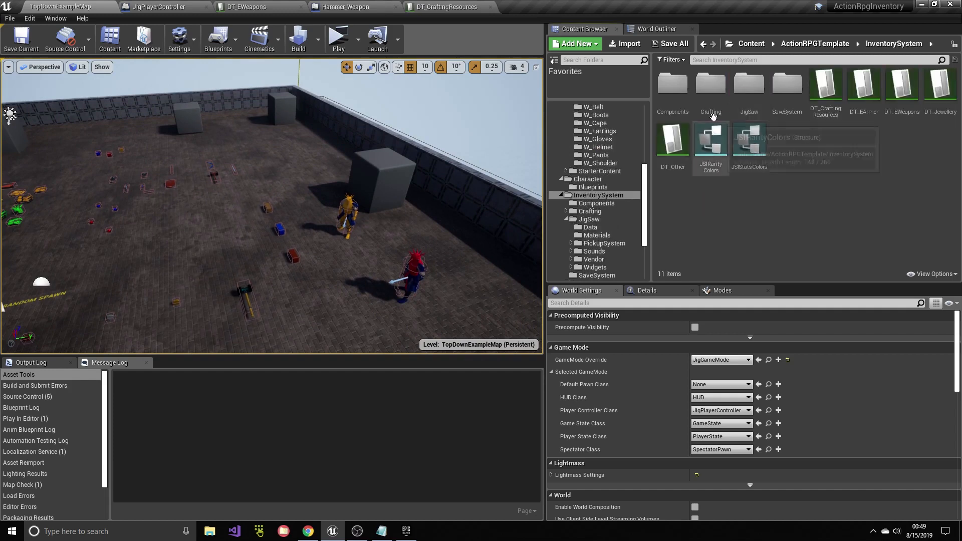
left_click(707, 102)
double_click(707, 102)
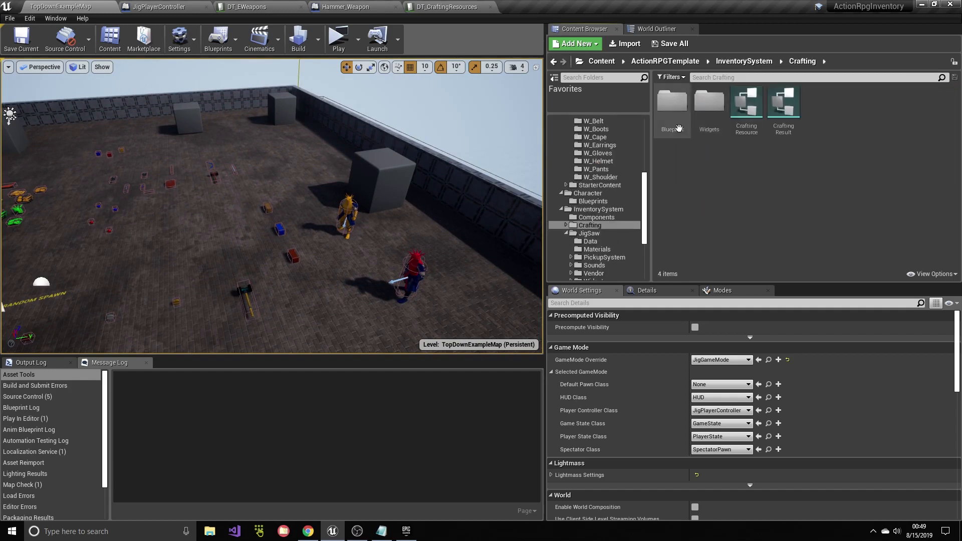
double_click(672, 93)
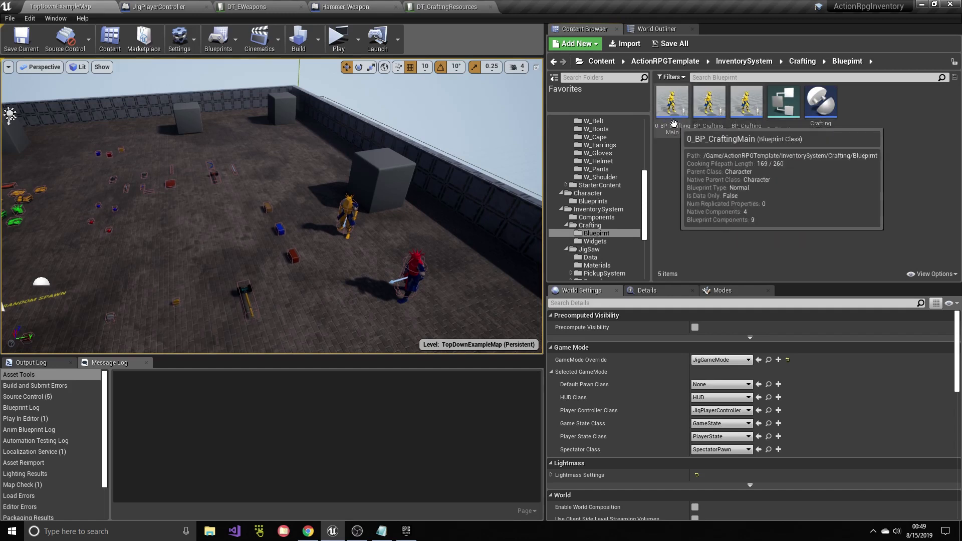
Step: Go through the crafting character blueprints, selecting 0_BP_CraftingMain, BP_Crafting_Armor and BP_CraftingWeapons in turn
left_click(656, 128)
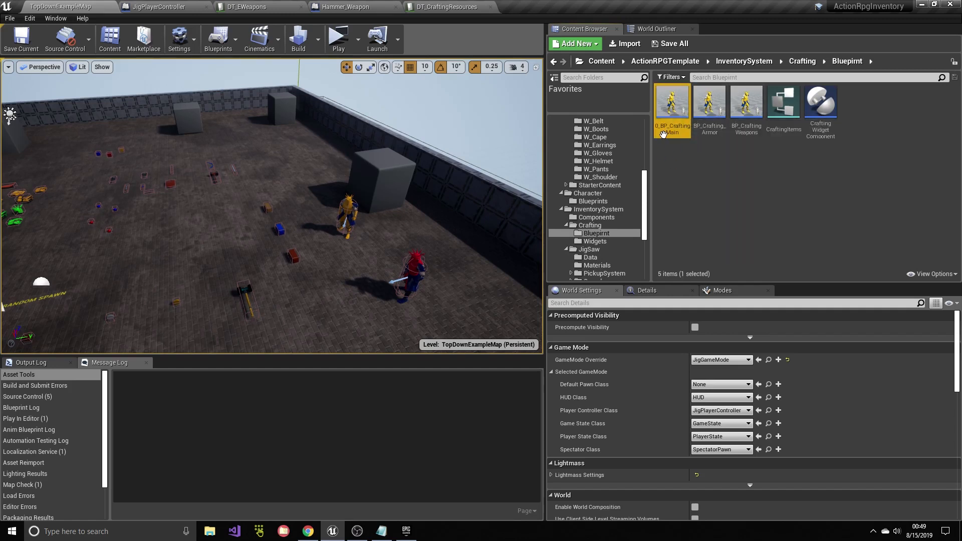
key("Right")
key("Right")
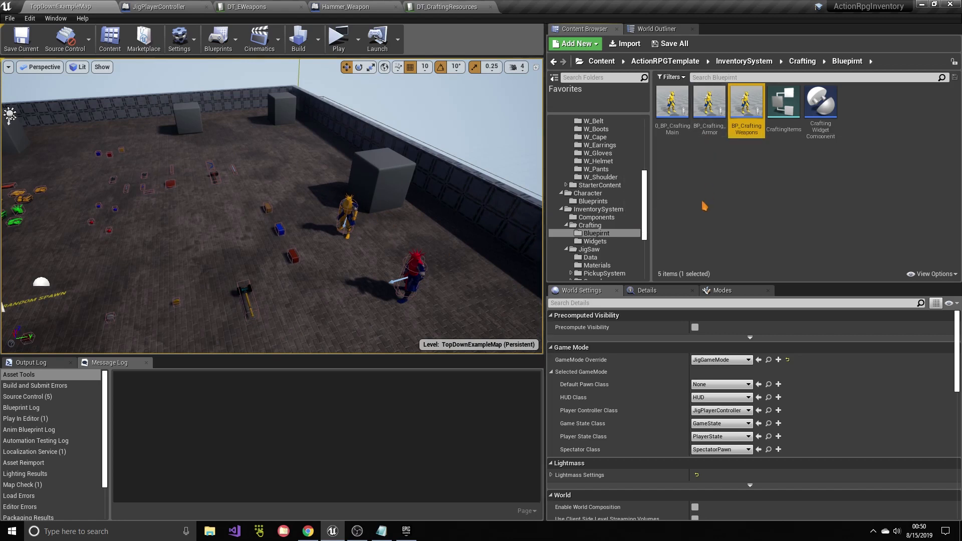
Step: Open BP_Crafting_Armor in the full Blueprint editor and show its character in the viewport
double_click(712, 144)
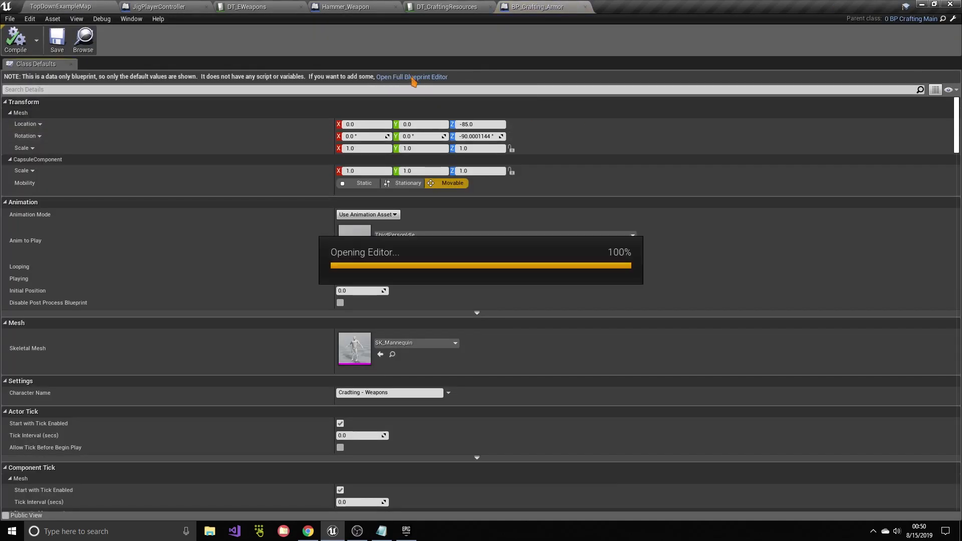
left_click(413, 78)
left_click(163, 66)
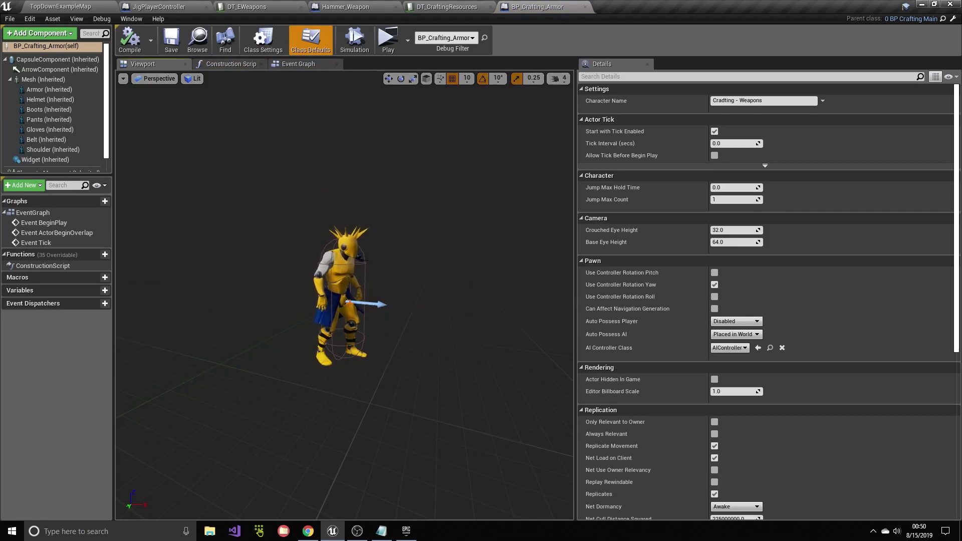
Step: Select BP_Crafting_Armor's CraftingWidgetComponent and widen its details to examine the Available Craft Items array
left_click(48, 110)
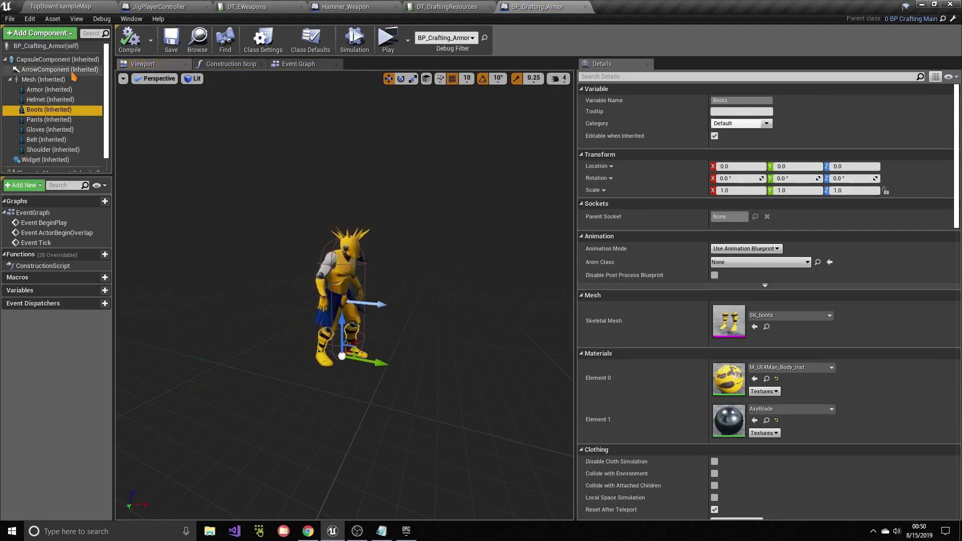
scroll(40, 160, "down", 1)
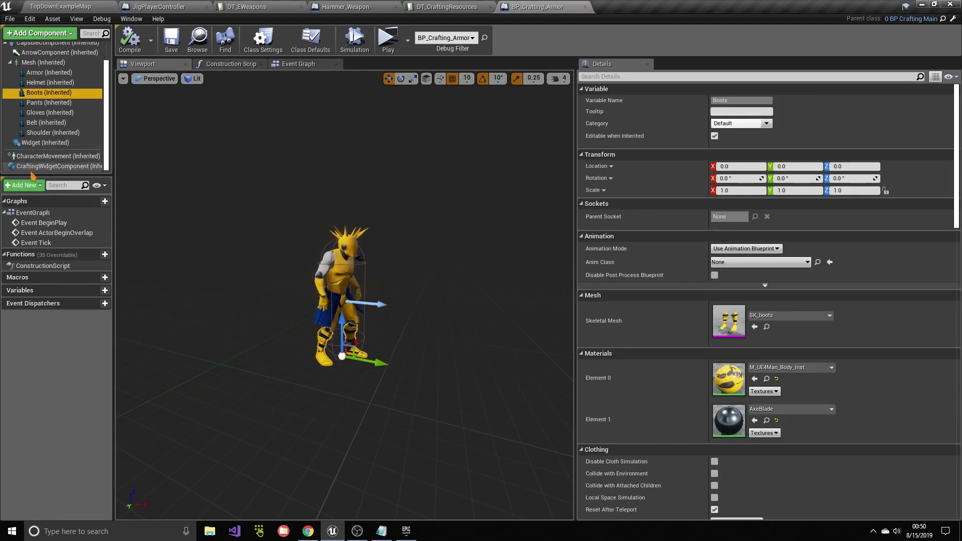
left_click(45, 166)
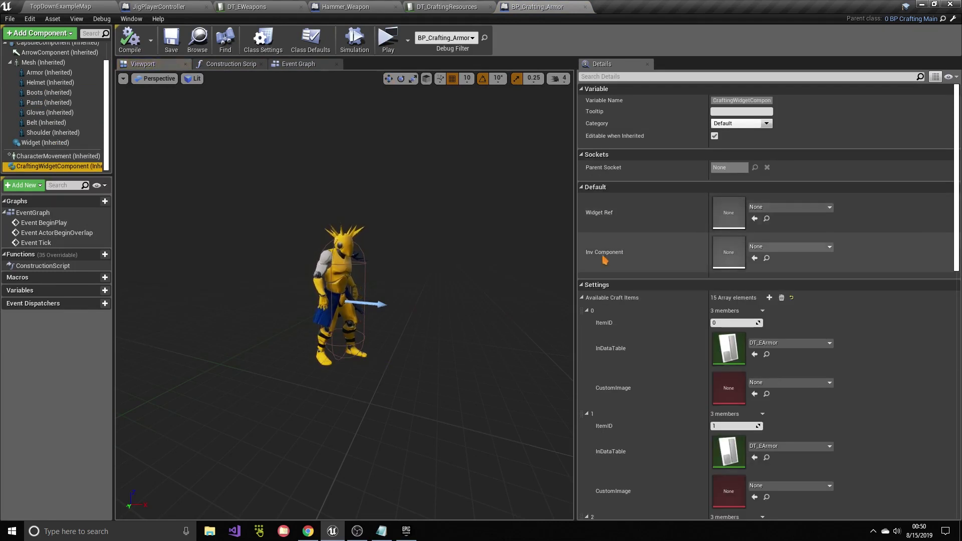
left_click_drag(576, 251, 493, 280)
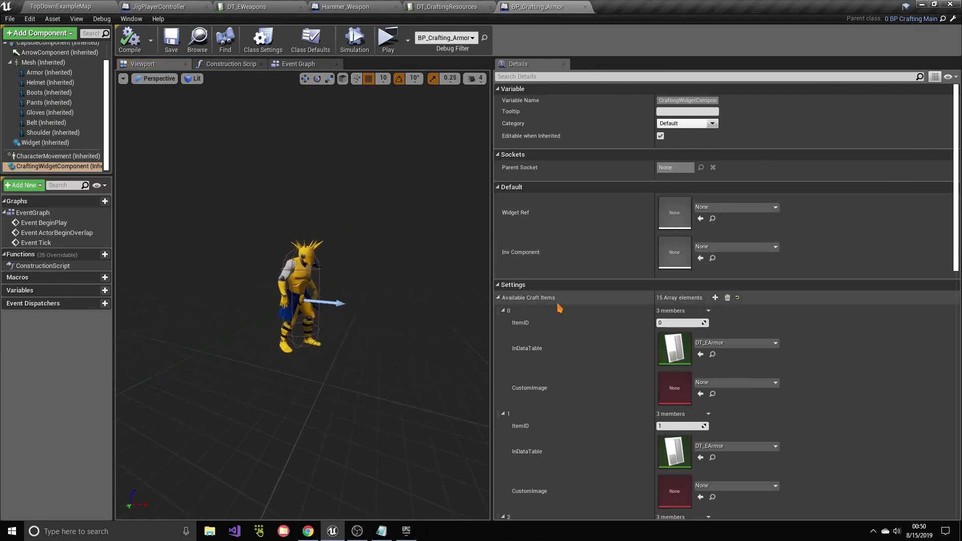
scroll(560, 311, "down", 2)
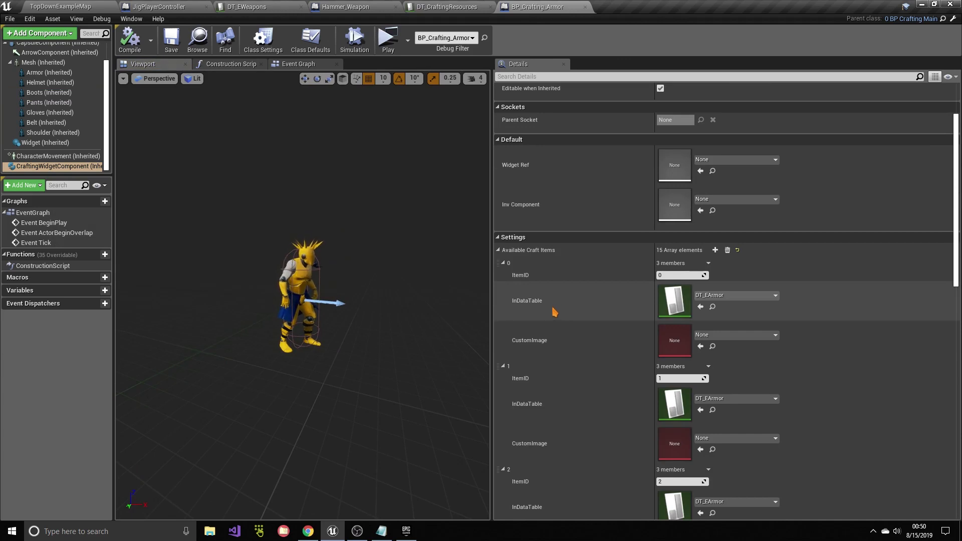
Step: Collapse Available Craft Items elements 0 to 2, and examine element 0's ItemID, InDataTable and CustomImage fields
left_click(503, 263)
left_click(503, 275)
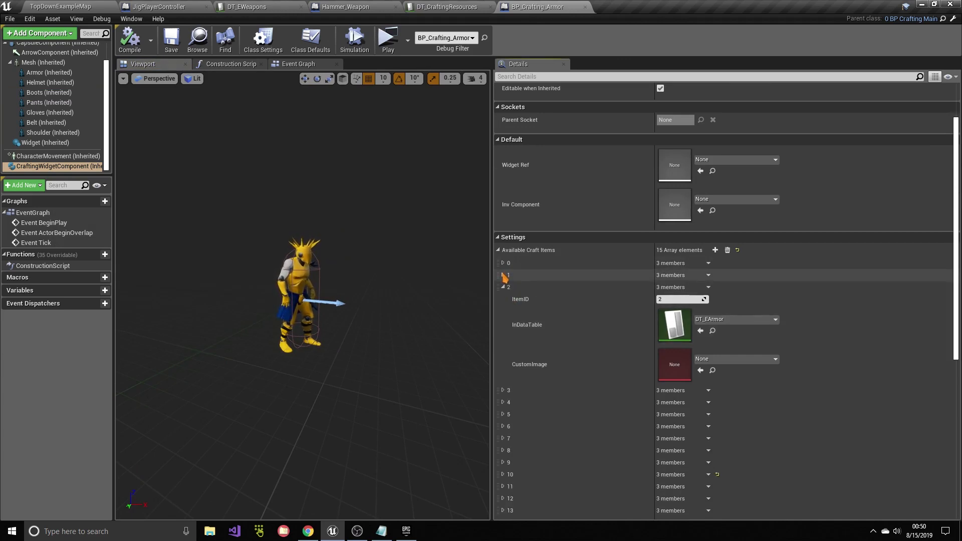
left_click(503, 287)
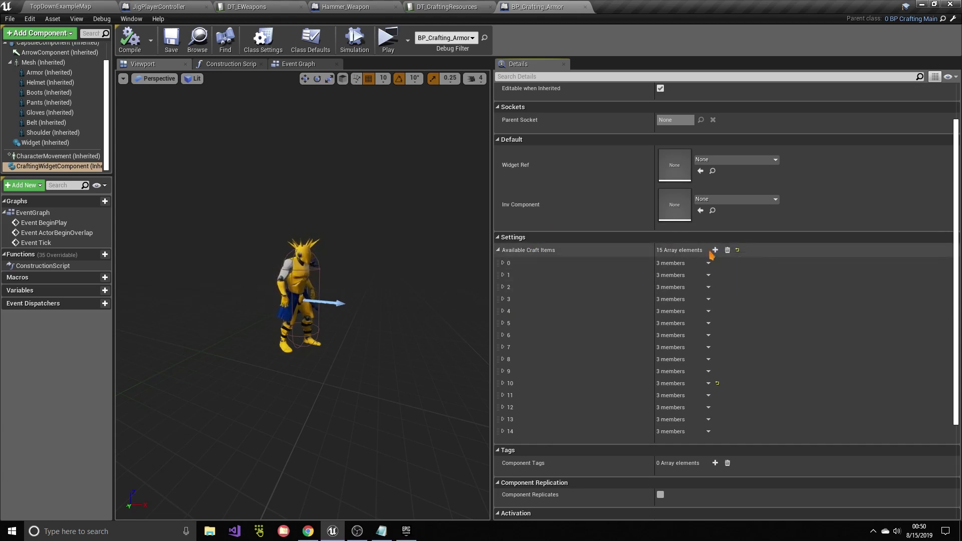
left_click(503, 262)
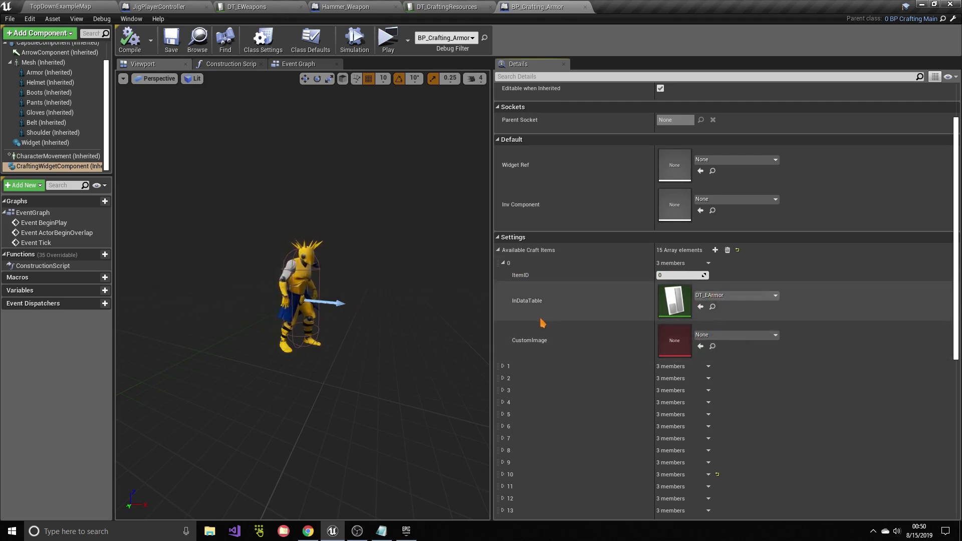
left_click(503, 263)
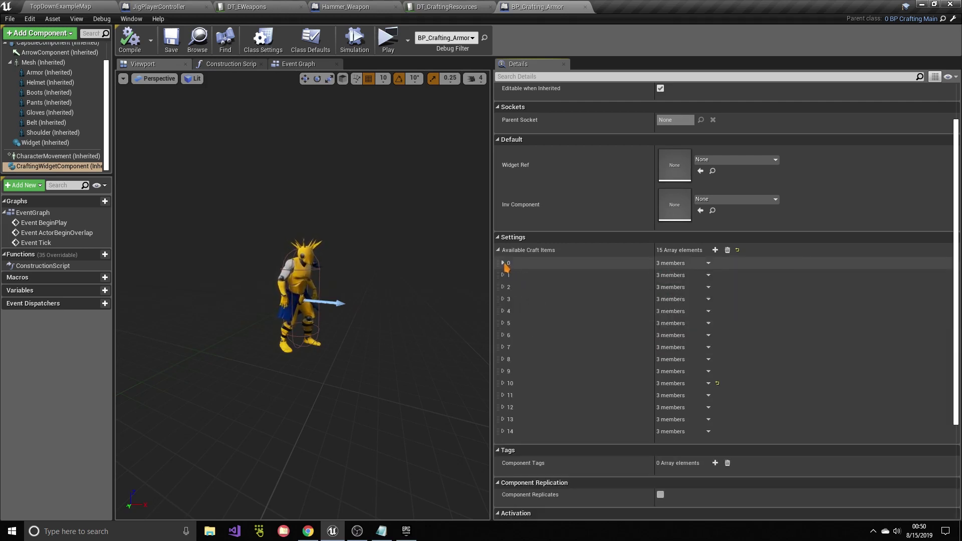
Step: Close BP_Crafting_Armor and select the 0_BP_CraftingMain blueprint in the crafting blueprint folder
left_click(584, 6)
left_click(76, 6)
left_click(698, 153)
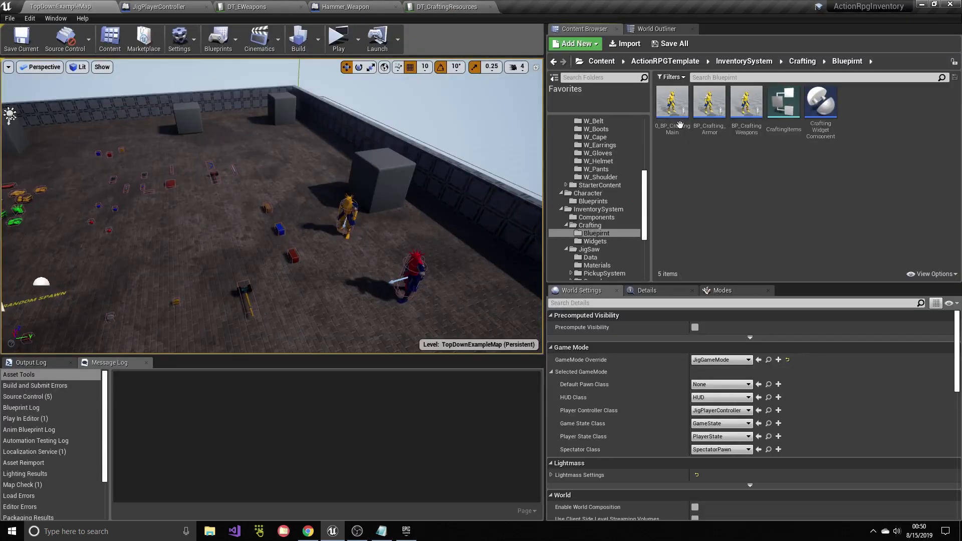
left_click(659, 120)
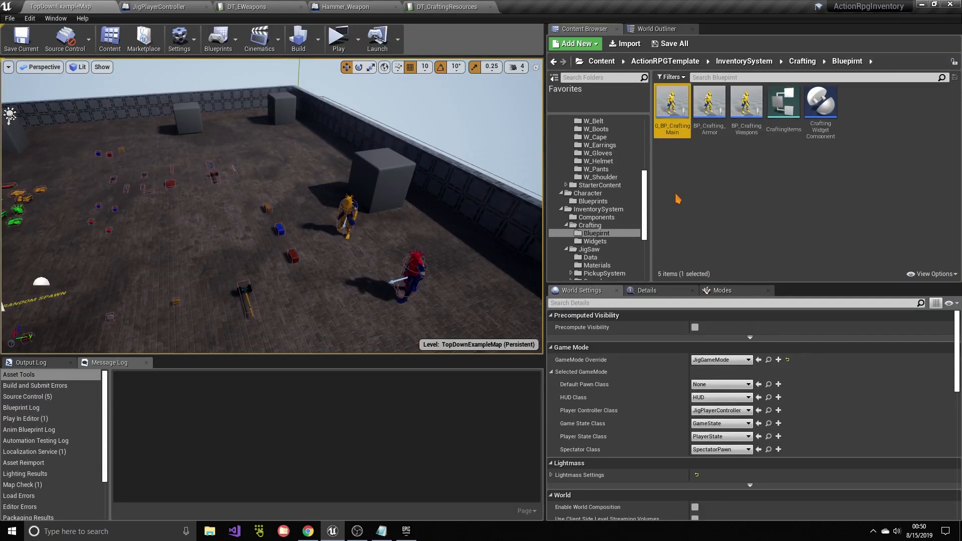
Step: Create a child Blueprint of 0_BP_CraftingMain named NewCraftingDude and place it on the open floor of the level
right_click(676, 126)
left_click(706, 139)
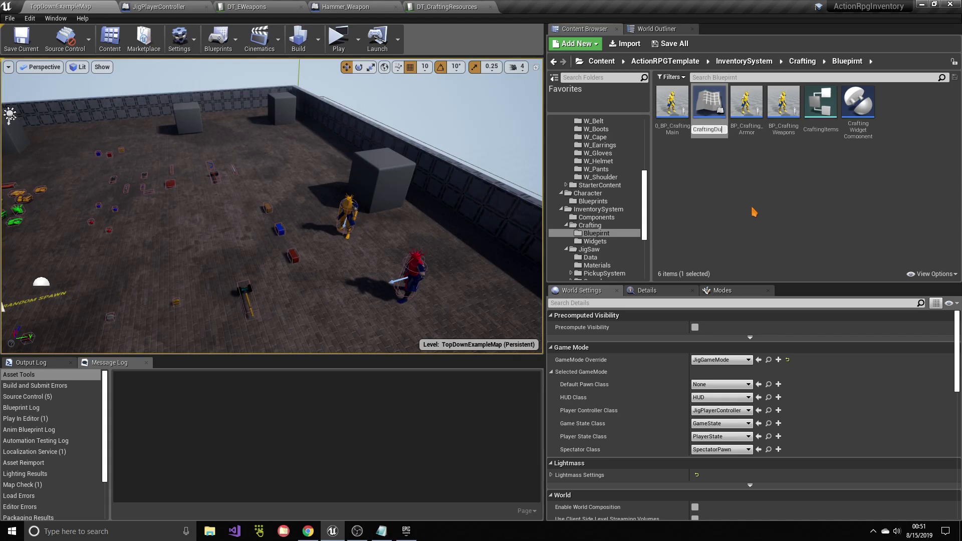
type("de")
key("Return")
left_click(866, 161)
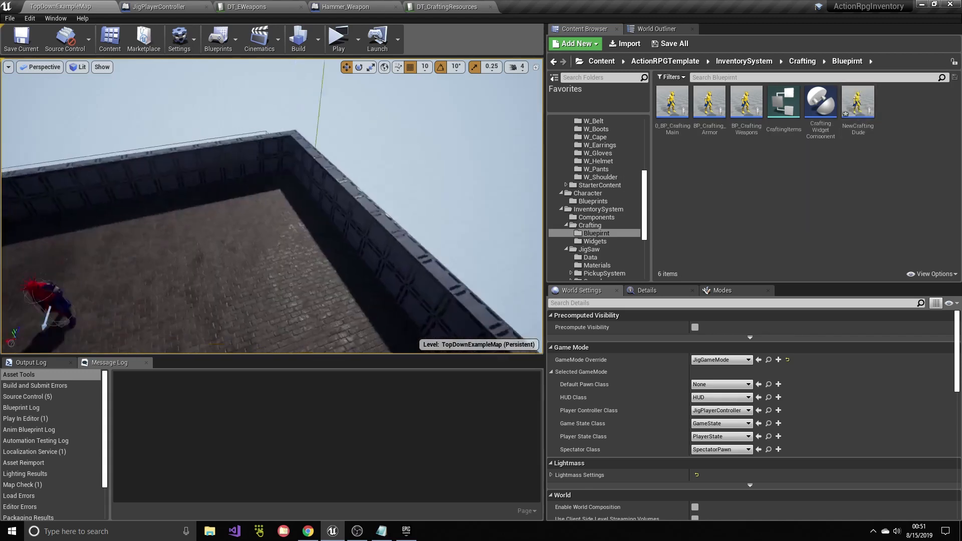
left_click_drag(857, 105, 328, 270)
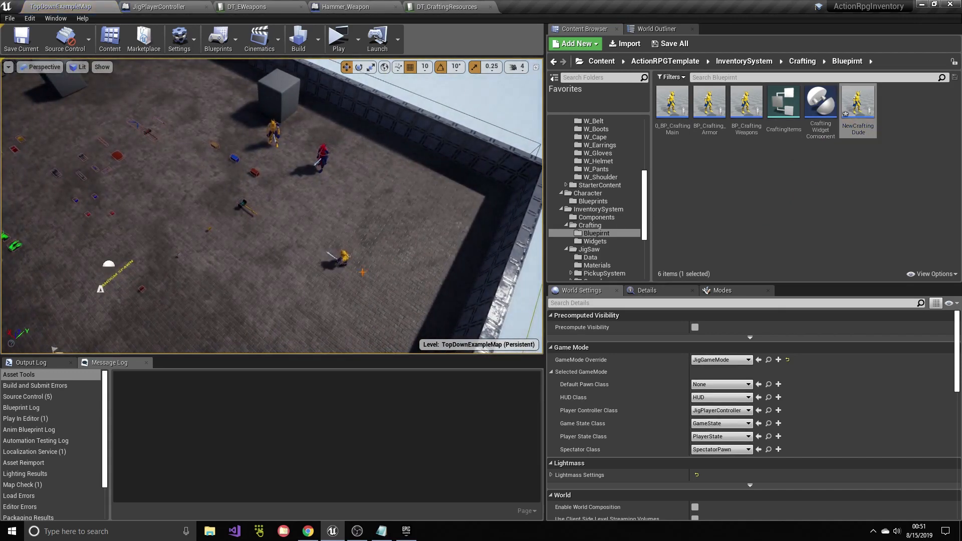
Step: Open the NewCraftingDude Blueprint and set its Character Name to "Crafting - Something"
double_click(858, 105)
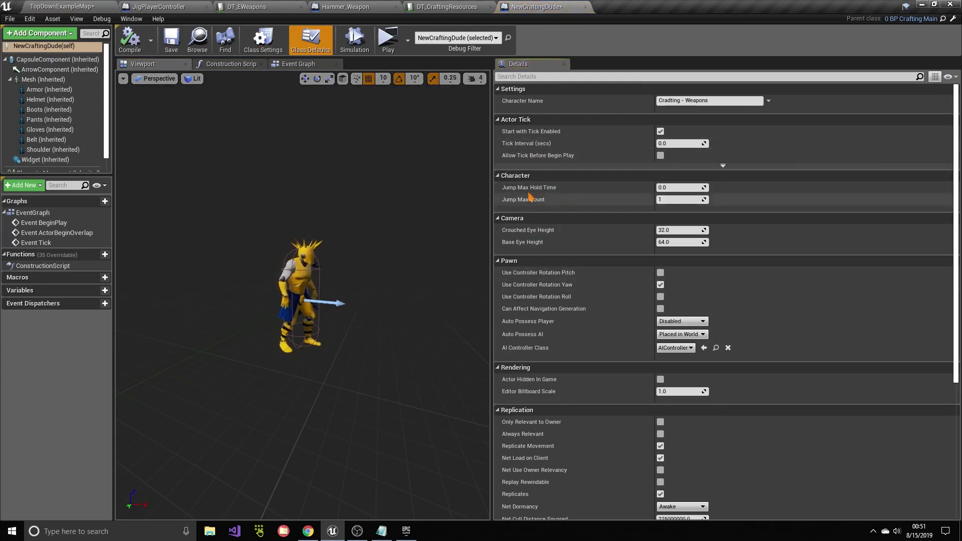
scroll(543, 253, "down", 5)
scroll(546, 257, "down", 2)
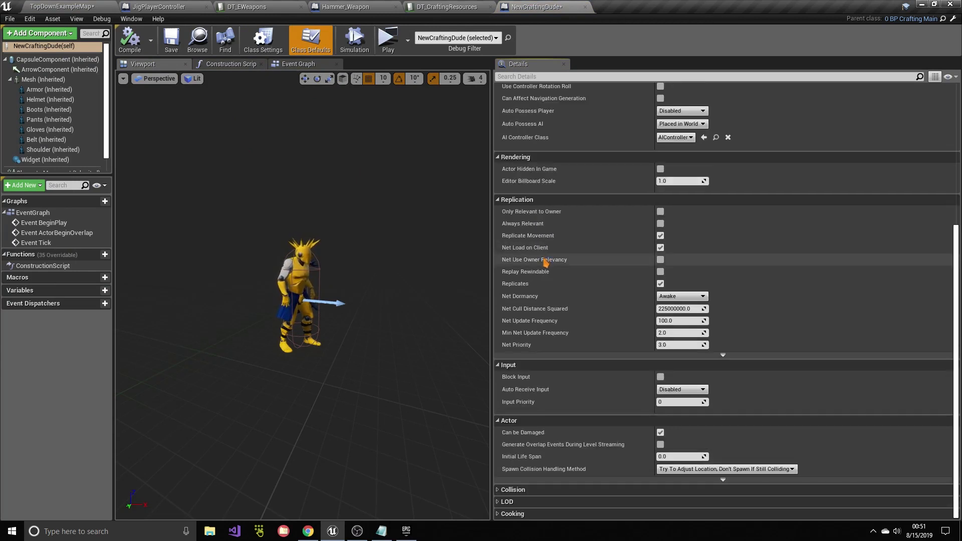
scroll(545, 258, "up", 7)
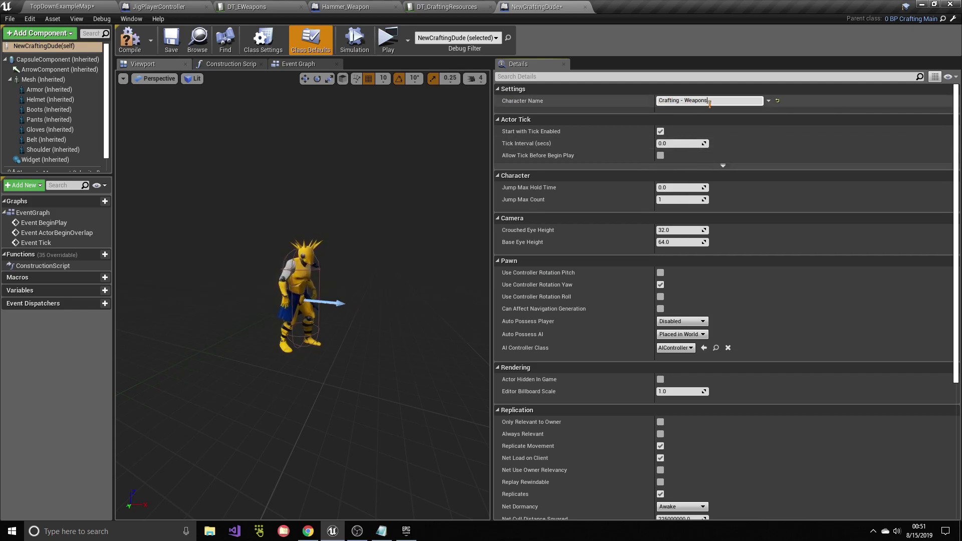
double_click(694, 100)
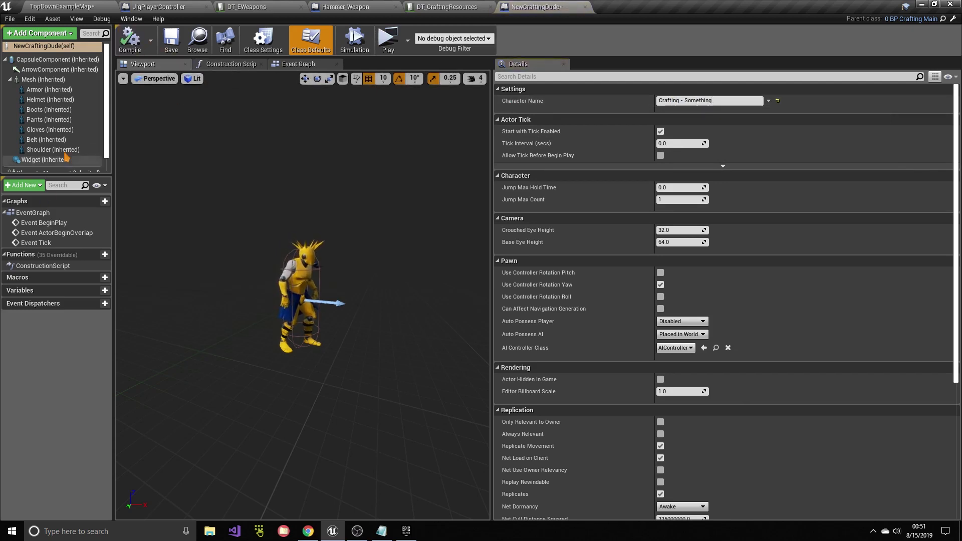
Step: Empty the Available Craft Items array of NewCraftingDude's CraftingWidgetComponent and add one new element to it
scroll(50, 150, "down", 1)
left_click(37, 168)
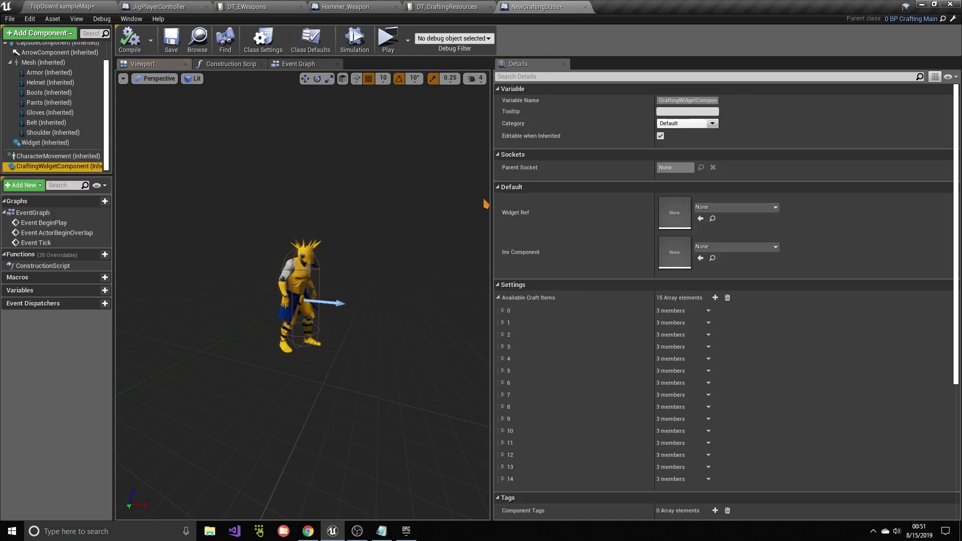
left_click(727, 298)
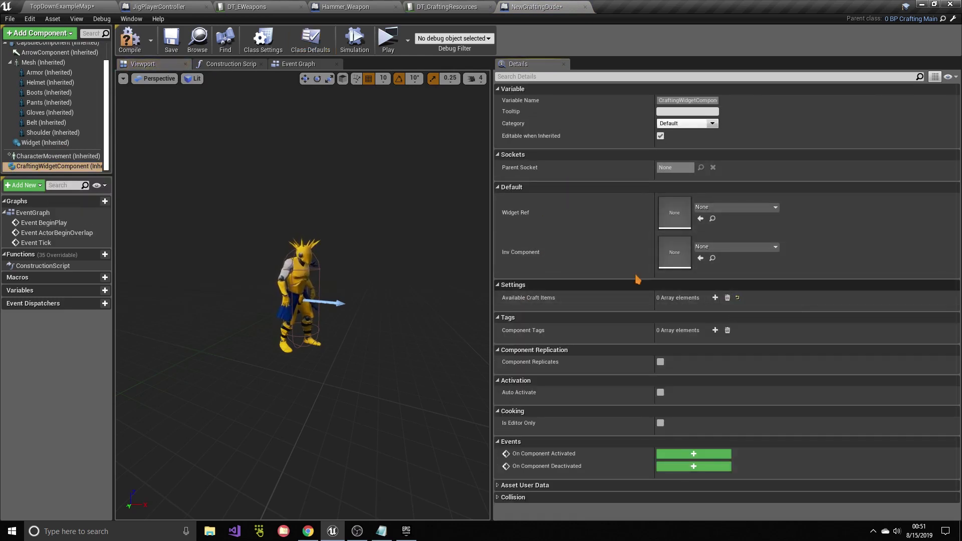
left_click(715, 298)
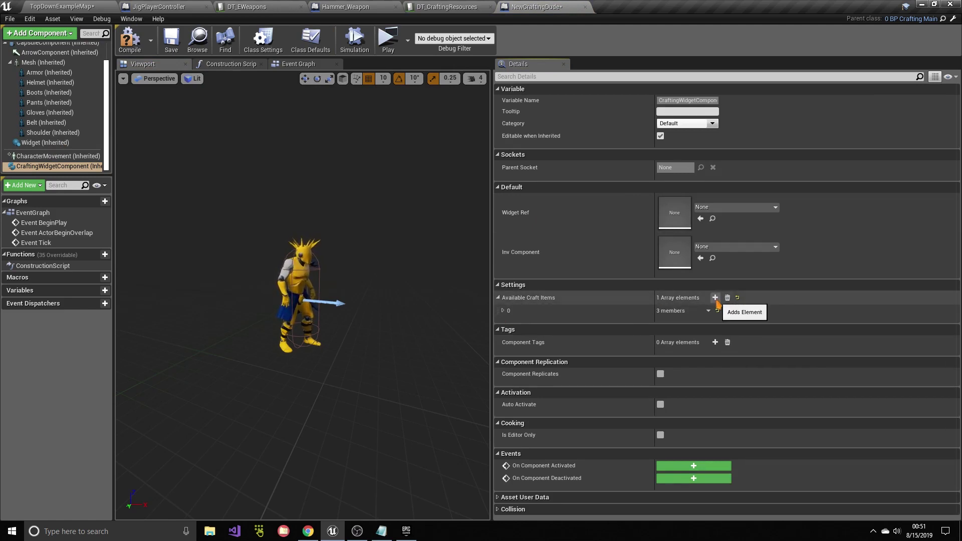
Step: Set craft item element 0 to ItemID 9 with InDataTable DT_EWeapons, and compile and save the Blueprint
left_click(503, 311)
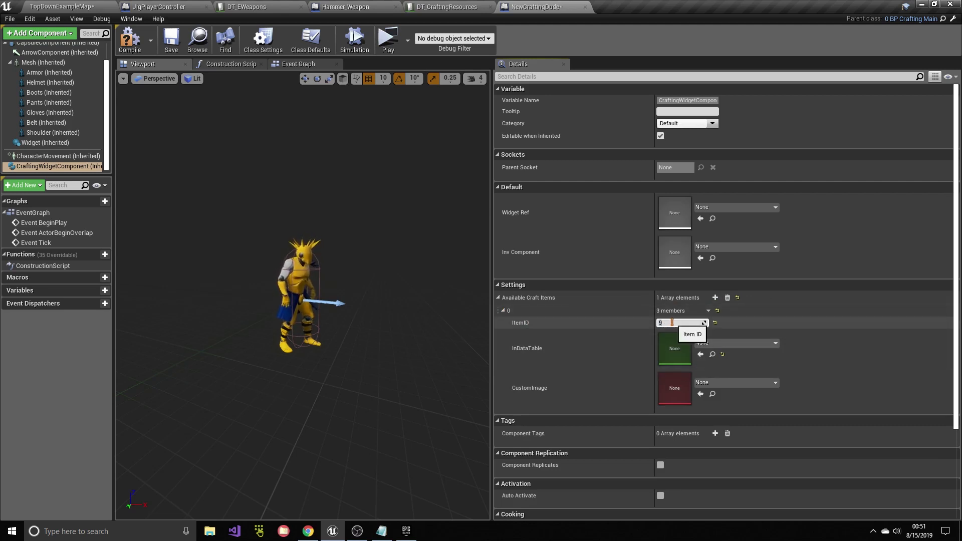
left_click(733, 343)
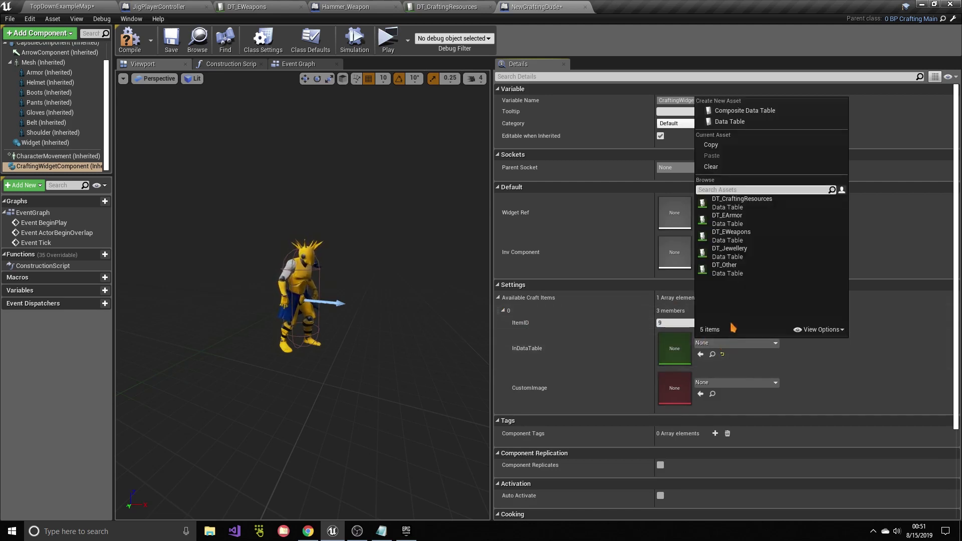
left_click(731, 235)
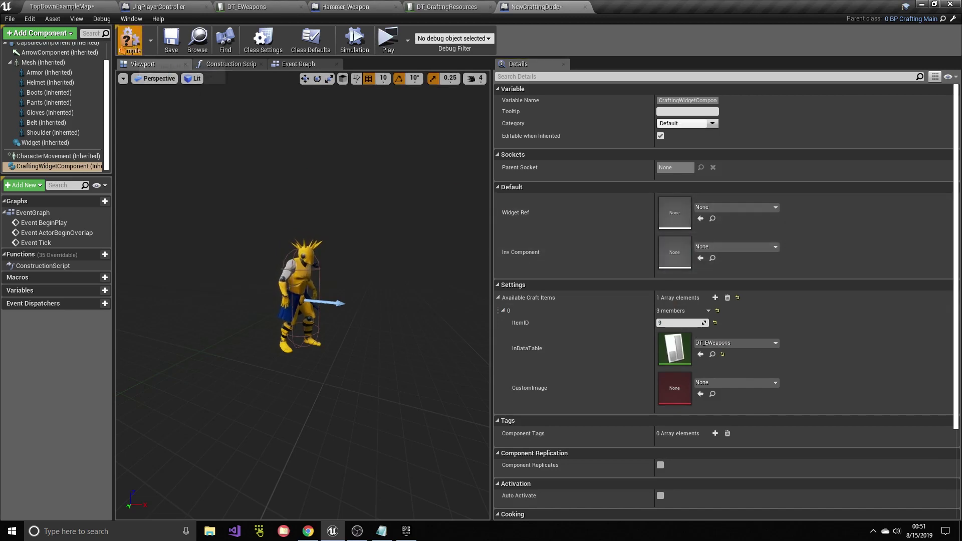
left_click(172, 39)
Step: Play the level to check the new crafting character's recipe list against the inventory, and end the preview
left_click(71, 3)
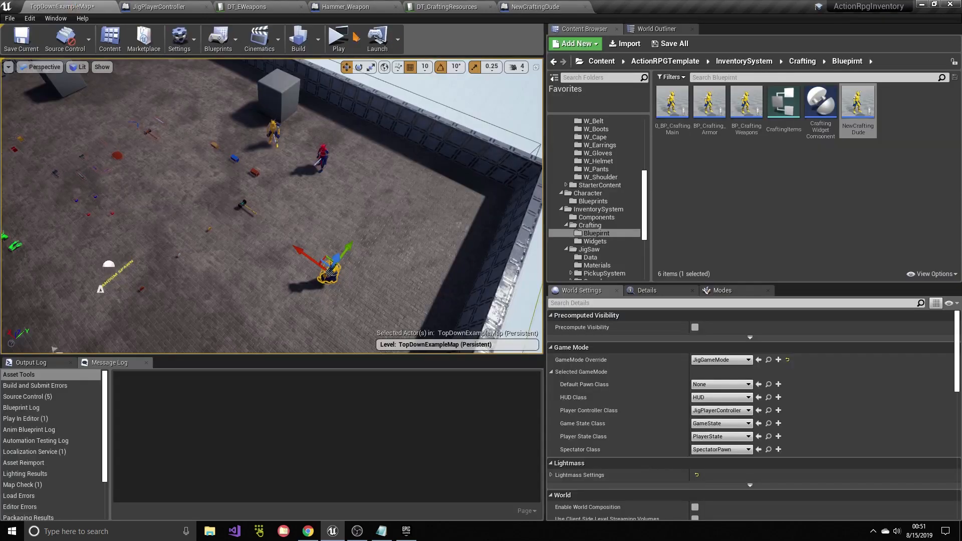
left_click(339, 36)
left_click(769, 79)
left_click_drag(727, 346, 561, 421)
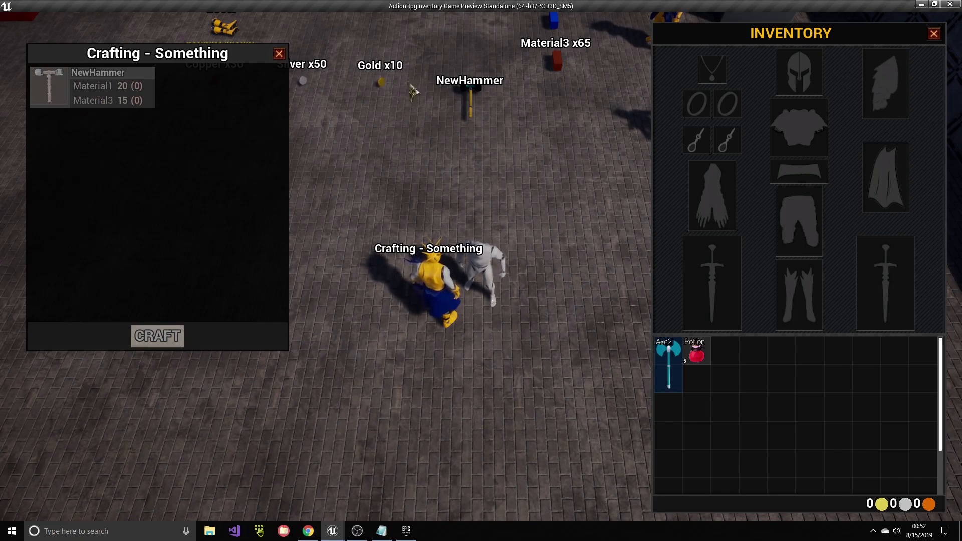
left_click(558, 161)
left_click(517, 200)
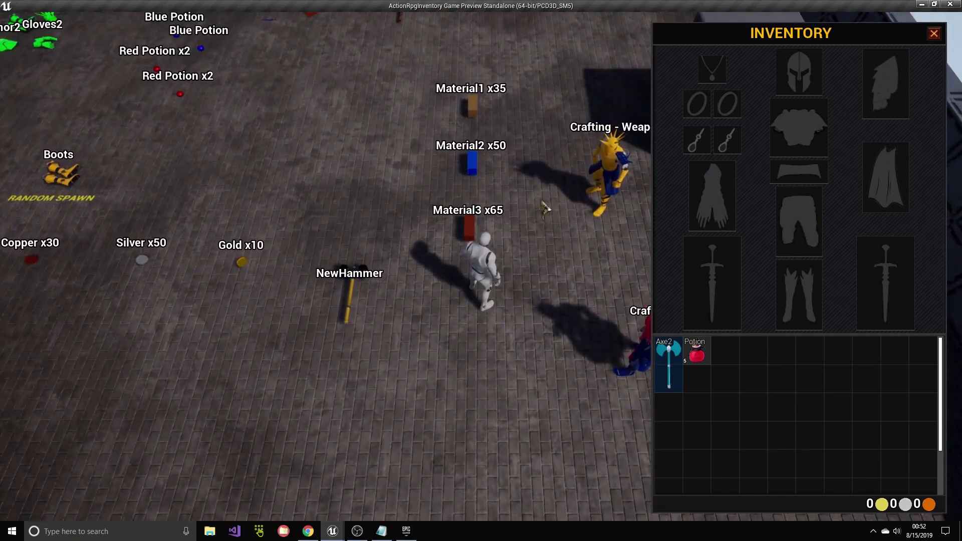
key("Escape")
Step: Place a C_Material4 pickup from Pickups/CraftingResources on the level floor and set its New Count to 999
right_click_drag(401, 220, 395, 186)
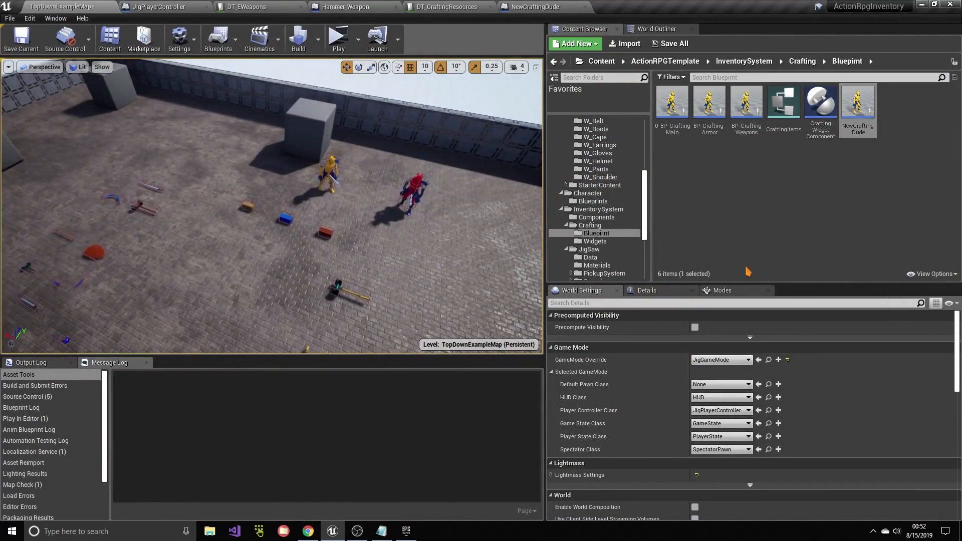
scroll(591, 137, "up", 7)
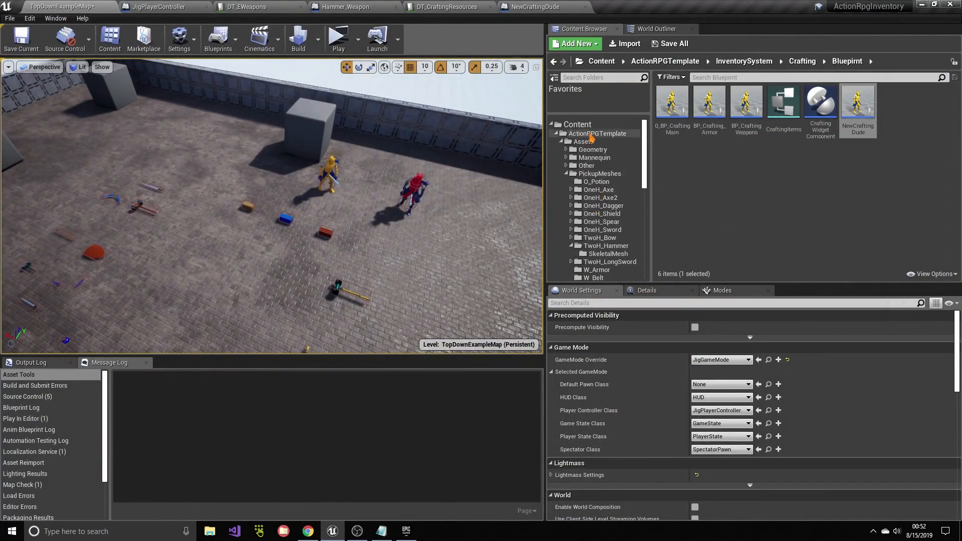
left_click(592, 135)
double_click(895, 101)
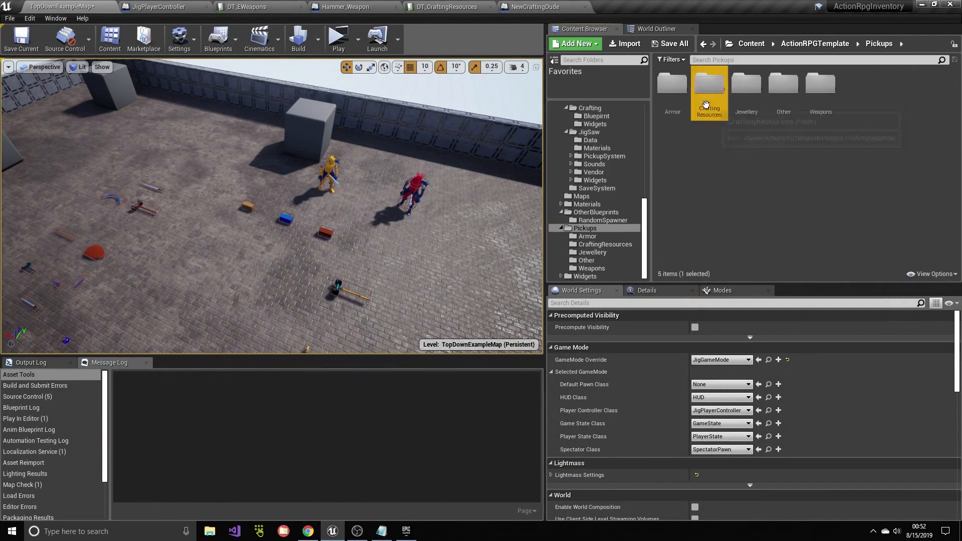
double_click(711, 125)
right_click_drag(476, 231, 457, 232)
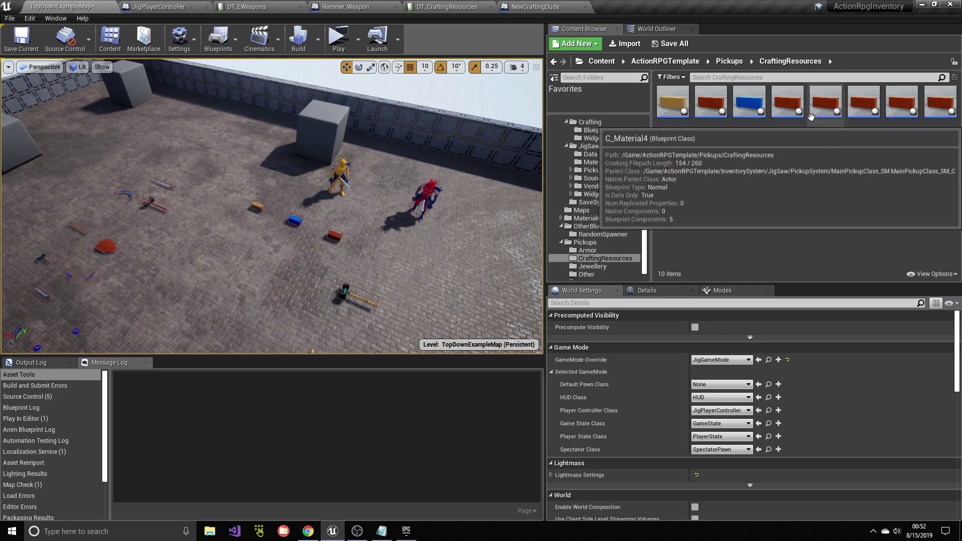
left_click_drag(824, 132, 217, 278)
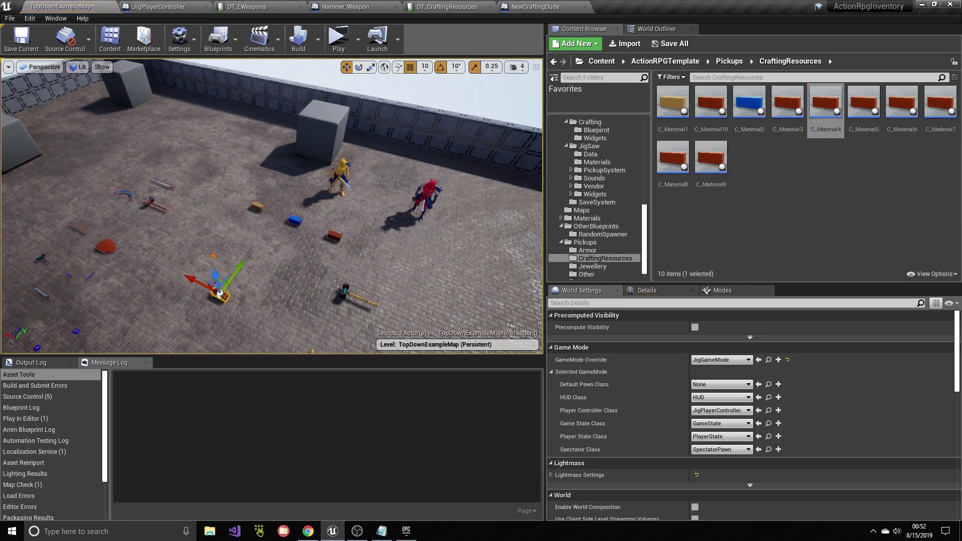
scroll(630, 428, "up", 5)
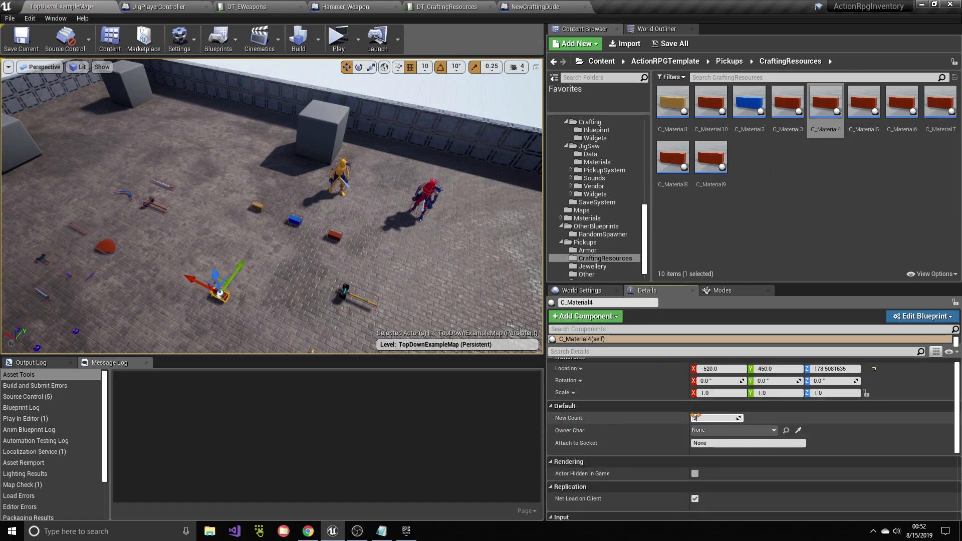
Step: Play the level and collect the Material3, Material2 and Material1 pickups near the crafting characters
left_click(338, 37)
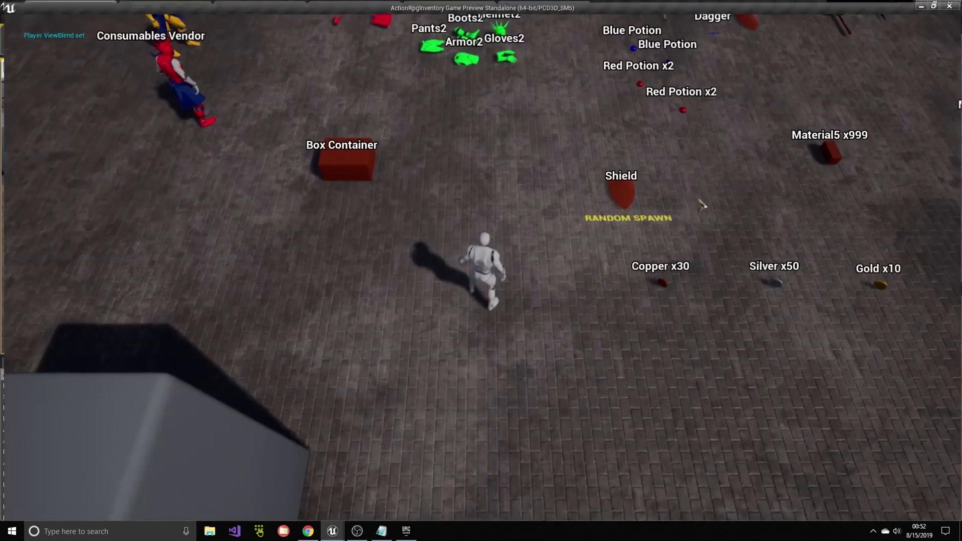
left_click(701, 204)
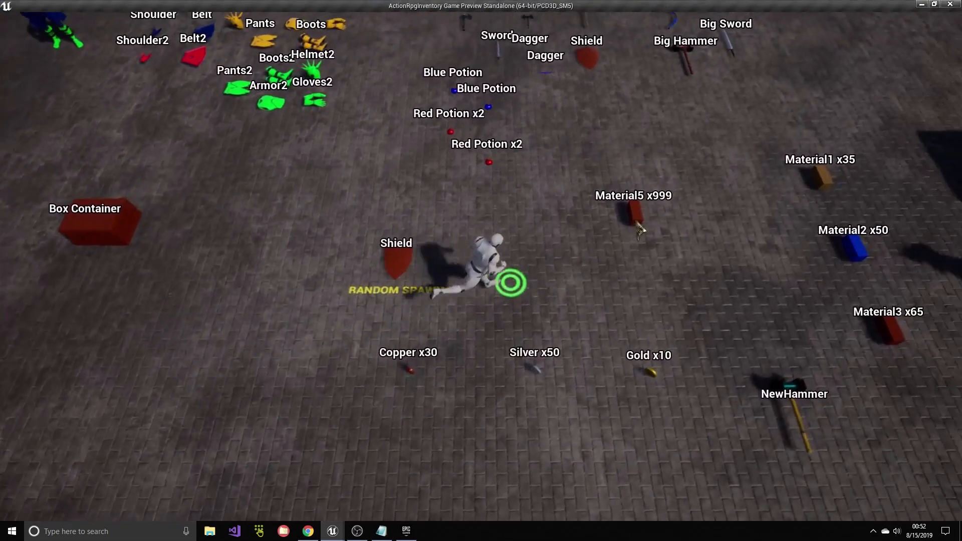
left_click(741, 305)
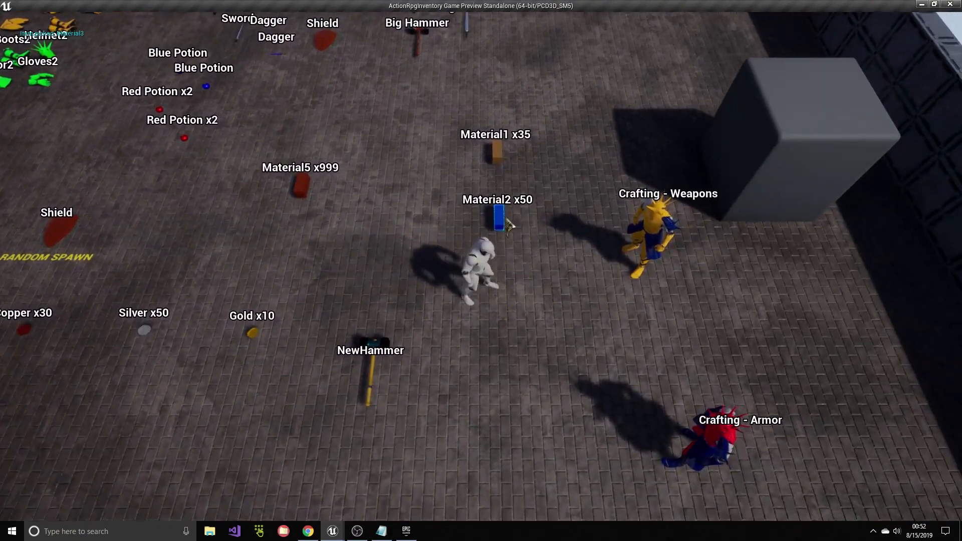
left_click(504, 218)
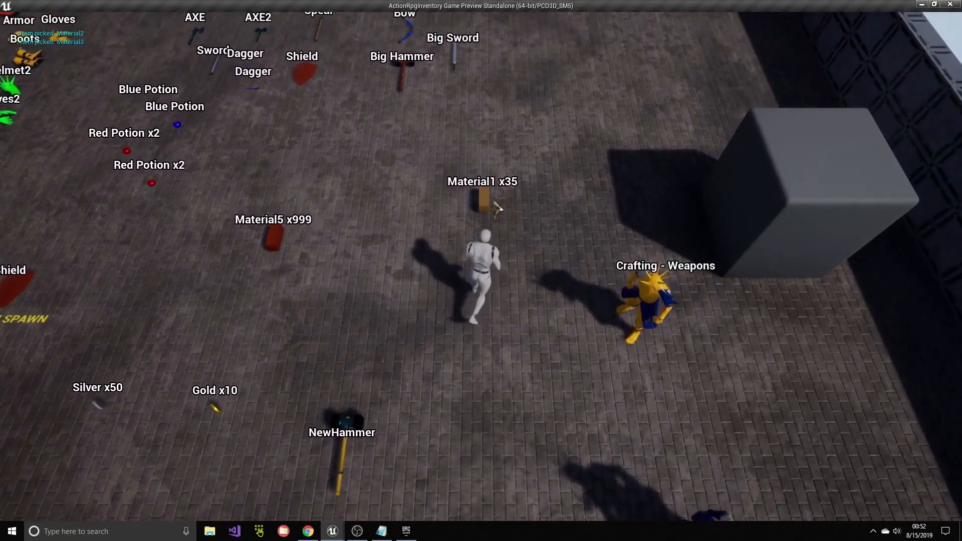
left_click(492, 204)
left_click(528, 400)
left_click(451, 234)
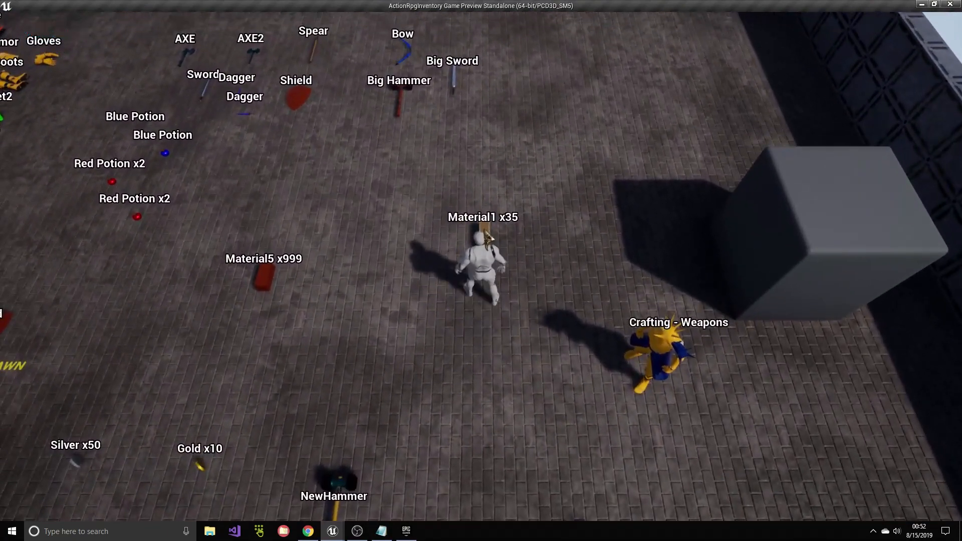
left_click(488, 231)
Step: Show the inventory, walk to the "Crafting - Something" character and craft a NewHammer there
key("i")
left_click(536, 417)
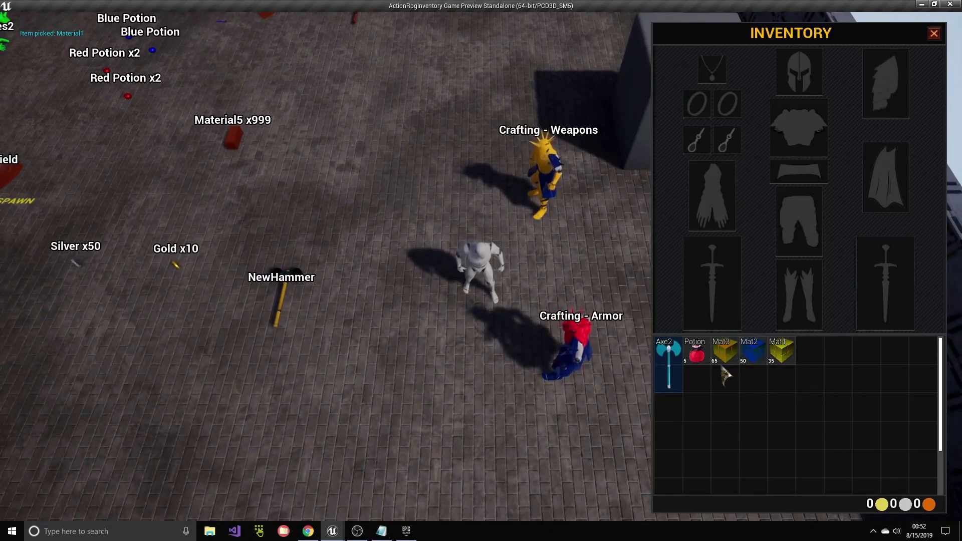
left_click(535, 375)
left_click(317, 357)
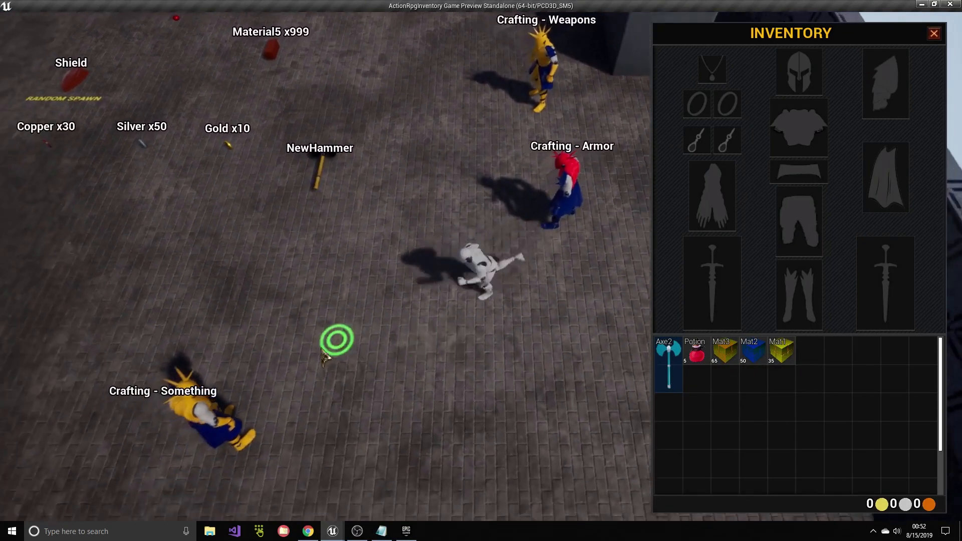
left_click(400, 336)
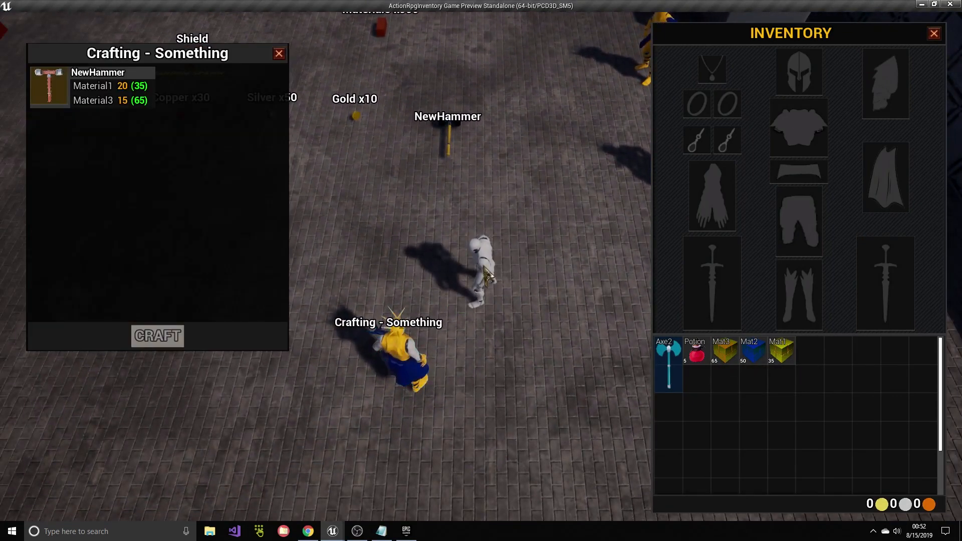
left_click(73, 96)
left_click(153, 335)
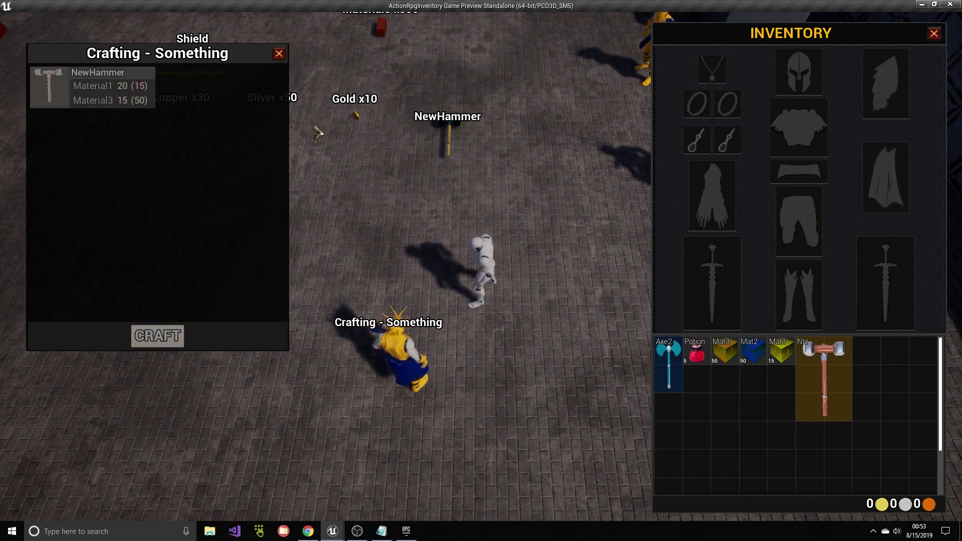
Step: Close the crafting window and equip the crafted NewHammer from the inventory
left_click(278, 53)
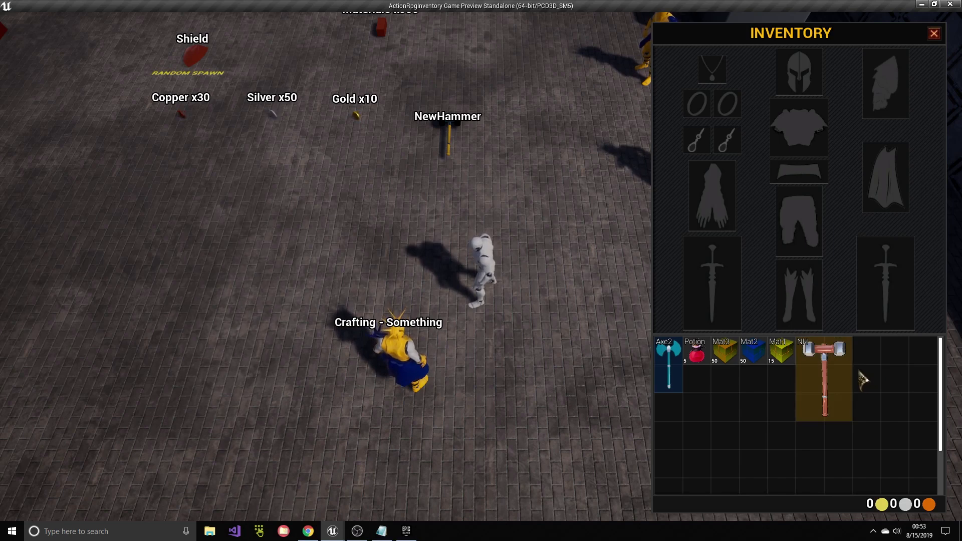
right_click(824, 375)
left_click(591, 290)
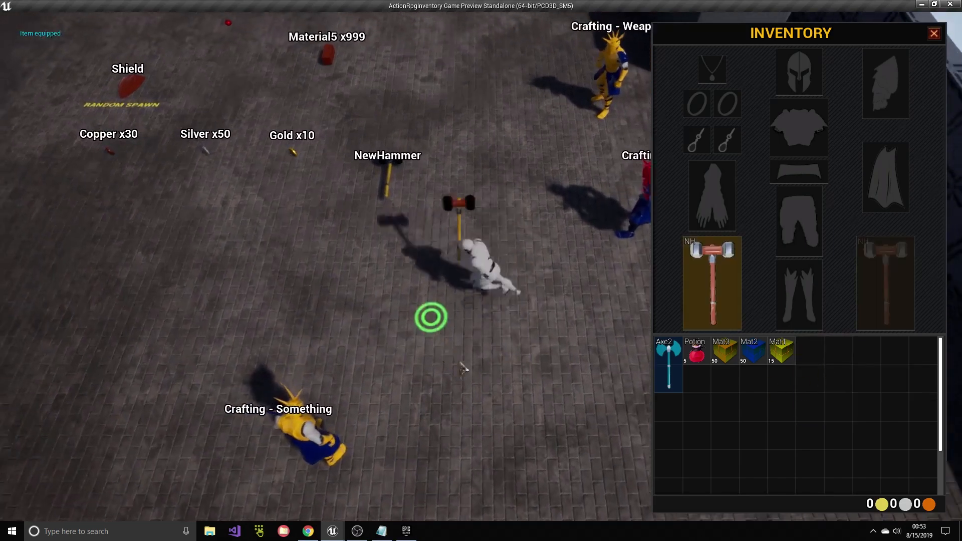
Step: Run the character around the level to examine how the equipped hammer looks in its hands
left_click(489, 228)
left_click(393, 242)
left_click(384, 267)
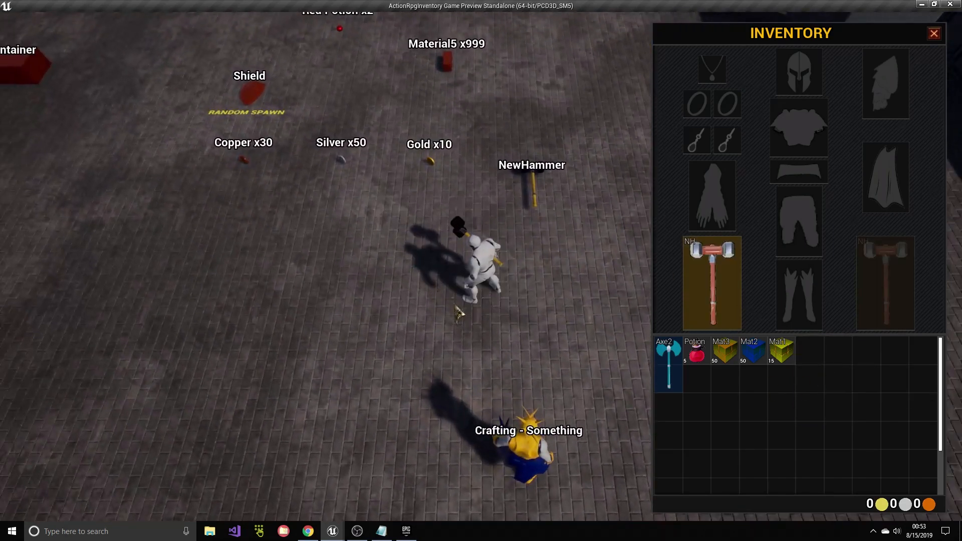
left_click(562, 310)
left_click(575, 315)
left_click(559, 253)
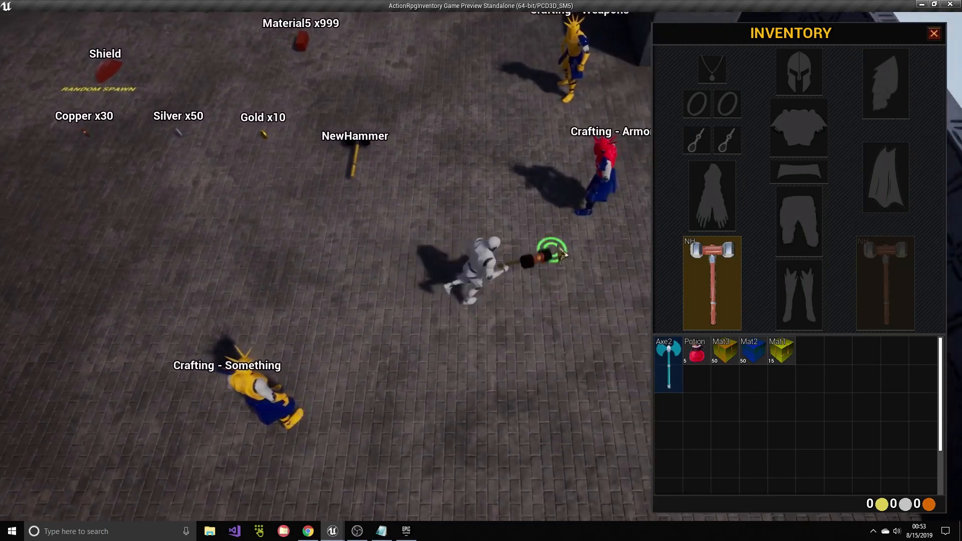
Step: Stop the game preview and go up to the ActionRPGTemplate folder among the project assets
key("Escape")
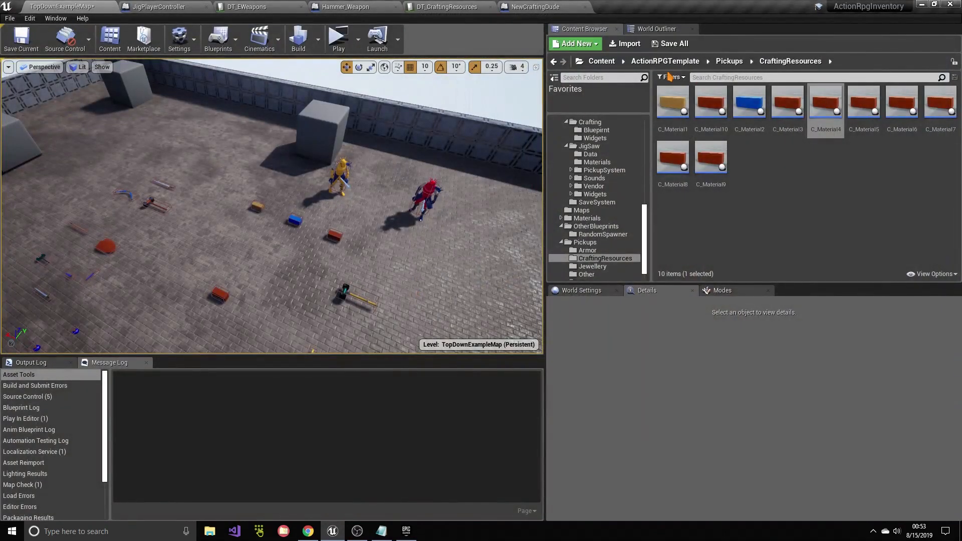
left_click(667, 64)
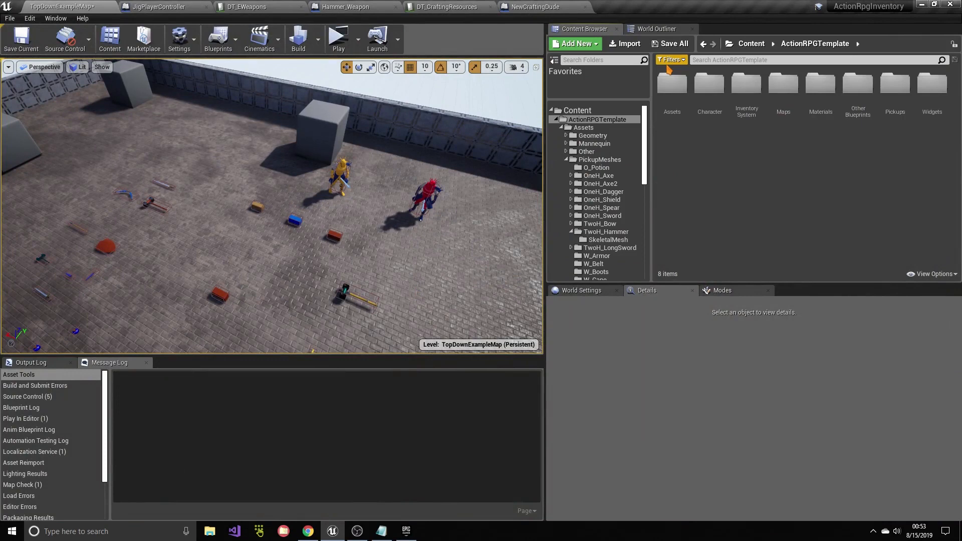
Step: Show the settings of the CraftingWidgetComponent in the NewCraftingDude blueprint
left_click(535, 7)
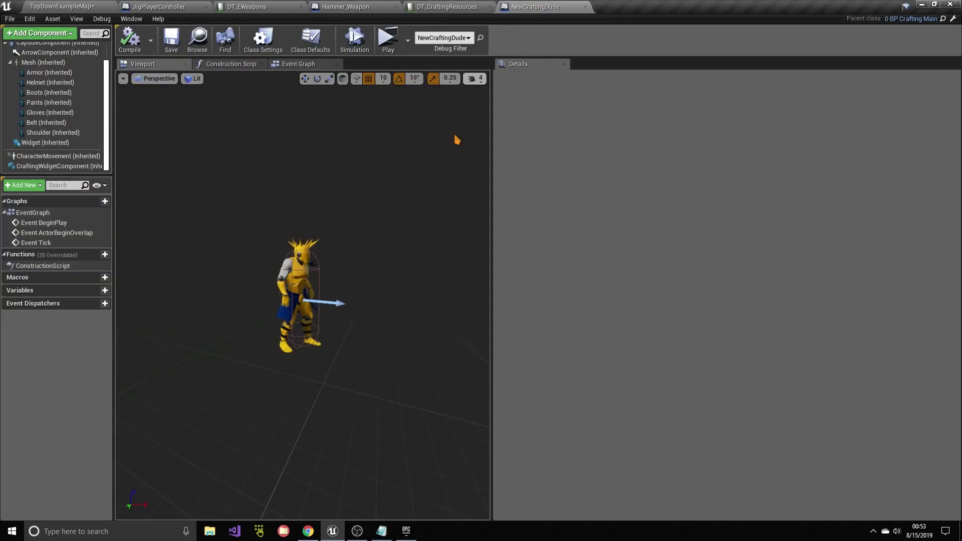
left_click(55, 166)
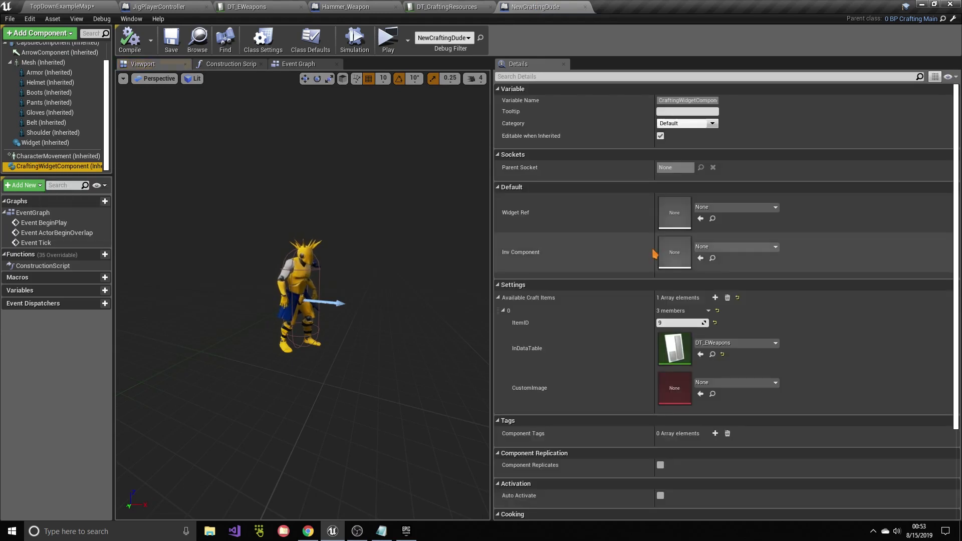
scroll(684, 313, "down", 3)
Step: Add three more elements to the component's Available Craft Items and expand element 1
left_click(714, 218)
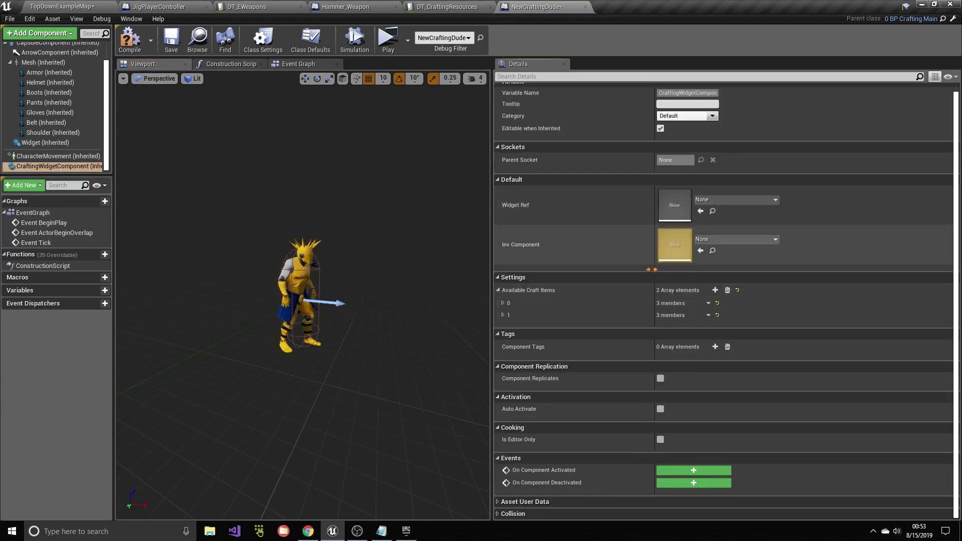
left_click(715, 290)
left_click(715, 290)
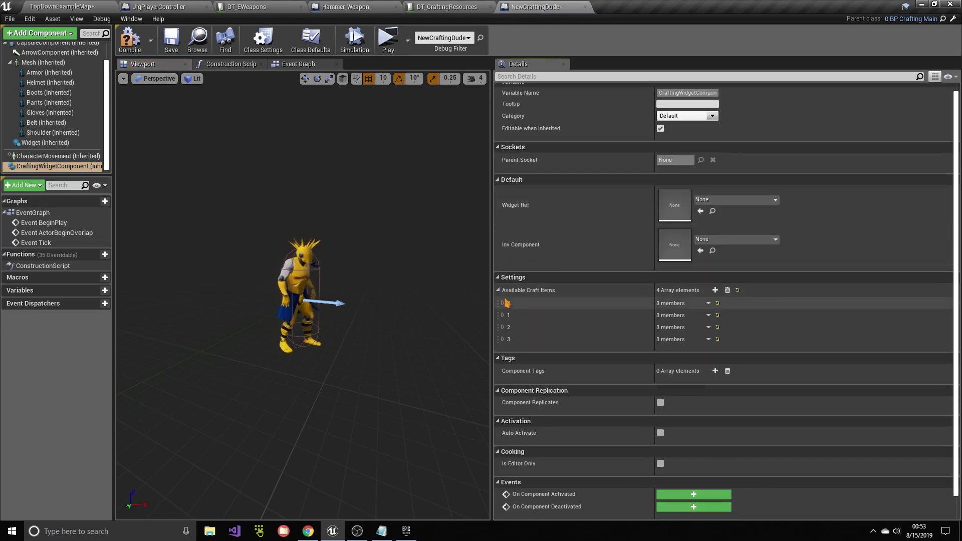
left_click(503, 315)
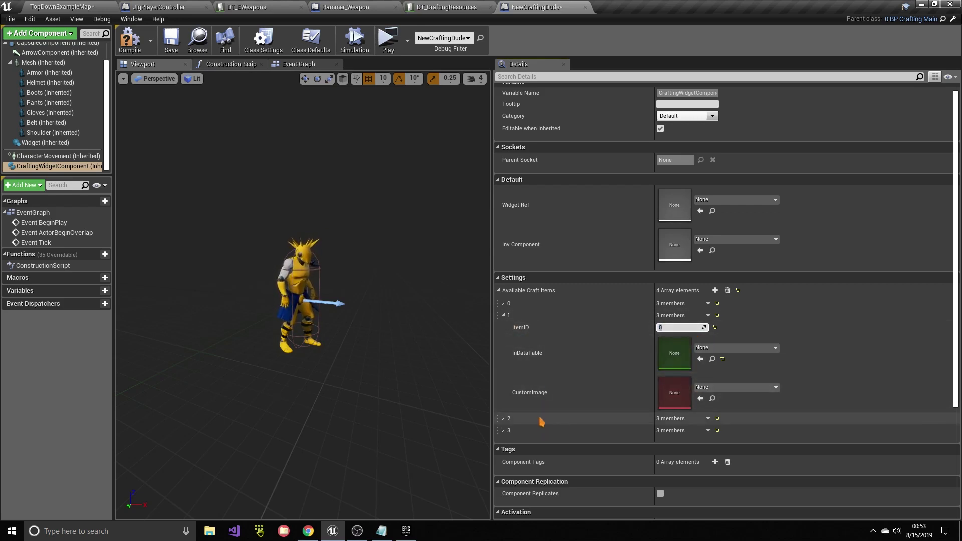
Step: Empty the Available Craft Items array, then compile and save the NewCraftingDude blueprint
left_click(727, 291)
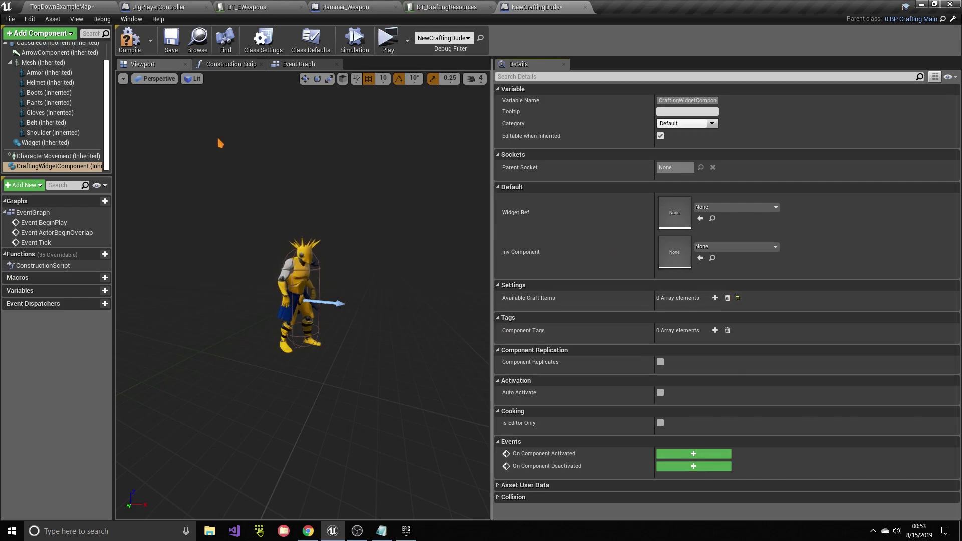
left_click(130, 39)
left_click(171, 39)
Step: Return to the TopDownExampleMap level and delete the custom crafting character from it
left_click(86, 6)
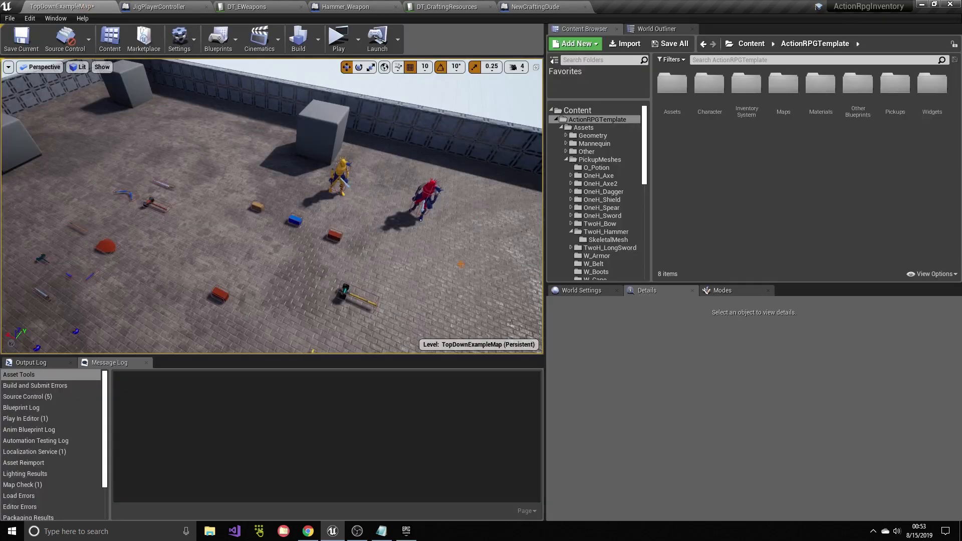
right_click_drag(311, 210, 504, 255)
left_click(377, 221)
key("Delete")
Step: Place a BP_VendorMain from the InventorySystem/JigSaw/Vendor folder in the level near the existing vendor characters
key("w")
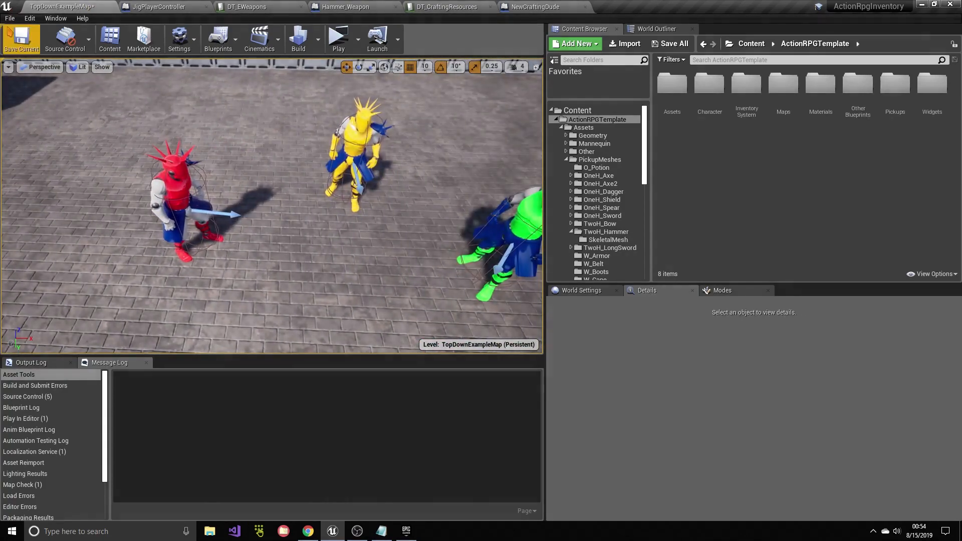
key("s")
key("w")
right_click_drag(292, 139, 286, 140)
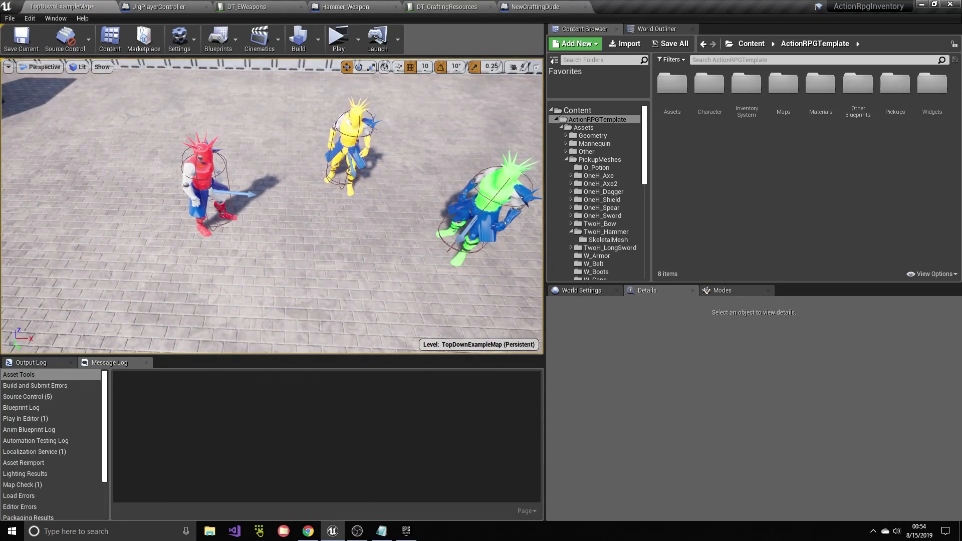
left_click(206, 185)
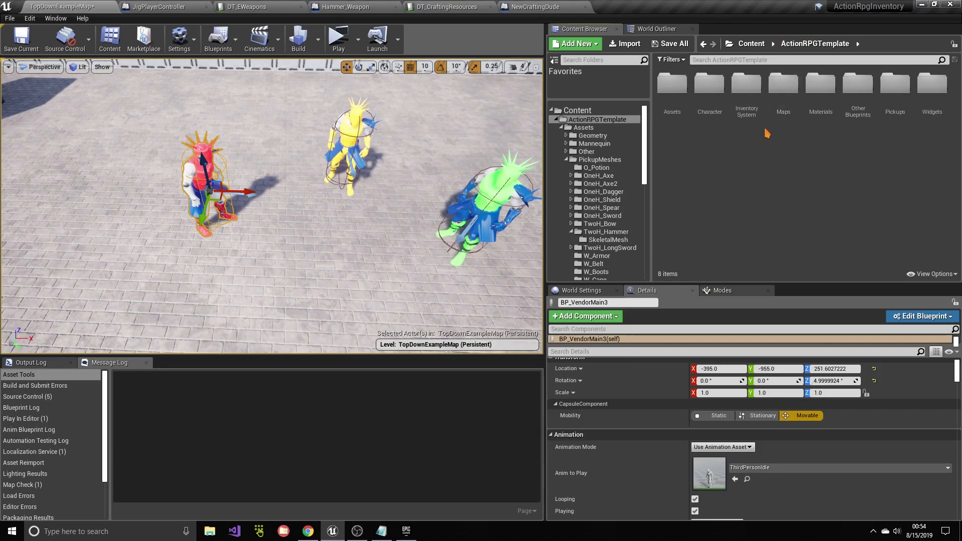
double_click(747, 87)
double_click(749, 85)
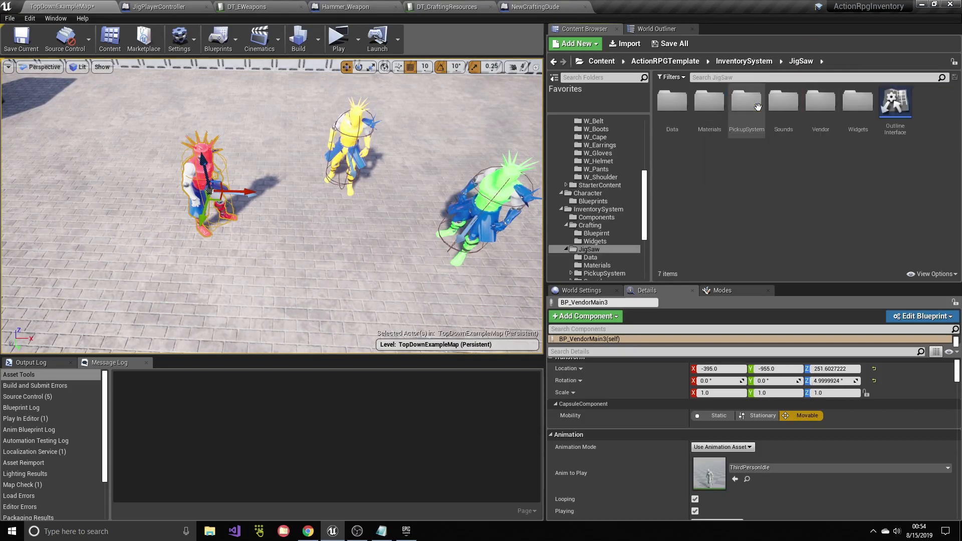
double_click(806, 132)
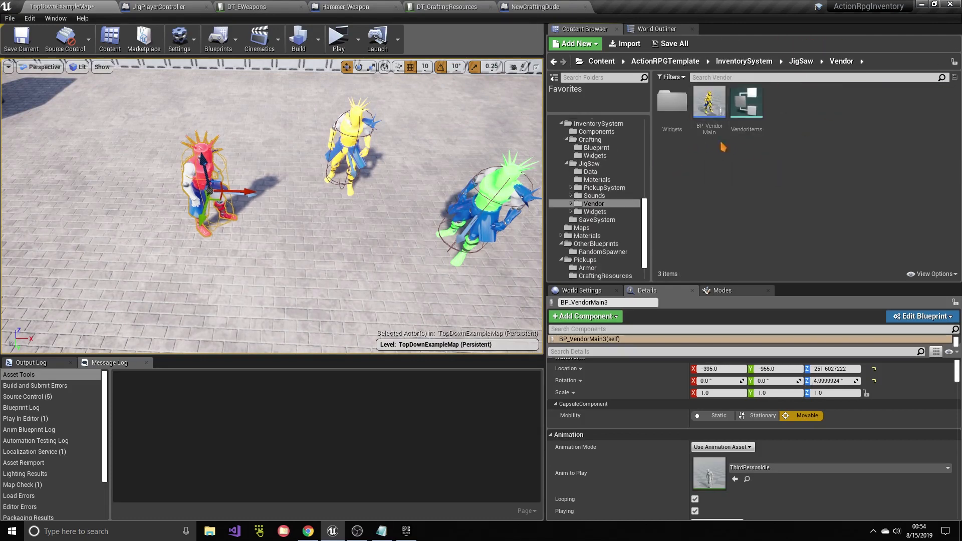
left_click(710, 123)
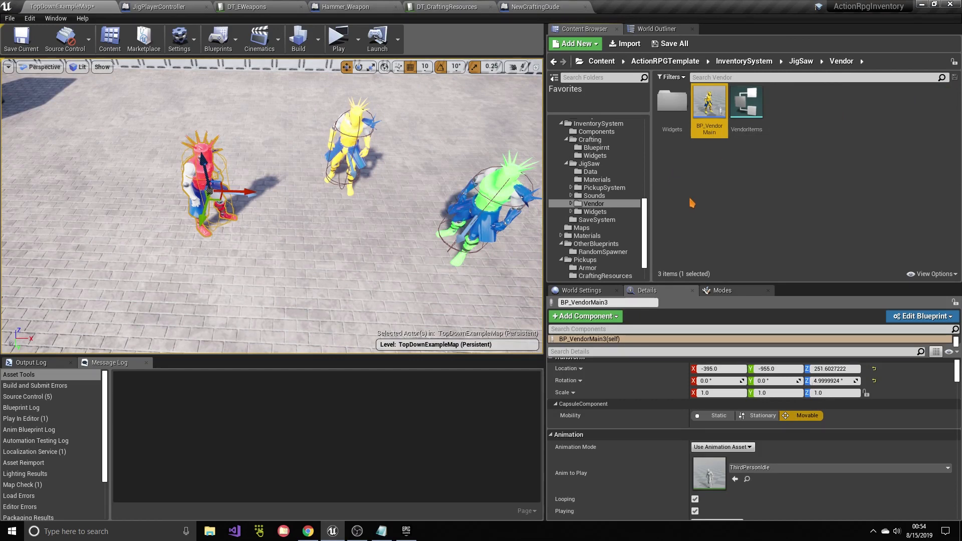
left_click_drag(709, 107, 343, 199)
Step: Rotate the new vendor to about 70° around Z and drop it onto the floor
key("e")
left_click_drag(296, 250, 278, 225)
key("End")
right_click_drag(296, 249, 281, 241)
Step: Move the new vendor along X to -750, away from the other vendors
key("w")
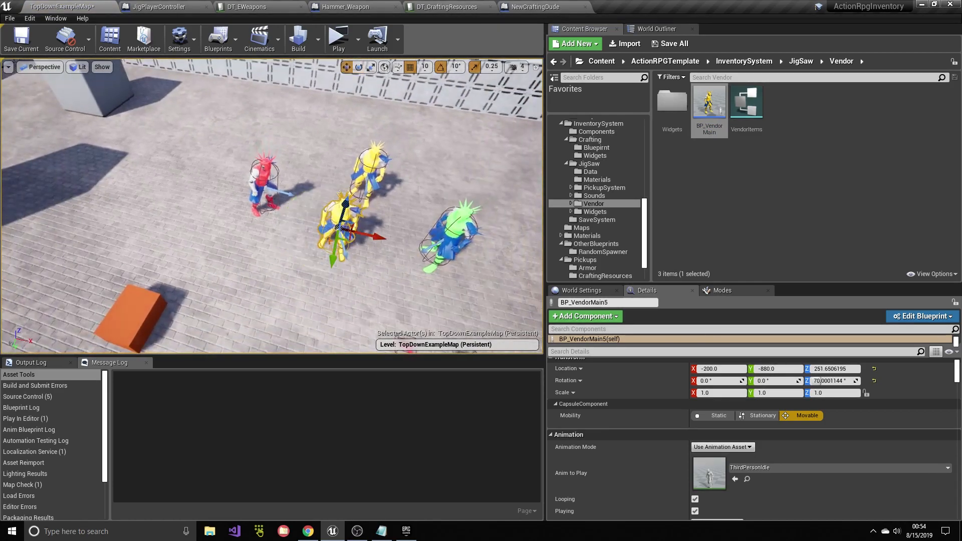
left_click_drag(344, 235, 132, 195)
key("a")
right_click_drag(132, 195, 290, 158)
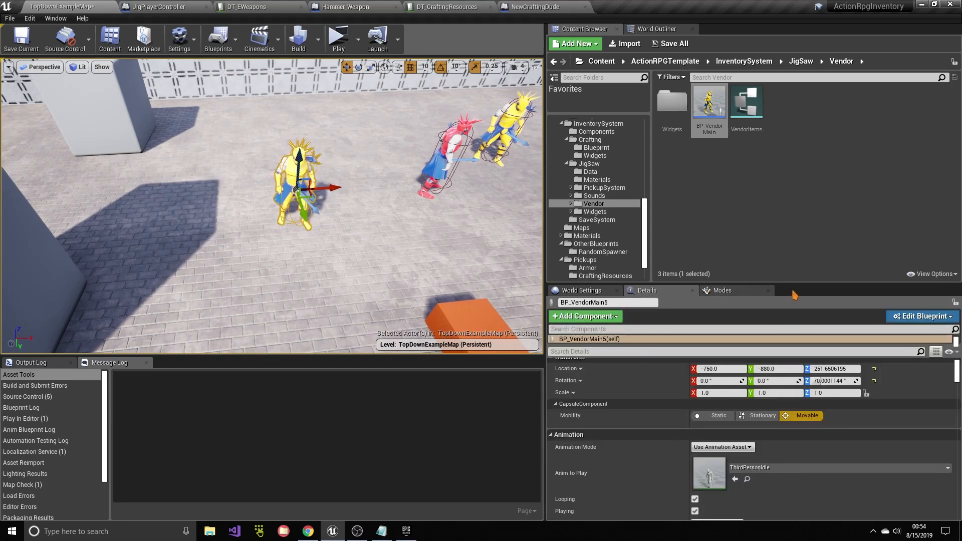
Step: Enlarge the Details area and examine the new vendor's Settings, including its Vendor Name
left_click_drag(798, 291, 767, 216)
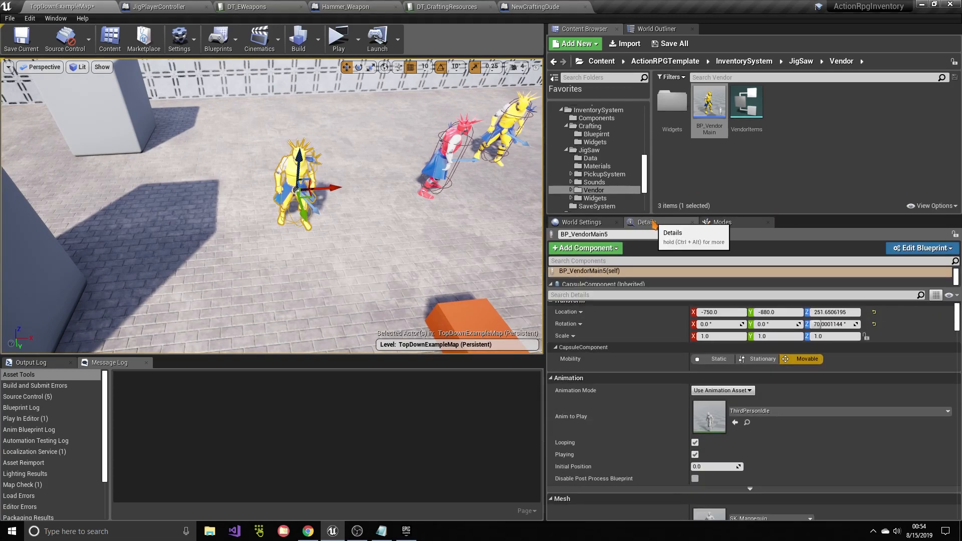
left_click(55, 18)
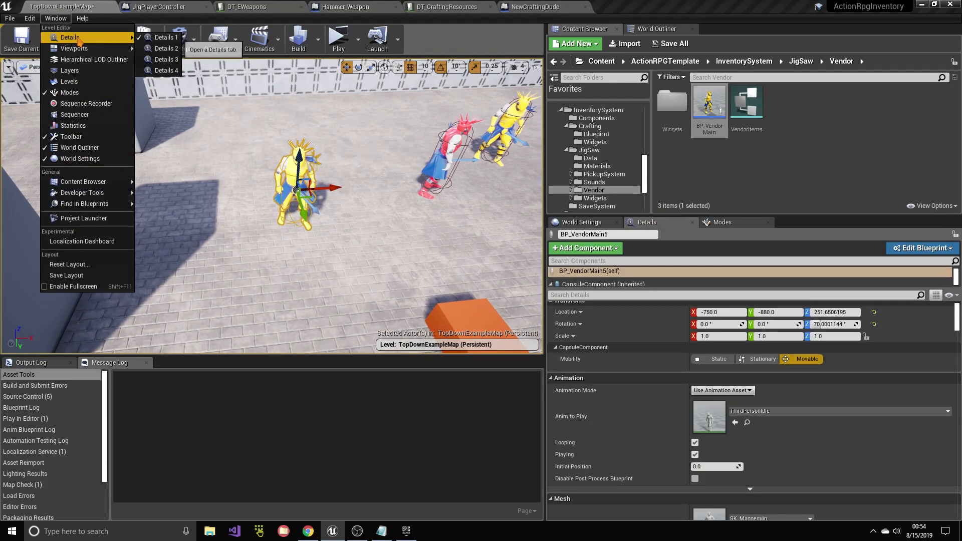
left_click(666, 226)
scroll(580, 401, "down", 1)
scroll(580, 402, "down", 10)
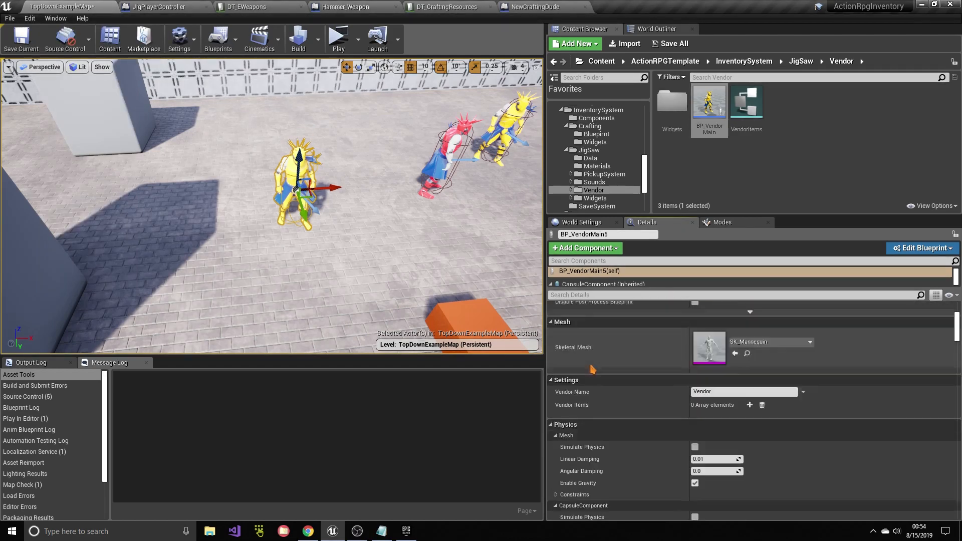
scroll(571, 333, "up", 2)
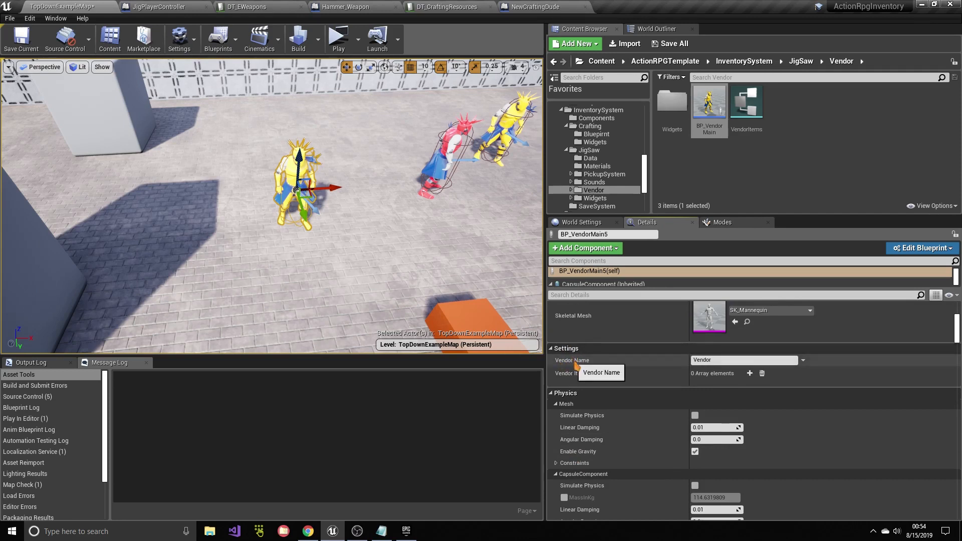
left_click(741, 360)
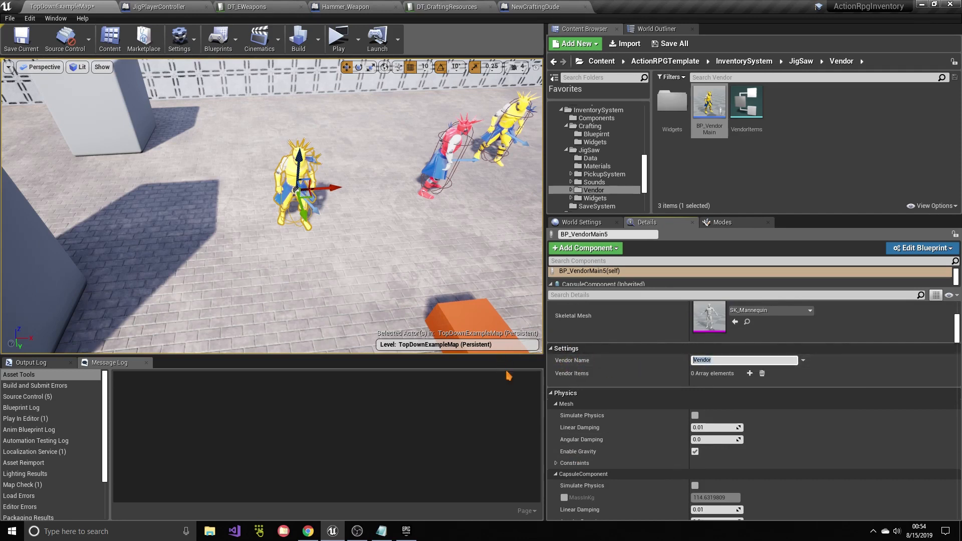
Step: Add one Vendor Items element with ItemID 9 and DT_EWeapons as its data table
left_click(750, 374)
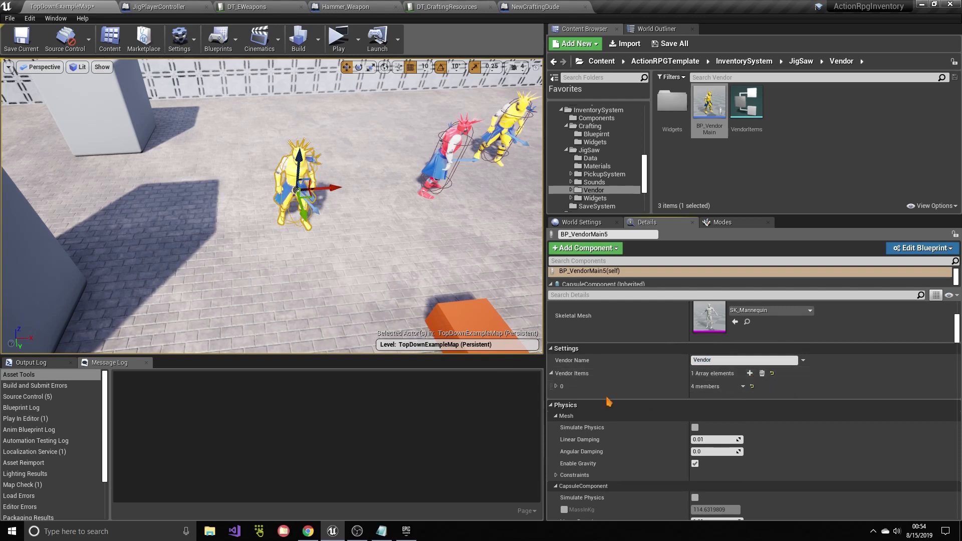
left_click(557, 389)
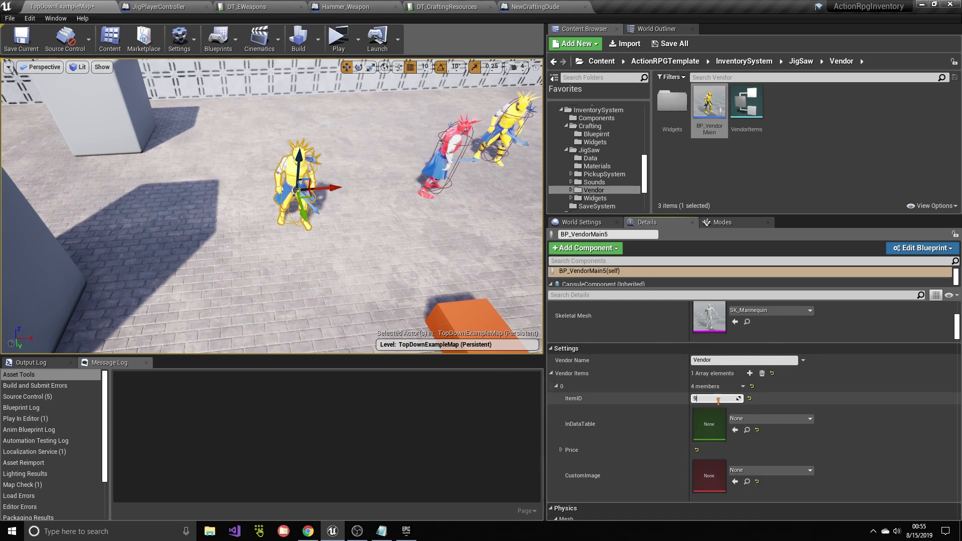
left_click(756, 419)
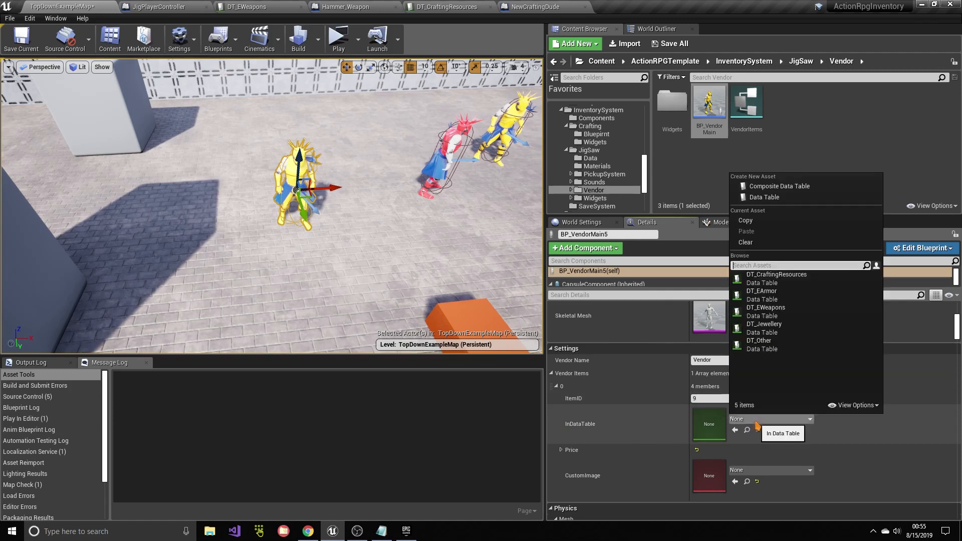
type("weas")
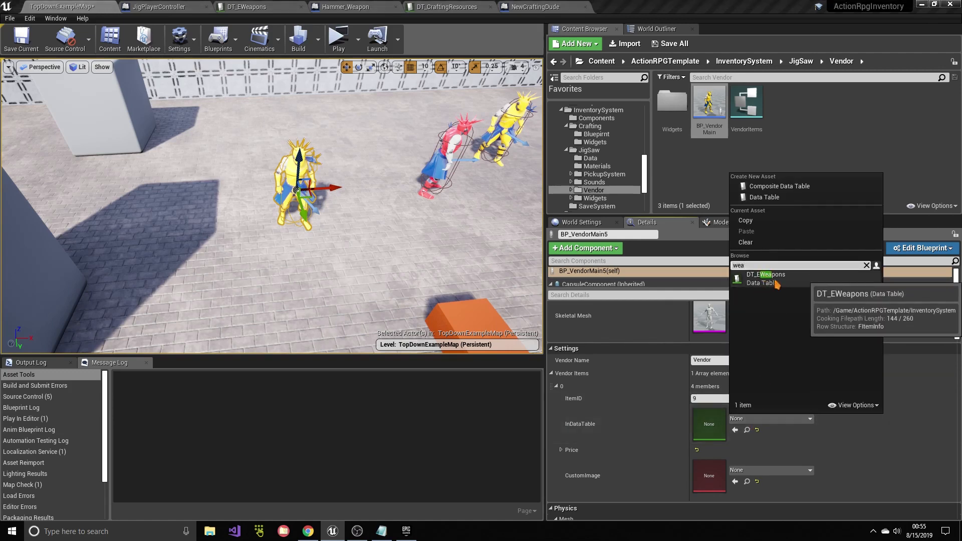
left_click(766, 277)
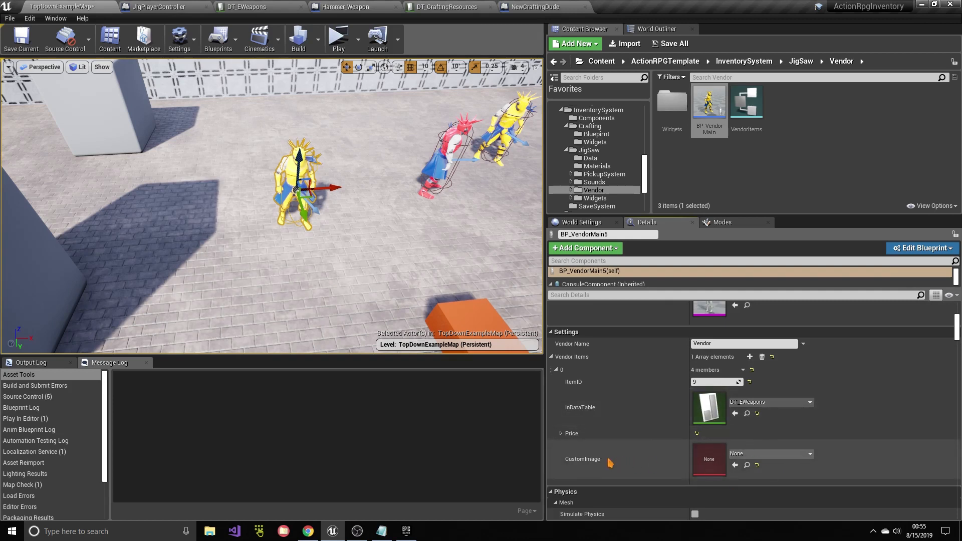
Step: Set the vendor item's gold price to 20 and save the level
scroll(610, 463, "down", 1)
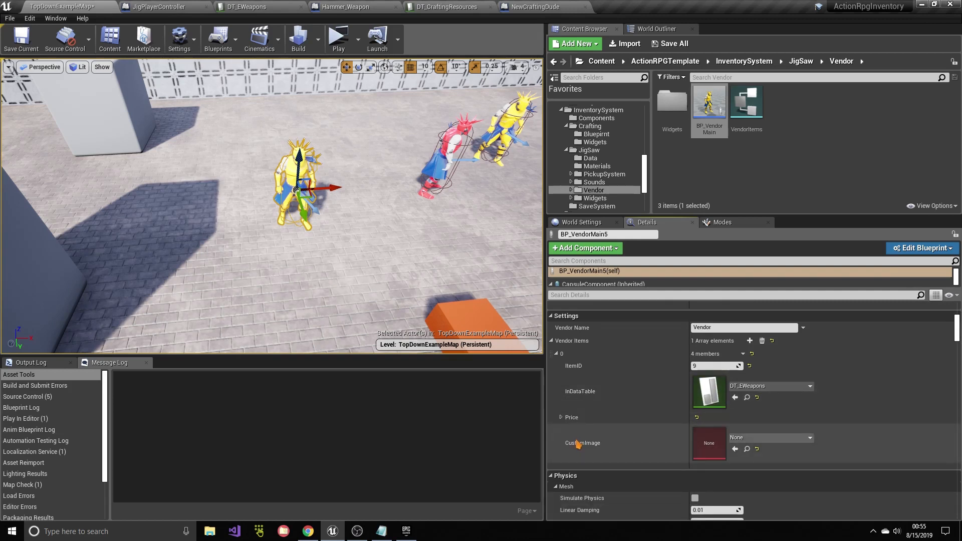
left_click(561, 417)
scroll(571, 423, "down", 1)
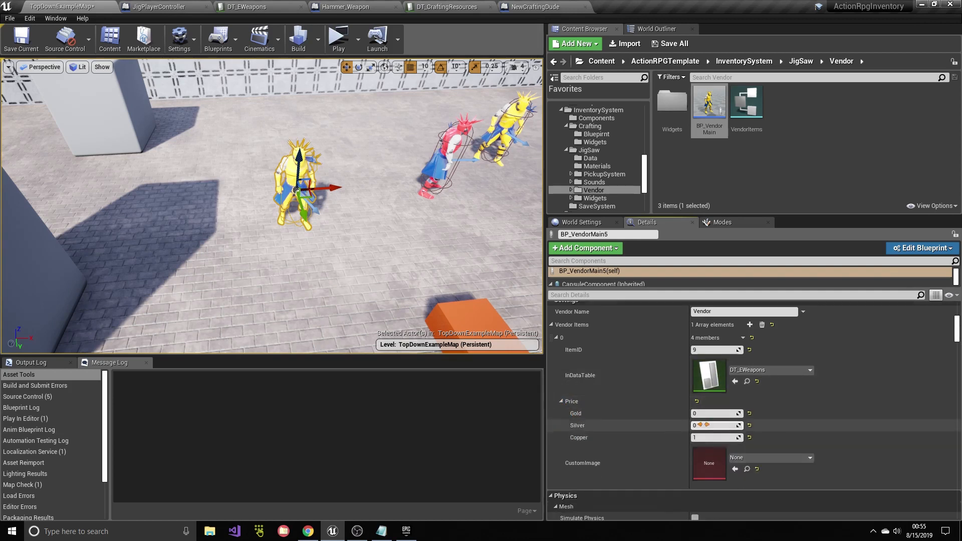
left_click(701, 414)
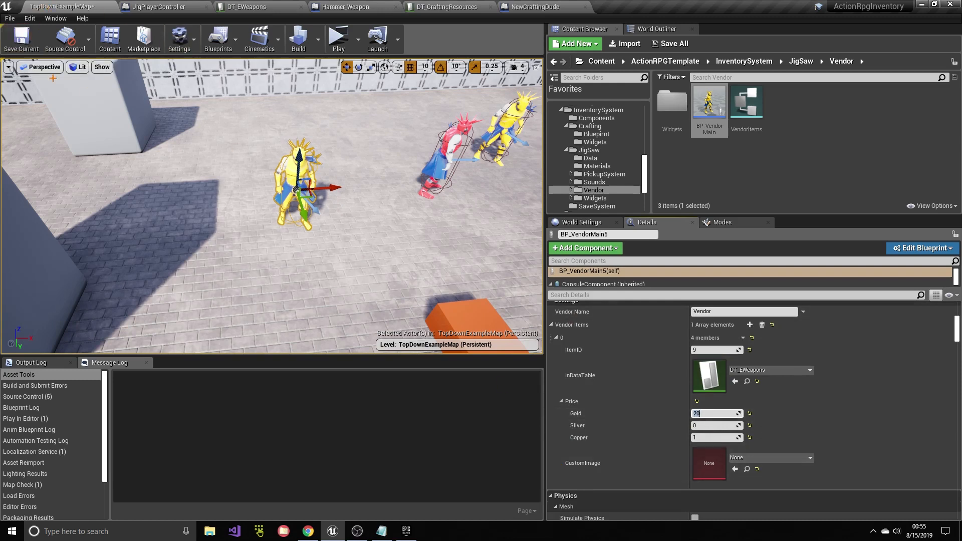
left_click(21, 38)
Step: Play the level in a maximized window, walk to the new Vendor and open its shop
left_click(338, 40)
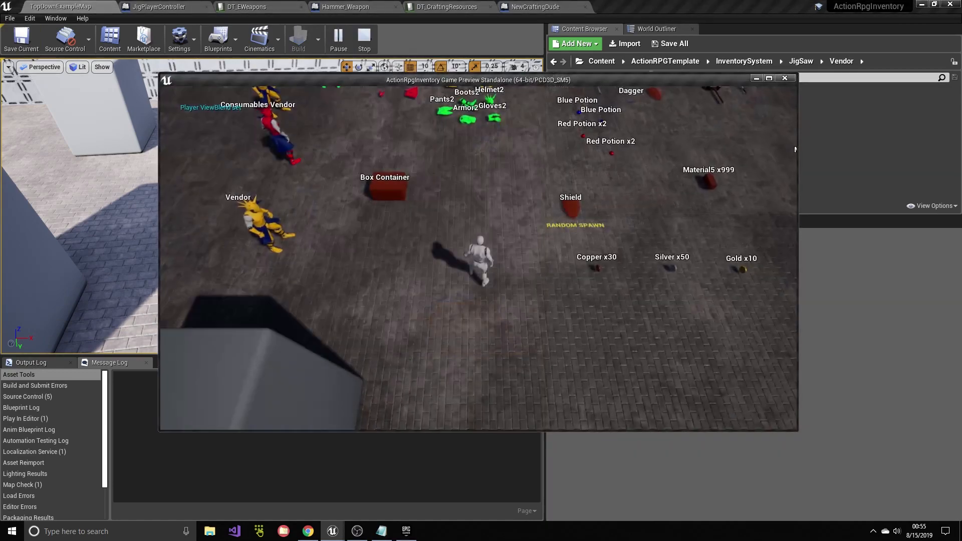
left_click_drag(361, 85, 208, 0)
left_click(346, 249)
left_click(394, 281)
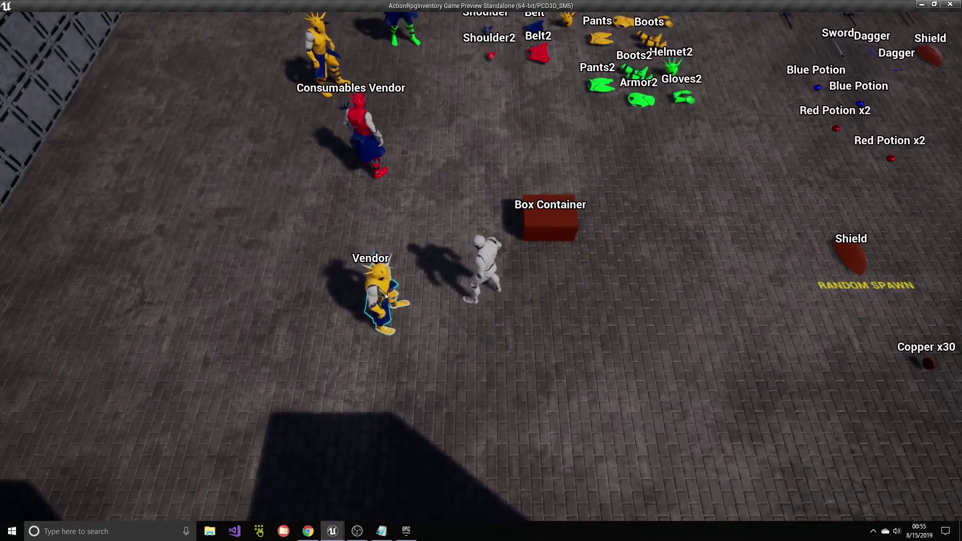
left_click(385, 270)
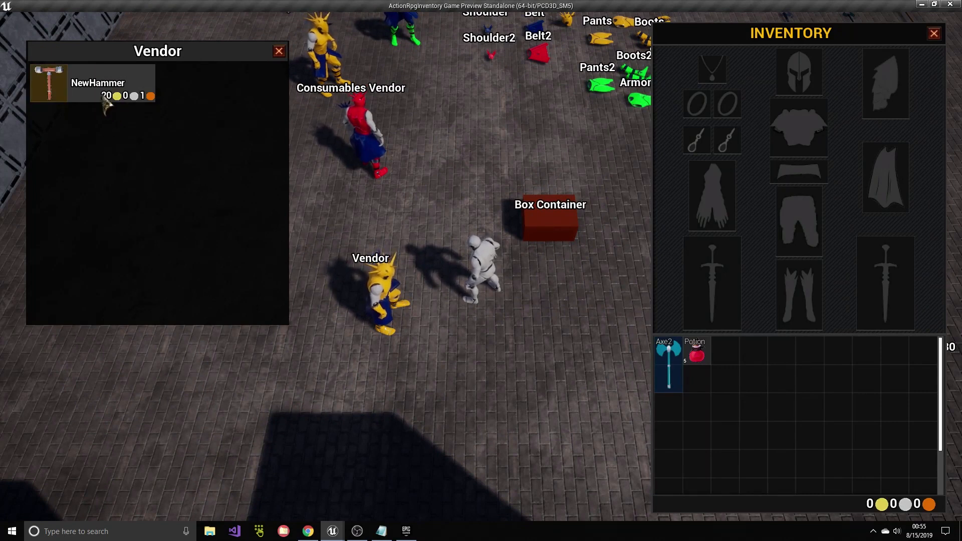
Step: Try to buy the NewHammer from the Vendor, then stop the game
mouse_move(47, 103)
right_click(48, 86)
right_click(48, 87)
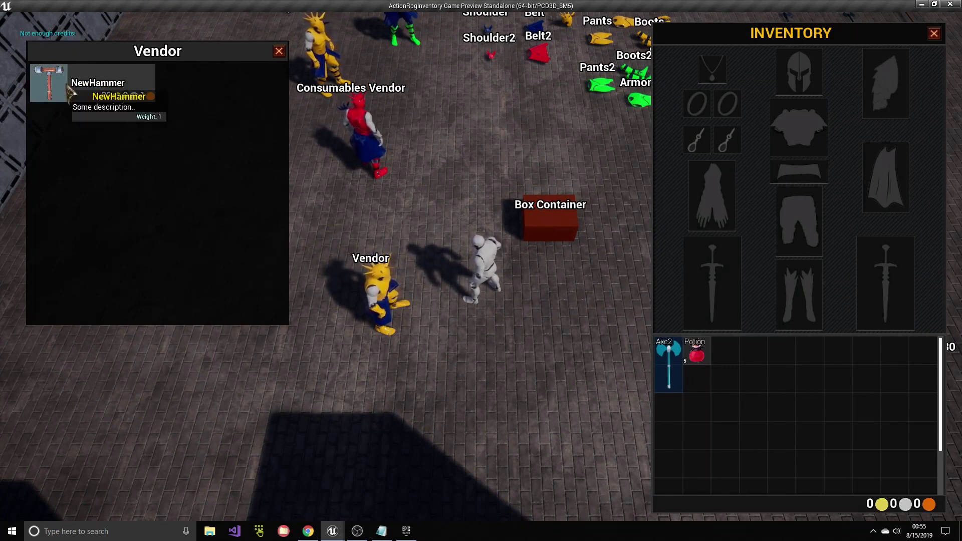
key("Escape")
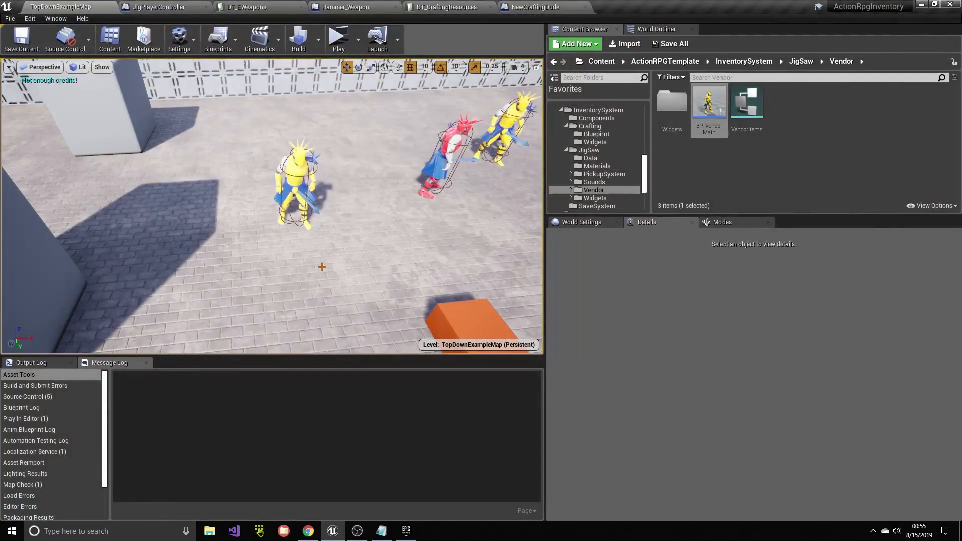
Step: Delete the newly placed Vendor from the level, select the orange container and save the level
left_click(292, 173)
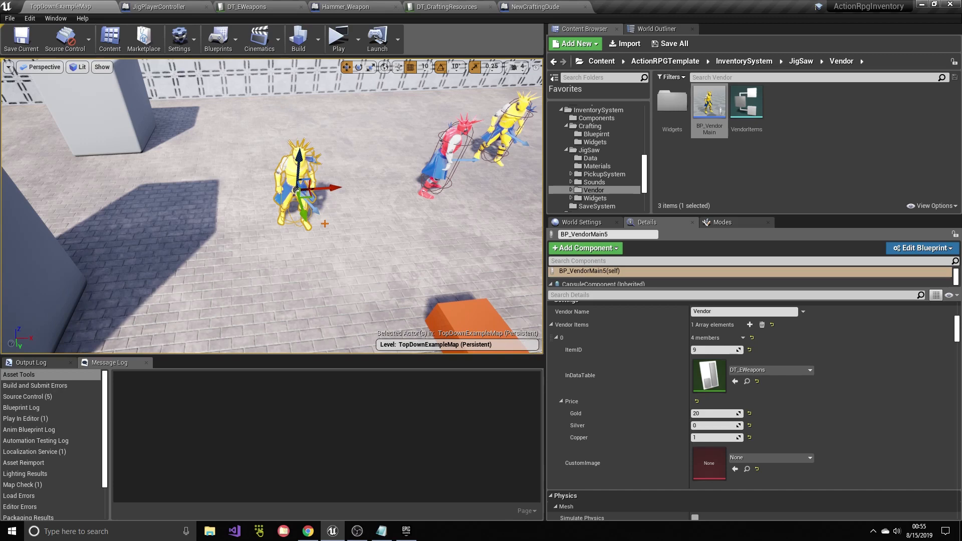
key("Delete")
right_click_drag(325, 223, 231, 222)
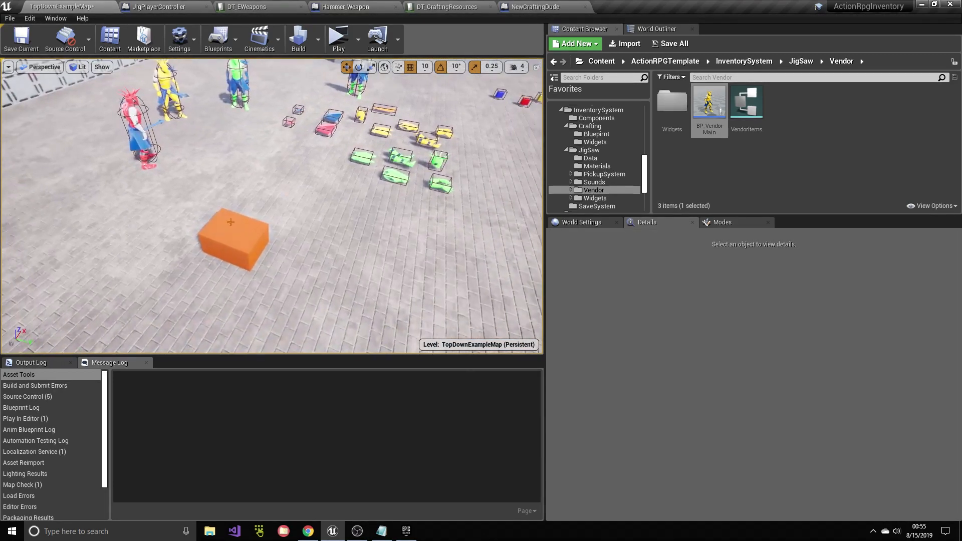
left_click(231, 222)
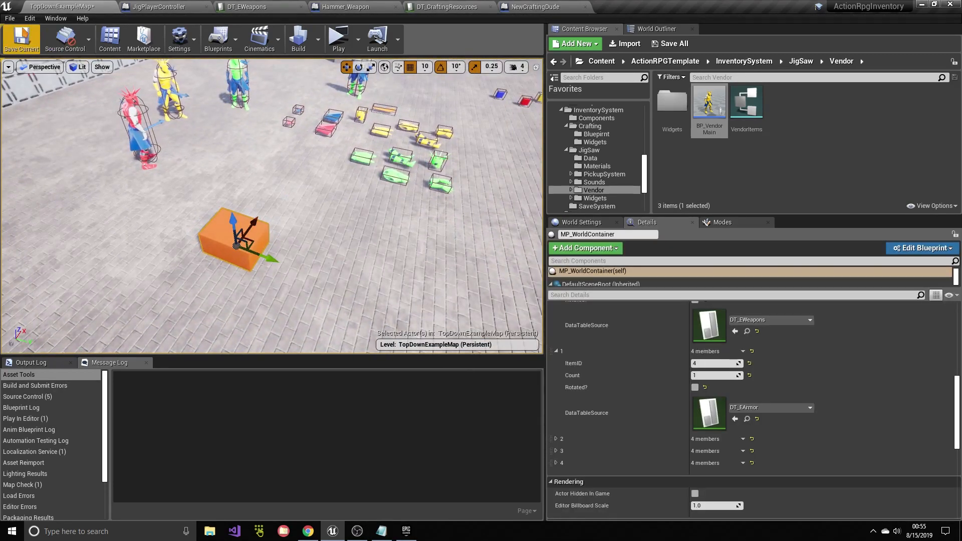
left_click(10, 18)
left_click(30, 103)
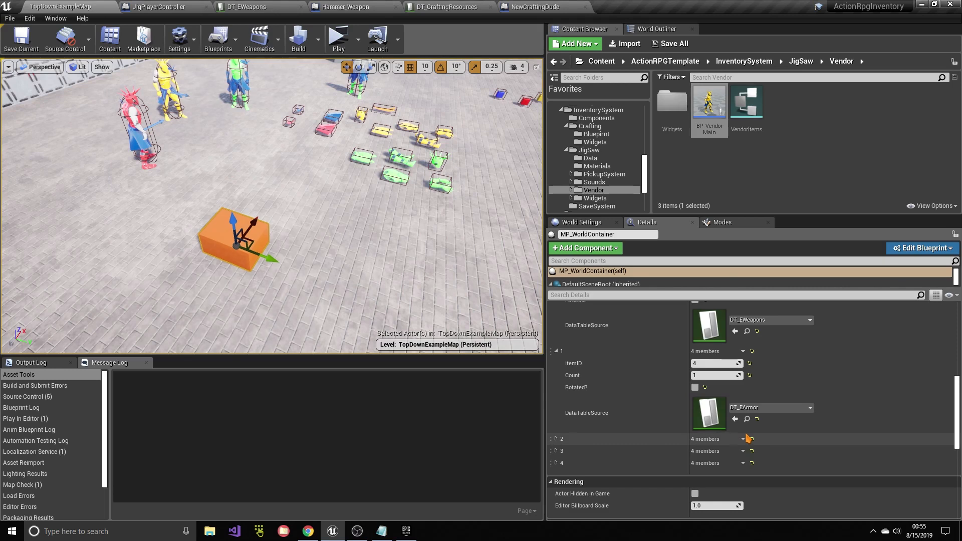
Step: Collapse the orange container's Container Items list and open the InventorySystem/JigSaw/PickupSystem/MPContainers folder
scroll(794, 326, "up", 8)
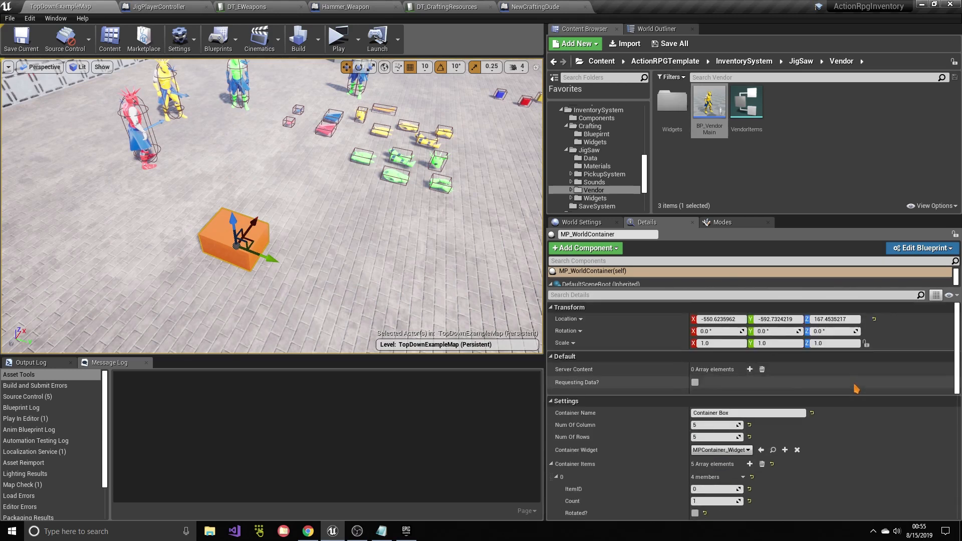
scroll(623, 400, "down", 3)
left_click(552, 400)
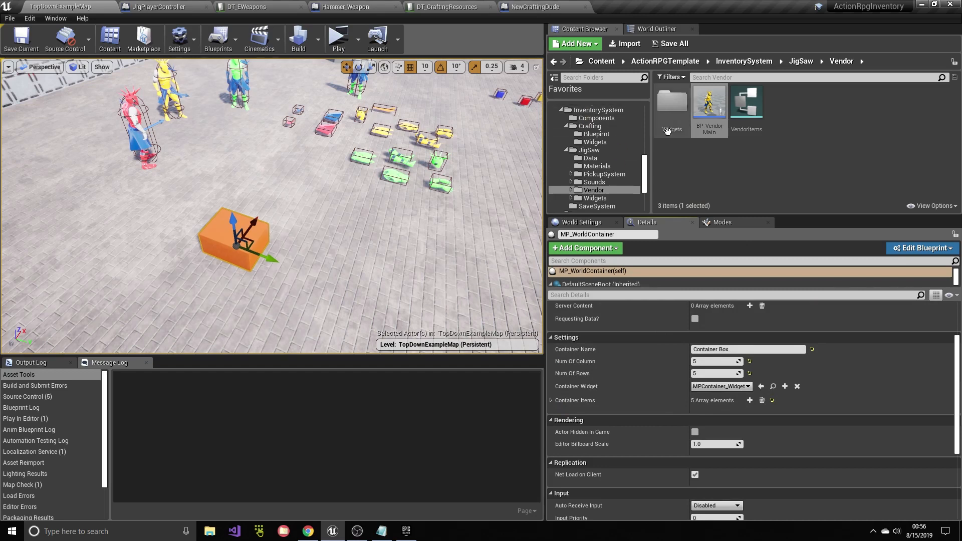
left_click_drag(701, 215, 702, 293)
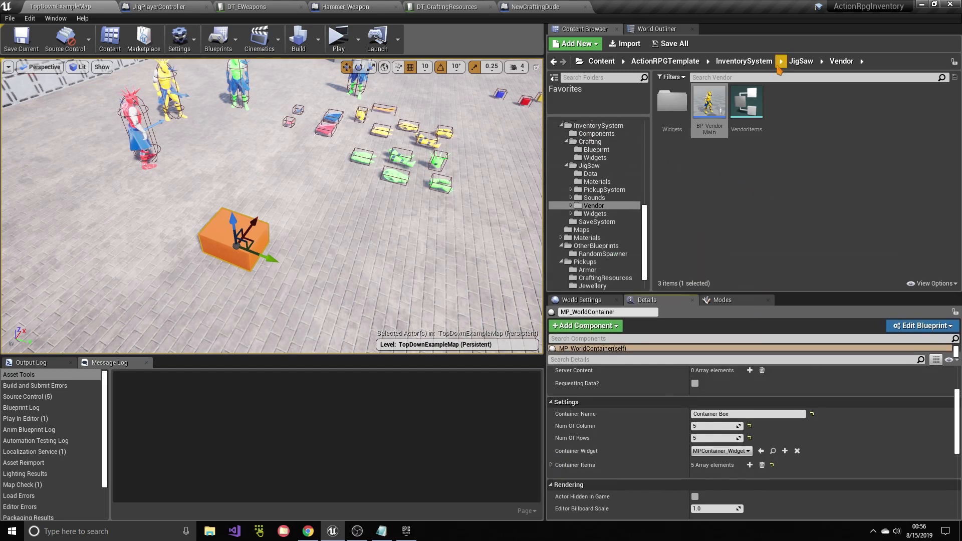
left_click(744, 61)
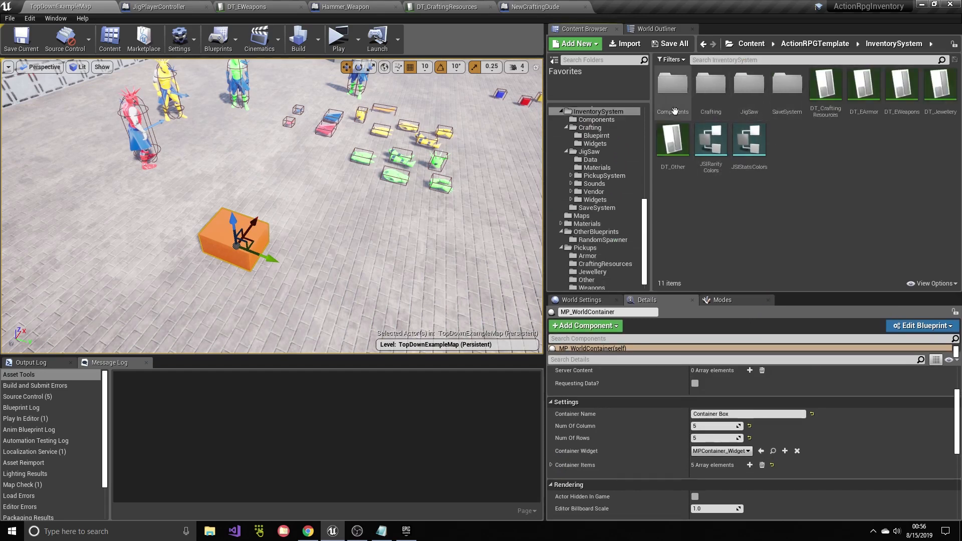
double_click(749, 86)
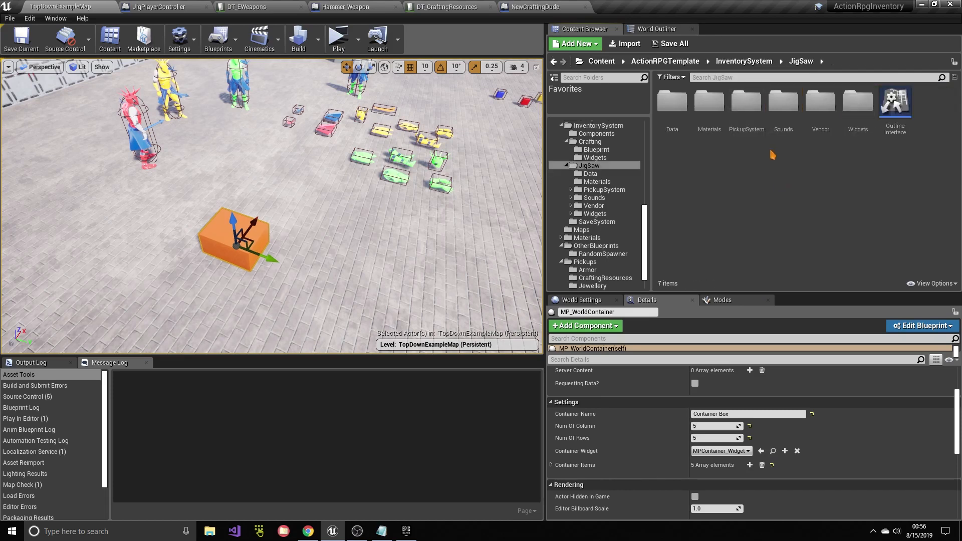
double_click(749, 103)
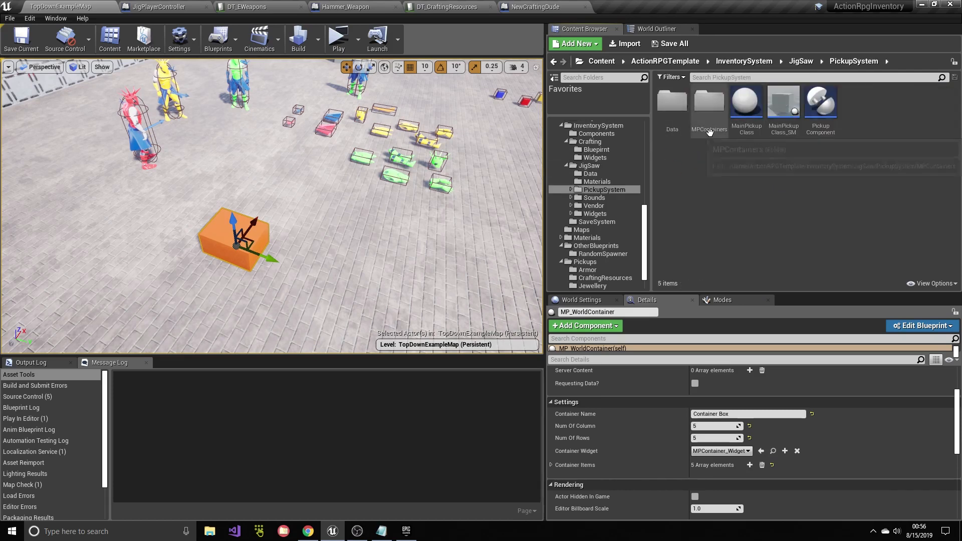
double_click(709, 107)
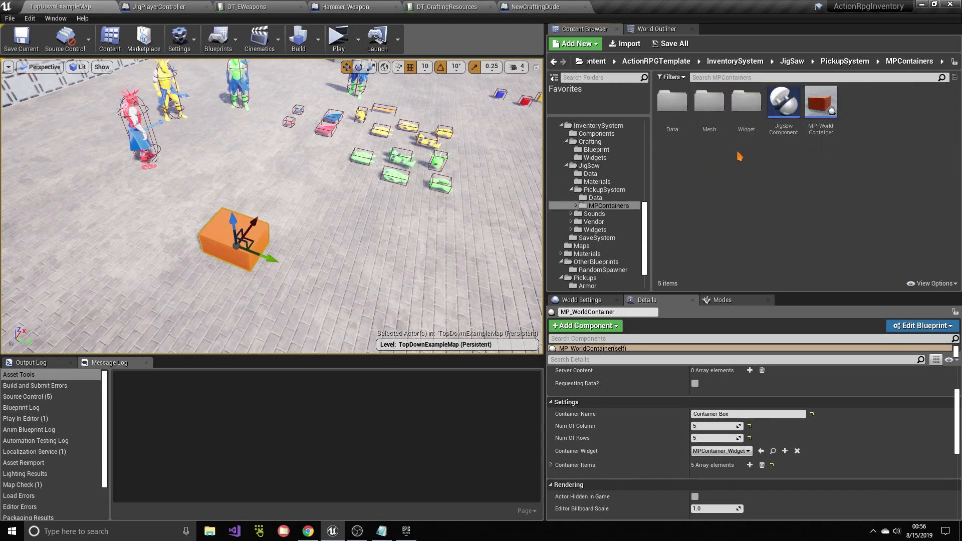
left_click(817, 108)
right_click_drag(451, 210, 482, 211)
left_click_drag(814, 120, 369, 252)
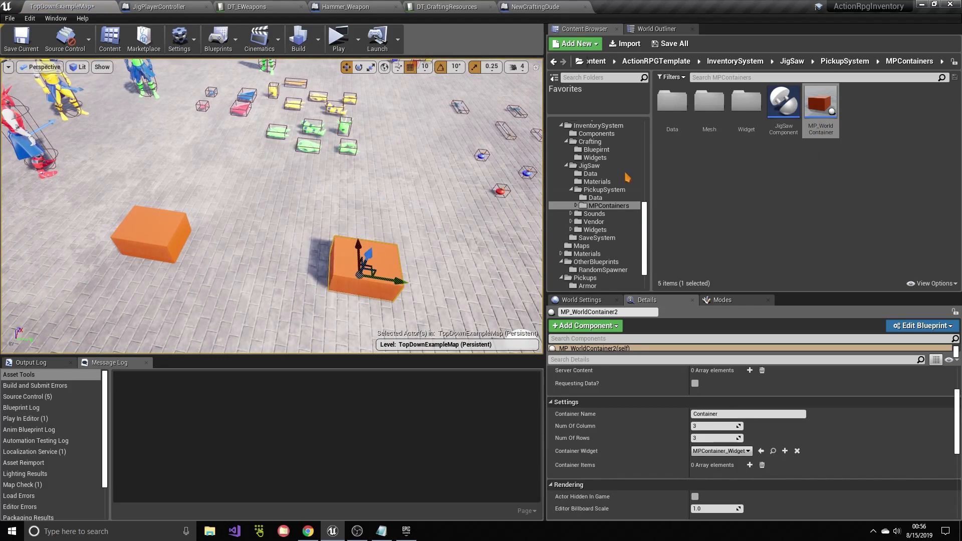
key("Delete")
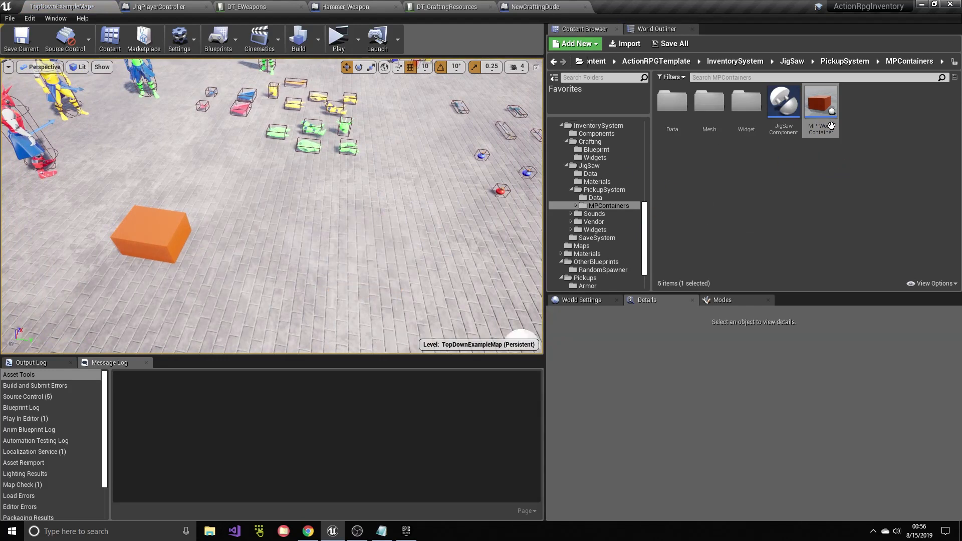
Step: Create a child Blueprint class of MP_WorldContainer and open it for editing
right_click(830, 124)
left_click(866, 136)
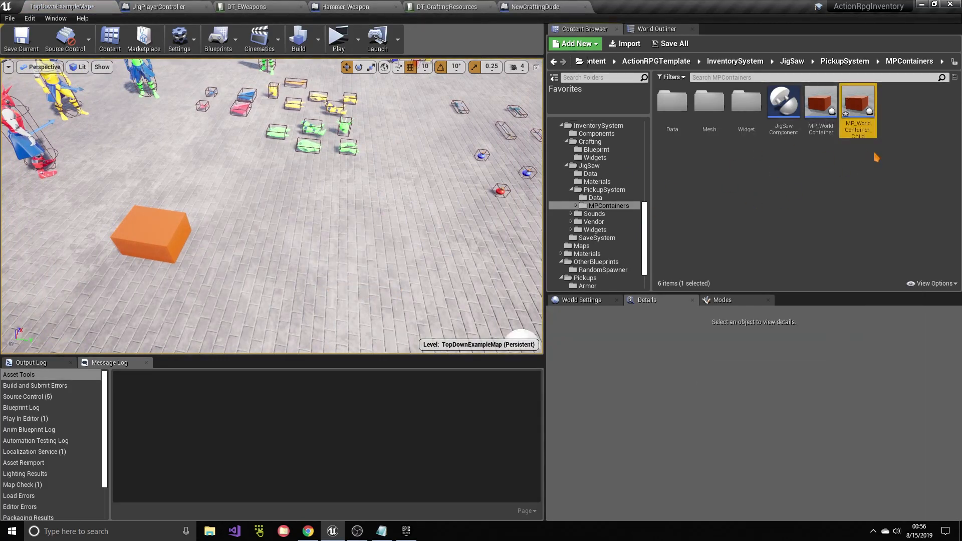
double_click(866, 106)
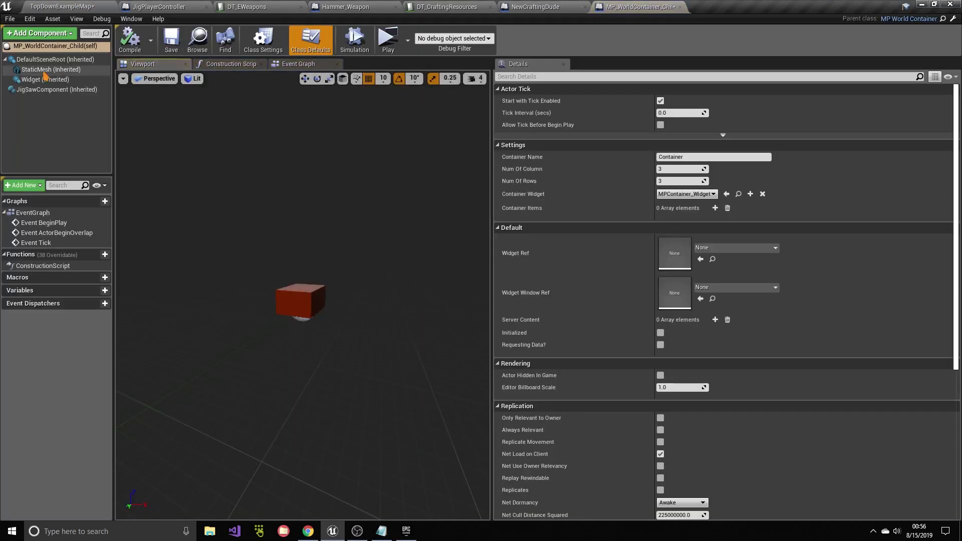
Step: Set the child container's StaticMesh material to M_SimpleColor_Inst1 and save the Blueprint
left_click(39, 69)
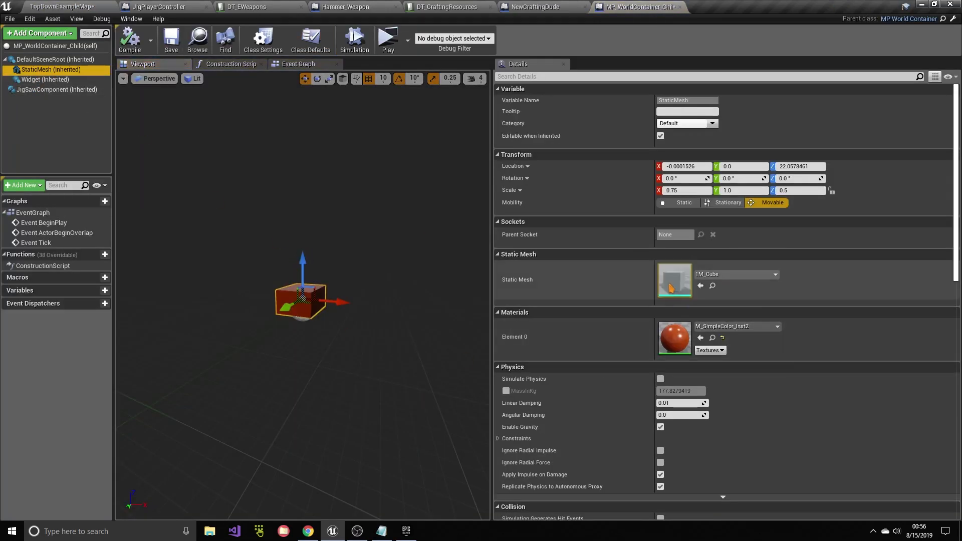
left_click(735, 326)
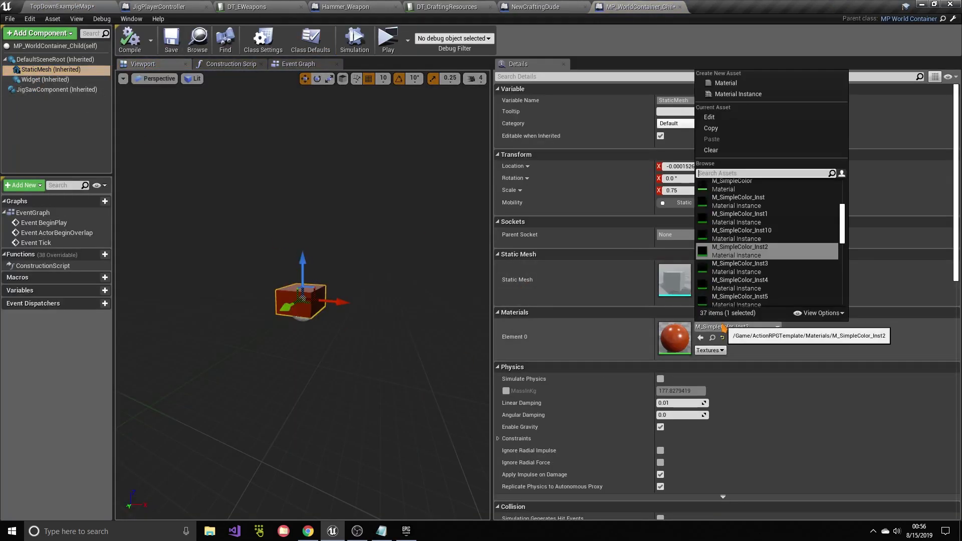
left_click(716, 223)
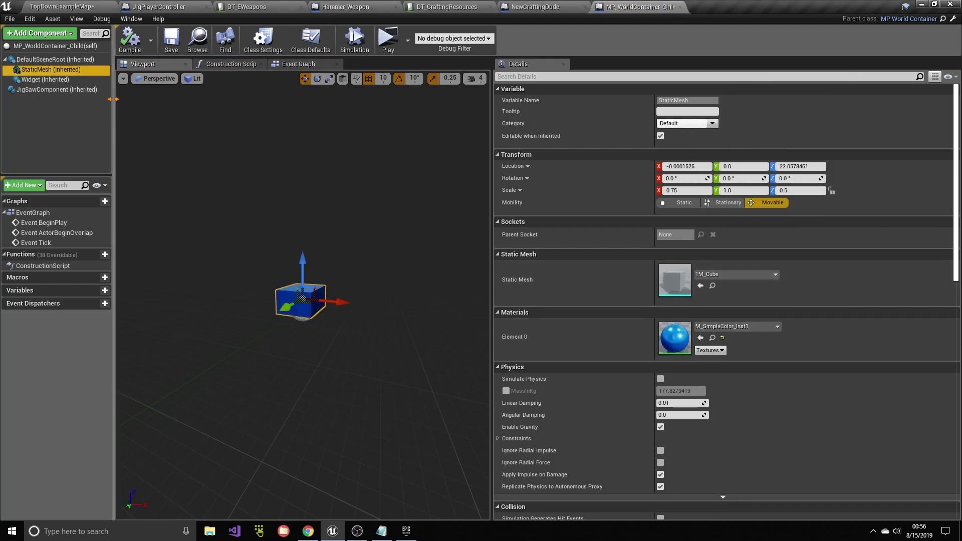
left_click(171, 46)
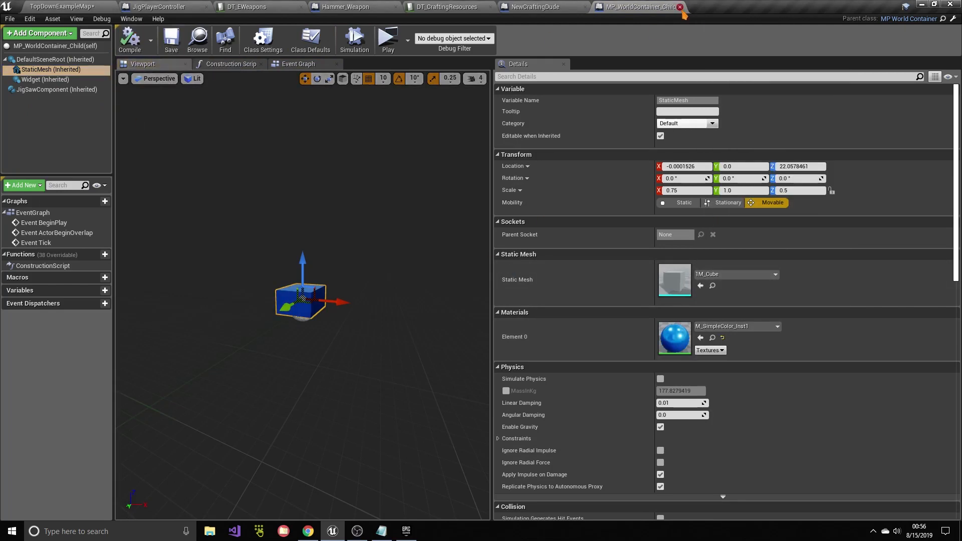
Step: Place the blue child container in the level beside the existing orange container
left_click(90, 5)
left_click_drag(858, 105, 349, 253)
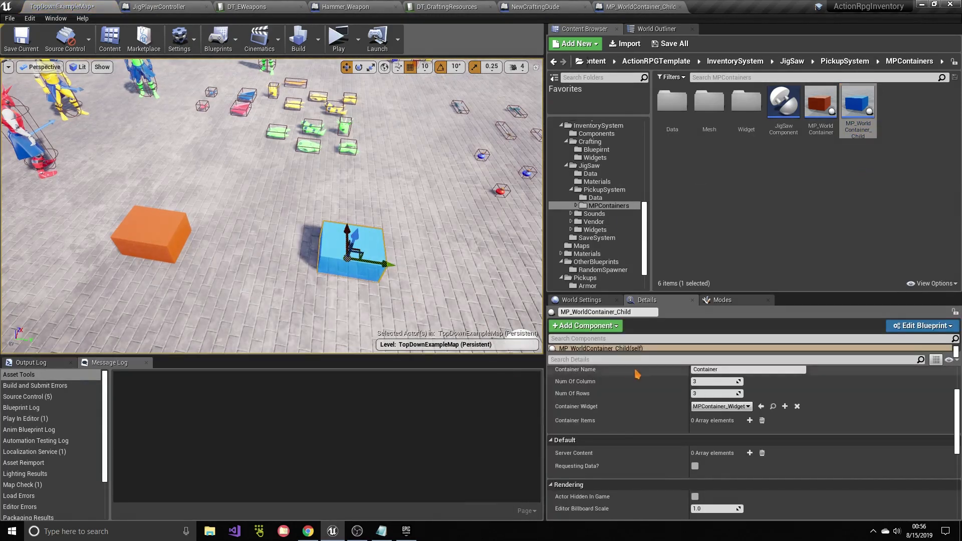
scroll(627, 396, "up", 2)
scroll(627, 396, "down", 1)
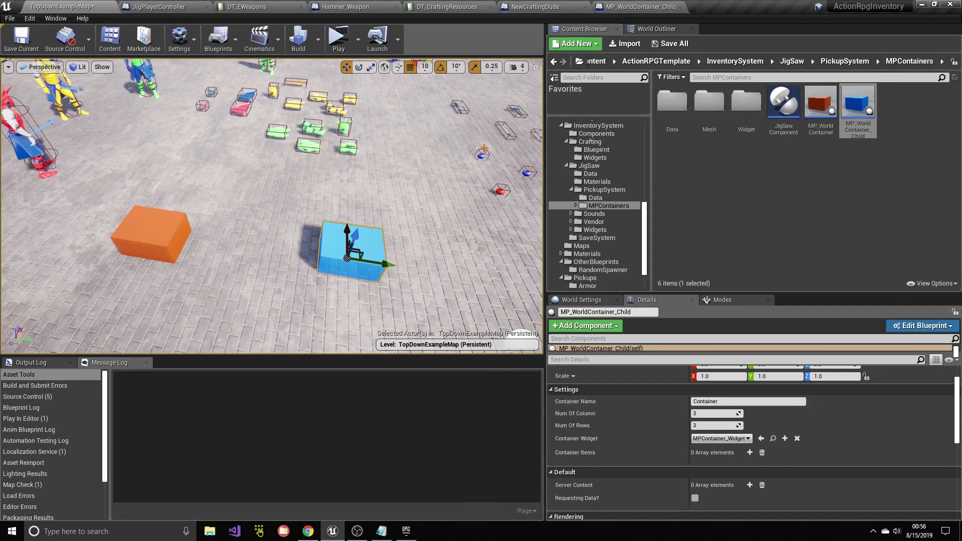
Step: Examine the child container Blueprint's class defaults and Event Graph, and close the Blueprint
left_click(636, 5)
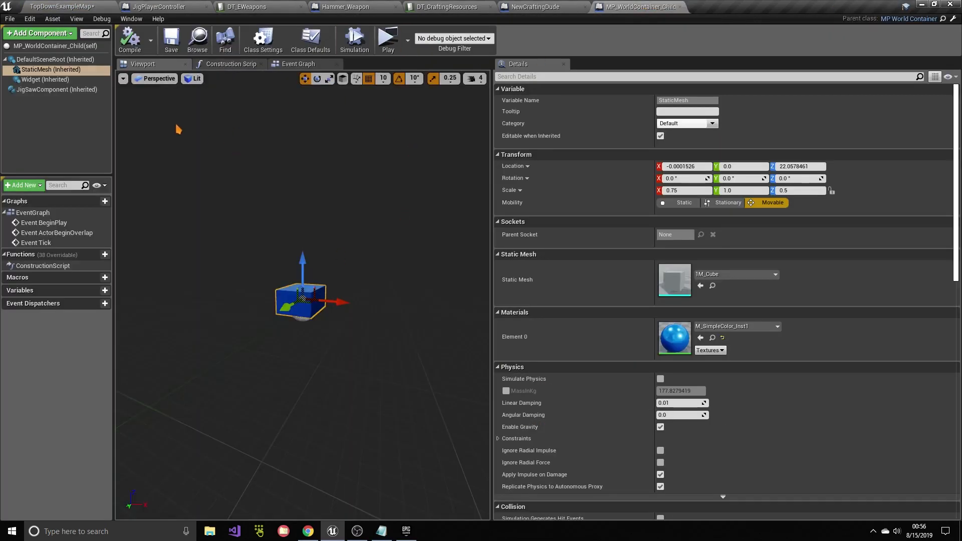
scroll(539, 320, "down", 9)
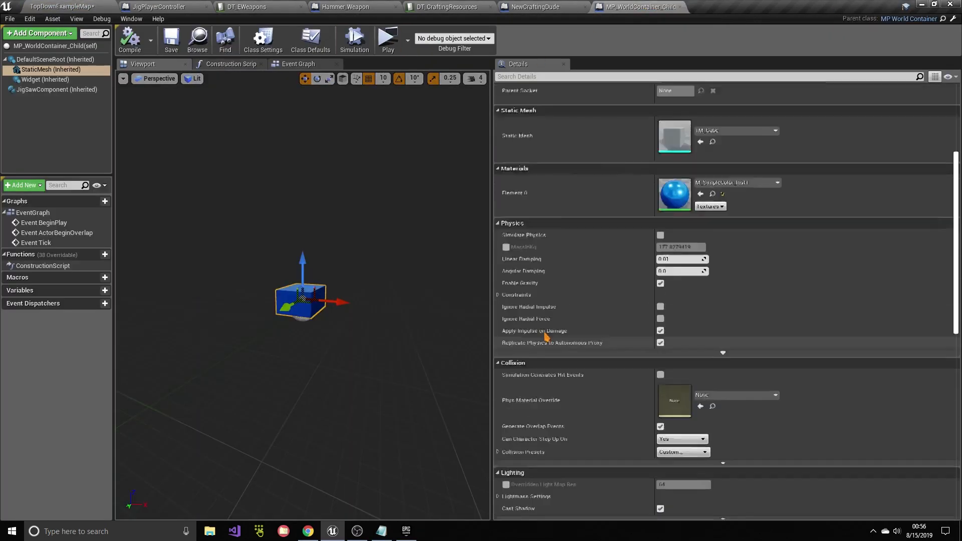
scroll(546, 337, "up", 10)
left_click(311, 40)
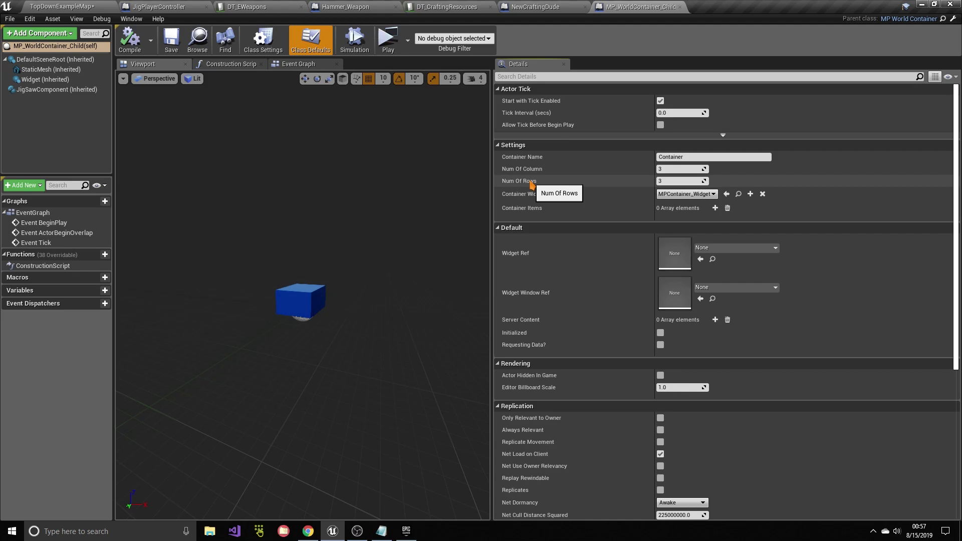
left_click(301, 64)
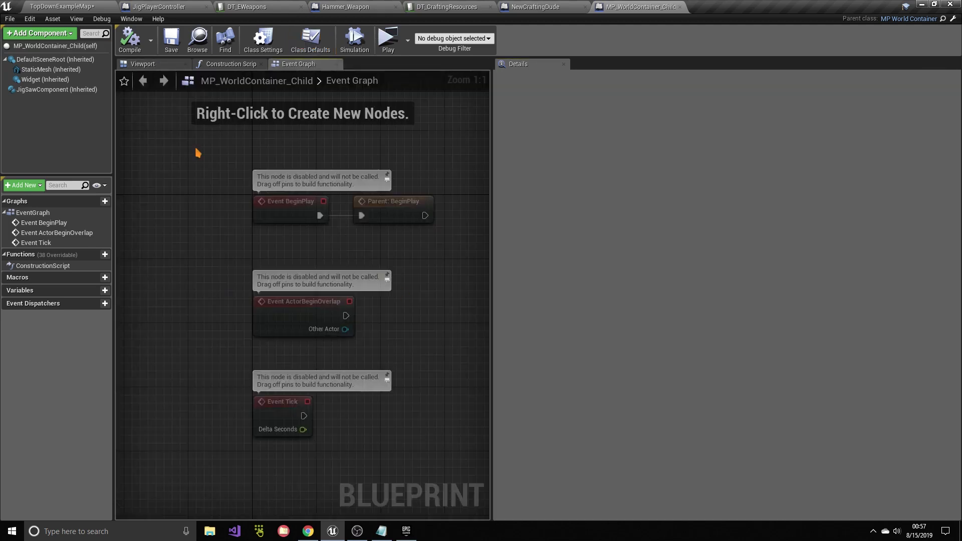
left_click_drag(179, 142, 233, 163)
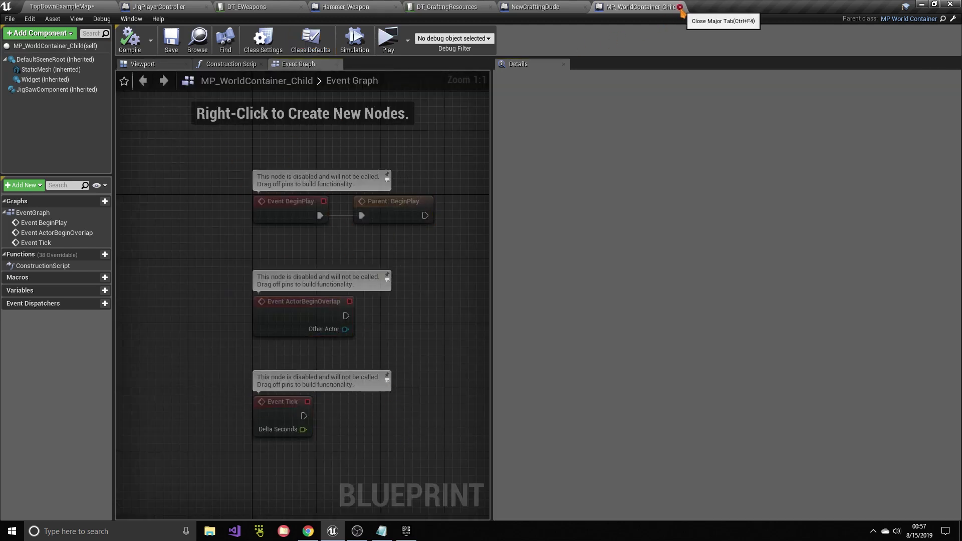
left_click(680, 7)
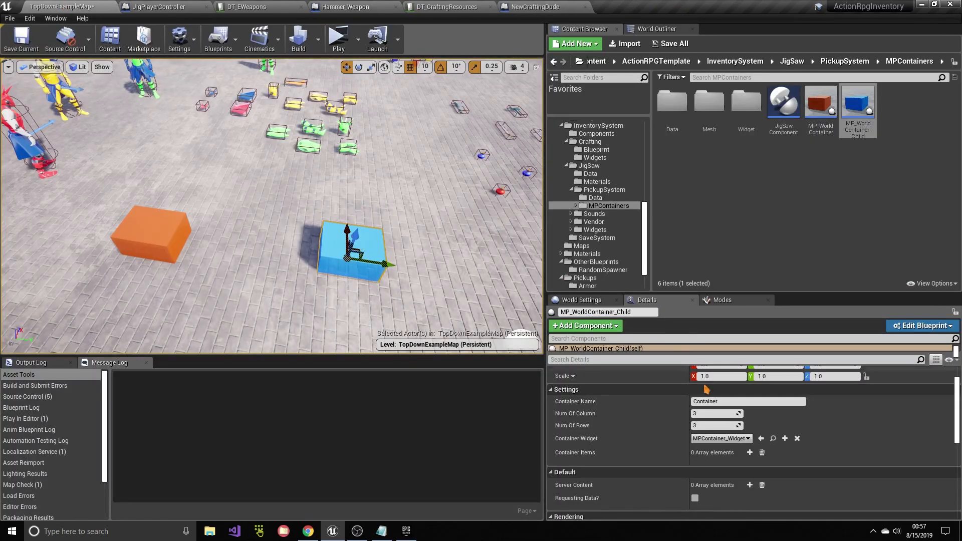
Step: Name the placed blue container "Some container" and give it 5 columns and 5 rows
left_click(576, 403)
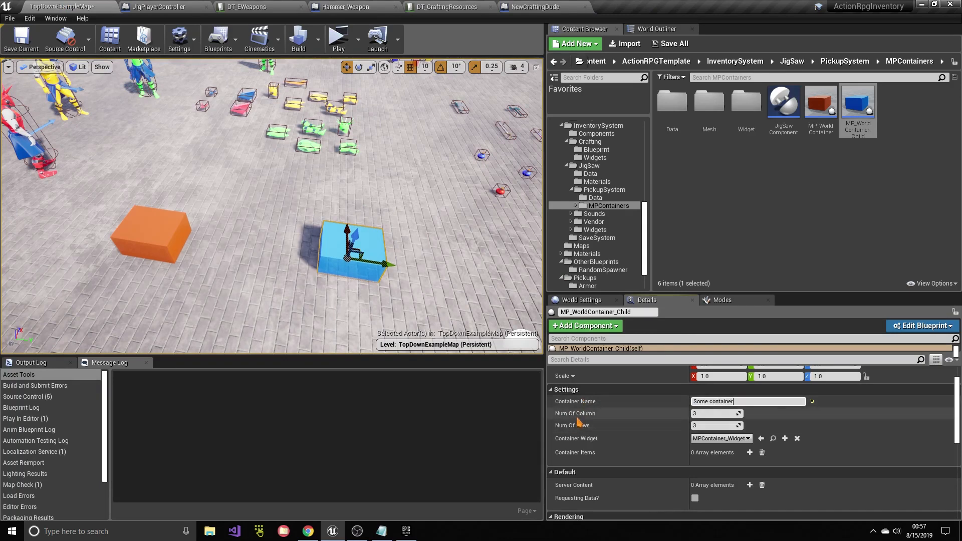
mouse_move(399, 308)
right_mouse_down()
mouse_move(431, 314)
mouse_move(399, 307)
right_mouse_up()
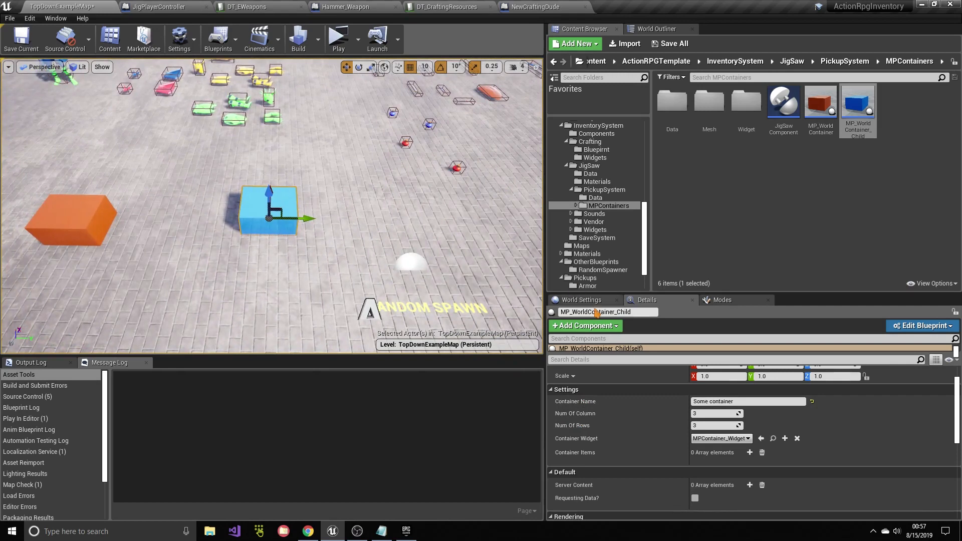
left_click(716, 413)
type("5")
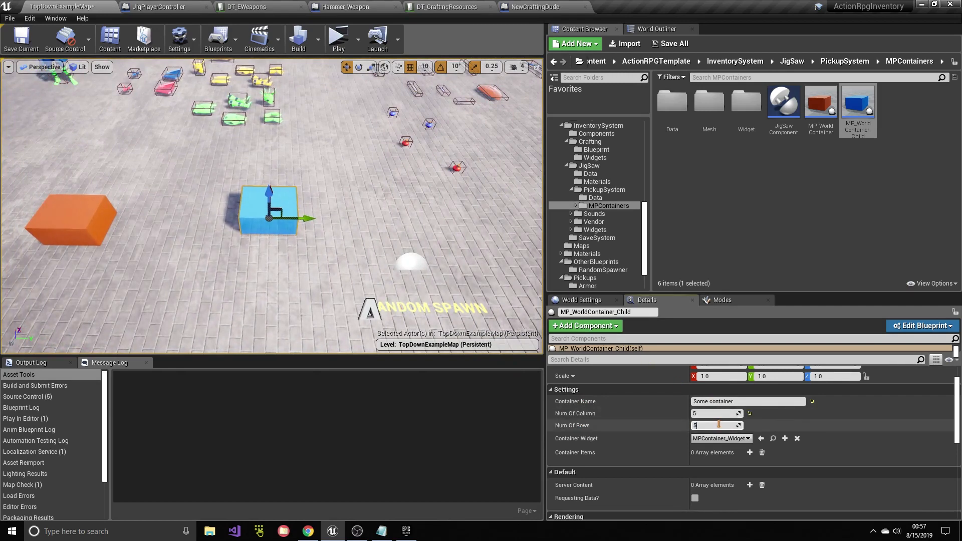
Step: Add one Container Items element to the blue container with ItemID 9 and DT_EWeapons as its data table source
scroll(718, 424, "down", 2)
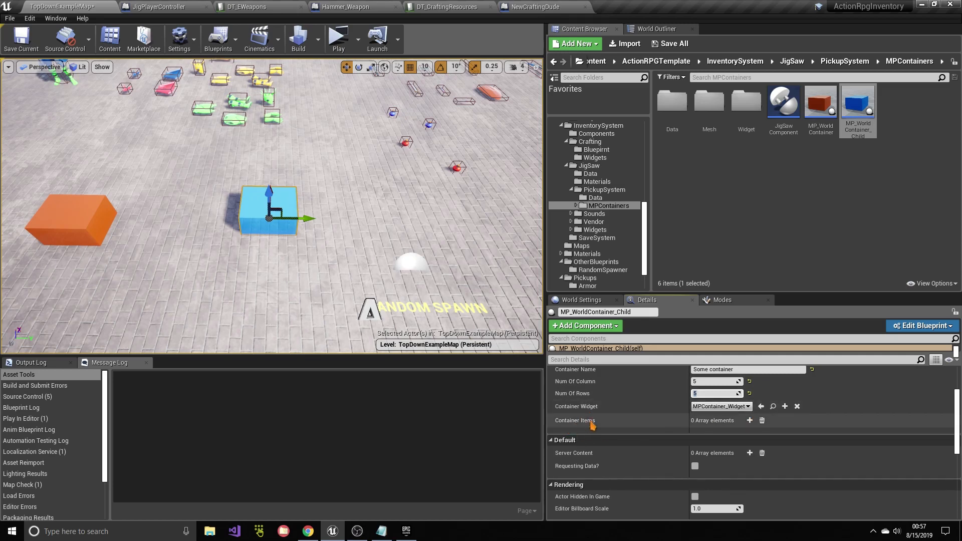
left_click(750, 420)
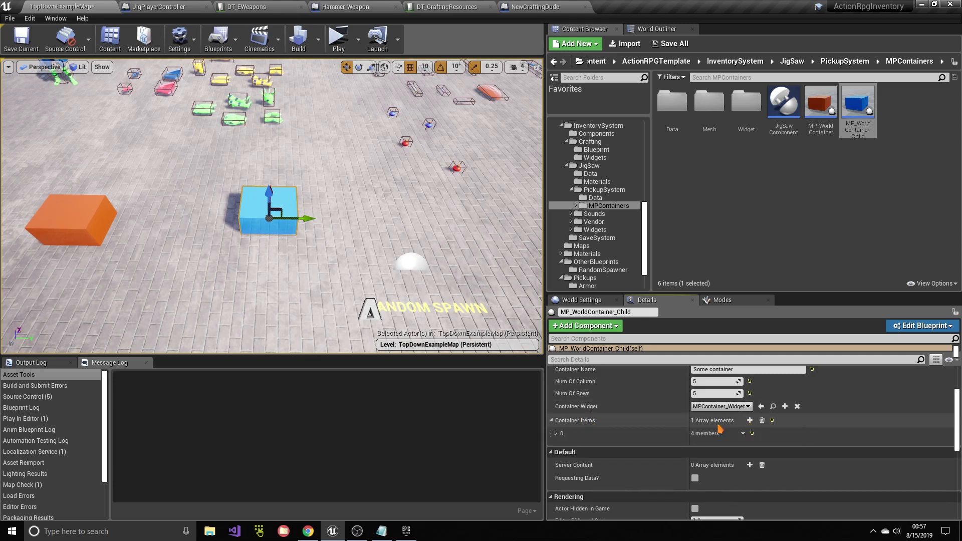
left_click(555, 434)
scroll(556, 431, "down", 2)
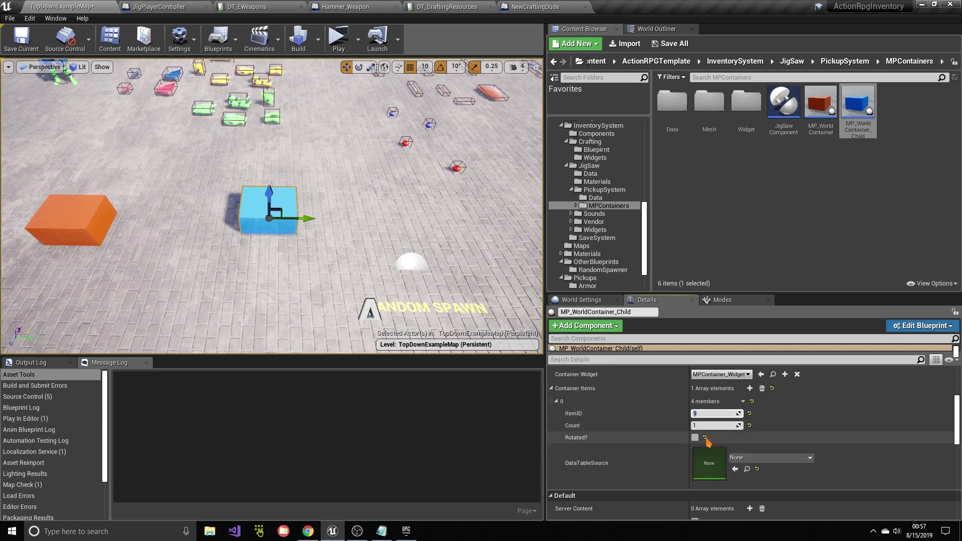
scroll(747, 453, "down", 1)
left_click(753, 442)
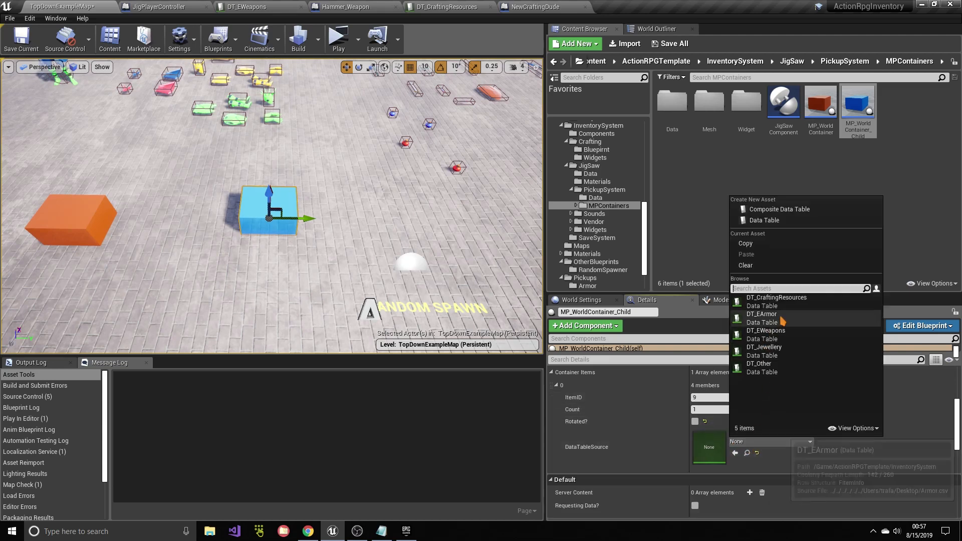
left_click(764, 335)
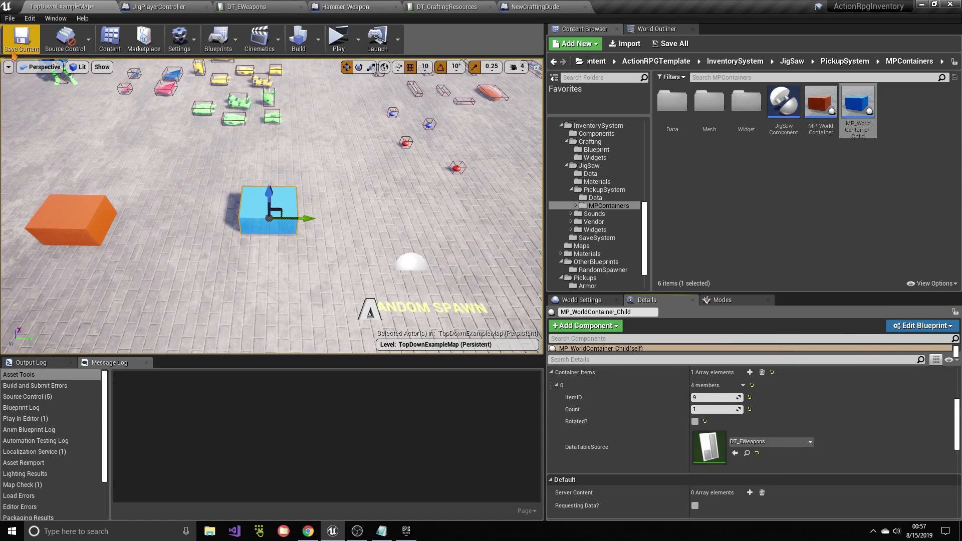
Step: Add a second Container Items element to the blue container with ItemID 5 and Count 99
scroll(604, 120, "up", 10)
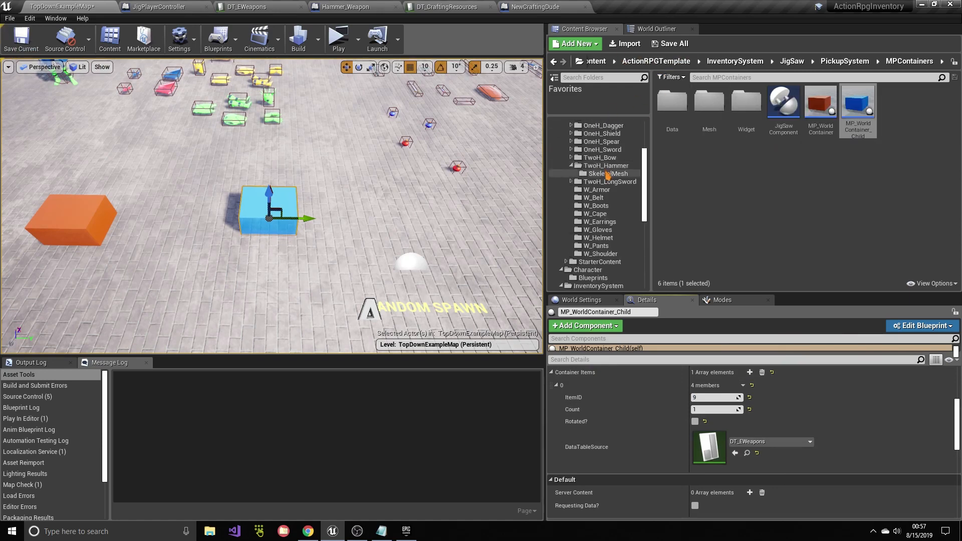
left_click(605, 135)
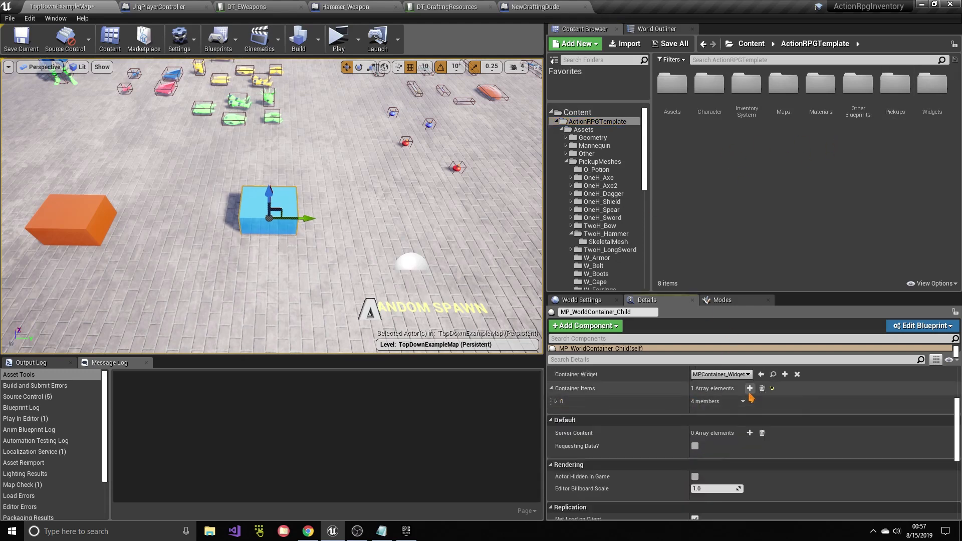
left_click(749, 388)
left_click(556, 414)
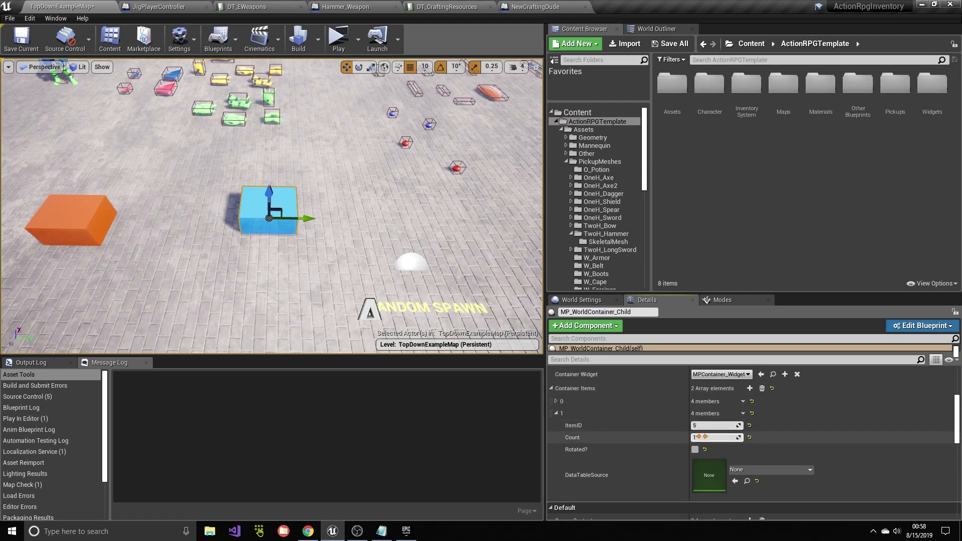
scroll(579, 444, "down", 1)
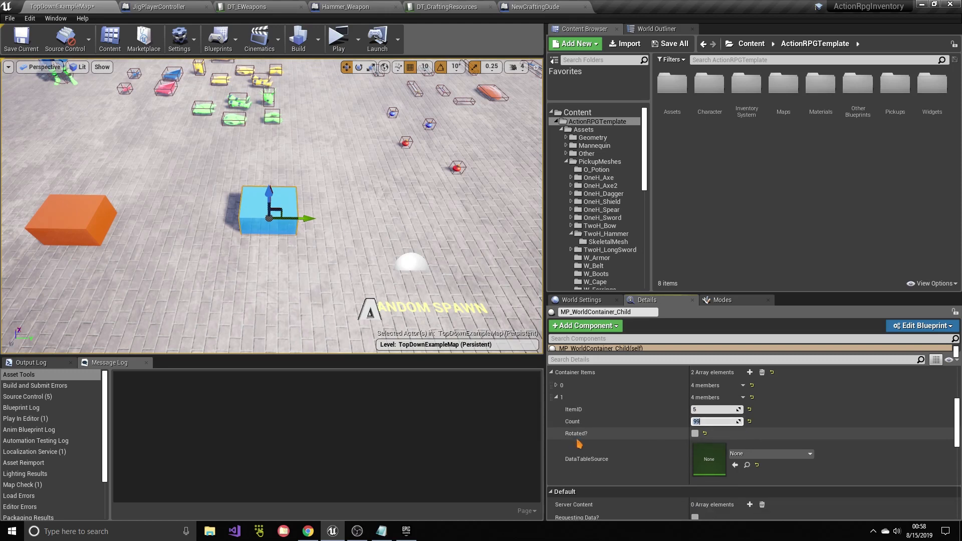
Step: Set the second Container Items element's data table source to DT_CraftingResources
left_click(795, 455)
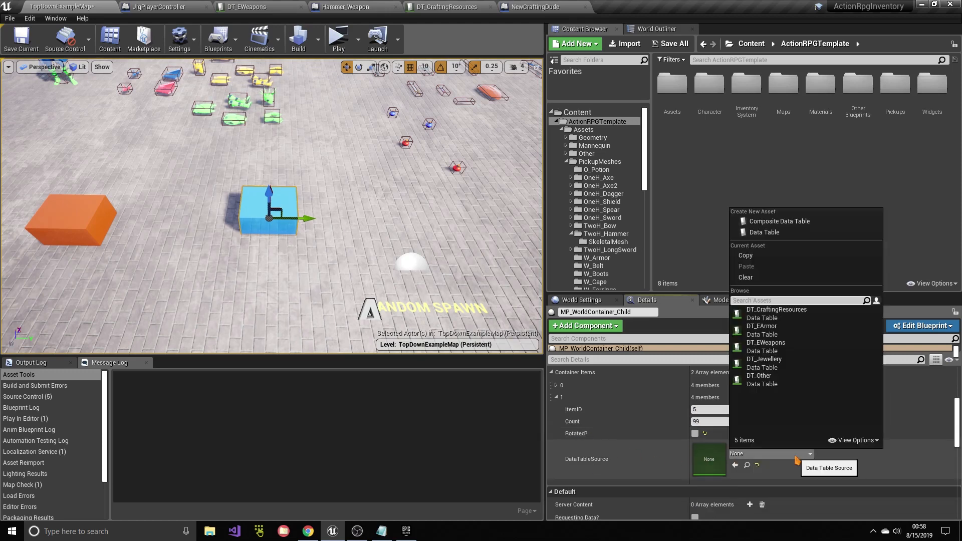
type("ma")
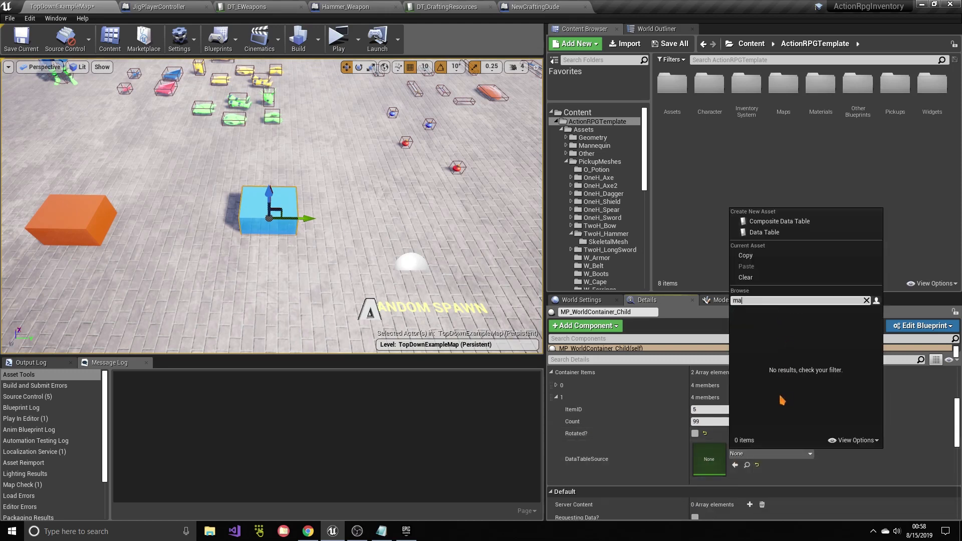
key("BackSpace")
left_click(767, 313)
left_click(755, 456)
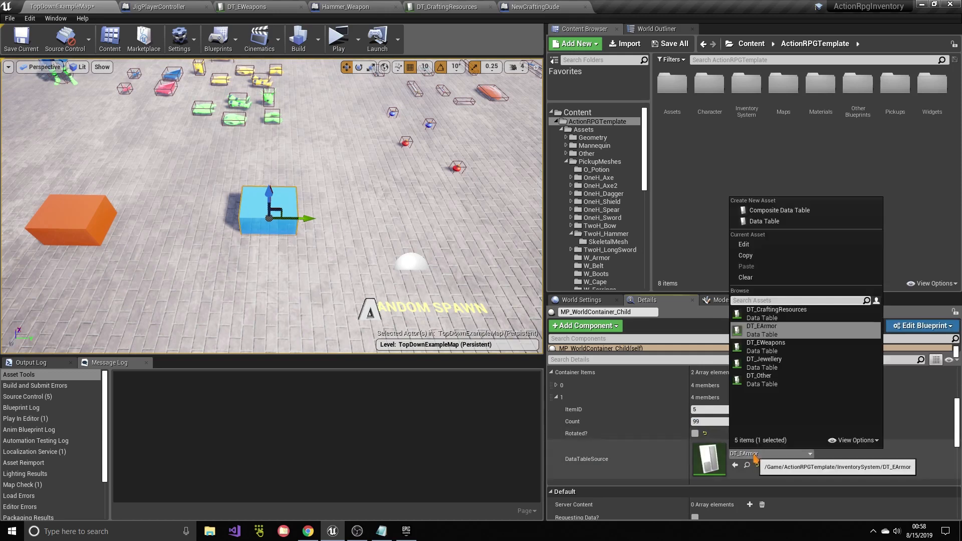
type("craf")
key("BackSpace")
key("BackSpace")
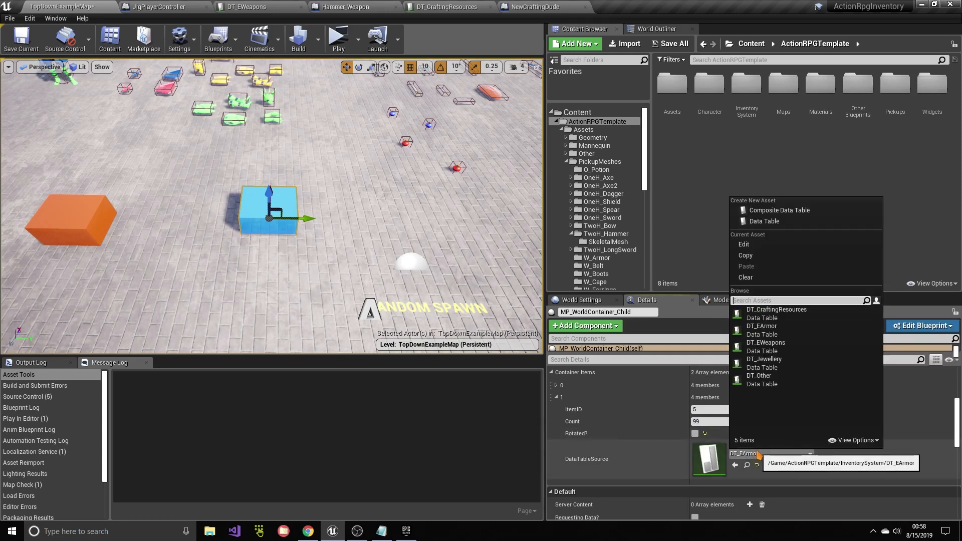
left_click(774, 313)
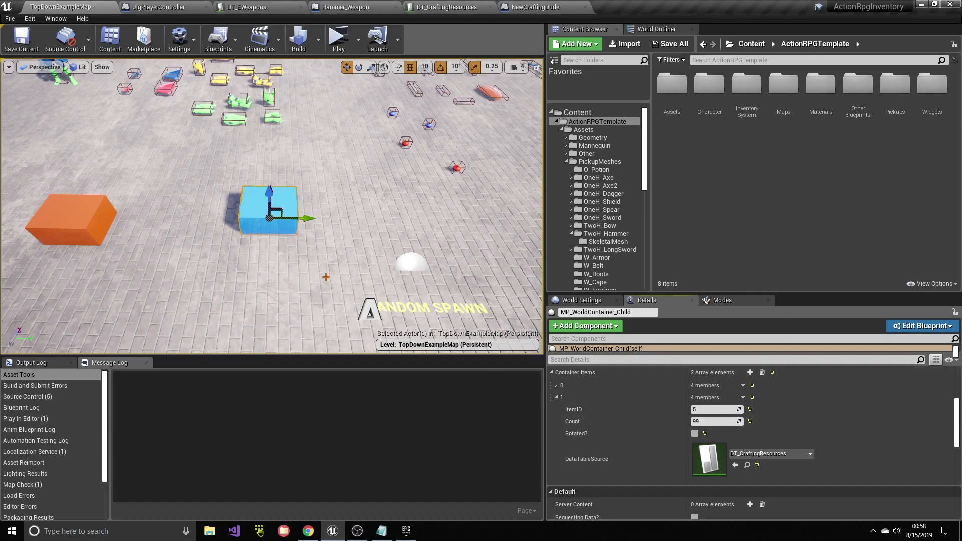
Step: Save the level, start a maximized standalone play session and open the blue Box Container
left_click(41, 68)
left_click(28, 39)
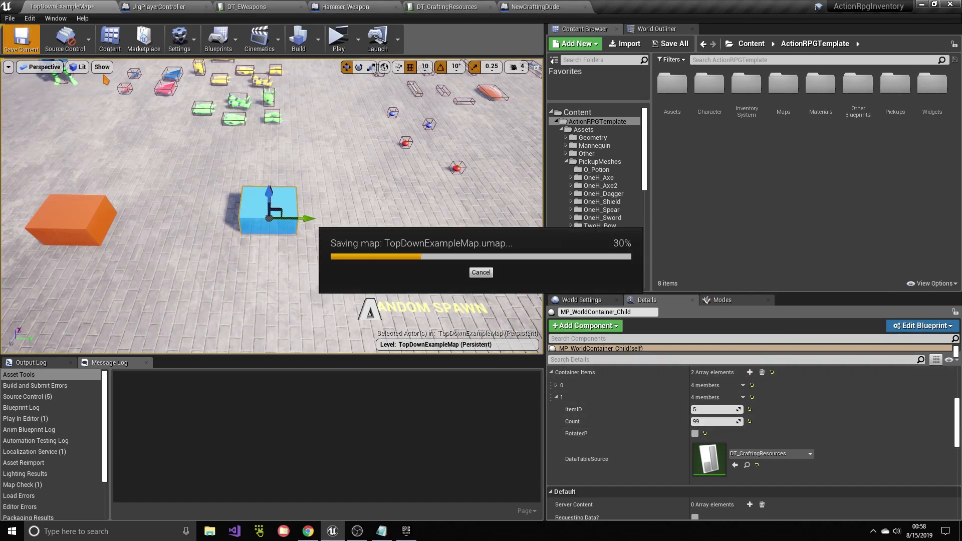
left_click(339, 39)
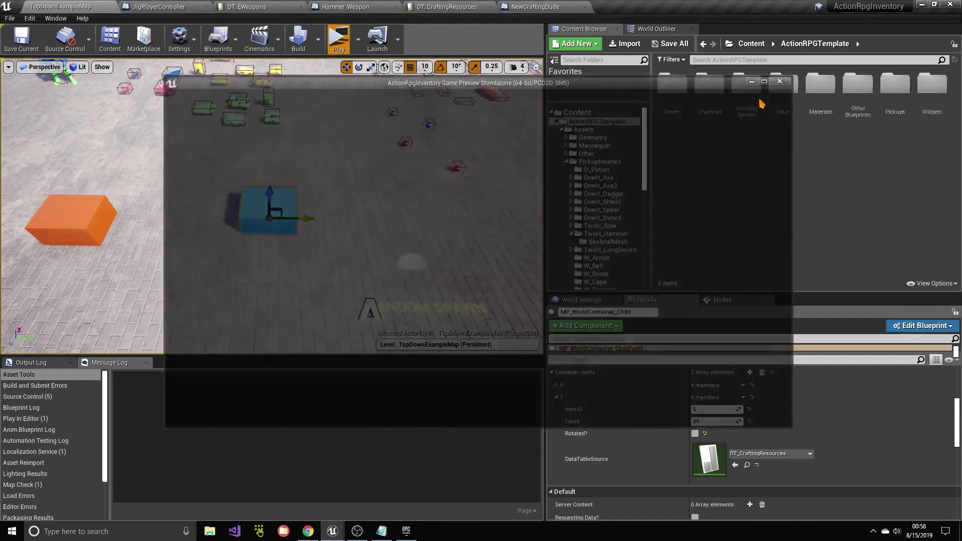
left_click(768, 80)
left_click(505, 229)
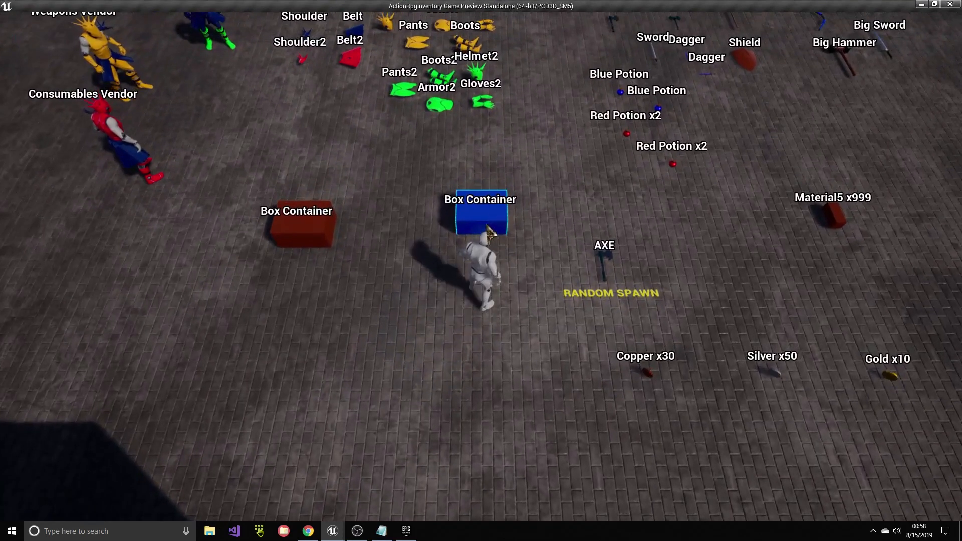
left_click(489, 231)
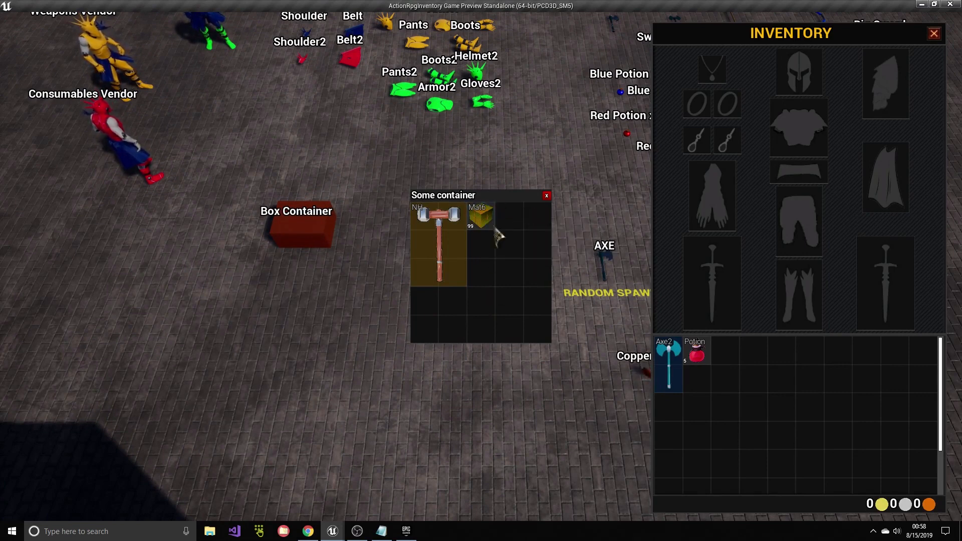
Step: Move the material stack one cell within the container, transfer the hammer to the inventory grid, and end the play session
left_click_drag(482, 216, 509, 218)
left_click_drag(450, 228, 779, 391)
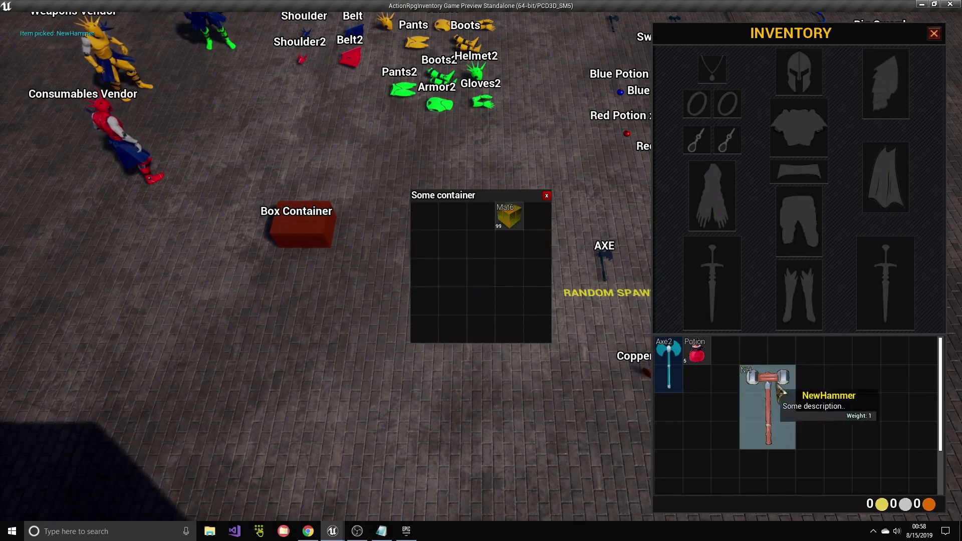
key("Escape")
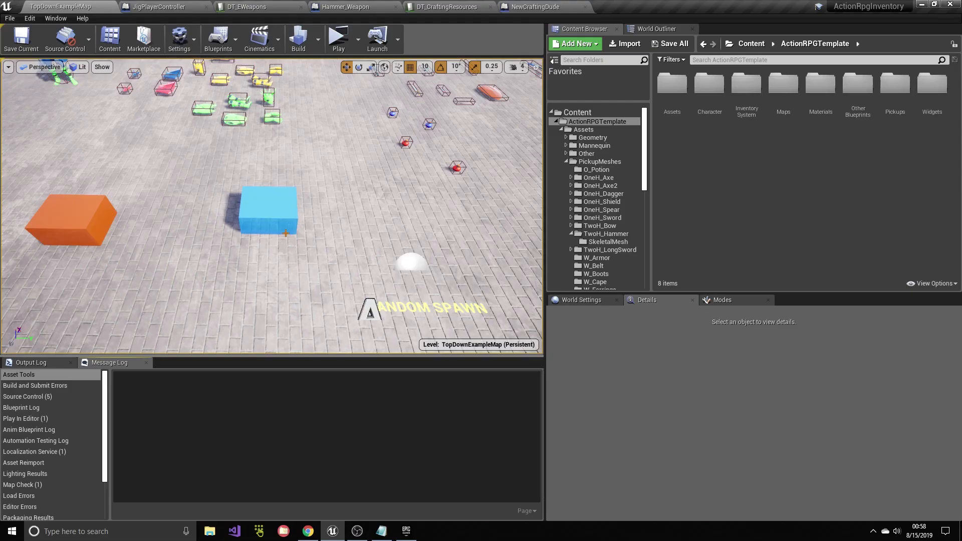
Step: Browse to the RandomSpawner folder inside ActionRPGTemplate's OtherBlueprints folder
mouse_move(300, 240)
right_mouse_down()
mouse_move(330, 241)
mouse_move(301, 241)
right_mouse_up()
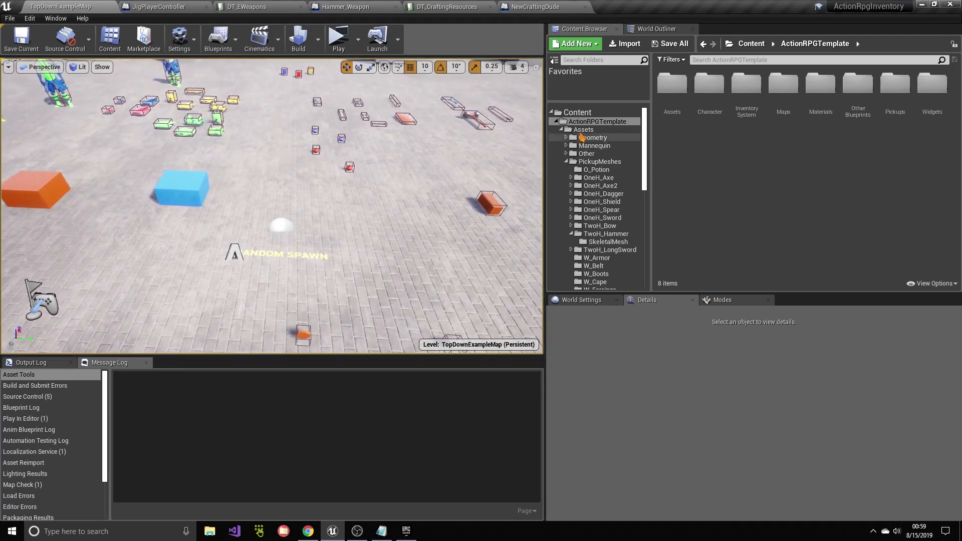
left_click(561, 129)
left_click(585, 113)
left_click(600, 121)
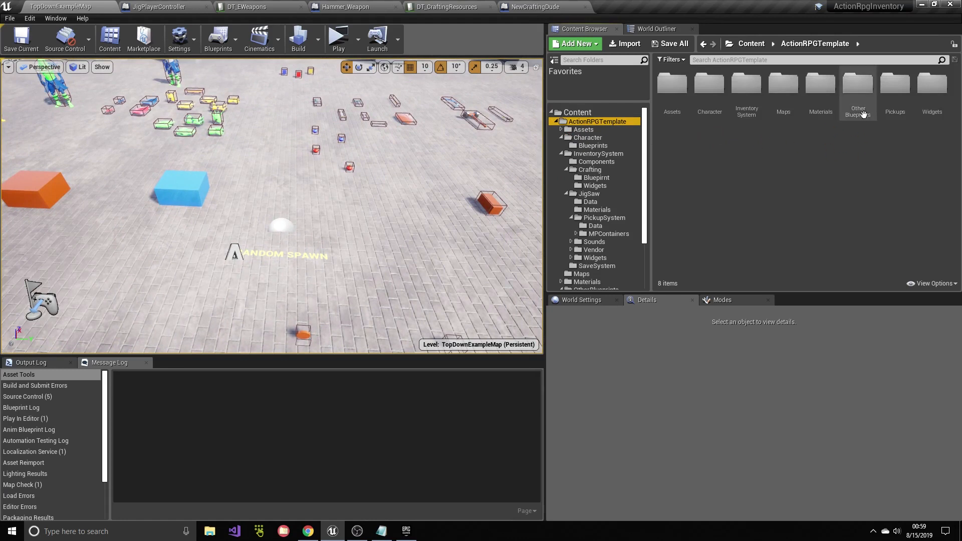
double_click(858, 85)
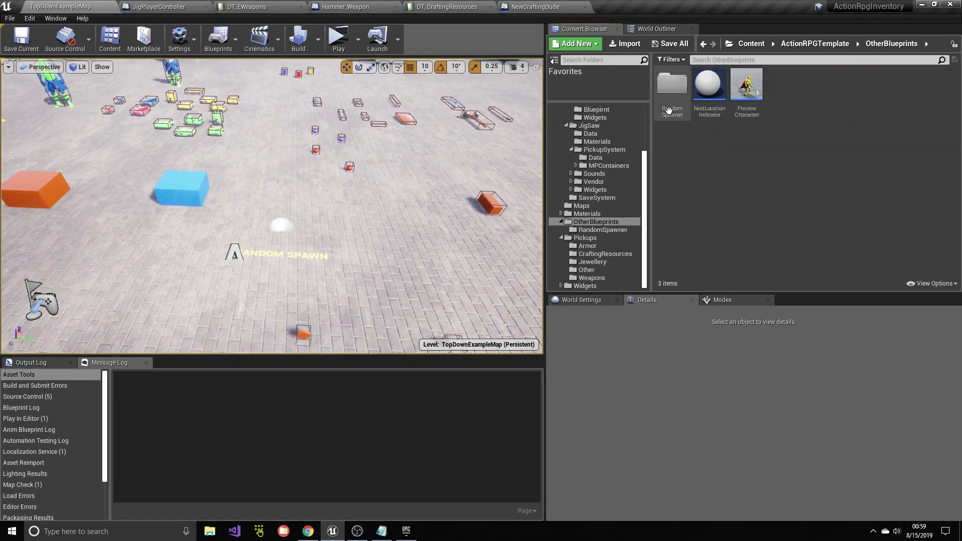
double_click(672, 88)
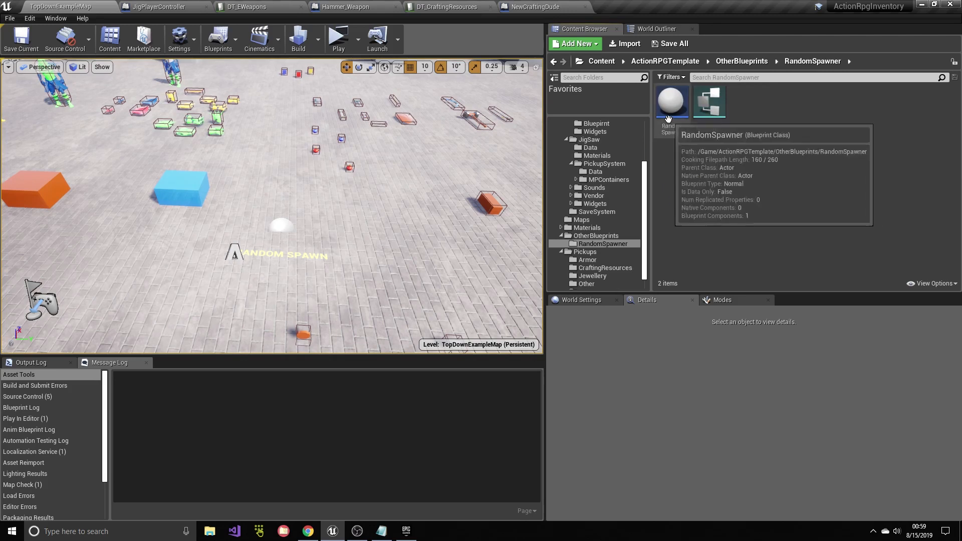
Step: Try placing a RandomSpawner in the level with one Possible Spawn Pickups element, and remove it again
left_click_drag(671, 103, 375, 245)
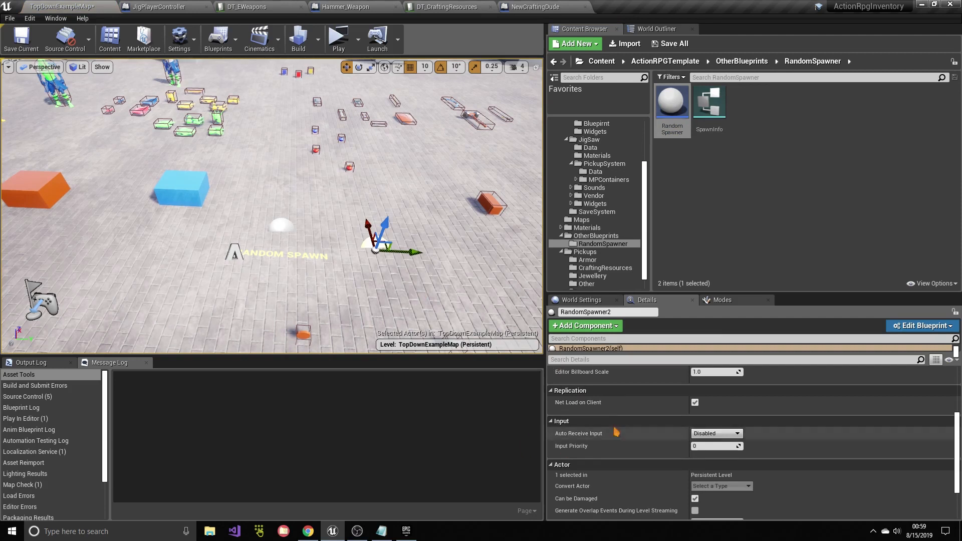
scroll(579, 437, "up", 5)
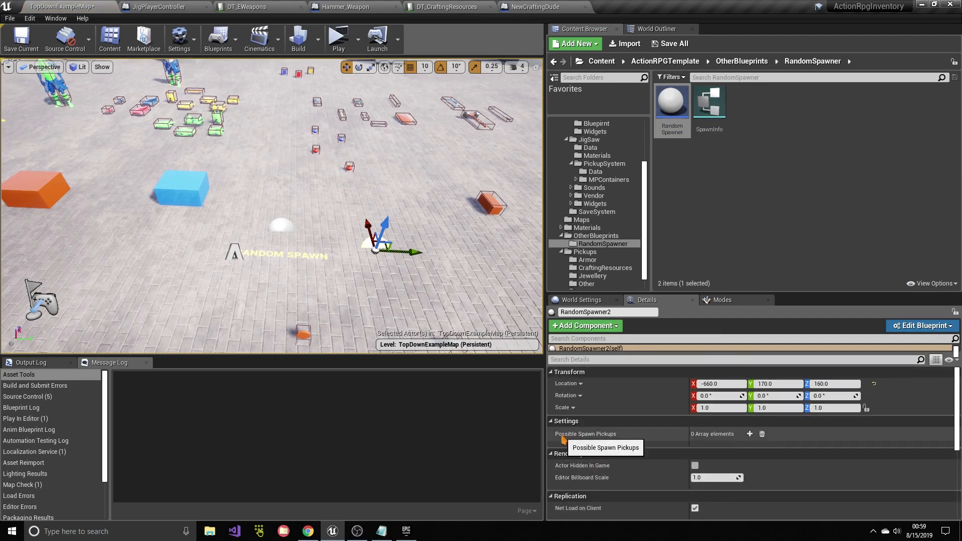
left_click(750, 434)
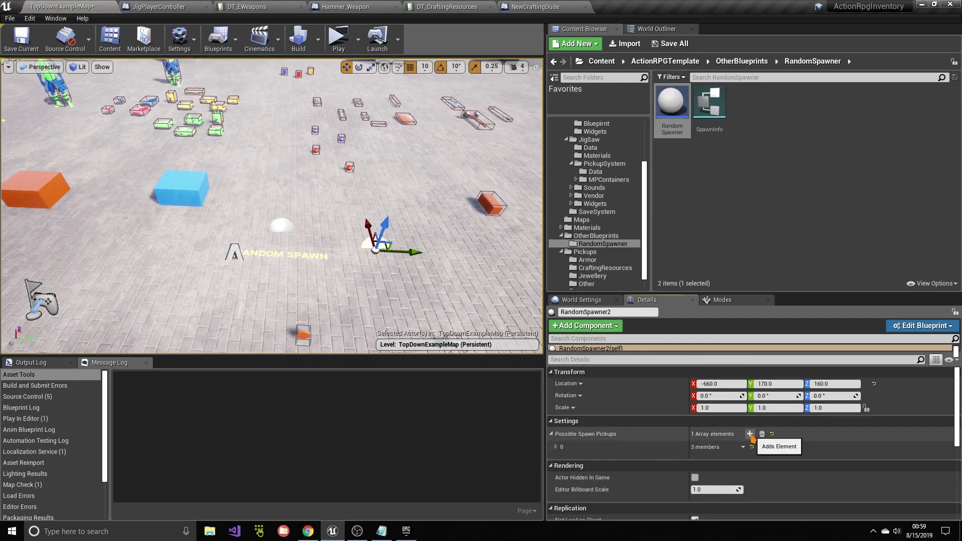
key("s")
mouse_move(327, 193)
right_mouse_down()
mouse_move(371, 190)
mouse_move(346, 195)
right_mouse_up()
left_click_drag(334, 217, 393, 210)
key("Escape")
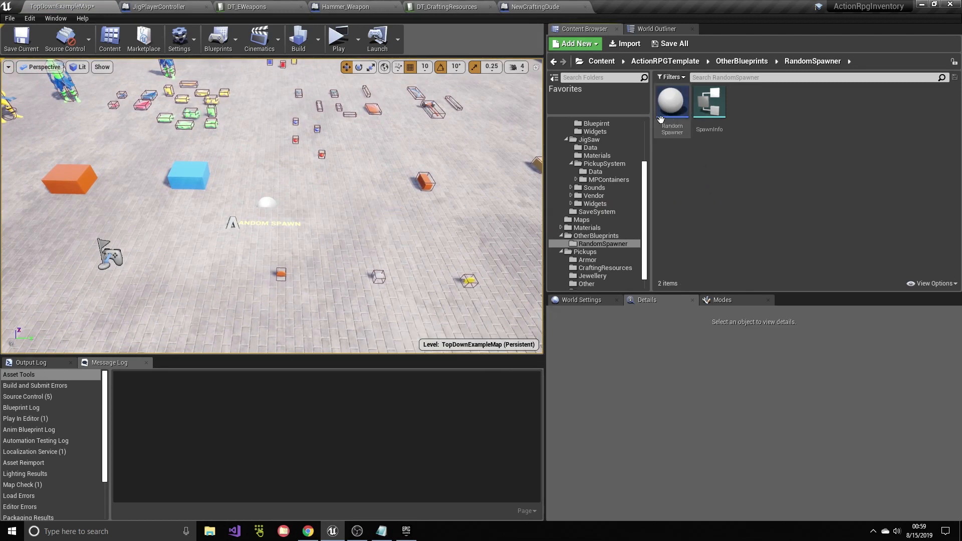
Step: Create a child Blueprint class of RandomSpawner and open it for editing
right_click(682, 114)
left_click(727, 130)
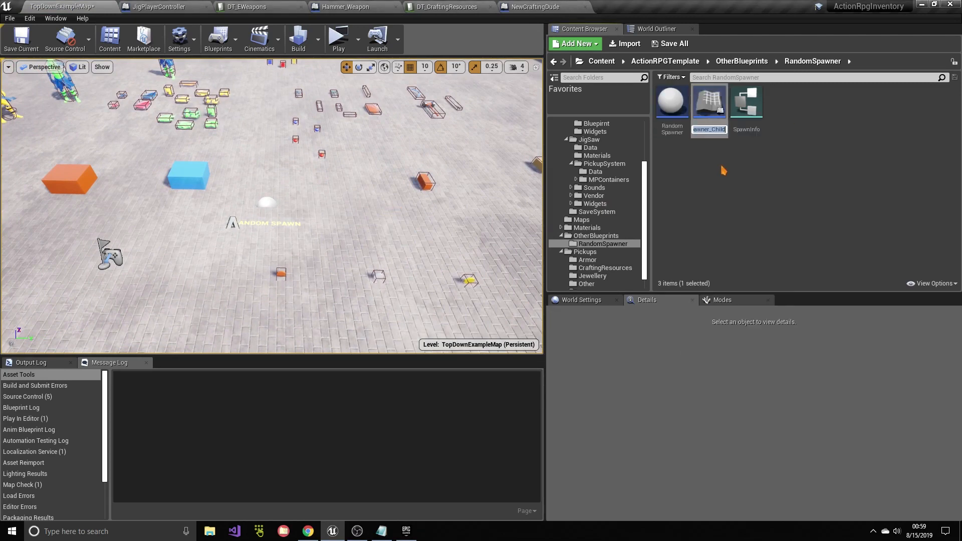
left_click(712, 125)
double_click(713, 126)
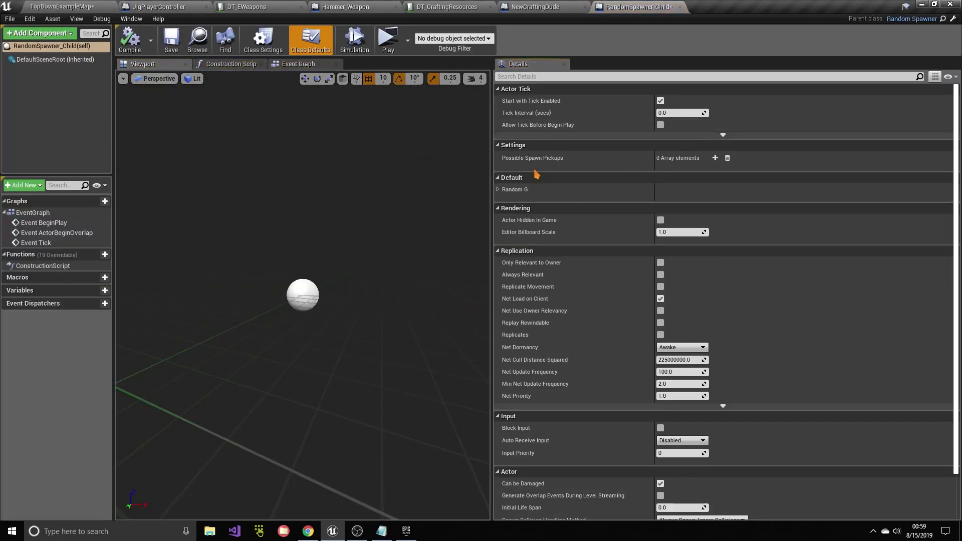
Step: Add three Possible Spawn Pickups elements to the child spawner and set the first one's PickupClass to C_Material1
left_click(719, 158)
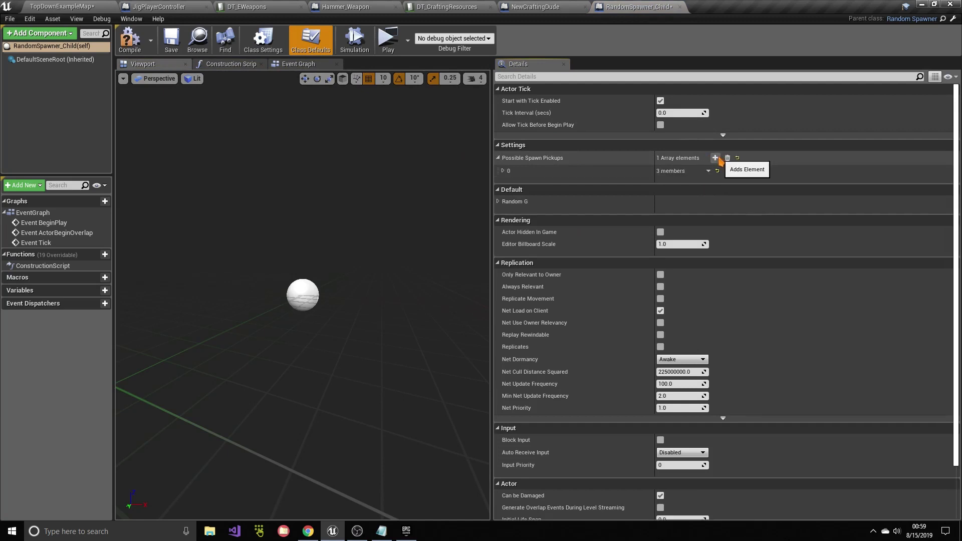
left_click(719, 159)
left_click(719, 158)
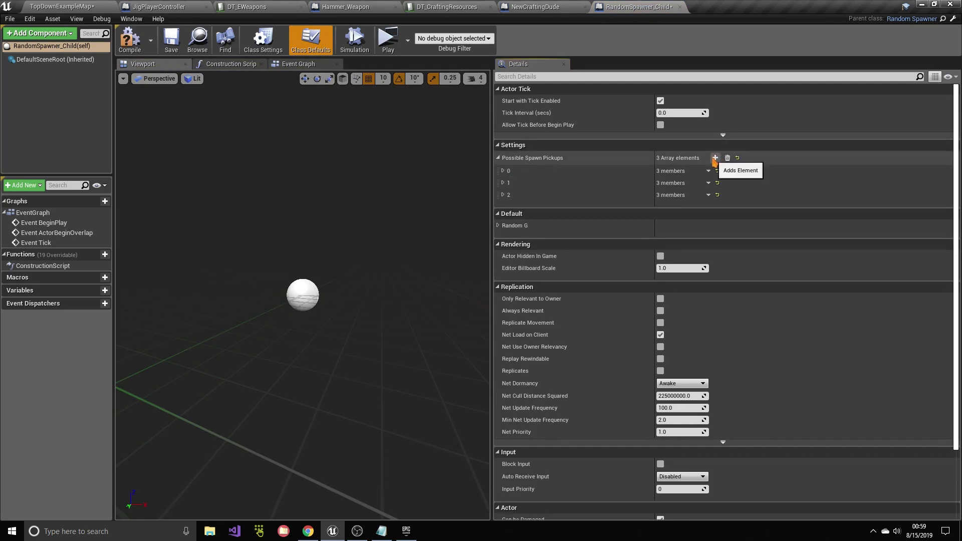
left_click(503, 171)
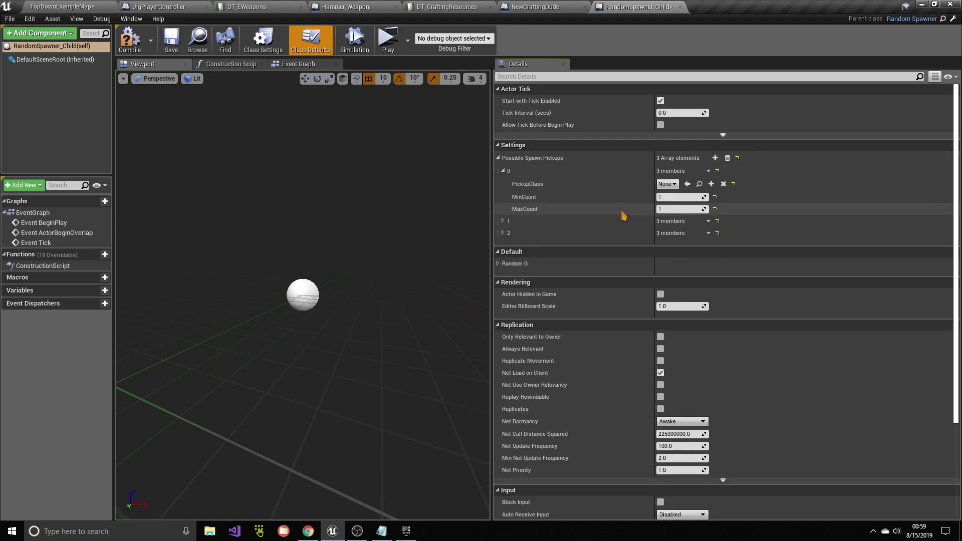
left_click(675, 185)
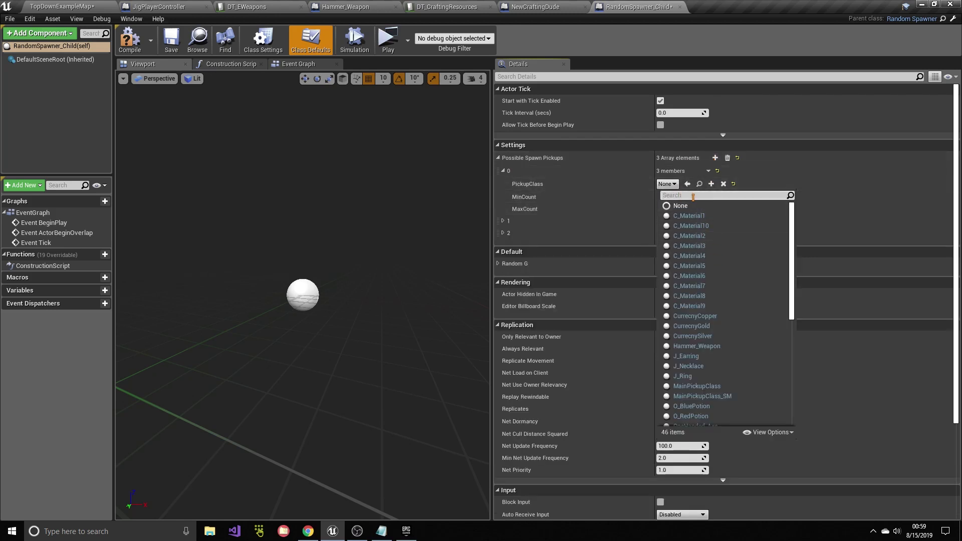
type("mat")
left_click(723, 216)
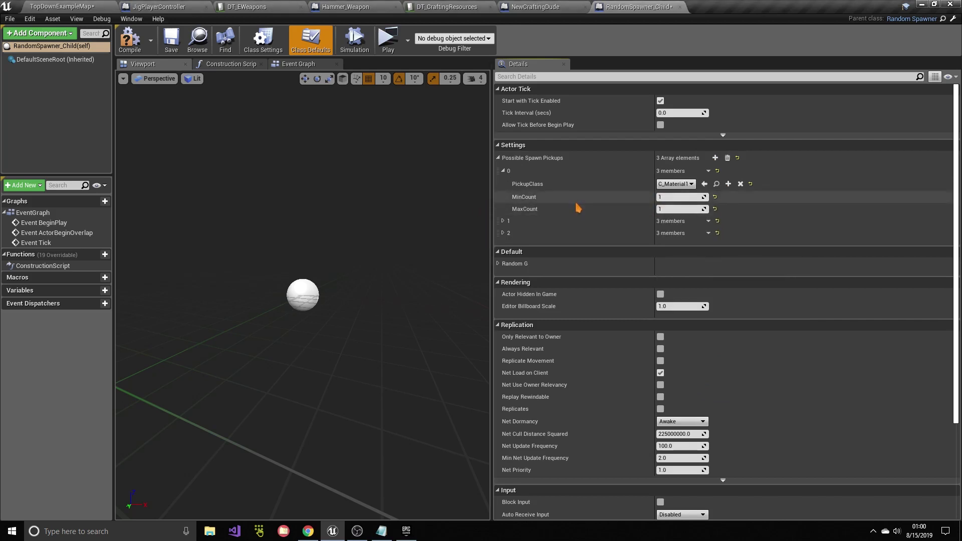
Step: Set the first spawn pickup's MinCount to 1 and MaxCount to 99
type("30")
left_click(681, 209)
key("Return")
left_click(668, 199)
type("1")
left_click(677, 209)
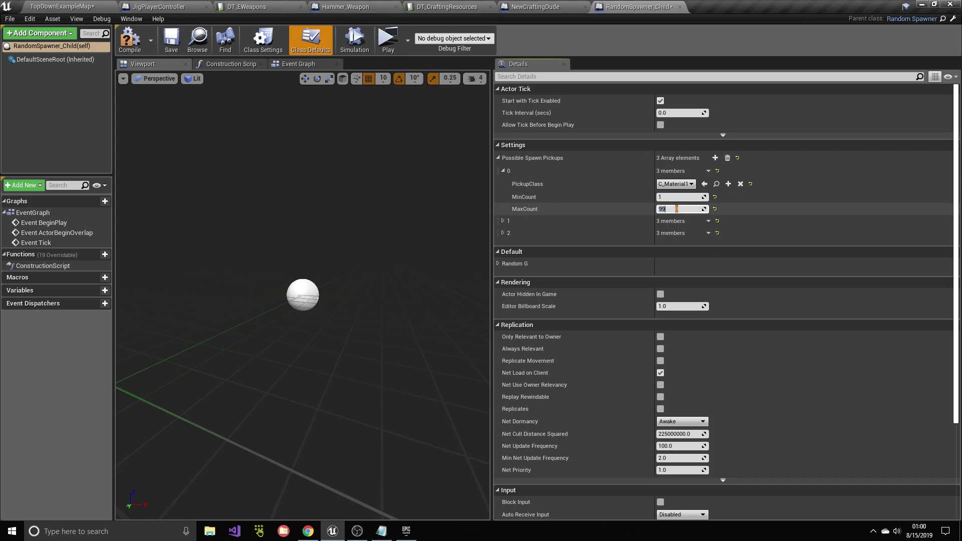
Step: Copy the first spawn pickup's settings into the second element and change its PickupClass to C_Material2
left_click(504, 222)
right_click(515, 173)
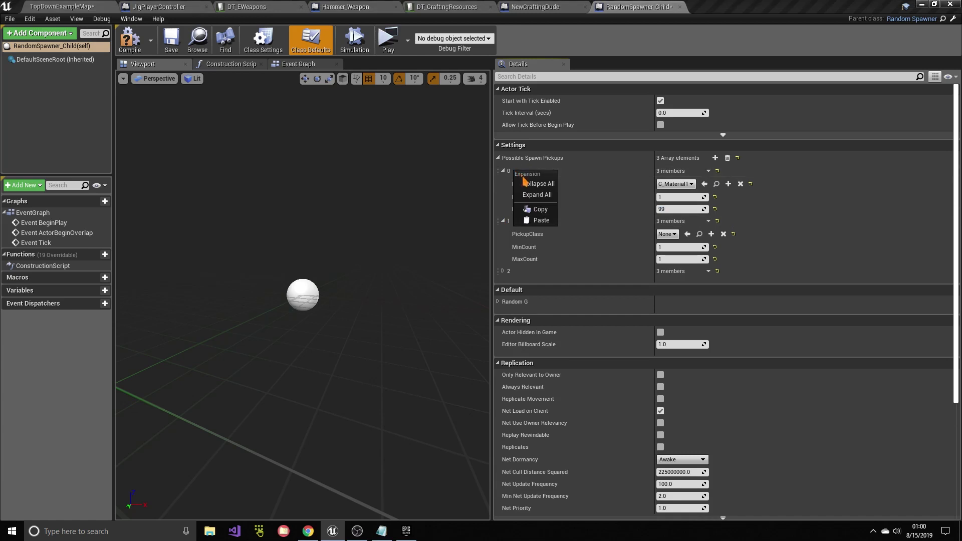
left_click(530, 208)
right_click(515, 220)
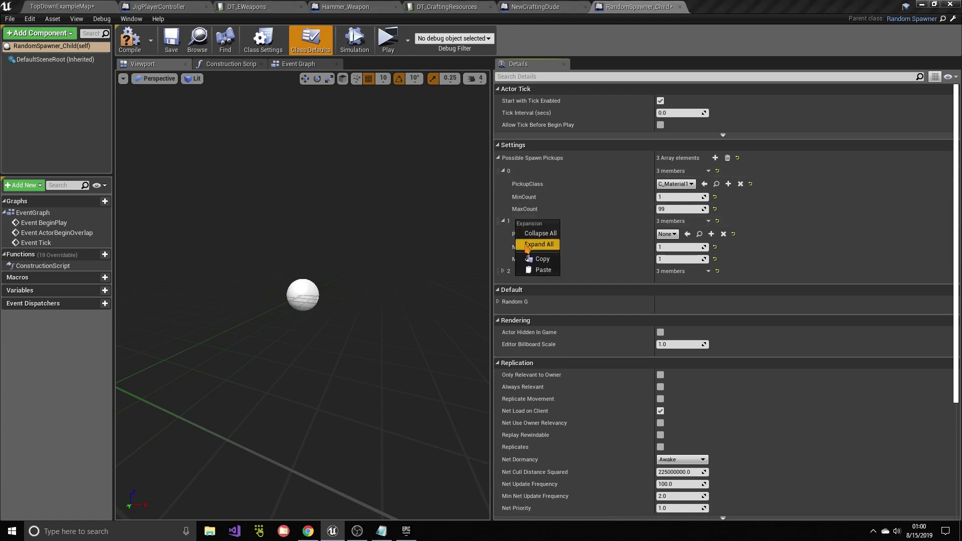
left_click(543, 271)
left_click(665, 236)
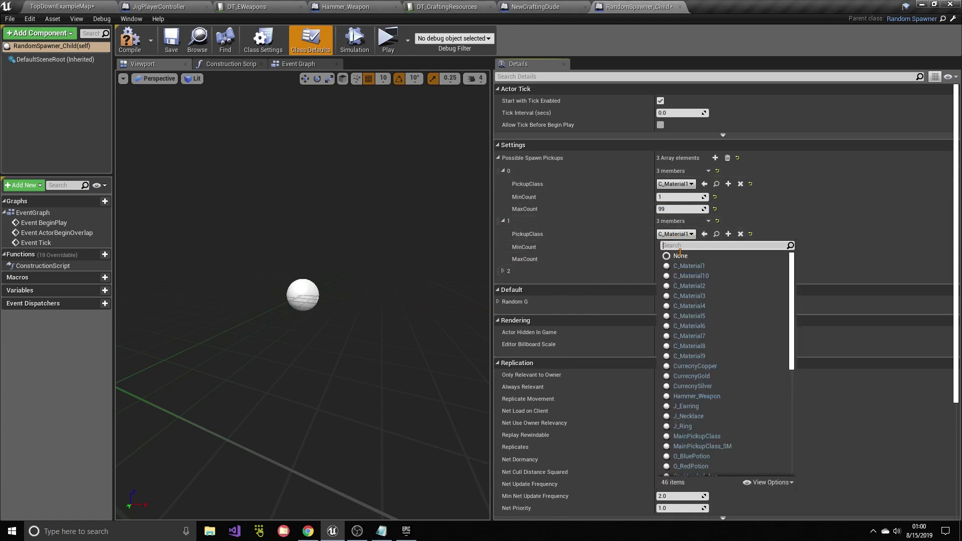
left_click(677, 280)
Step: Paste the copied pickup settings into the third Possible Spawn Pickups element and change its PickupClass to C_Material3
right_click(521, 271)
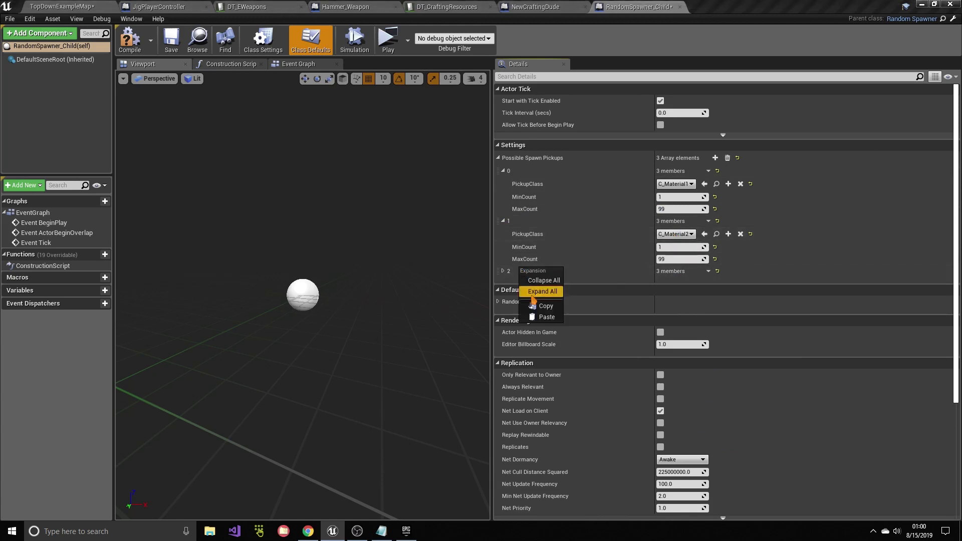
left_click(539, 318)
left_click(504, 272)
left_click(676, 284)
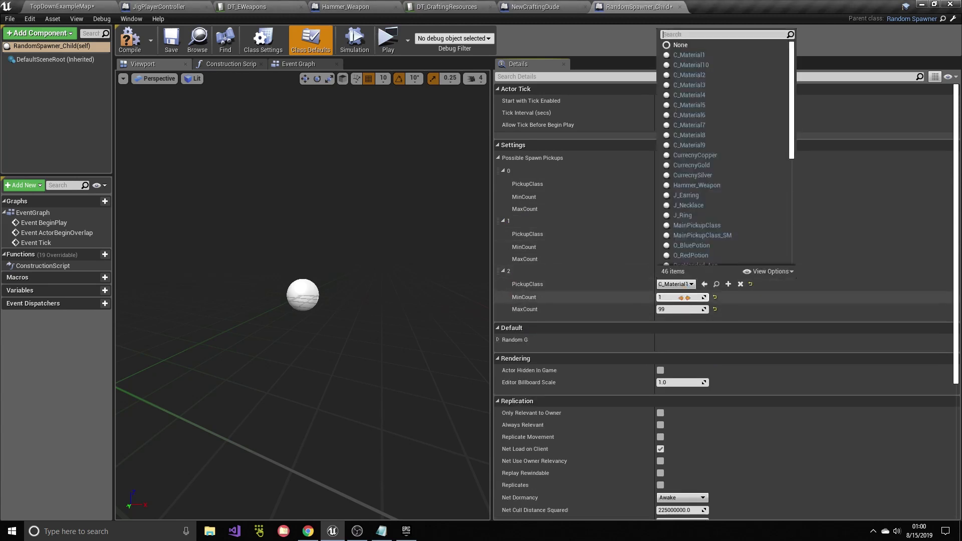
left_click(689, 85)
Step: Add two more Possible Spawn Pickups elements and paste the copied pickup settings into both
left_click(715, 158)
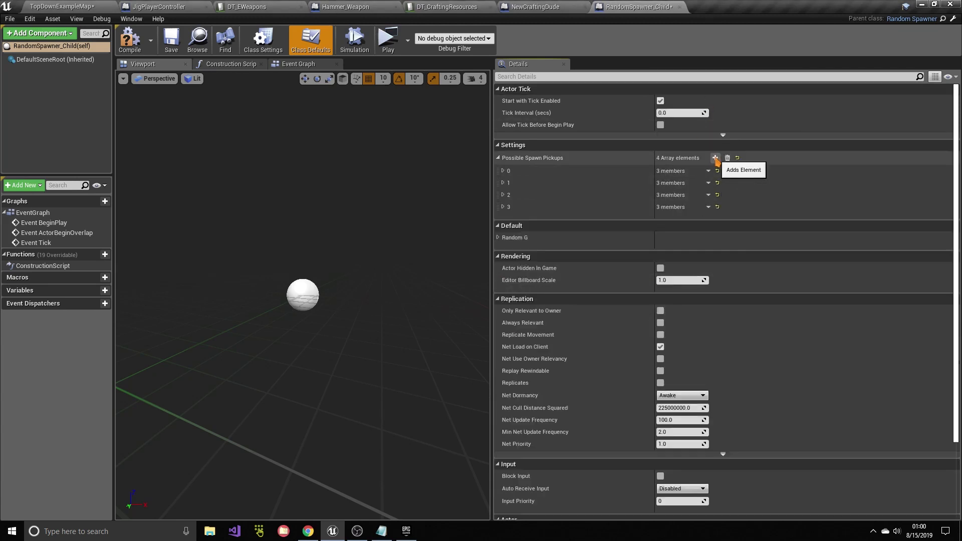
left_click(715, 158)
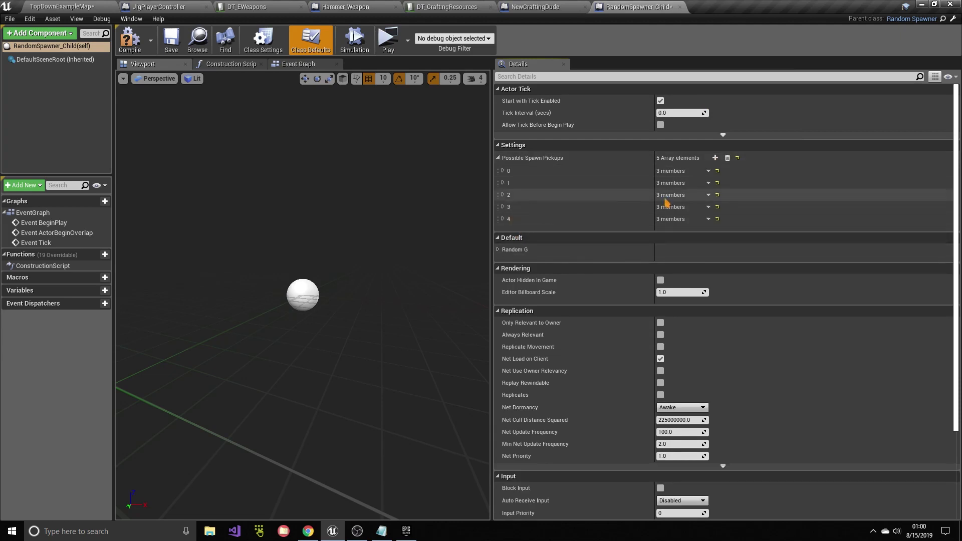
left_click(504, 207)
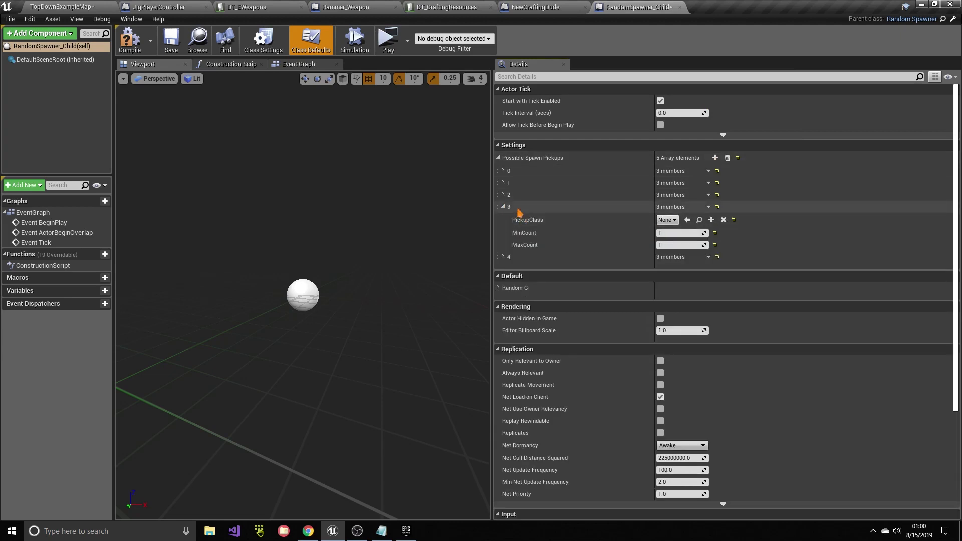
right_click(516, 207)
left_click(542, 258)
right_click(522, 260)
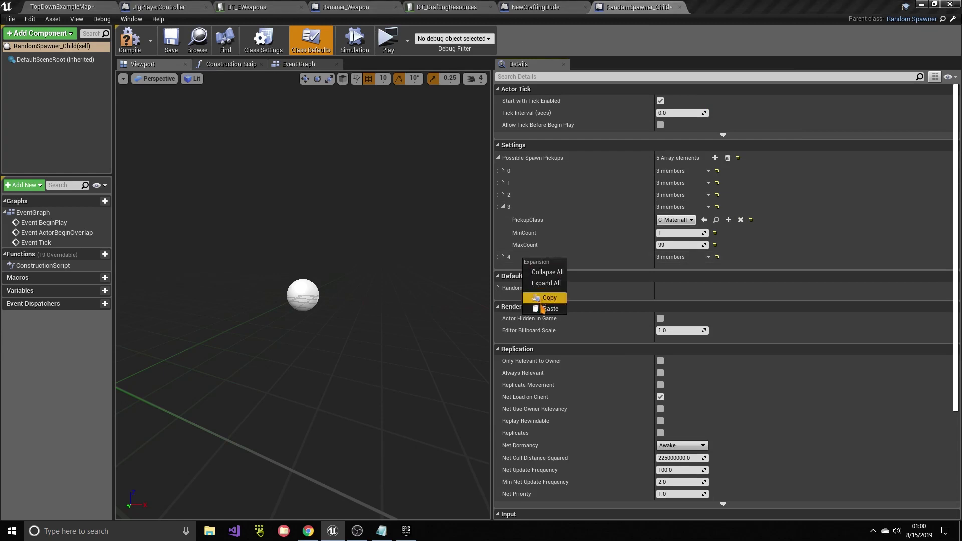
left_click(543, 309)
Step: Change the PickupClass of the fourth spawn pickup to C_Material4 and of the fifth to C_Material5
left_click(674, 221)
left_click(673, 224)
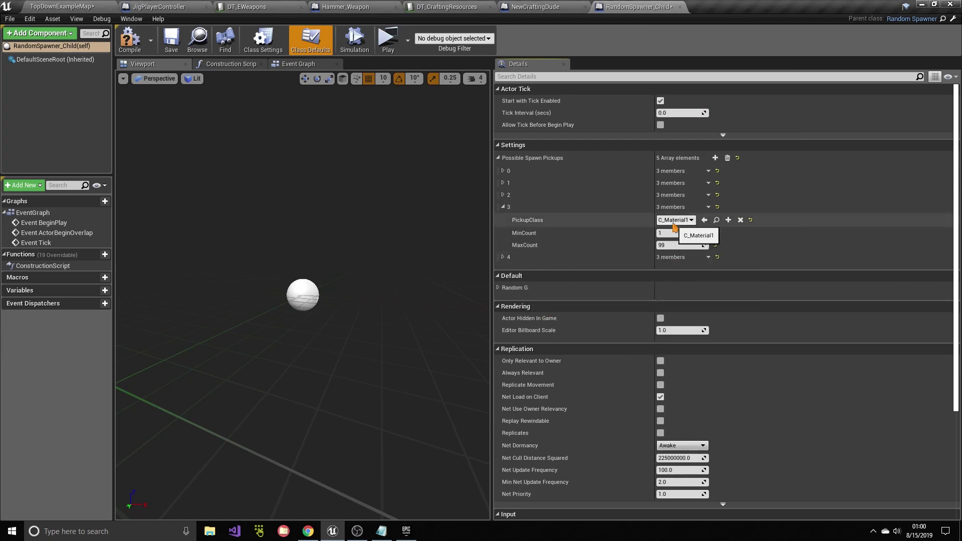
left_click(503, 196)
left_click(674, 258)
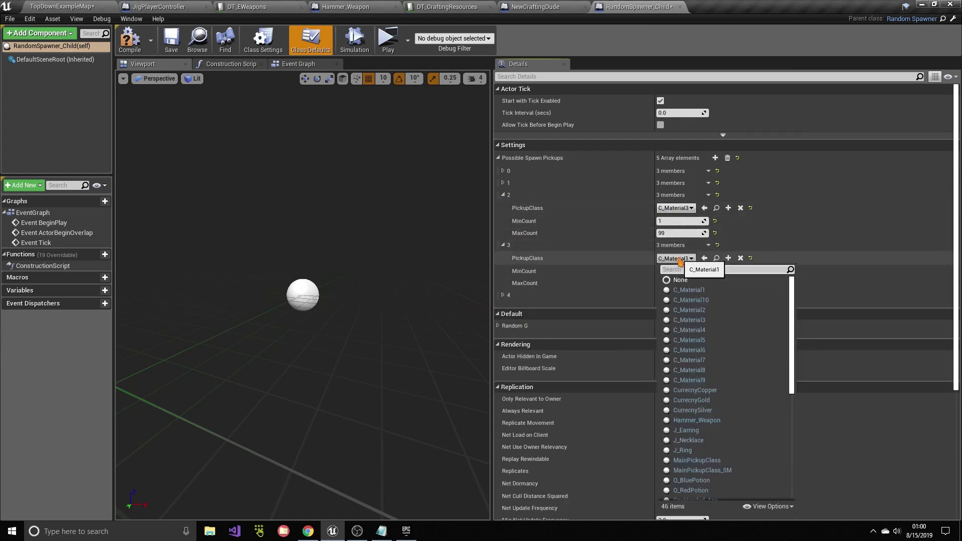
left_click(677, 298)
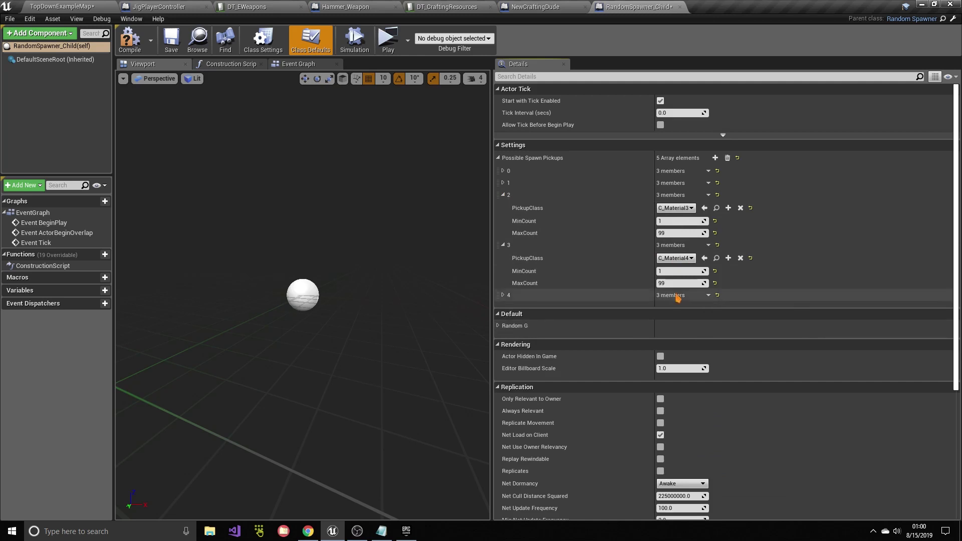
left_click(508, 297)
left_click(675, 308)
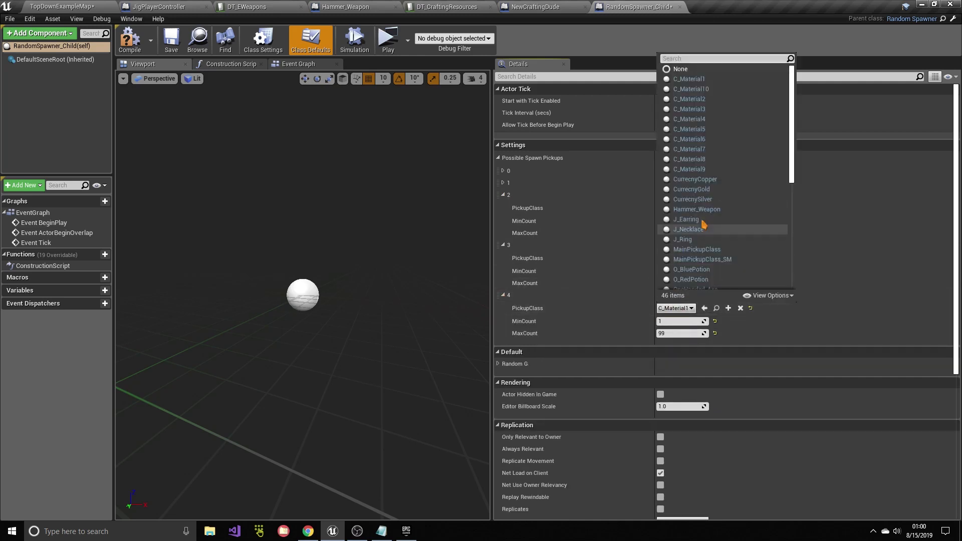
left_click(701, 129)
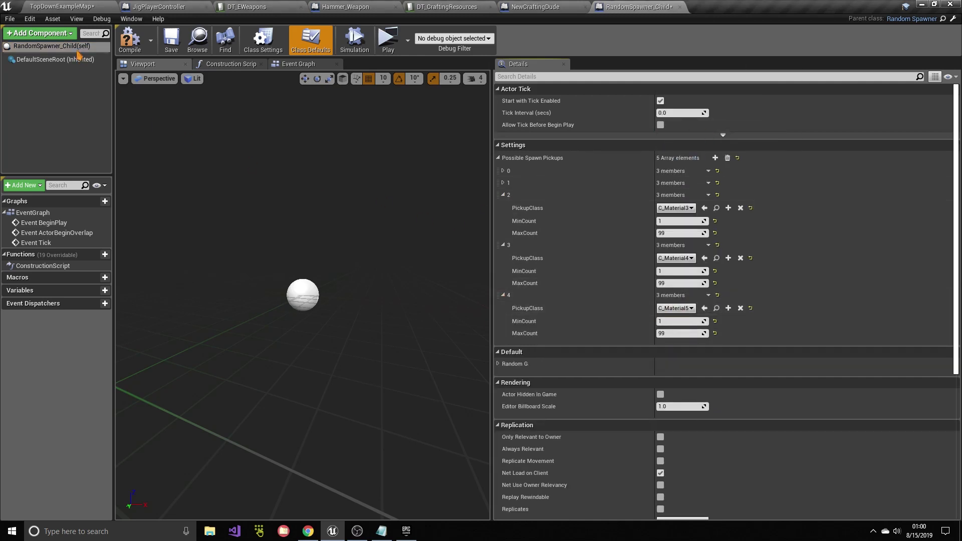
Step: Compile the child spawner Blueprint and place an instance of RandomSpawner_Child on the level floor near the currency pickups
left_click(143, 36)
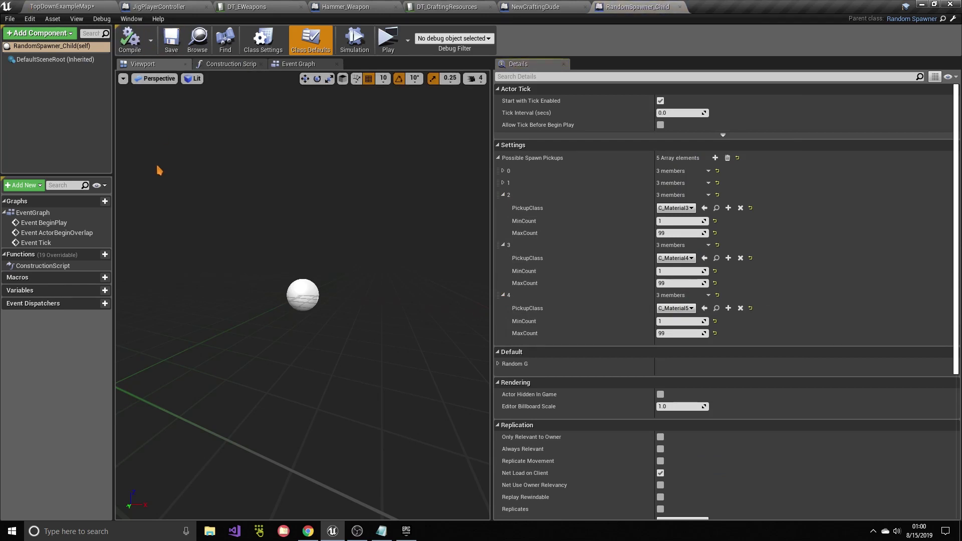
left_click(91, 6)
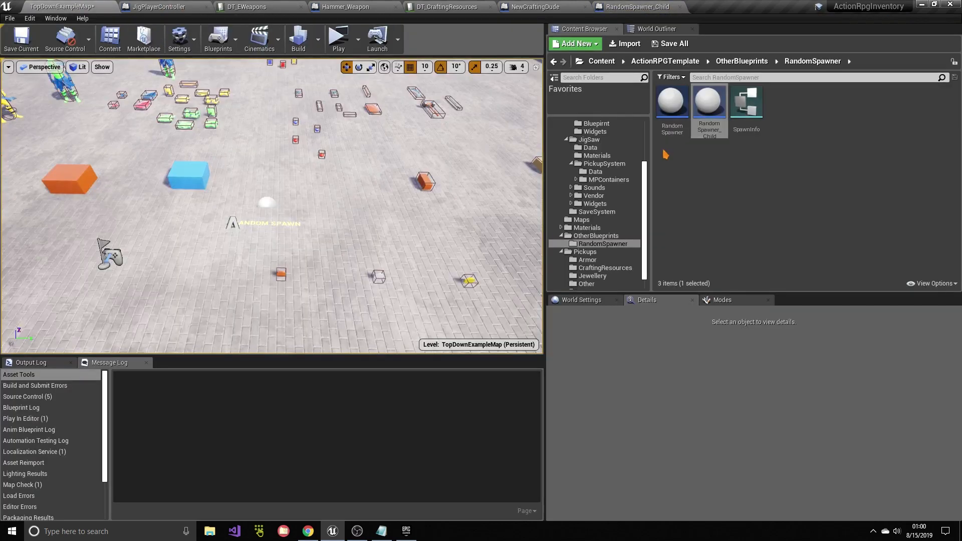
left_click_drag(716, 119, 413, 248)
scroll(561, 374, "down", 3)
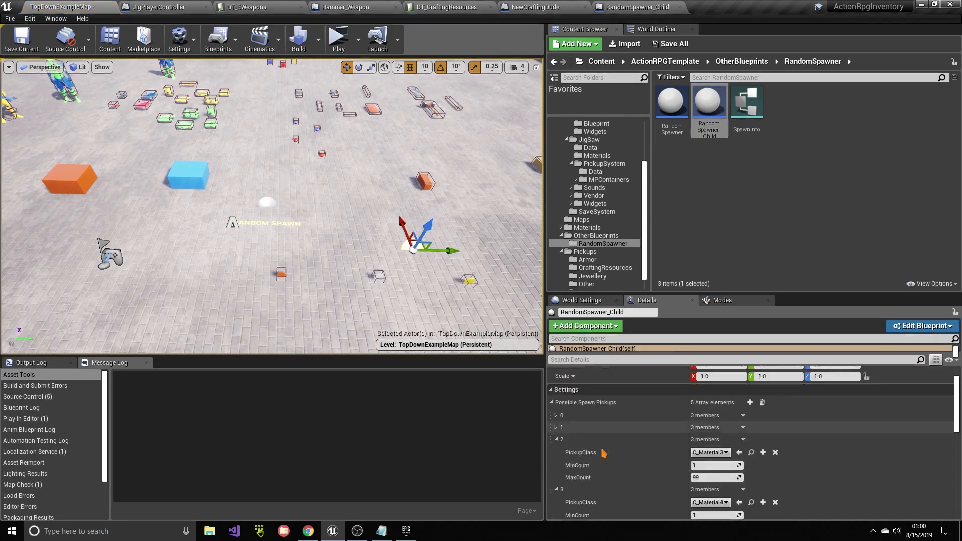
key("s")
right_click_drag(331, 267, 338, 301)
left_click_drag(338, 169, 325, 236)
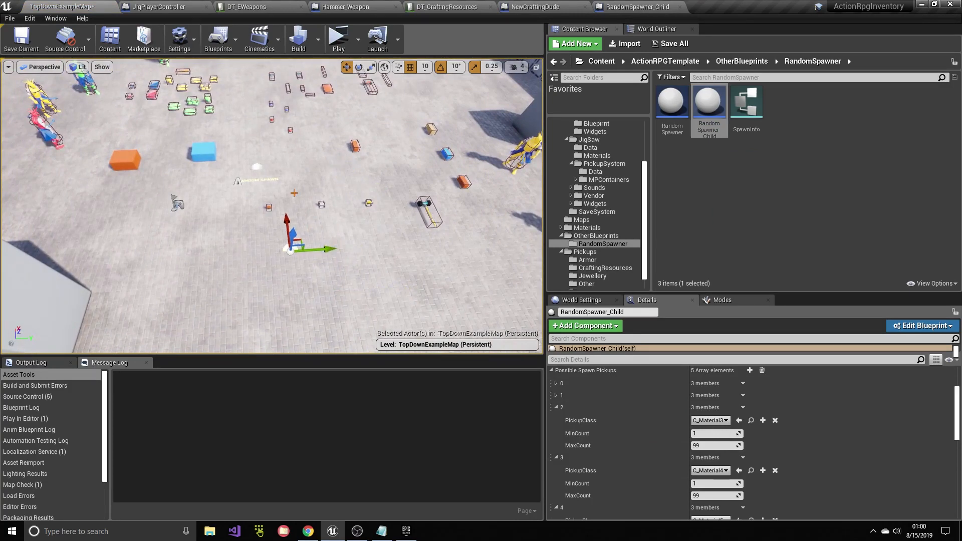
Step: Play the level twice, walking the character toward the new spawner to check its random material pickup, and end the preview
left_click(338, 39)
left_click(561, 333)
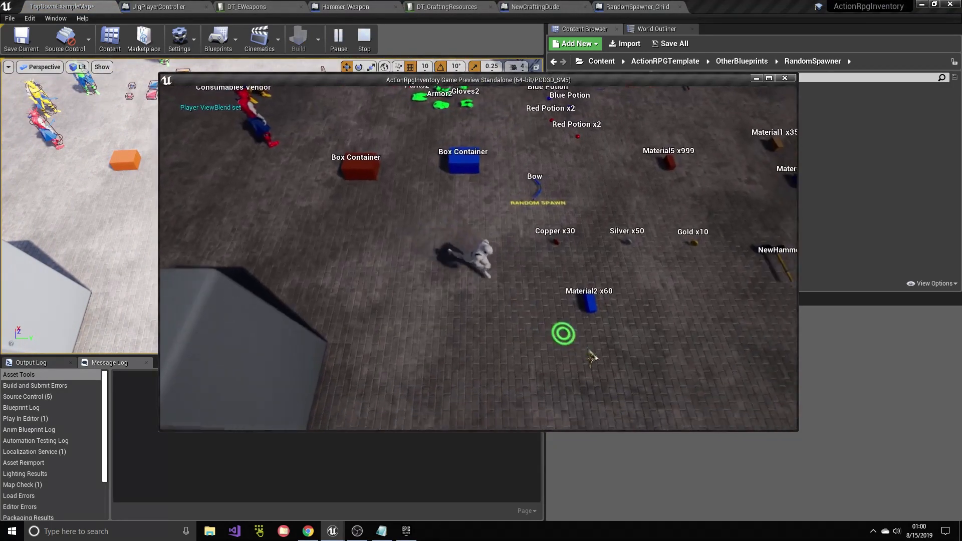
left_click(784, 78)
left_click(338, 39)
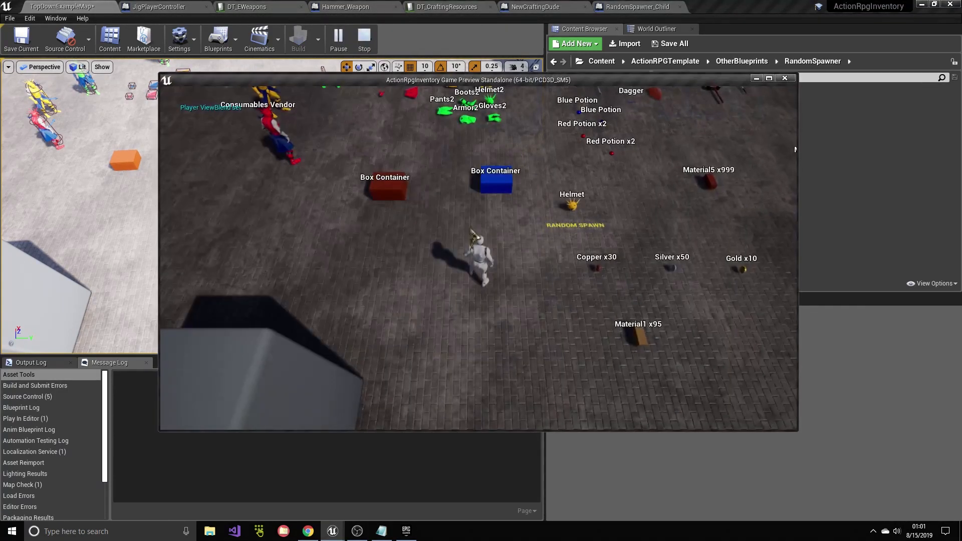
left_click(532, 326)
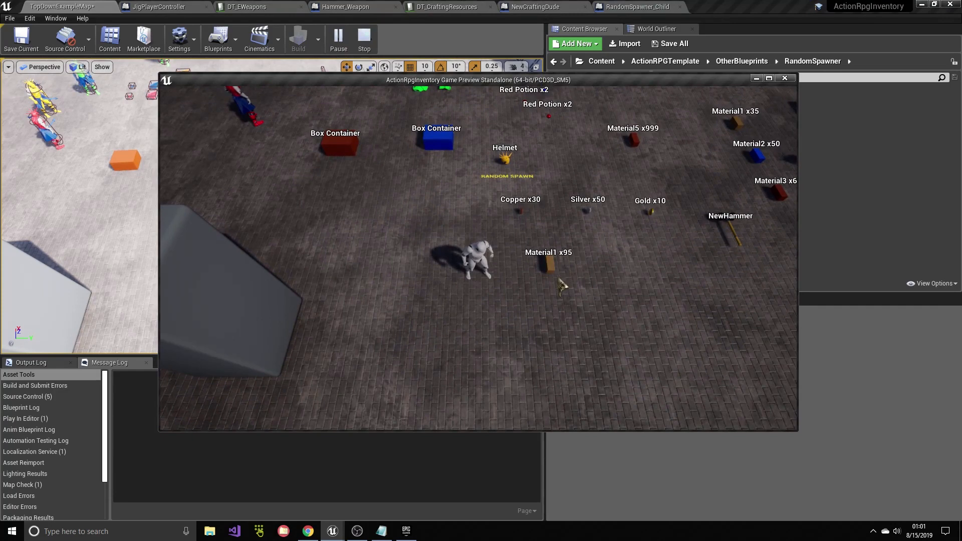
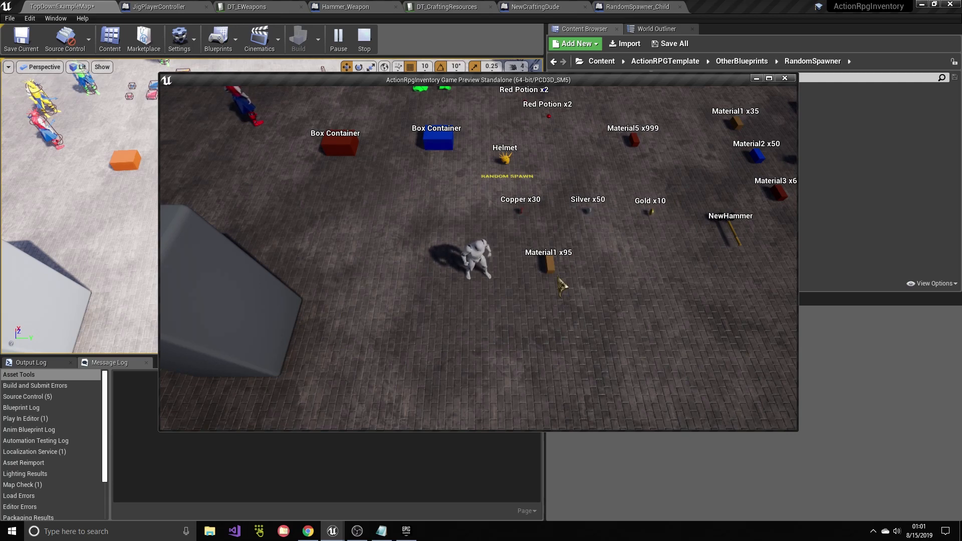
key("Escape")
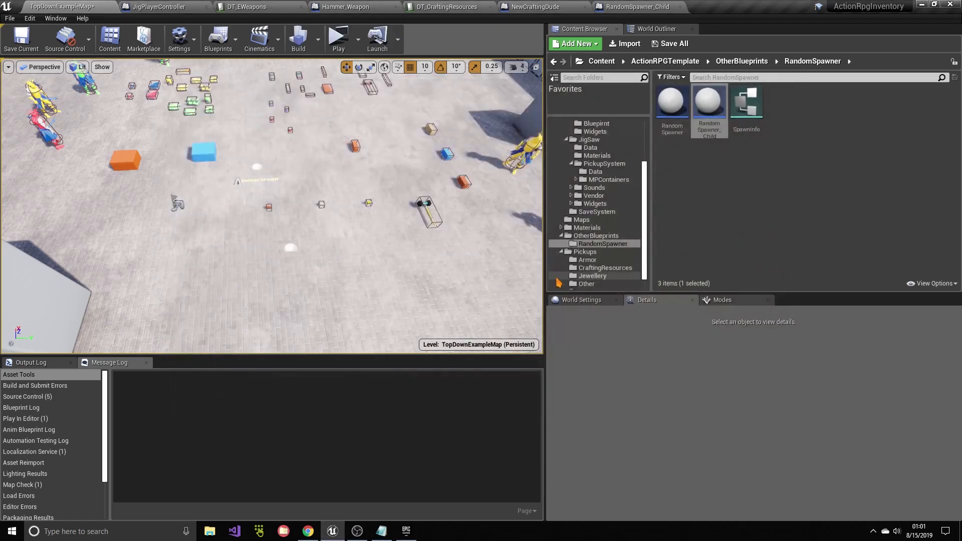
Step: Locate the Player Controller Class set in the world settings and open the JigPlayerController Blueprint
left_click(784, 123)
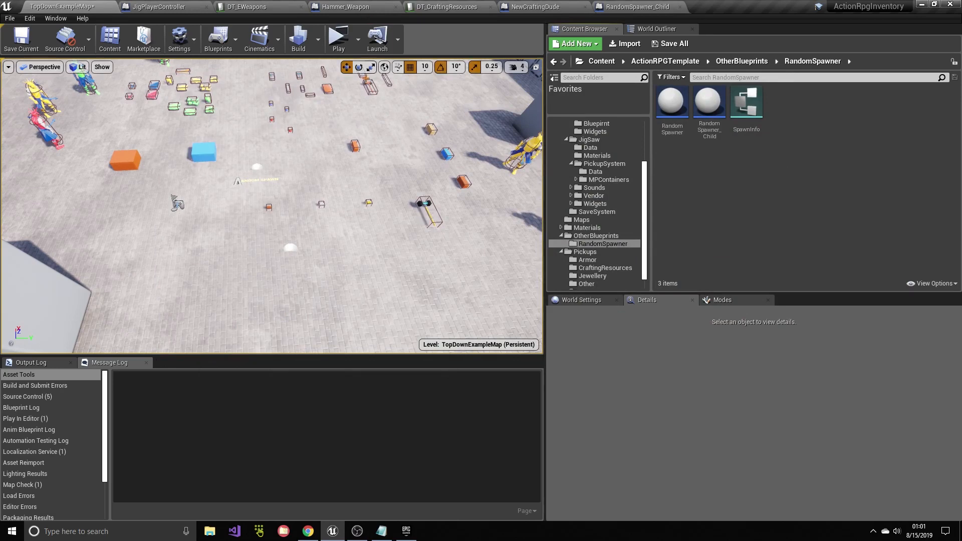
scroll(562, 143, "up", 5)
left_click(556, 136)
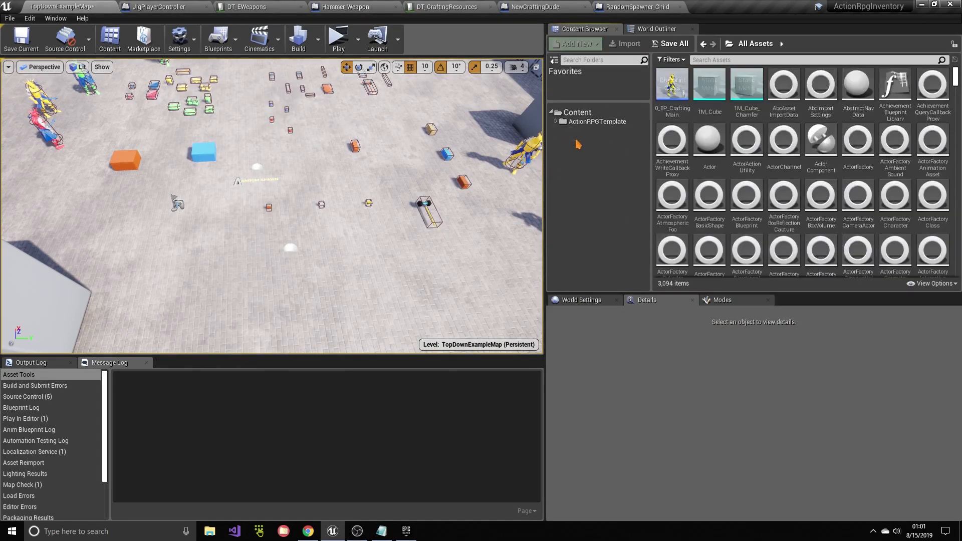
left_click(601, 122)
left_click(586, 300)
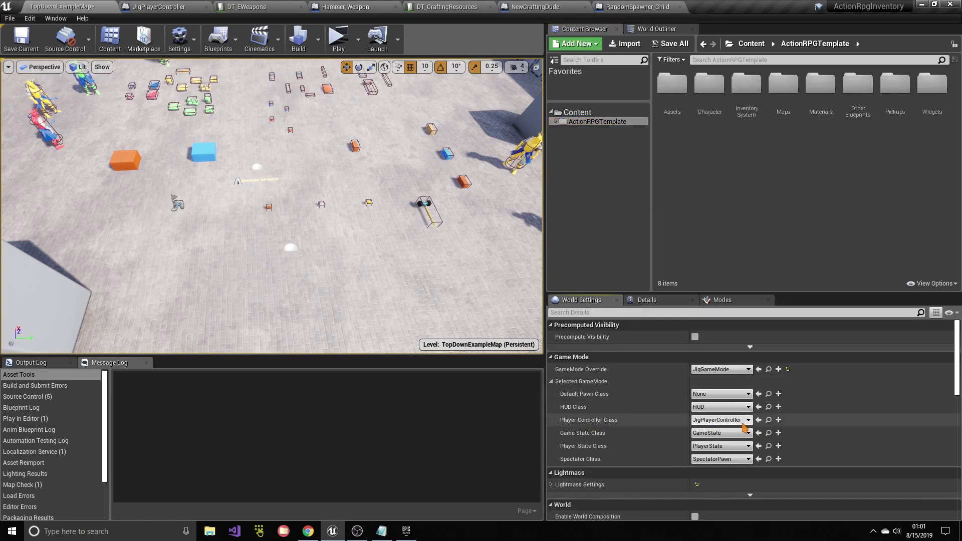
left_click(768, 420)
double_click(788, 102)
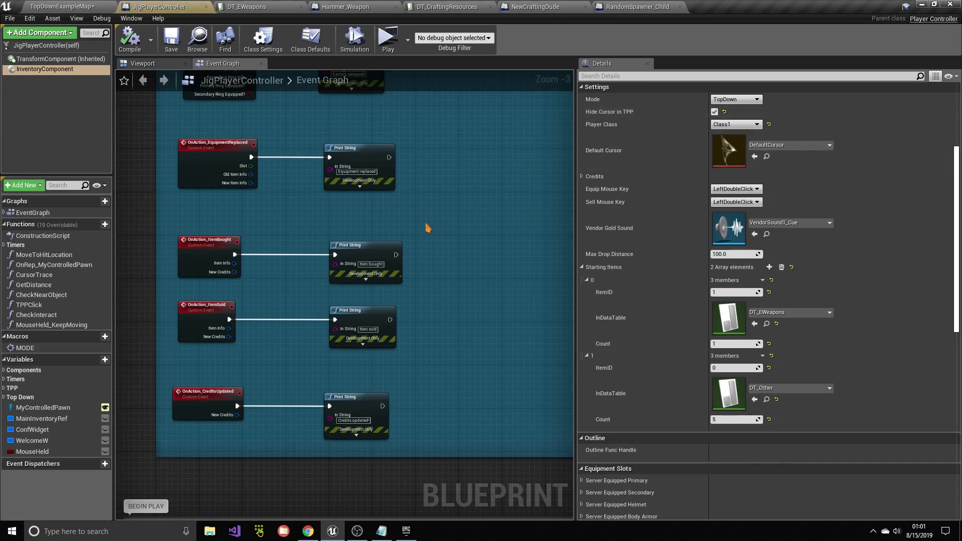
Step: Examine the K and L key events and their confirmation widgets in the Save and load game section of the event graph
scroll(428, 228, "down", 4)
right_click_drag(543, 227, 392, 279)
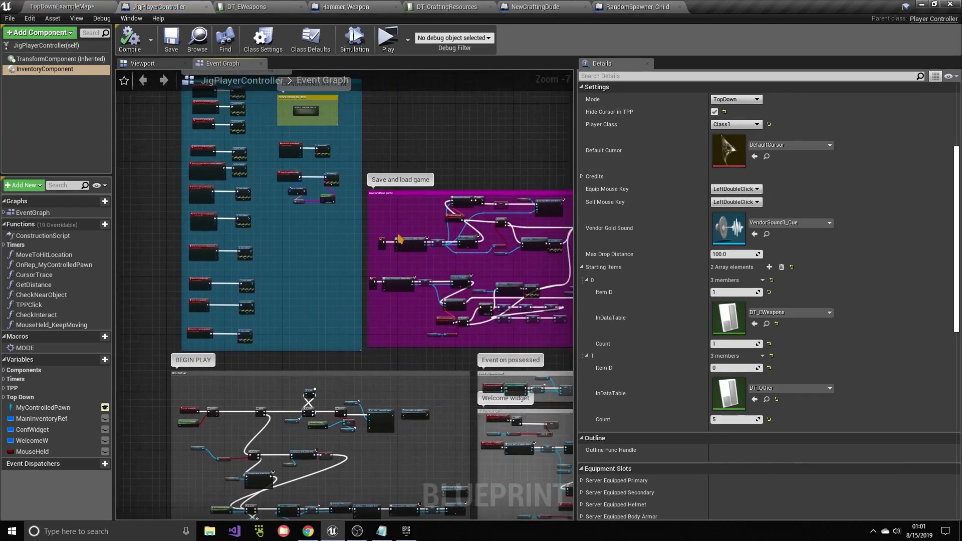
scroll(430, 236, "up", 4)
right_click_drag(431, 236, 364, 255)
left_click_drag(265, 339, 266, 339)
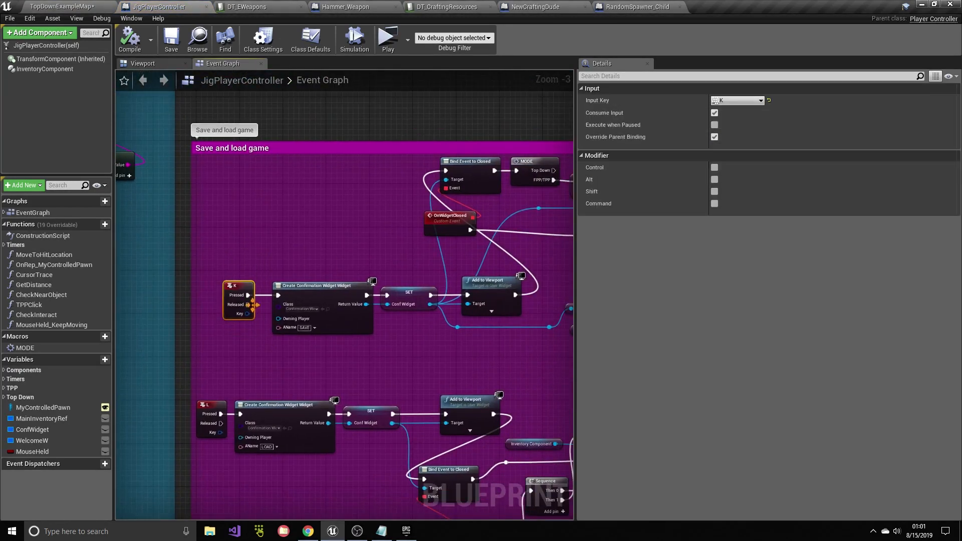
left_click_drag(240, 286, 225, 287)
left_click(244, 301)
right_click_drag(245, 382, 282, 385)
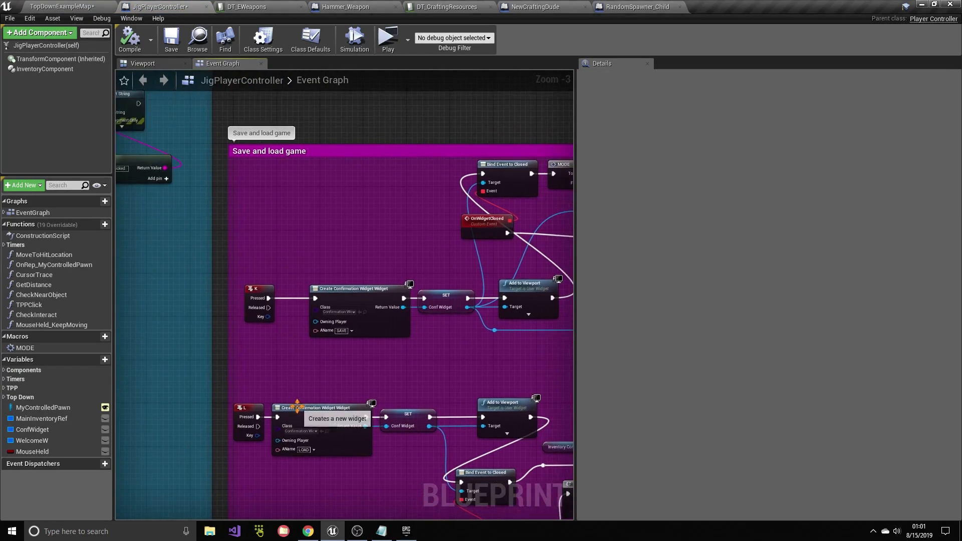
right_click_drag(413, 372, 458, 381)
left_click_drag(308, 252, 396, 485)
left_click(297, 497)
left_click(345, 257)
left_click(397, 488)
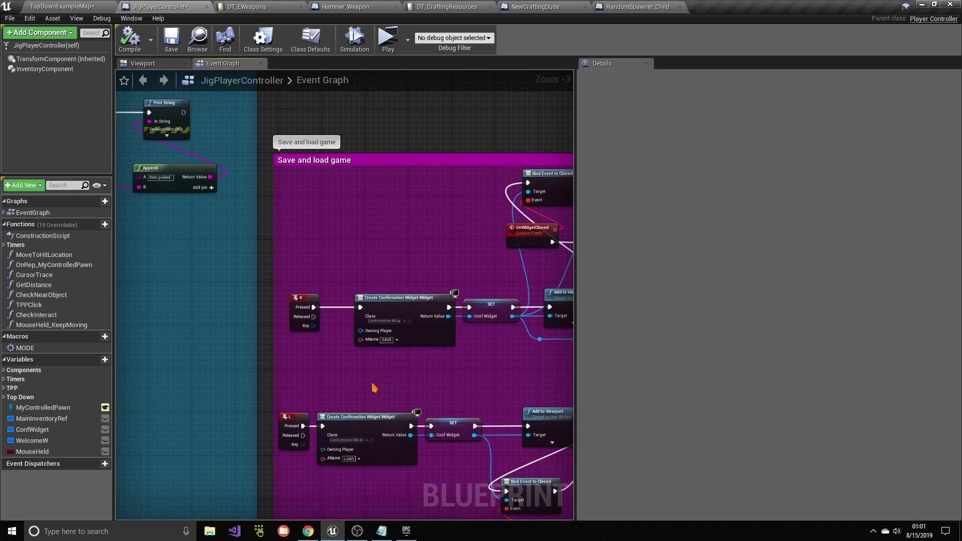
Step: Widen the graph area and examine the Save Game and Load Game calls that follow the confirmation widgets
right_click_drag(441, 374, 397, 355)
right_click_drag(473, 354, 362, 345)
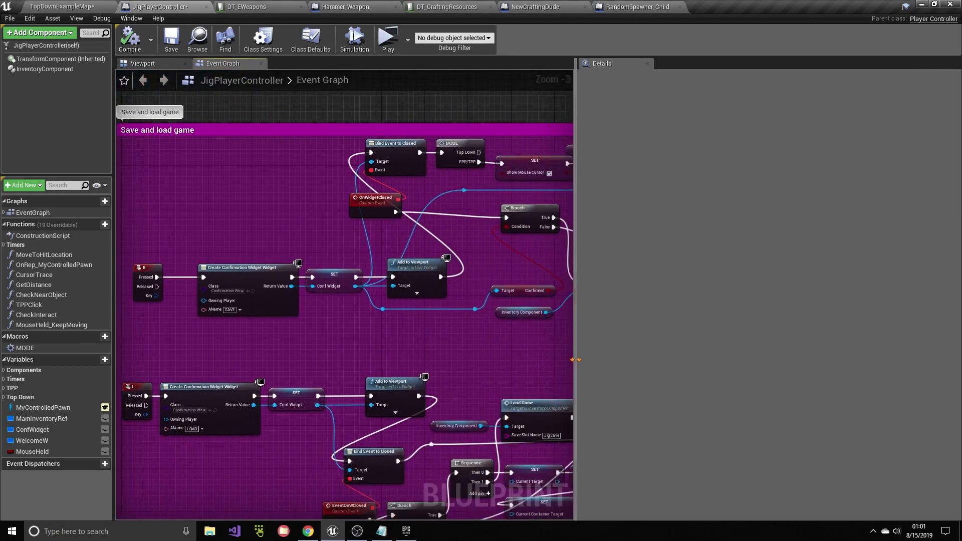
left_click_drag(576, 359, 594, 362)
right_click_drag(610, 352, 544, 403)
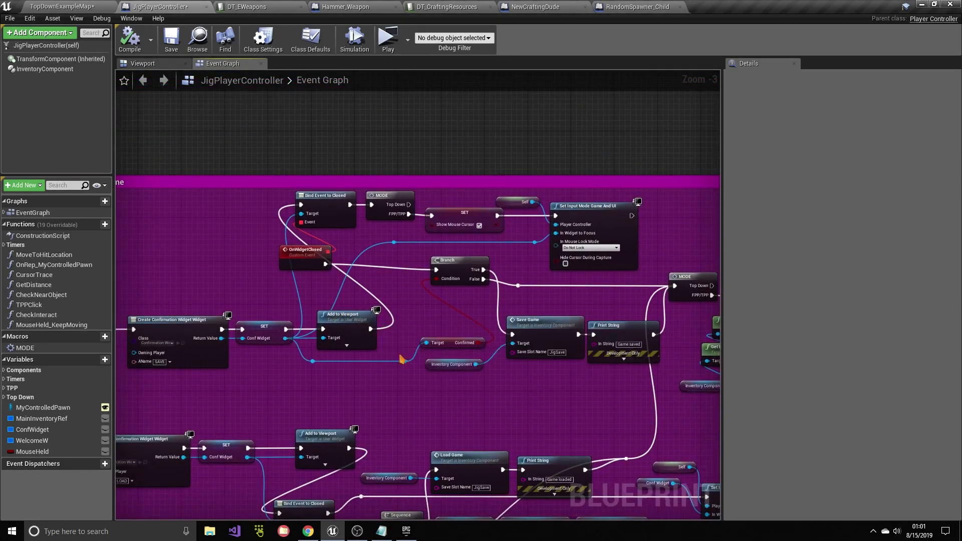
right_click_drag(399, 356, 501, 367)
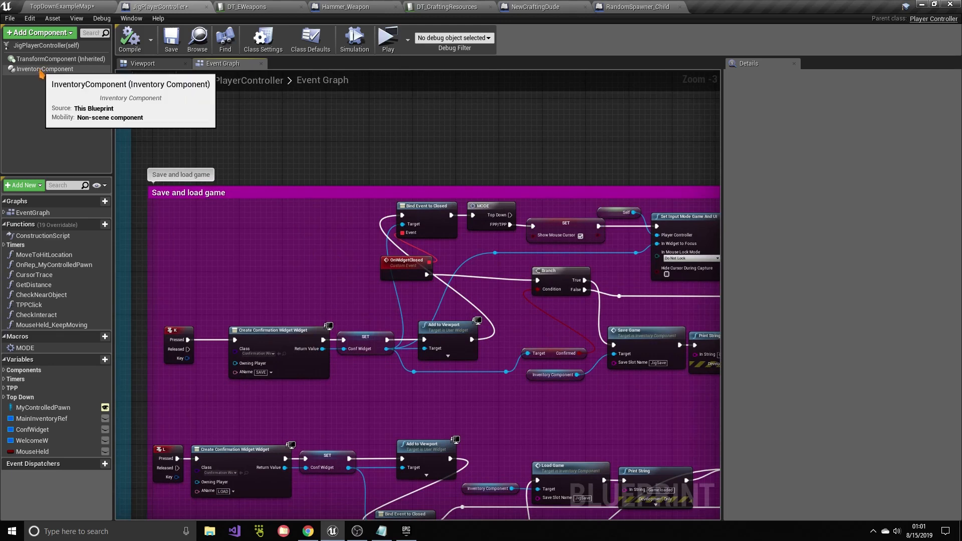
Step: Add an Inventory Component reference with a Save Game node connected to it above the Save and load game section
left_click_drag(41, 70, 382, 140)
type("save")
key("Return")
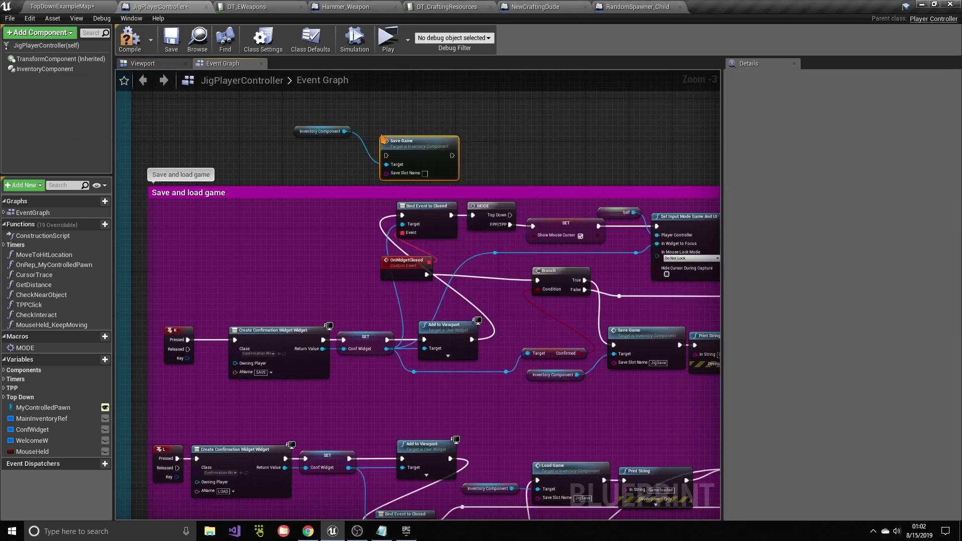
Step: Set the new Save Game node's Save Slot Name to Slot1 and move the node slightly higher in the graph
scroll(396, 141, "up", 3)
right_click_drag(396, 141, 411, 185)
left_click_drag(443, 181, 435, 135)
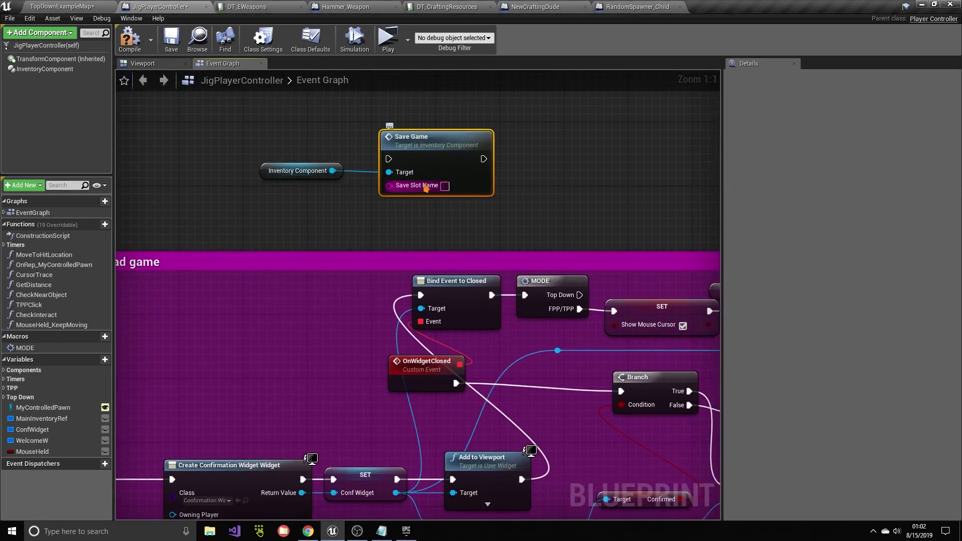
left_click(445, 186)
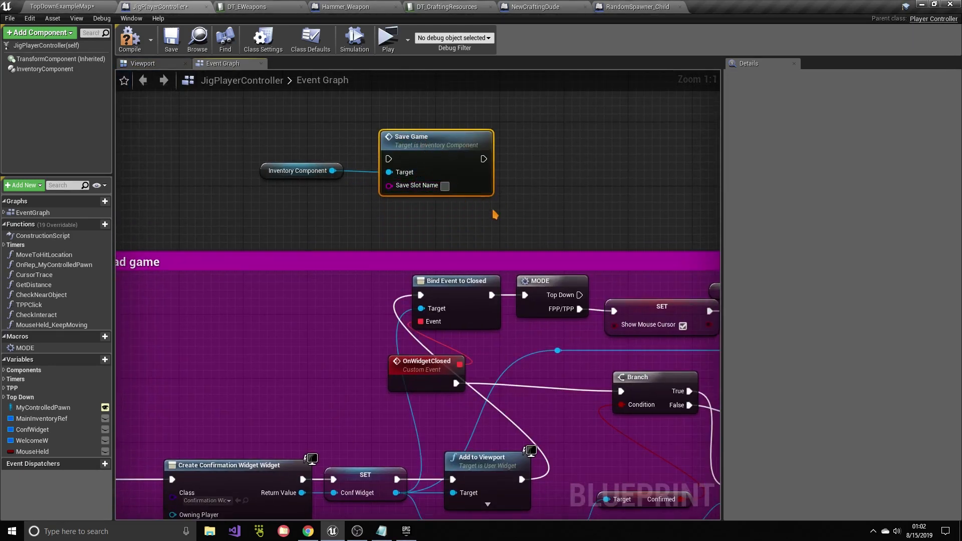
left_click_drag(440, 157, 441, 125)
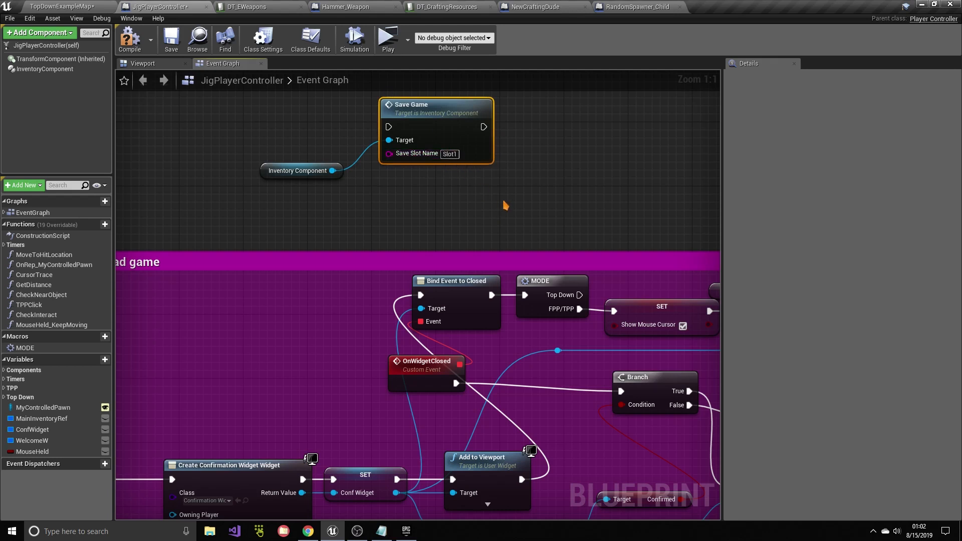
Step: Add a Load Game node from the Inventory Component reference and stack it below the Save Game node
left_click_drag(331, 172, 383, 207)
type("load")
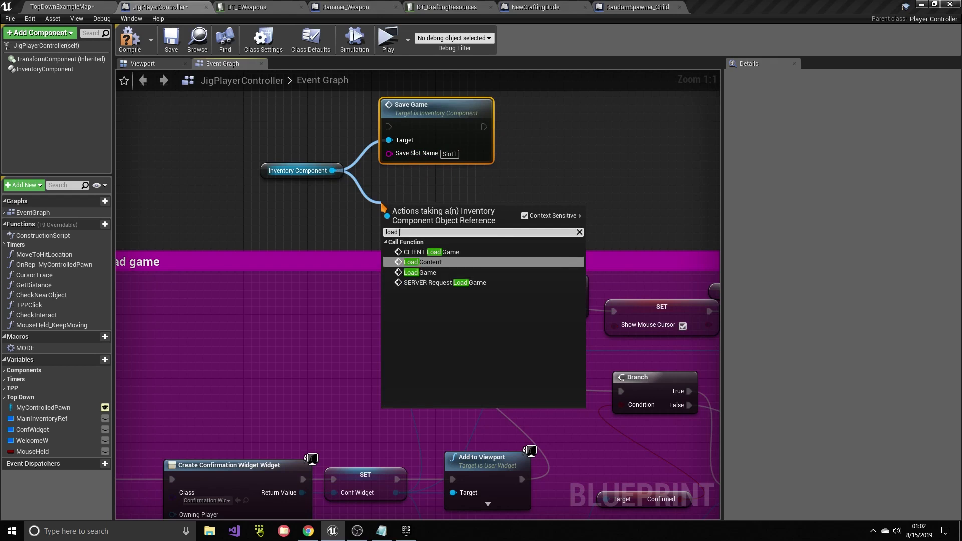
key("Return")
left_click_drag(408, 215, 417, 191)
right_click_drag(541, 163, 534, 238)
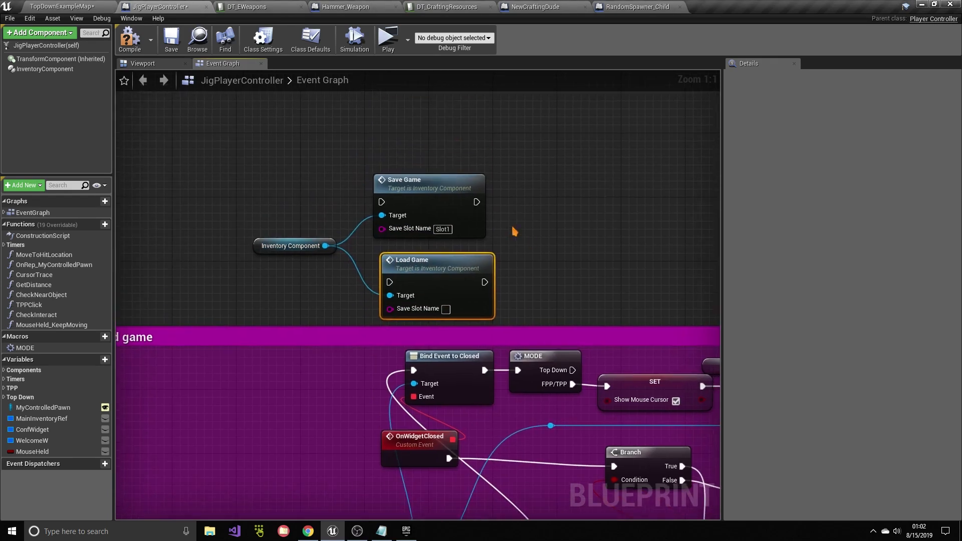
left_click_drag(460, 191, 468, 159)
left_click_drag(443, 264, 435, 234)
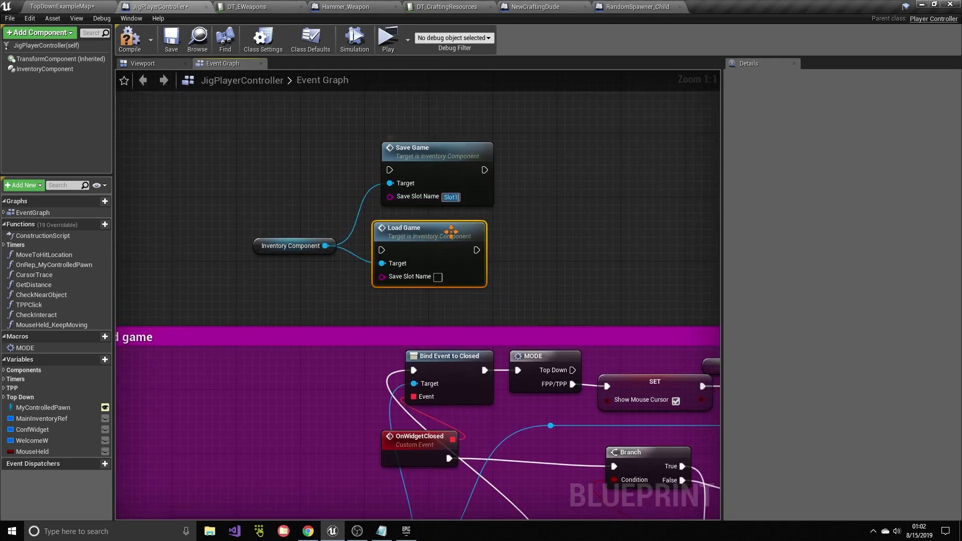
Step: Set the Load Game node's Save Slot Name to Slot1 and align the node under Save Game
left_click(437, 277)
type("Slot1")
left_click(562, 258)
left_click_drag(424, 244, 432, 244)
left_click(566, 243)
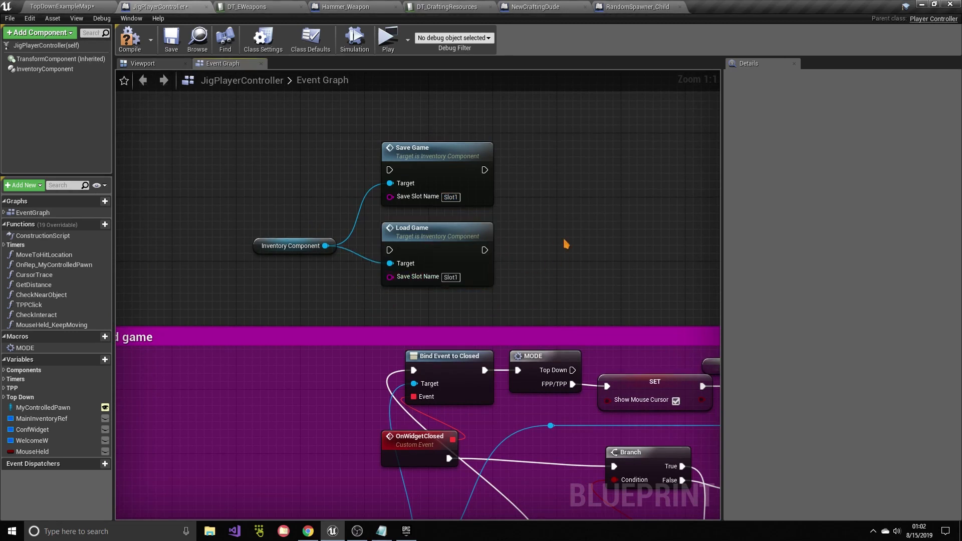
Step: Delete the Inventory Component reference together with its connected Save Game and Load Game nodes
left_click_drag(253, 168, 296, 172)
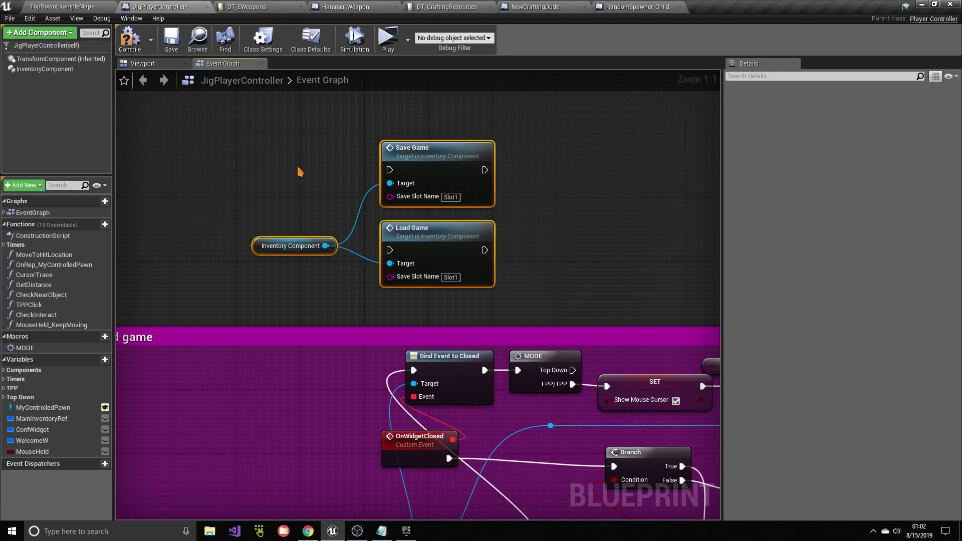
key("Delete")
right_click_drag(442, 241, 468, 210)
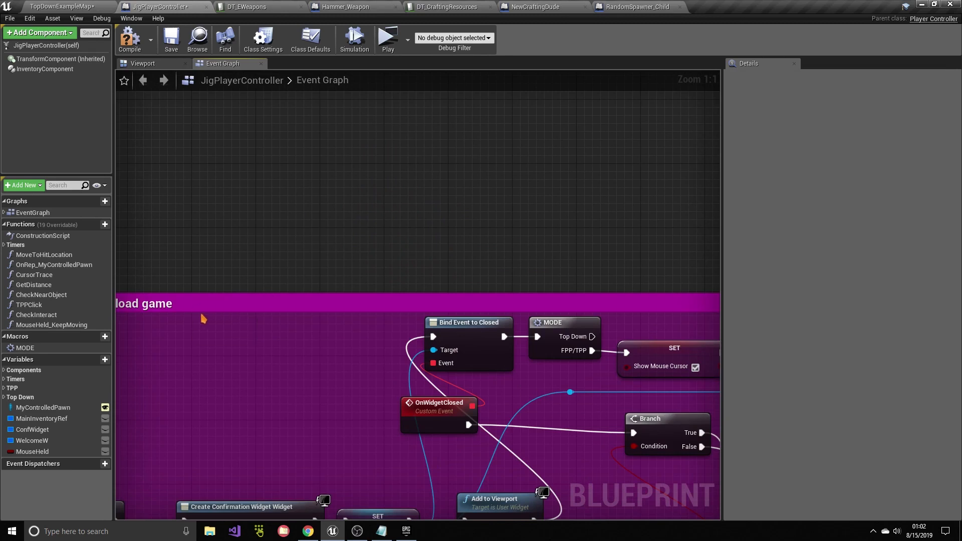
left_click_drag(22, 347, 214, 213)
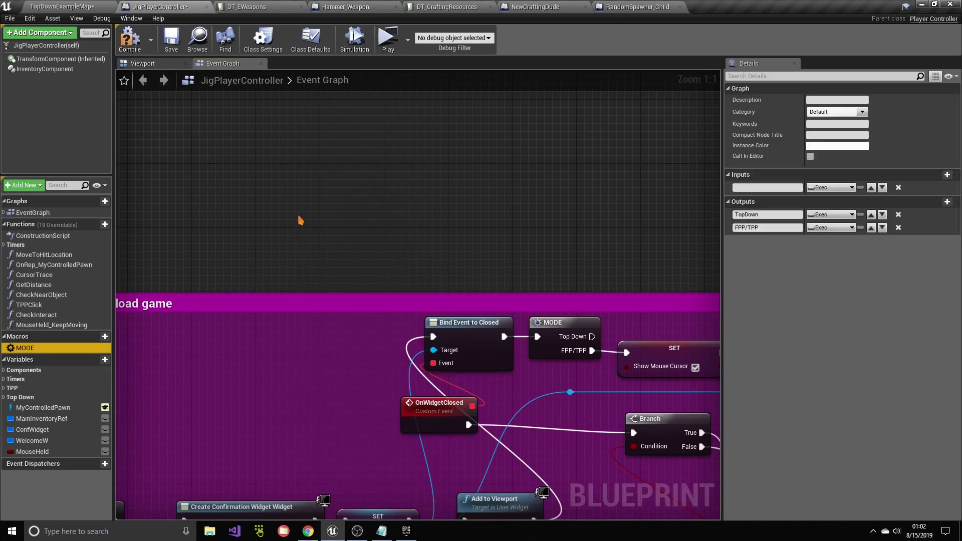
mouse_move(328, 208)
left_mouse_down()
mouse_move(399, 146)
mouse_move(322, 196)
mouse_move(548, 218)
mouse_move(415, 163)
mouse_move(321, 199)
left_mouse_up()
key("Delete")
Step: Examine the OnAction custom events and their Print String calls in the section for events when an action happens
scroll(453, 231, "down", 4)
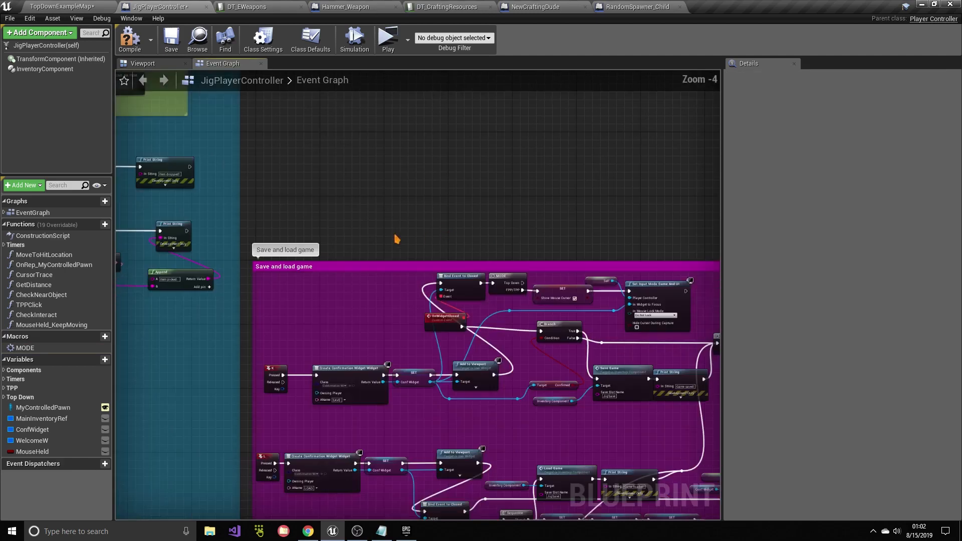
right_click_drag(393, 230, 566, 265)
right_click_drag(248, 204, 469, 288)
scroll(419, 279, "down", 3)
scroll(358, 214, "up", 5)
scroll(376, 243, "up", 2)
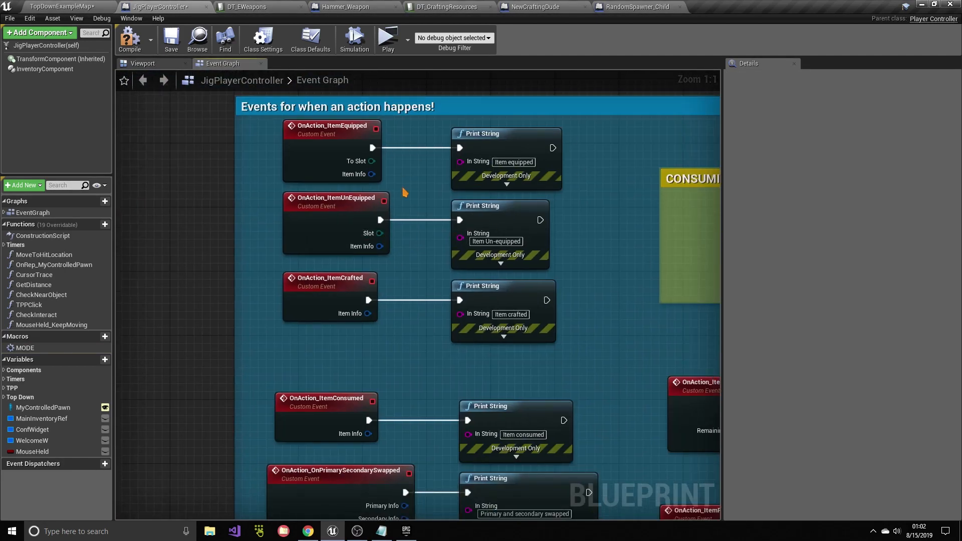
left_click_drag(263, 141, 583, 150)
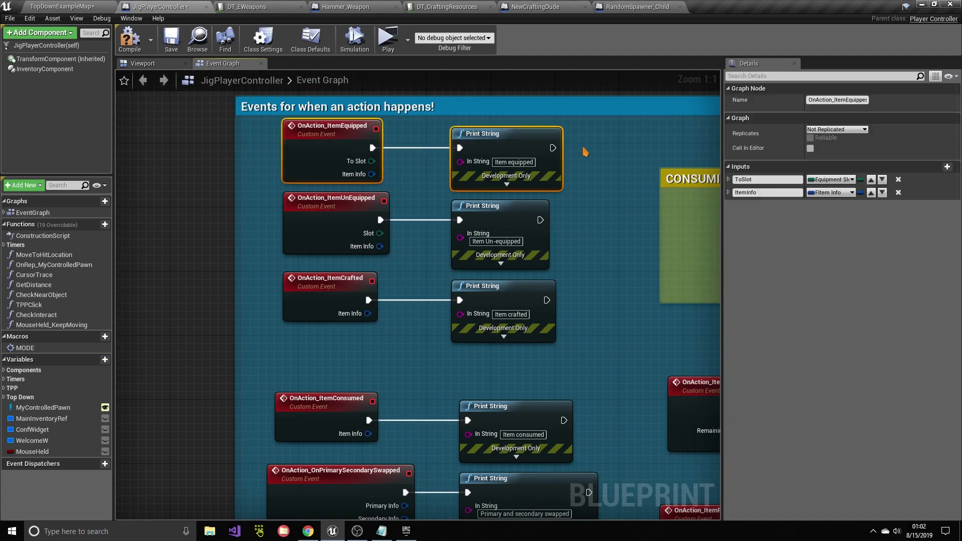
left_click(583, 150)
right_click_drag(600, 156, 611, 321)
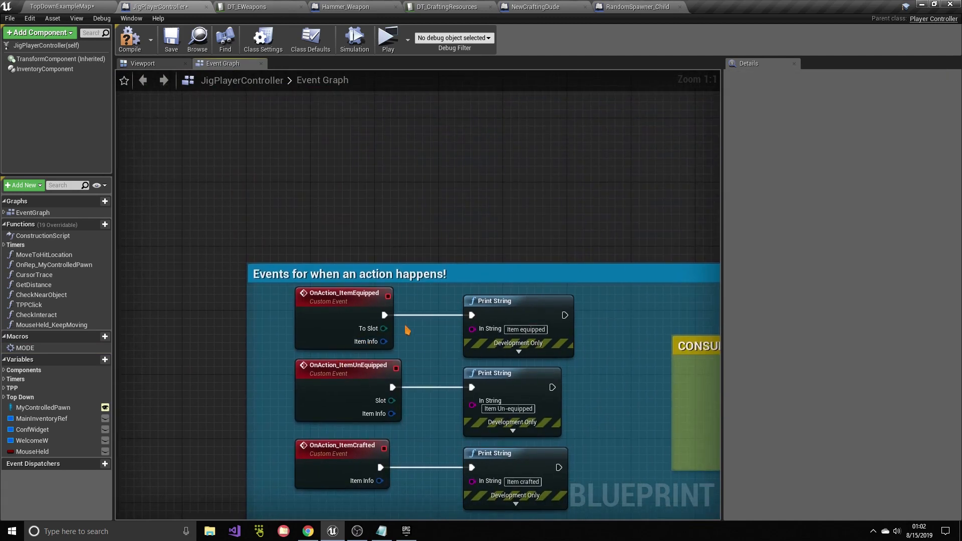
Step: Try an equality comparison on OnAction_ItemEquipped's To Slot output, view its slot options, and delete the comparison node
right_click_drag(377, 333, 379, 364)
left_click_drag(385, 360, 384, 213)
left_click(444, 262)
left_click(438, 180)
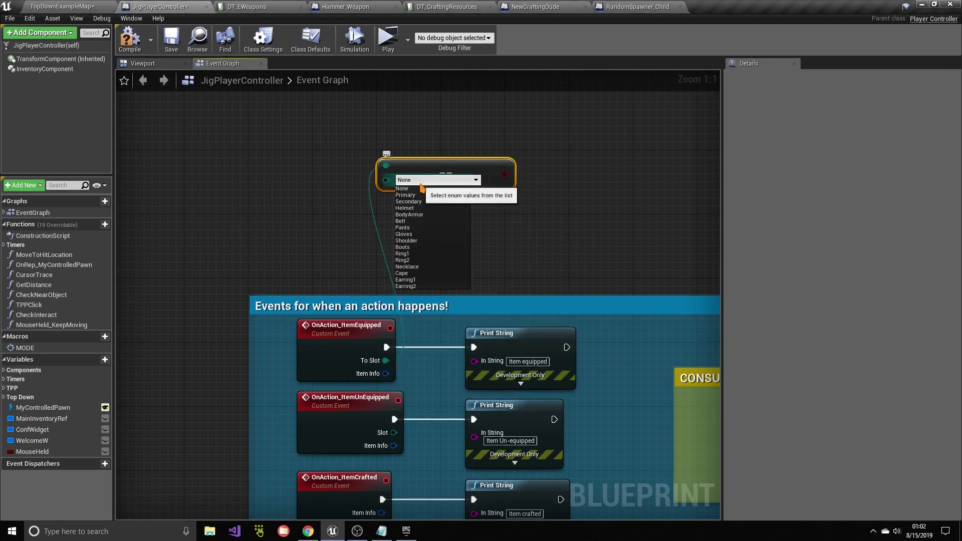
left_click(443, 148)
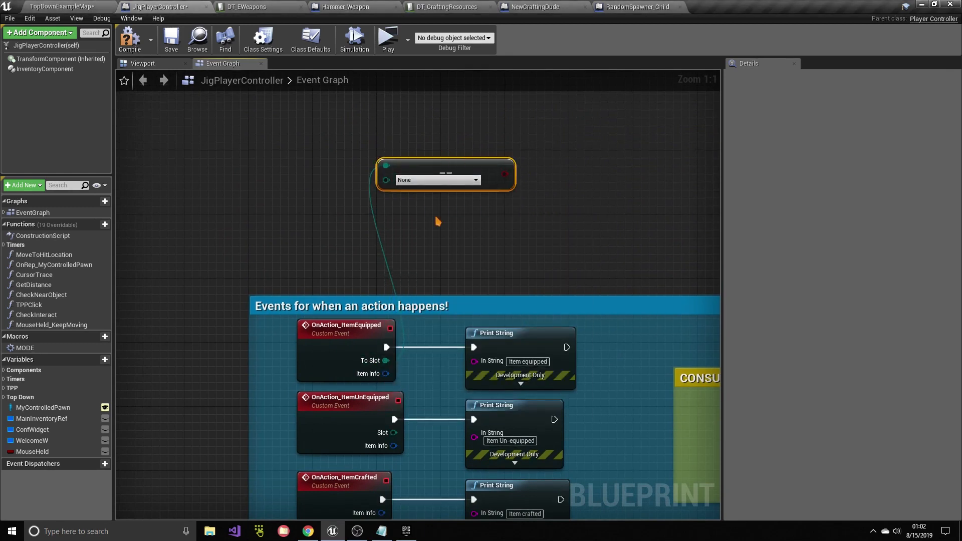
key("Delete")
Step: Add a Break FItemInfo node from OnAction_ItemEquipped's Item Info, expand all its members, and place it above the events section
left_click_drag(386, 373, 398, 28)
type("bre")
left_click(420, 229)
right_click_drag(482, 157, 486, 262)
left_click(417, 163)
scroll(469, 255, "down", 3)
left_click_drag(429, 247, 386, 180)
Step: Examine the item properties exposed by the Break FItemInfo node, from Item ID down to the special container options
scroll(453, 198, "up", 3)
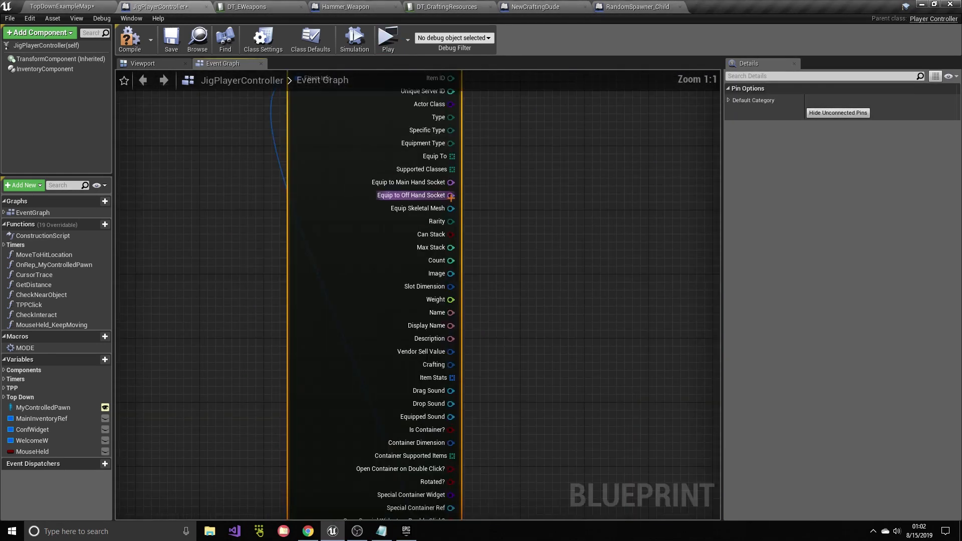
scroll(451, 197, "down", 3)
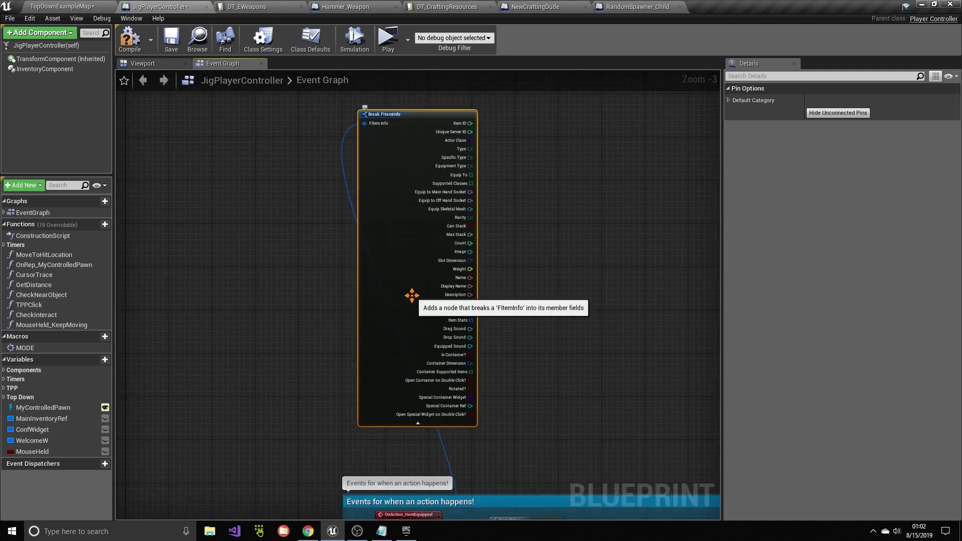
scroll(500, 277, "up", 3)
right_click_drag(498, 281, 510, 340)
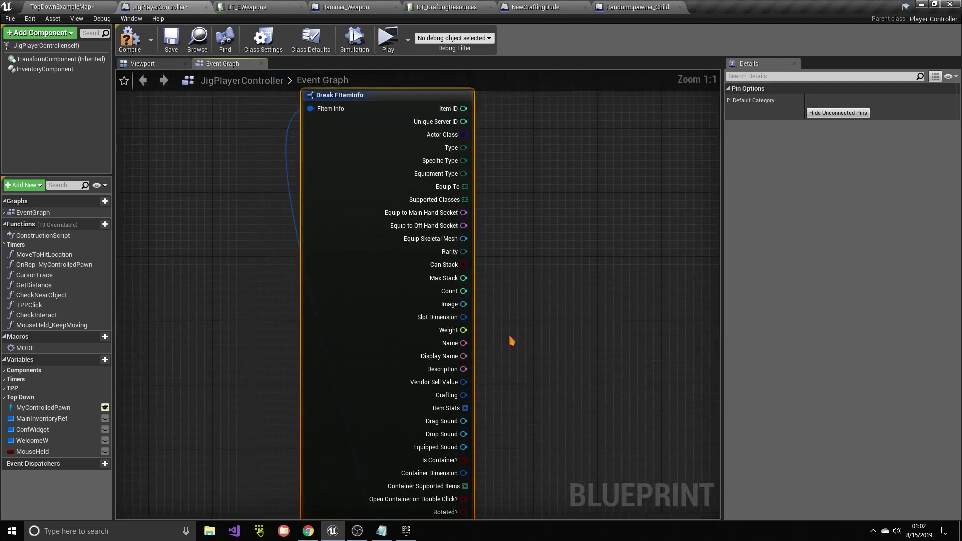
scroll(510, 339, "down", 2)
scroll(528, 414, "up", 1)
right_click_drag(529, 414, 533, 212)
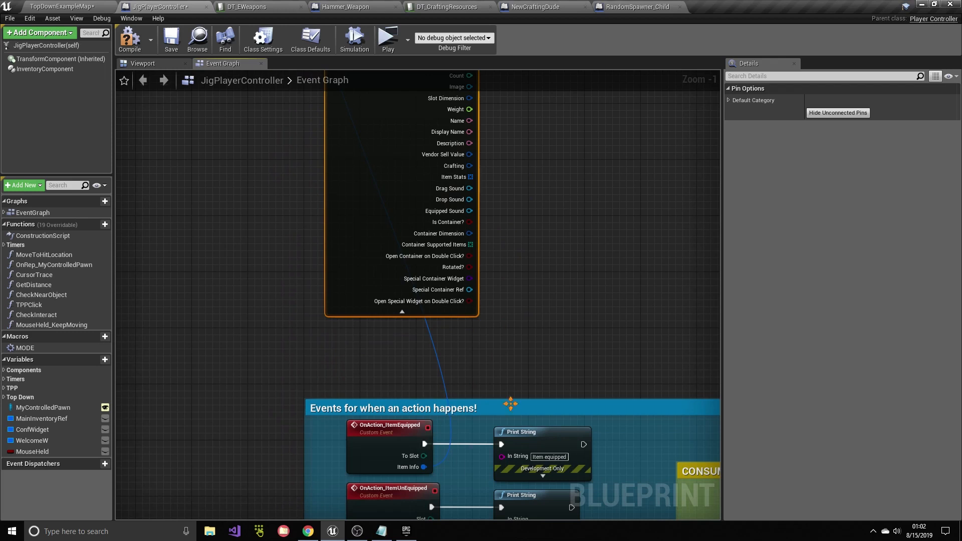
right_click_drag(536, 302, 491, 334)
Step: Connect the Item Stats array to a For Each Loop and split its Array Element with a Break ItemStats node
left_click_drag(453, 299, 533, 296)
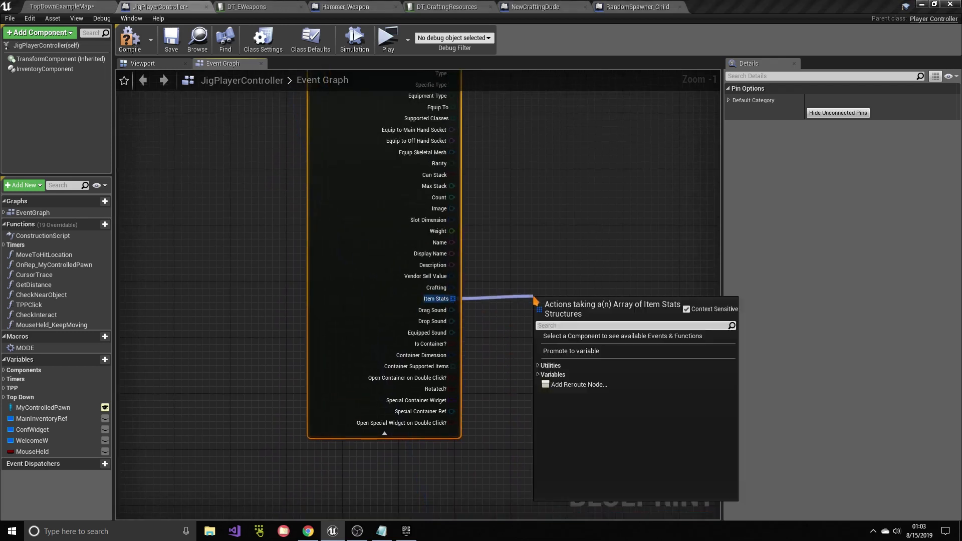
type("bre")
left_click(464, 301)
left_click_drag(453, 299, 609, 317)
type("ge")
left_click(513, 283)
type("bre")
left_click(659, 344)
right_click_drag(675, 307, 569, 276)
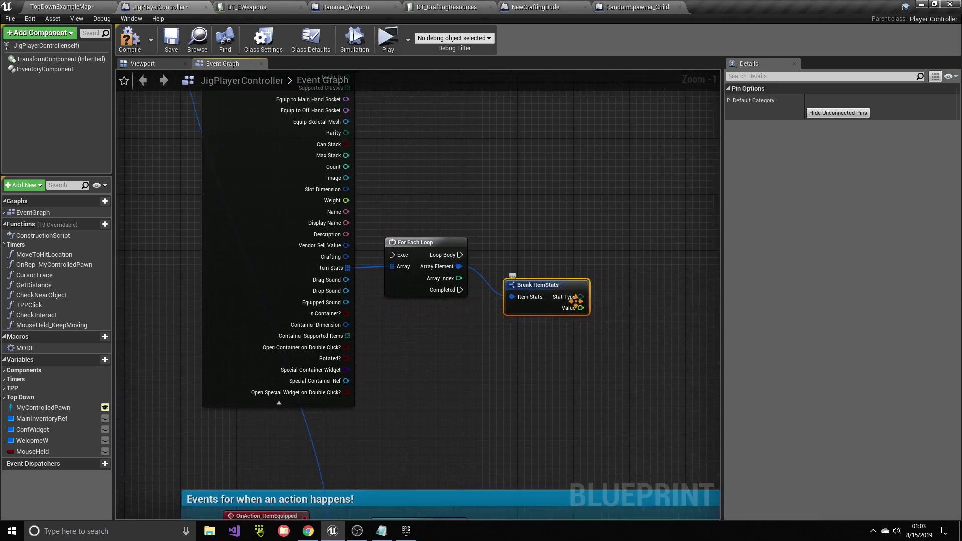
Step: Delete the For Each Loop, Break ItemStats and Break FItemInfo nodes from the event graph
left_click_drag(580, 308, 399, 219)
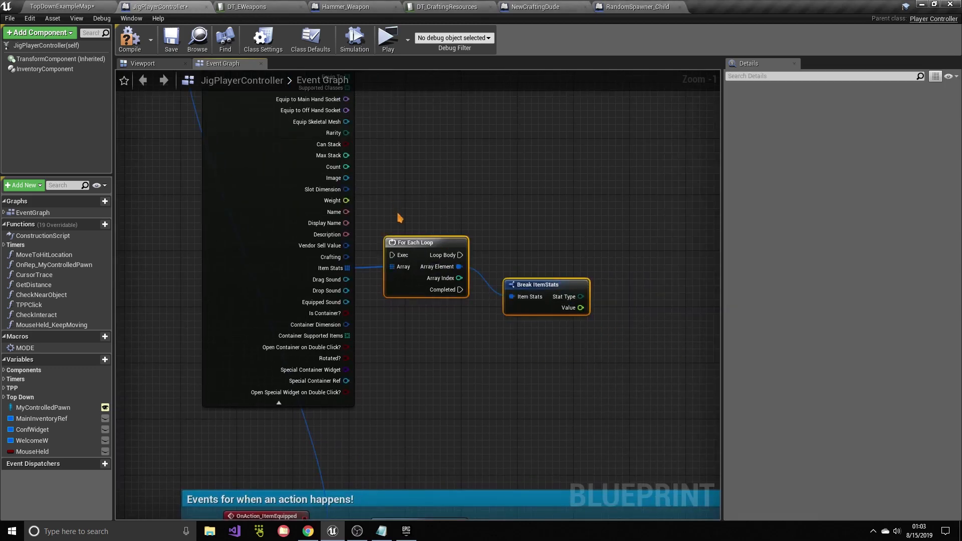
key("Delete")
left_click_drag(419, 305, 278, 207)
key("Delete")
scroll(373, 263, "down", 3)
right_click_drag(374, 326, 395, 210)
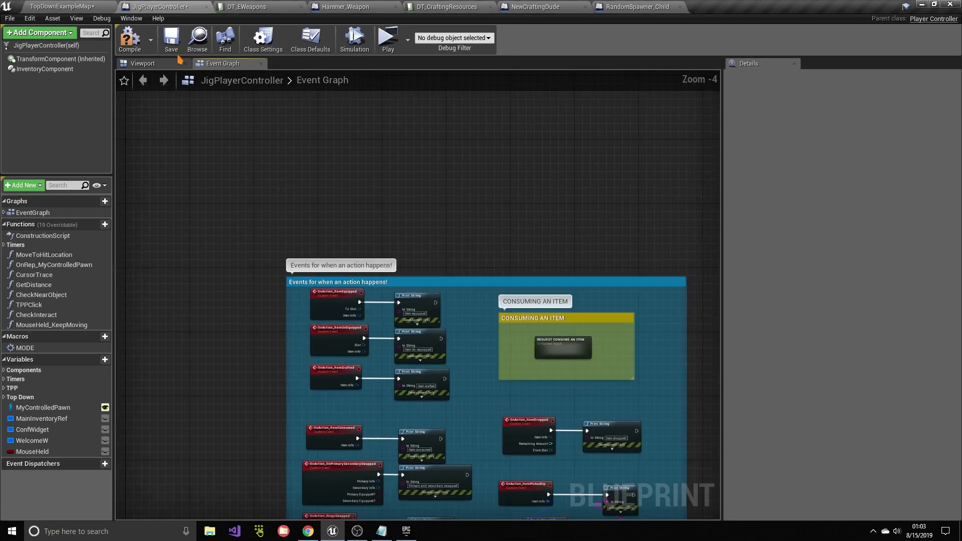
Step: Add two elements to the ItemStats array of row 9 in the DT_EWeapons data table
left_click(256, 6)
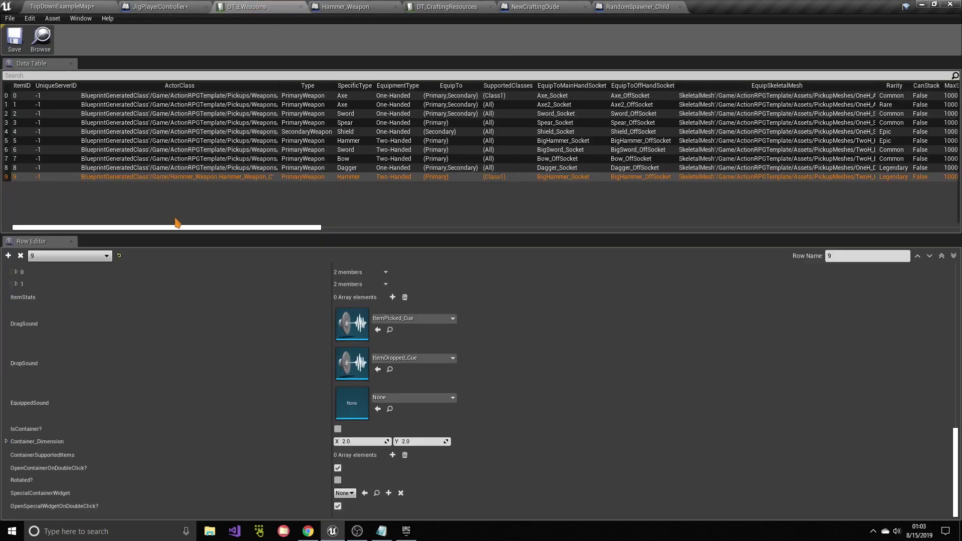
left_click(150, 159)
left_click(106, 177)
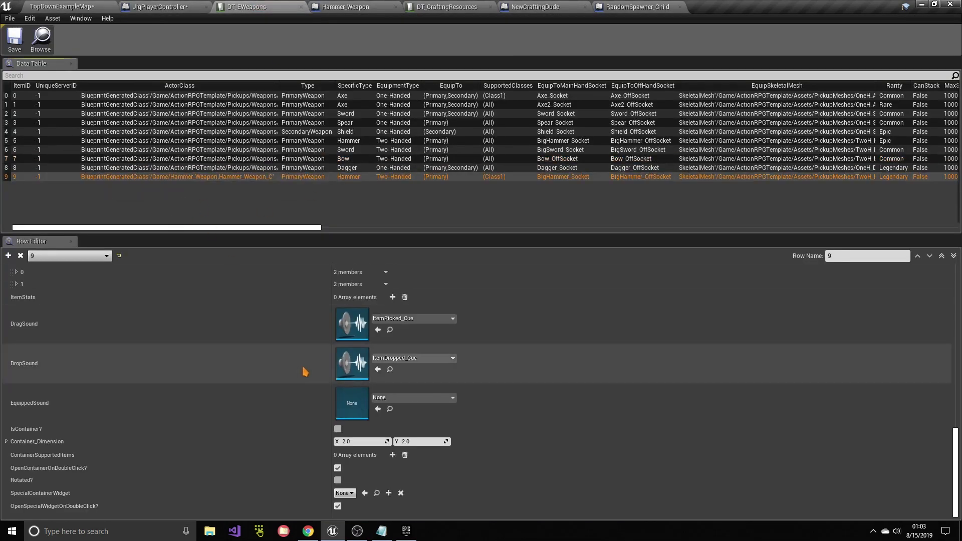
scroll(38, 398, "up", 5)
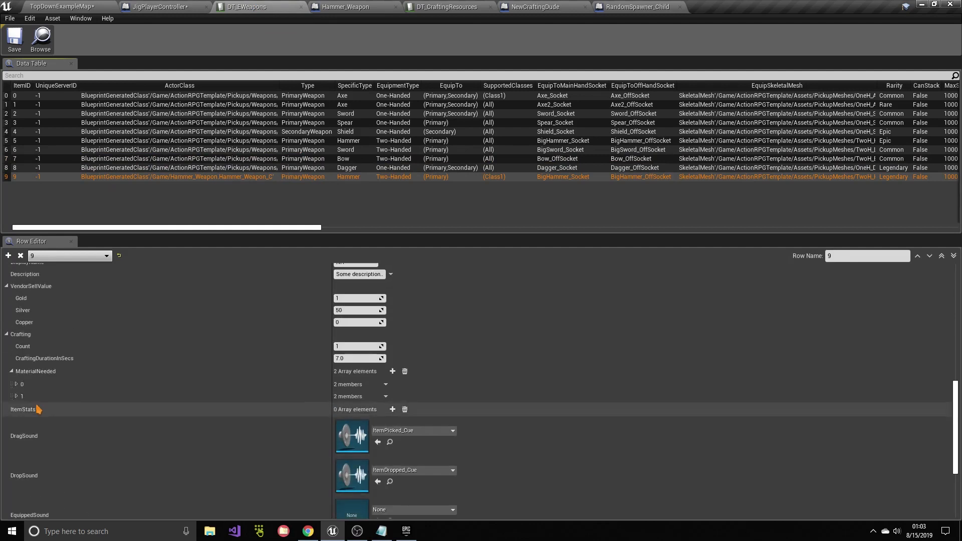
left_click(392, 409)
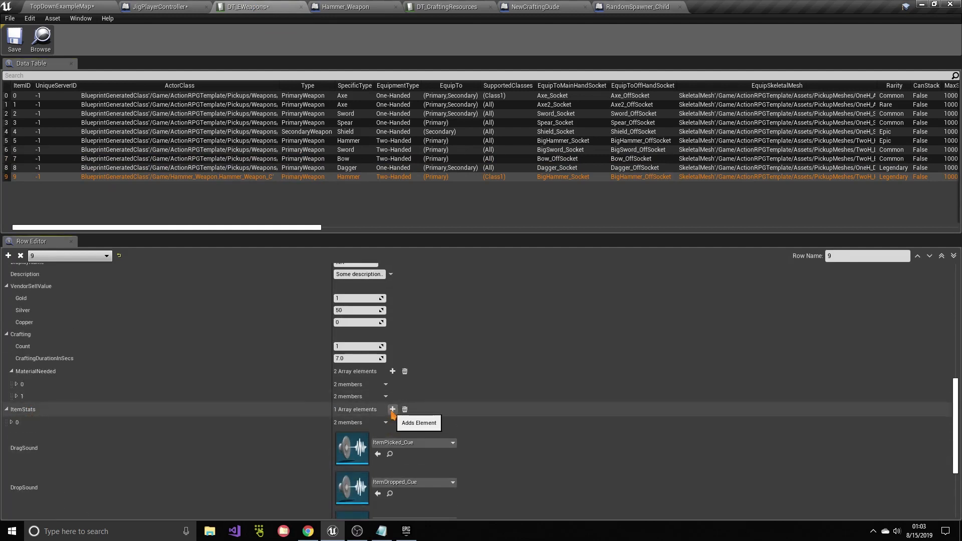
left_click(393, 409)
Step: Set the first item stat to Stat1 with value 95 and the second item stat's value to 15
left_click(12, 424)
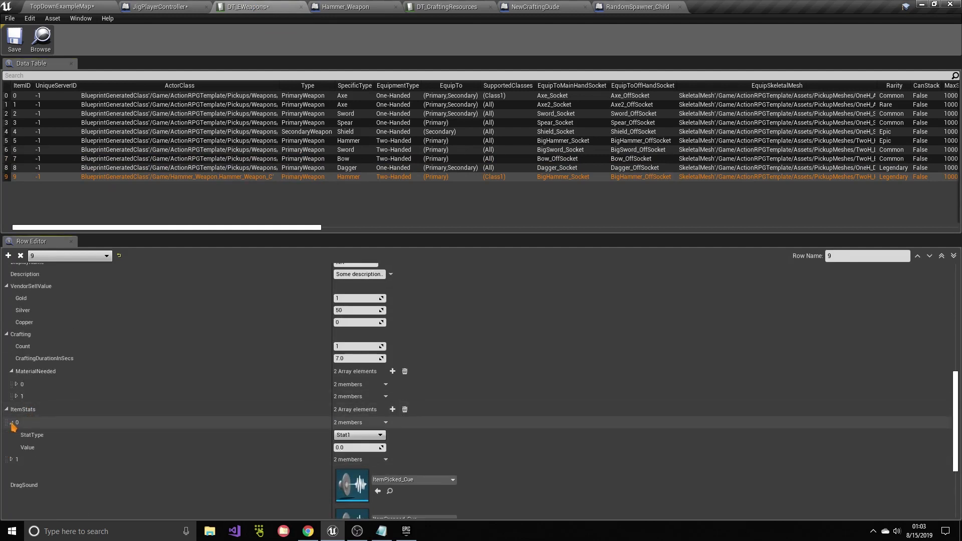
left_click(350, 435)
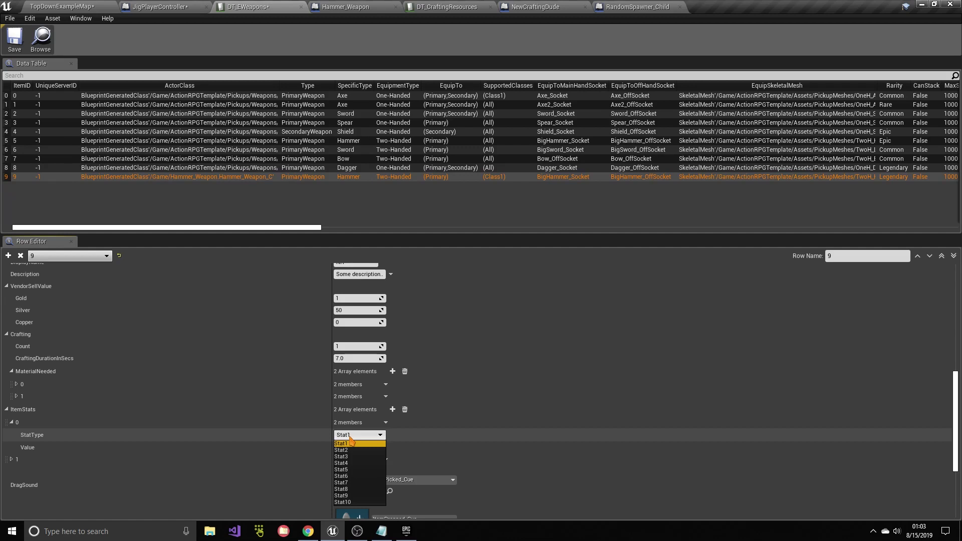
left_click(346, 444)
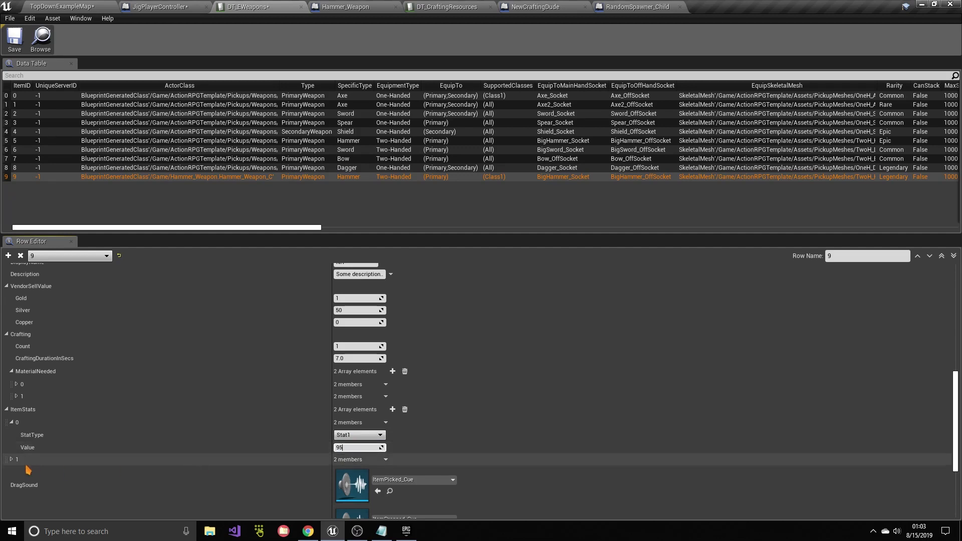
left_click(12, 459)
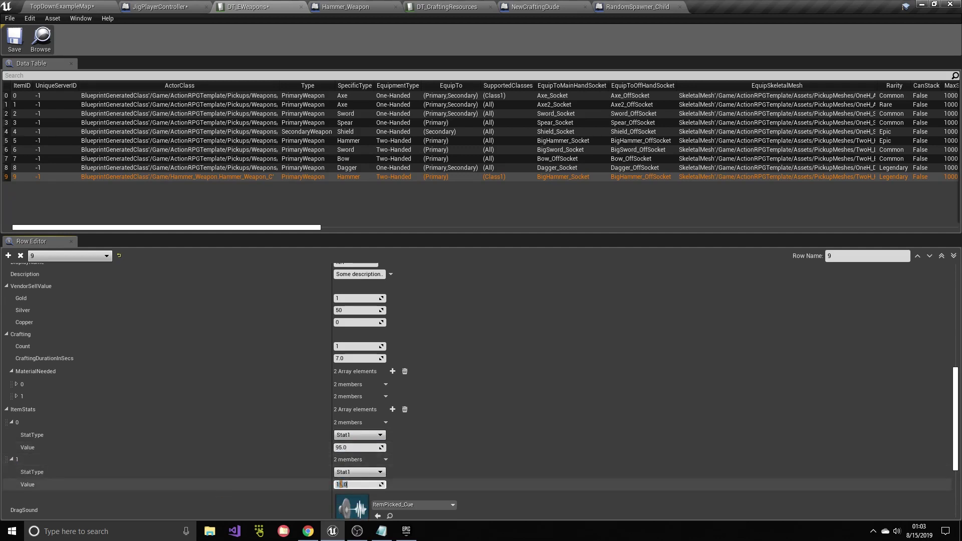
type("5")
key("Return")
Step: Start a game preview of TopDownExampleMap
left_click(70, 5)
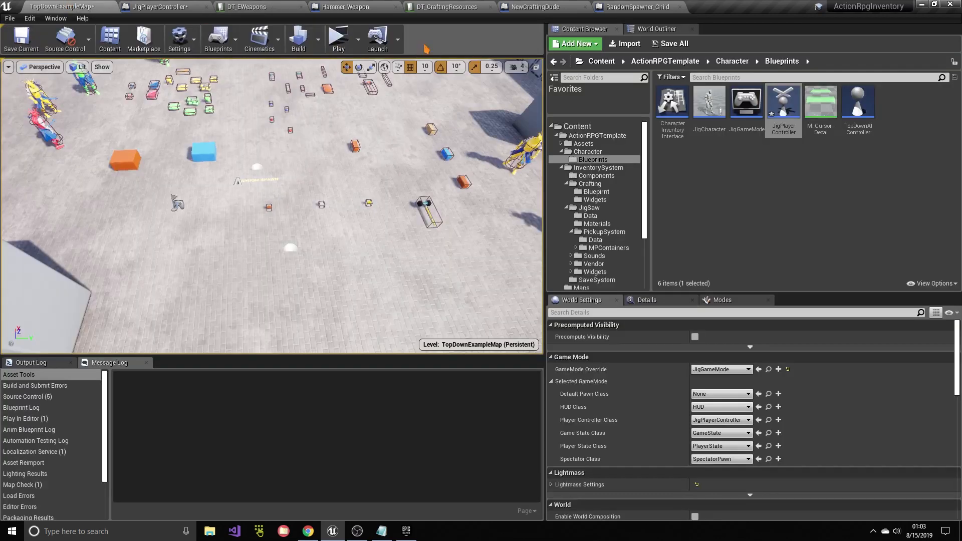
left_click(339, 44)
left_click(768, 79)
Step: Walk the character to the NewHammer, pick it up, and inspect its stats in the inventory before ending the preview
left_click(749, 381)
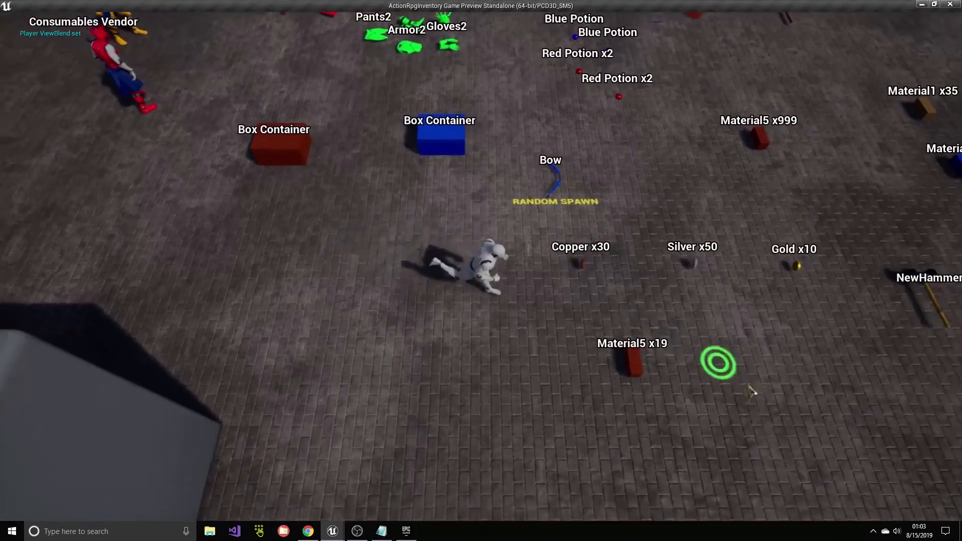
left_click(700, 278)
left_click(604, 273)
left_click(542, 298)
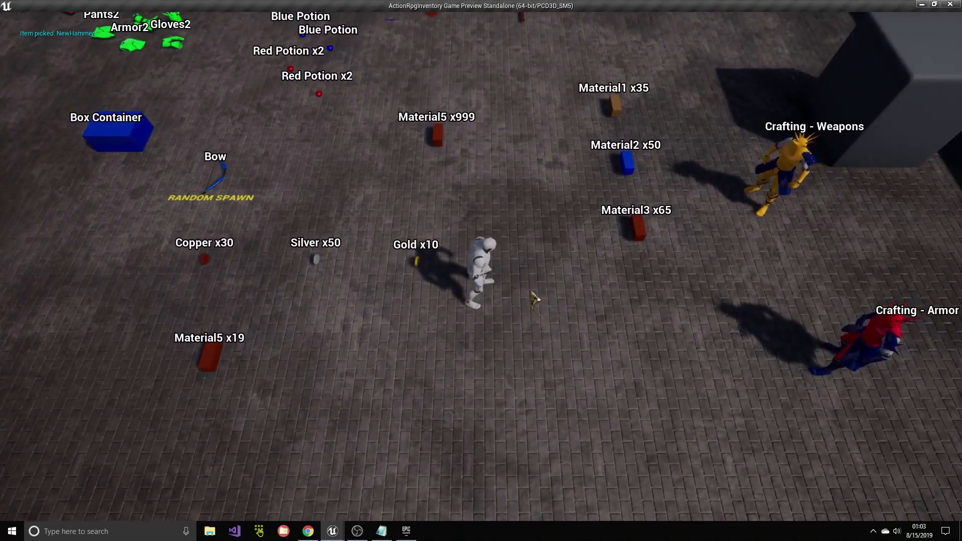
key("i")
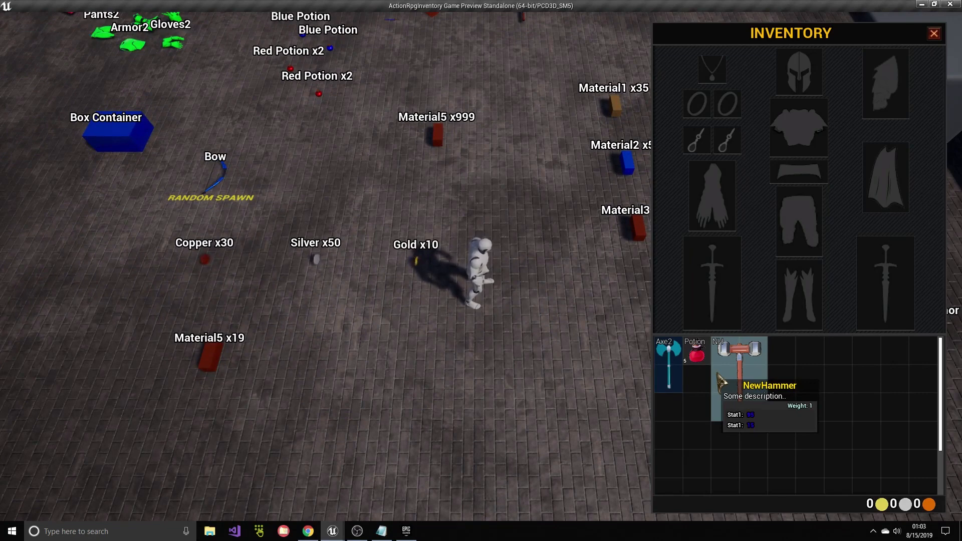
key("Escape")
Step: Set the StatType of the second ItemStats element in DT_EWeapons row 9 to Stat2
left_click(253, 7)
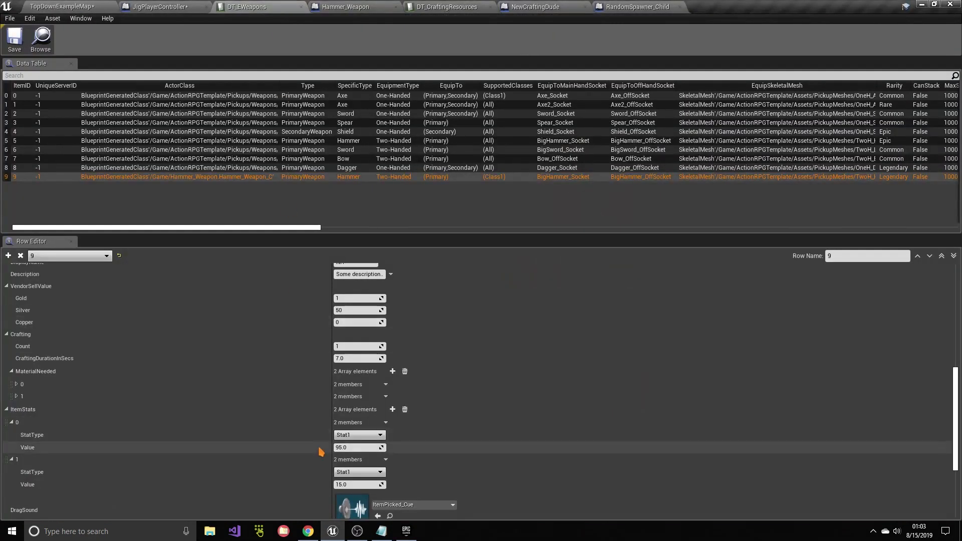
left_click(358, 472)
left_click(353, 414)
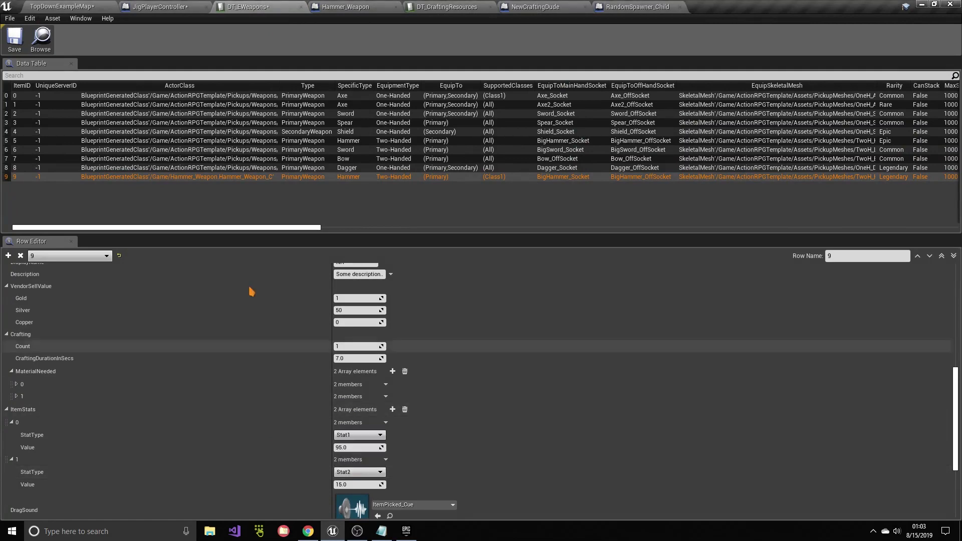
Step: Save the DT_EWeapons data table and start a game preview of TopDownExampleMap
left_click(14, 40)
left_click(61, 7)
left_click(339, 41)
Step: Pick up the NewHammer, check its Stat1 and Stat2 entries in the inventory, and end the preview
left_click(539, 263)
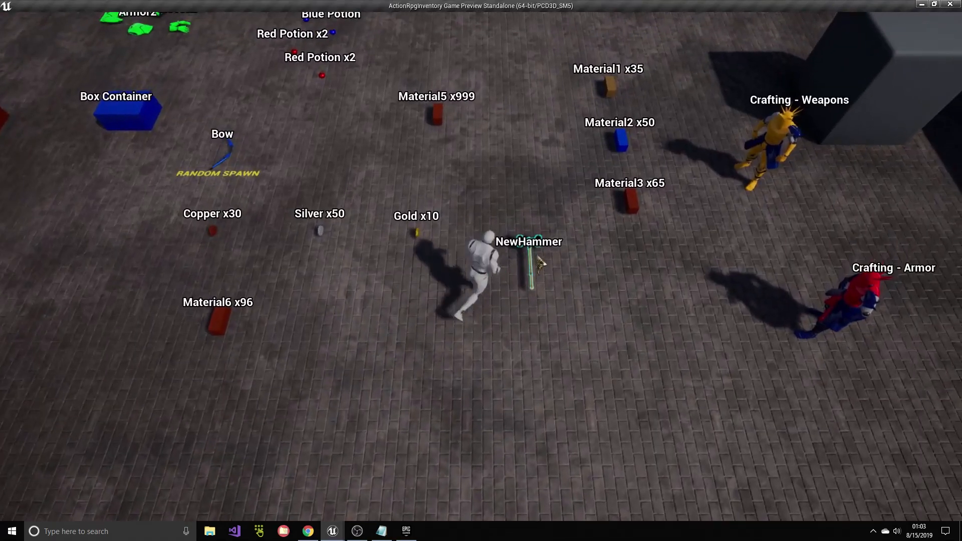
key("i")
mouse_move(741, 393)
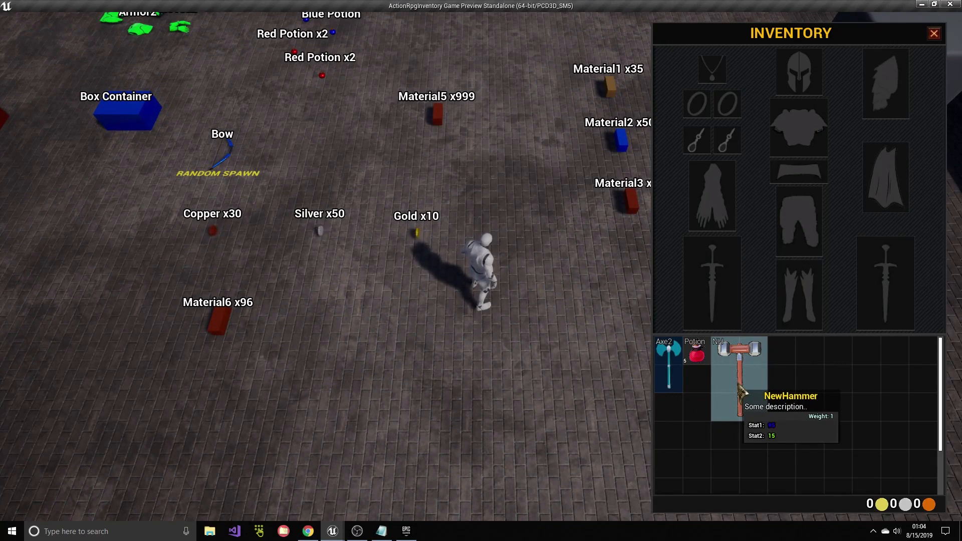
key("Escape")
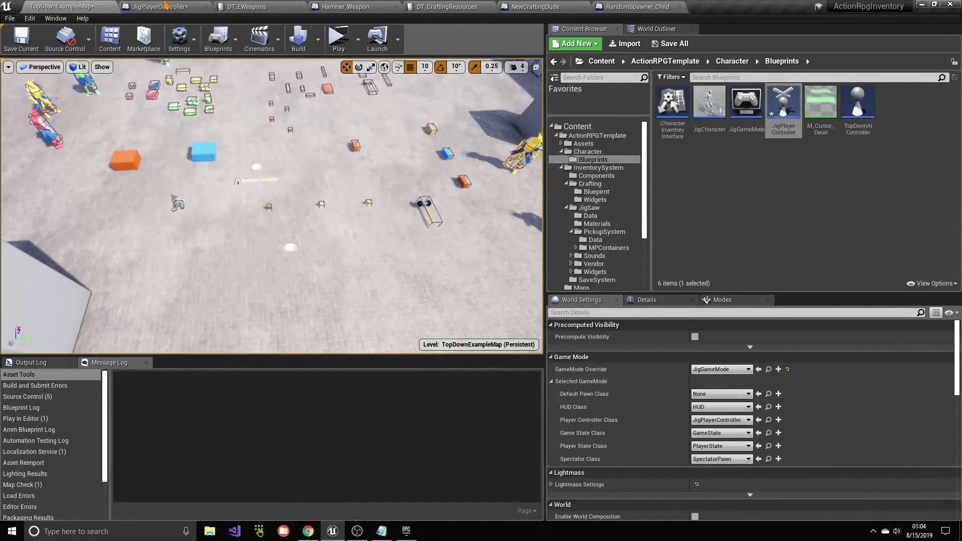
Step: Go to the JigPlayerController event graph and examine the custom events for item actions
left_click(357, 7)
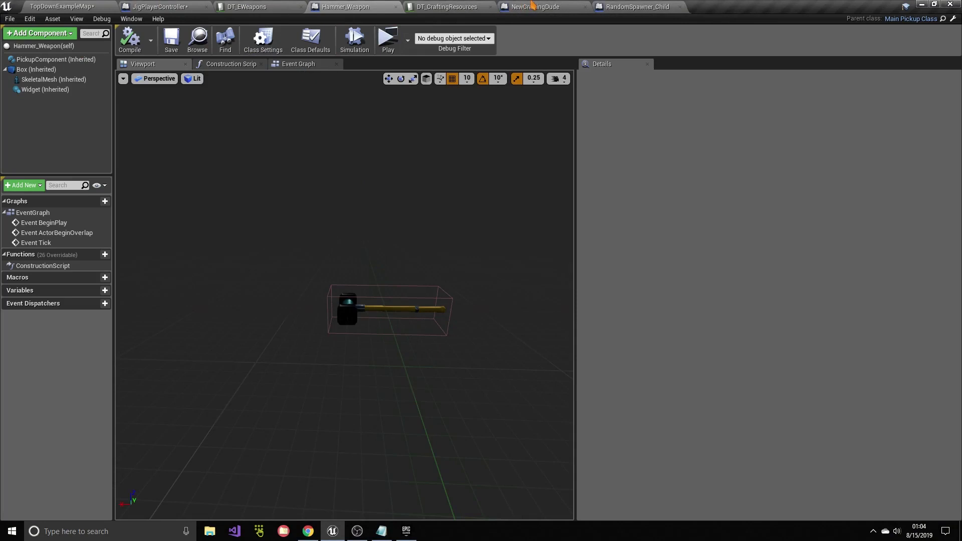
left_click(532, 7)
left_click(160, 7)
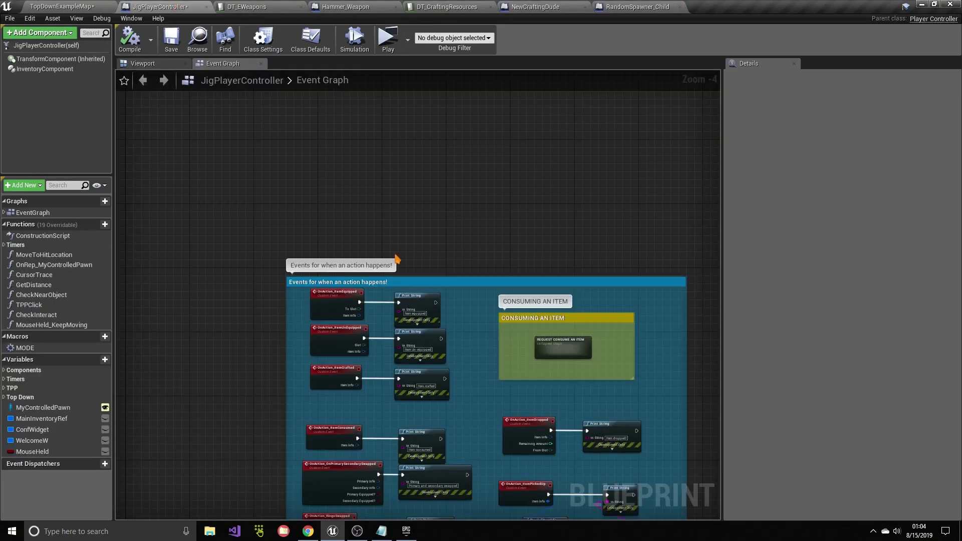
scroll(385, 300, "up", 4)
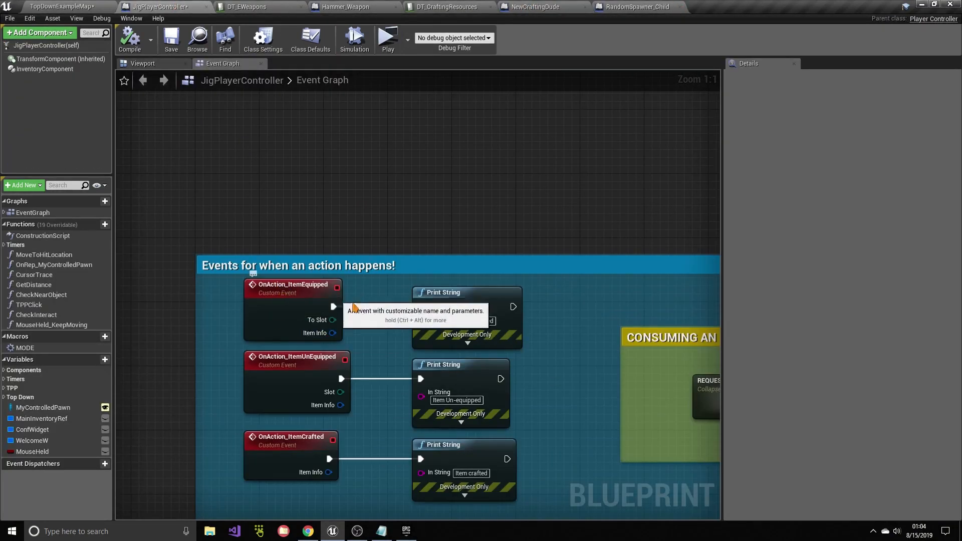
left_click_drag(373, 344, 258, 293)
Step: Try breaking the Item Info output of the OnAction_ItemEquipped event into its members
left_click(394, 338)
left_click_drag(332, 333, 311, 165)
type("bre")
left_click(356, 195)
left_click_drag(384, 173, 376, 109)
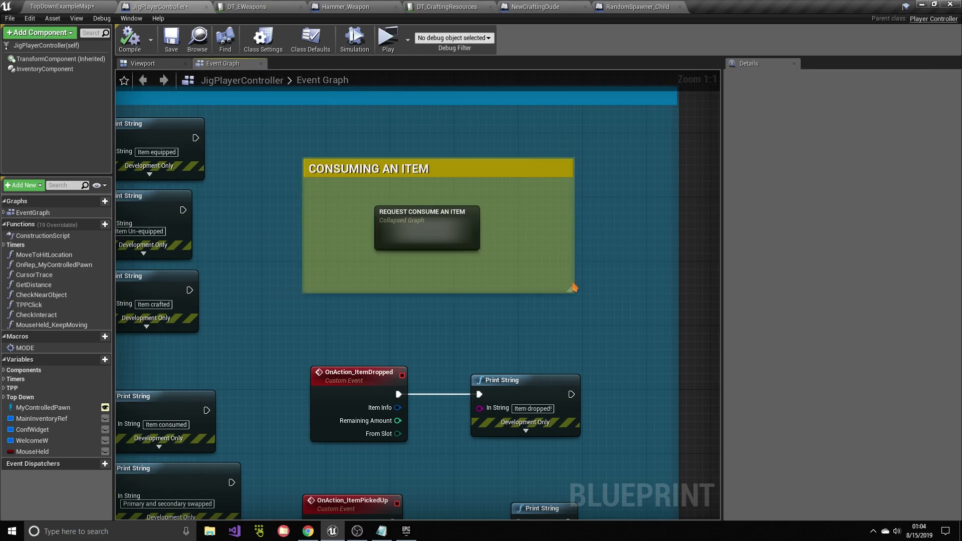
Step: Open the REQUEST CONSUME AN ITEM collapsed graph and examine the Get Main Ref and Get Inventory Items by Type and Specific Type nodes
double_click(402, 222)
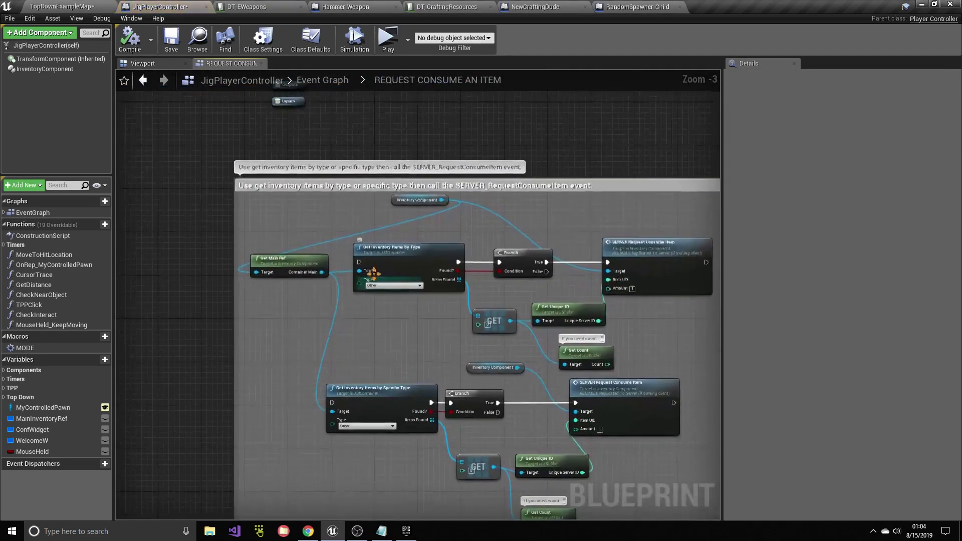
key("alt+Left")
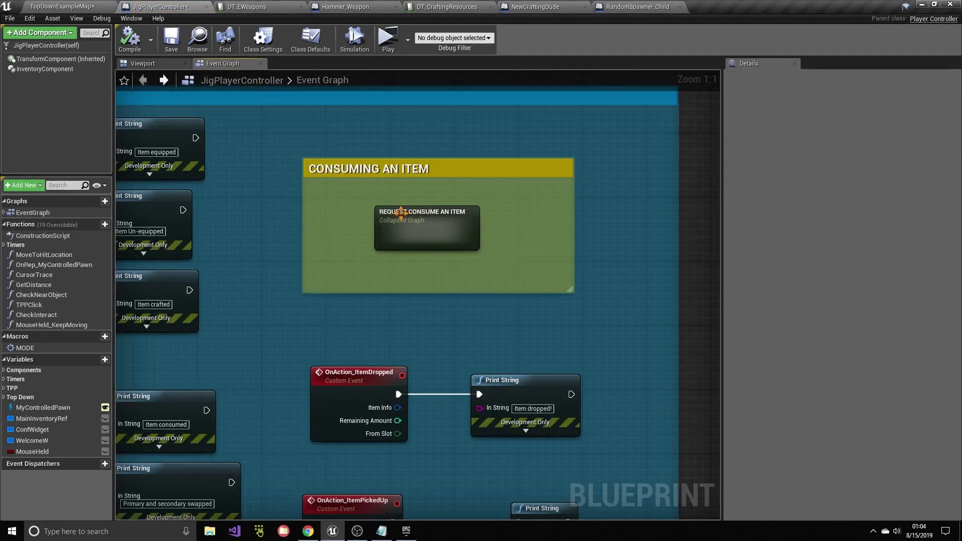
double_click(414, 220)
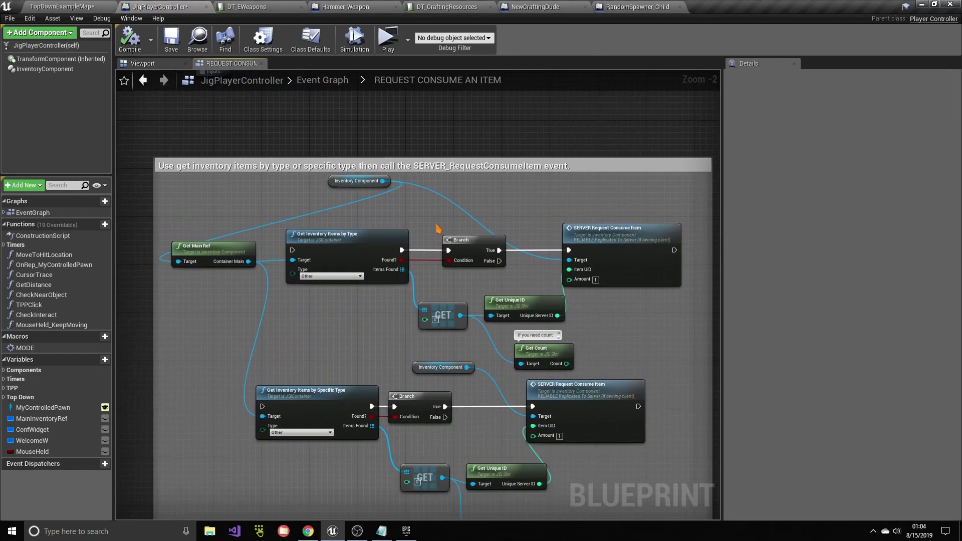
scroll(411, 215, "up", 2)
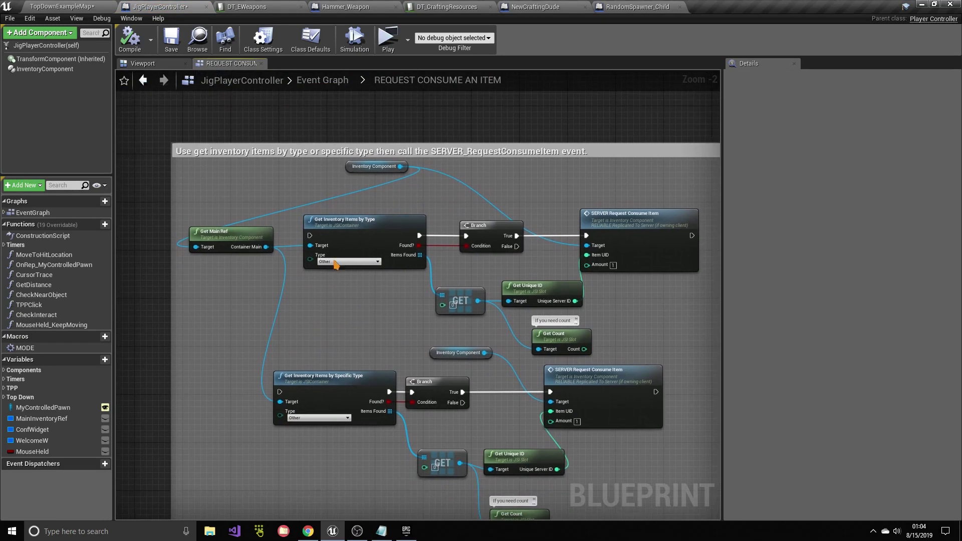
left_click_drag(279, 232, 297, 340)
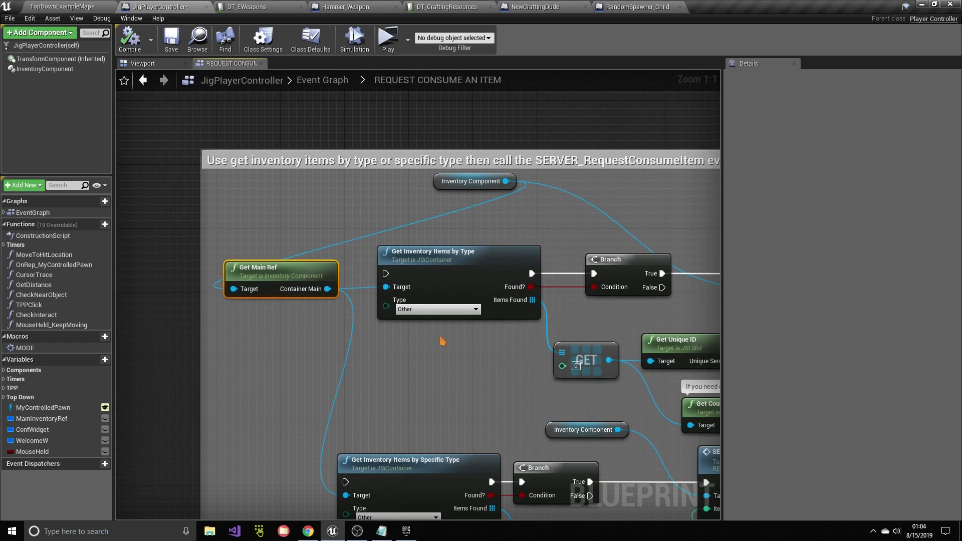
left_click_drag(381, 348, 295, 177)
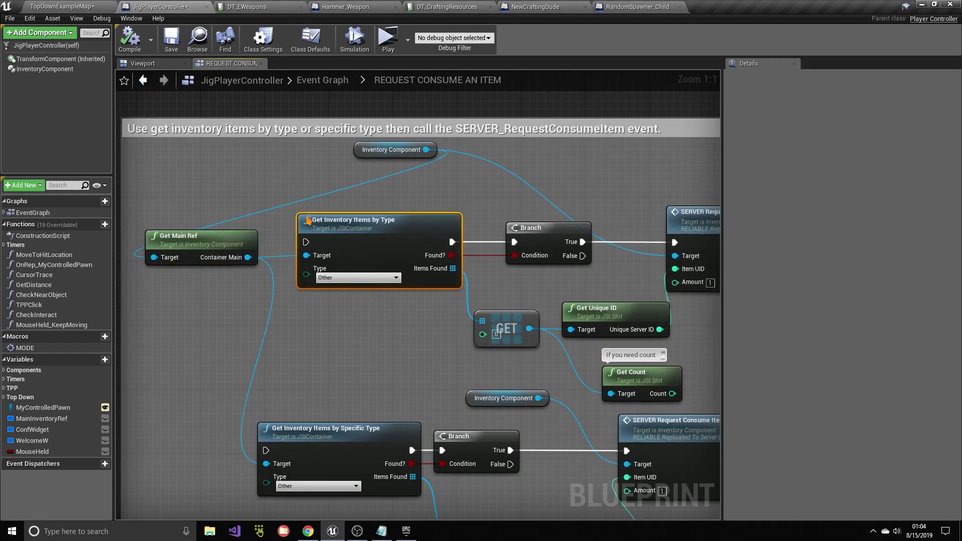
right_click_drag(327, 463, 329, 386)
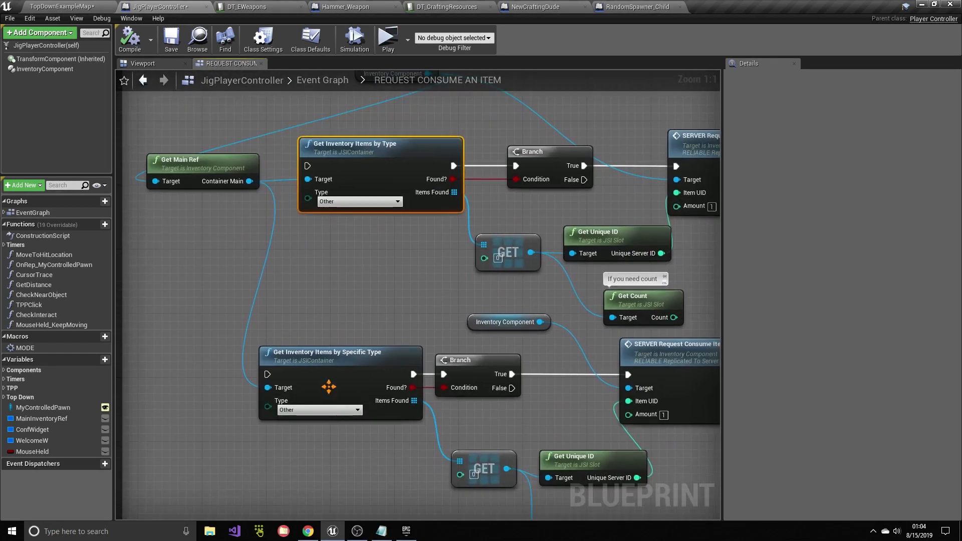
left_click(321, 412)
left_click(321, 414)
right_click_drag(530, 254, 440, 289)
right_click_drag(412, 252, 394, 254)
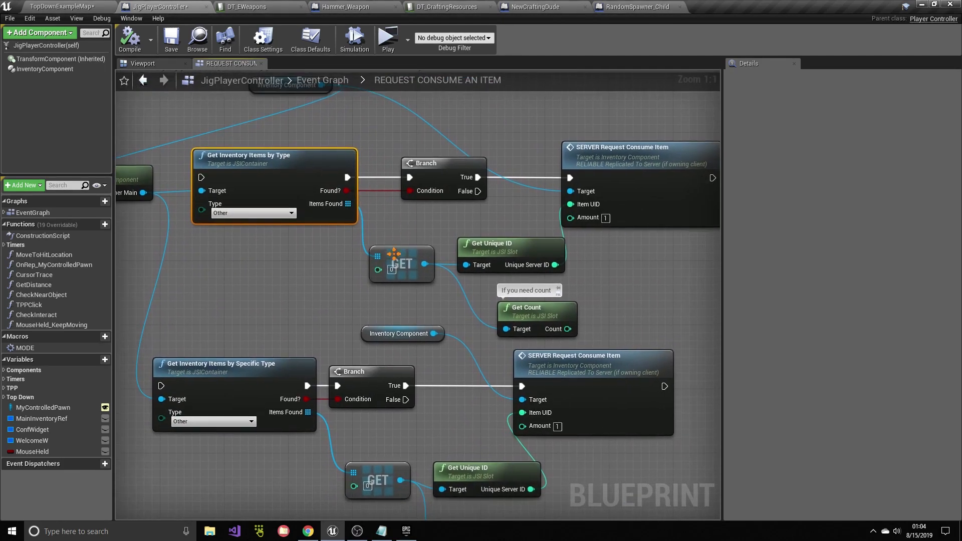
Step: Examine how the found item's unique ID feeds the two SERVER Request Consume Item calls
left_click(357, 265)
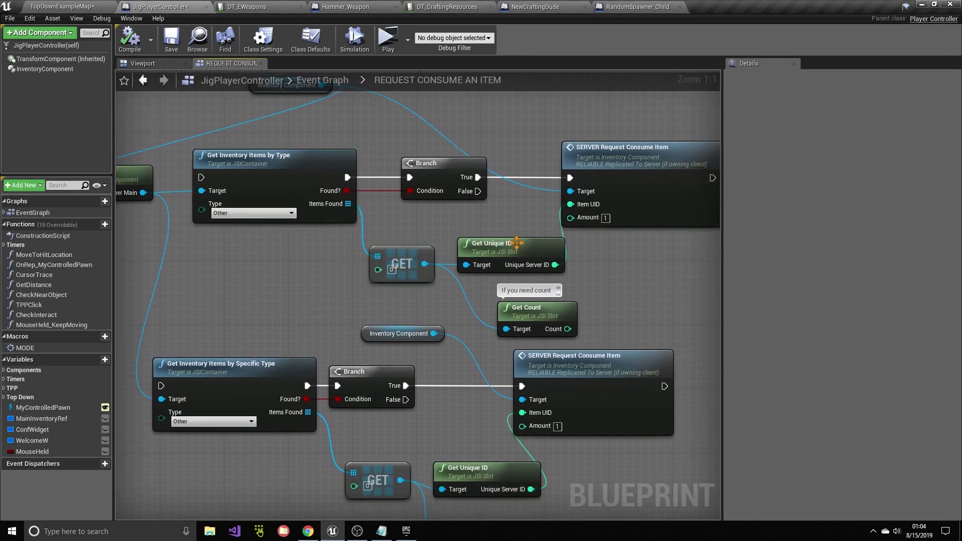
left_click_drag(497, 218, 523, 256)
left_click(653, 252)
right_click_drag(662, 251, 522, 313)
left_click_drag(435, 169, 589, 302)
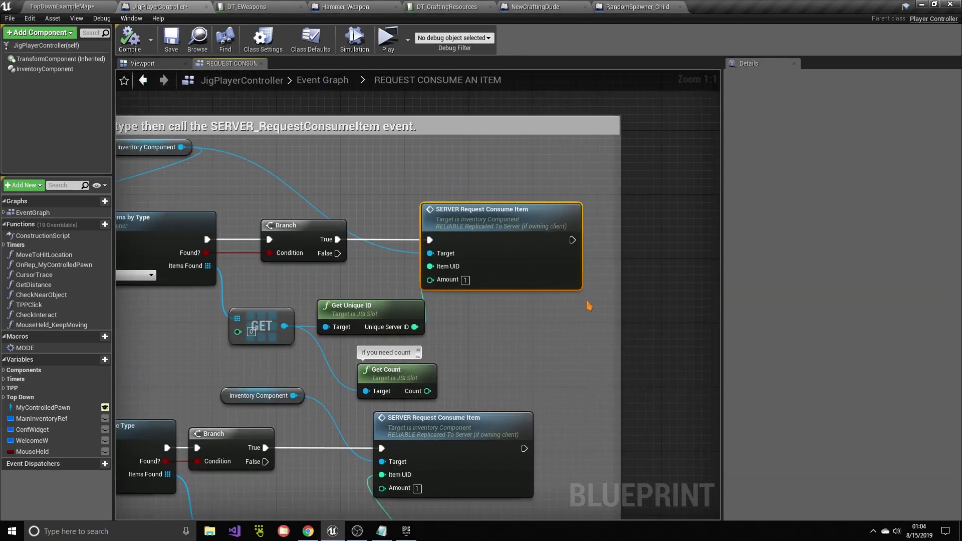
right_click_drag(573, 338, 576, 240)
left_click_drag(551, 401, 354, 309)
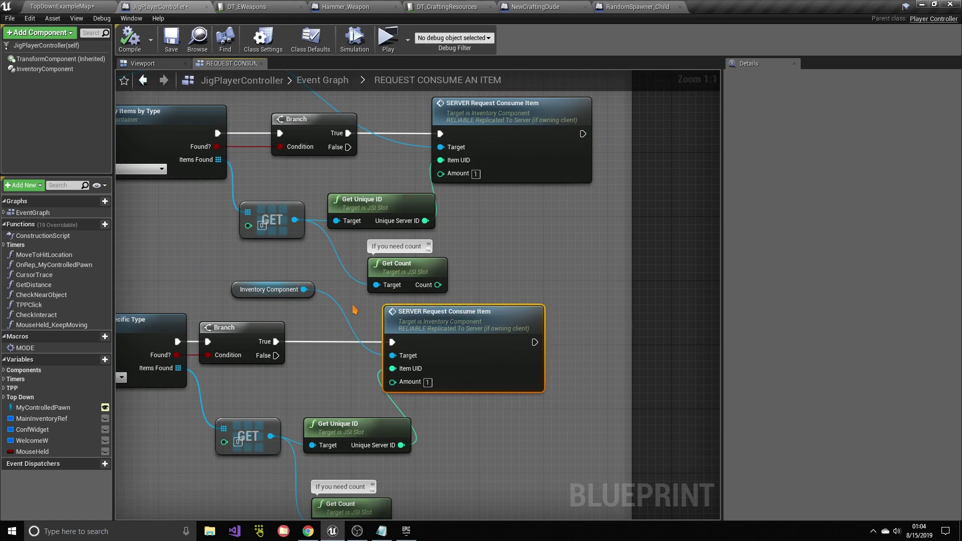
left_click(354, 309)
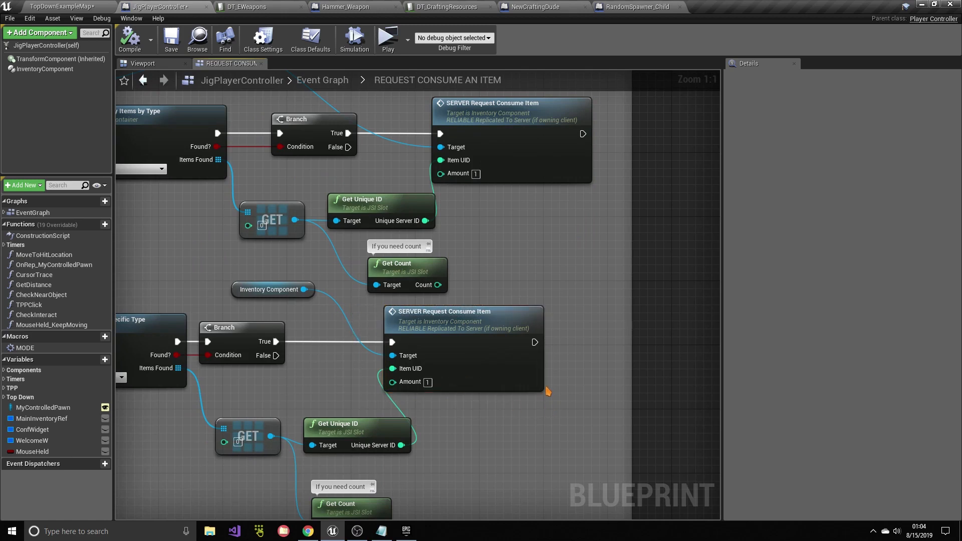
scroll(481, 312, "down", 2)
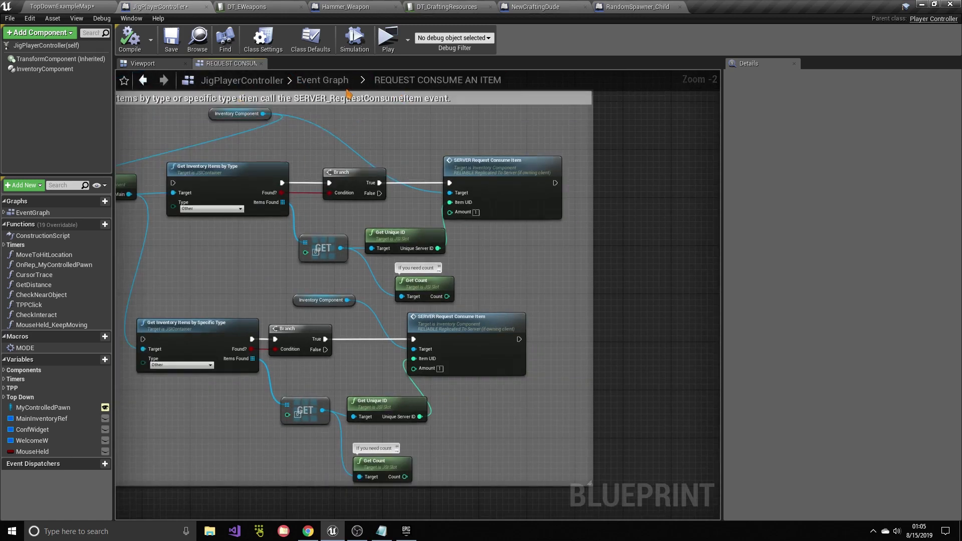
Step: Return to the main event graph and examine the OnAction_ItemConsumed event with its Print String node
left_click(331, 83)
scroll(383, 281, "up", 9)
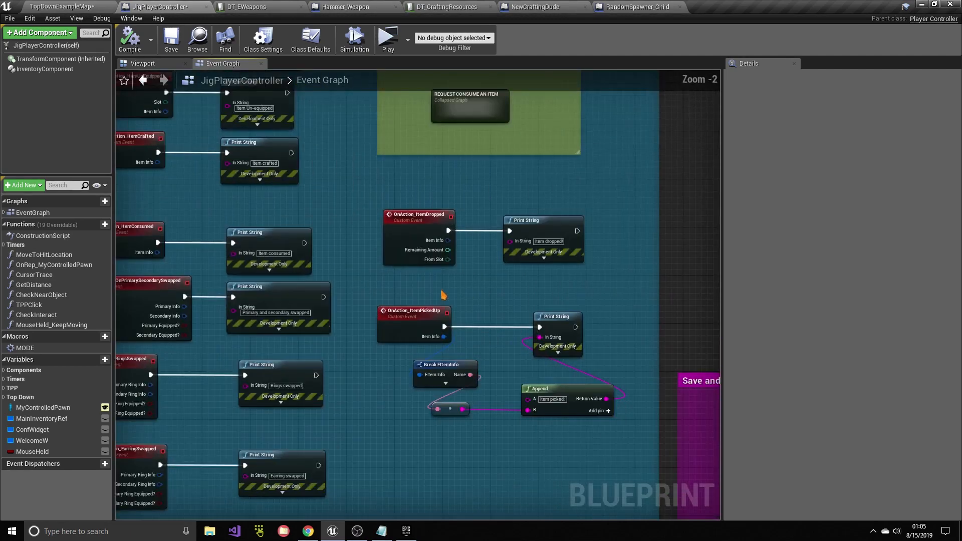
right_click_drag(284, 184, 468, 287)
scroll(343, 209, "up", 1)
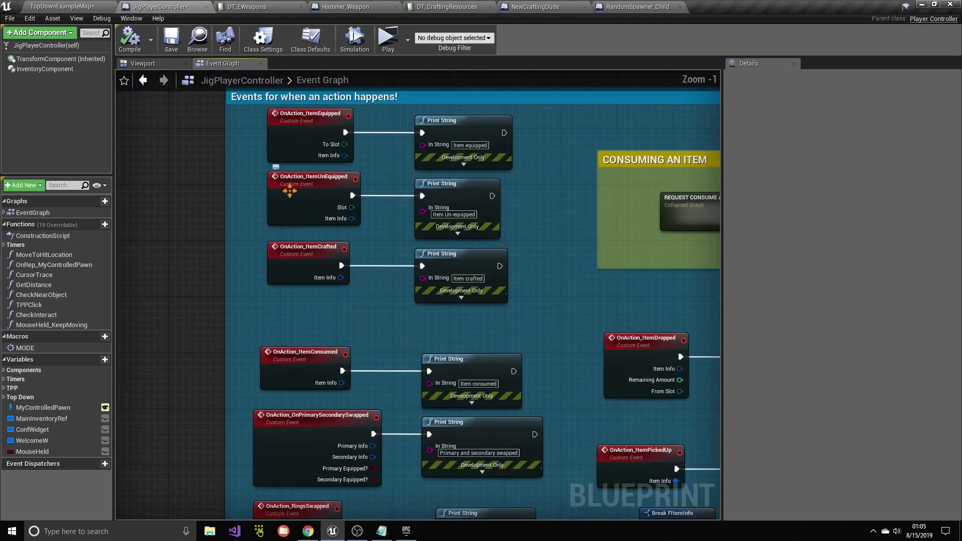
right_click_drag(320, 355, 330, 246)
left_click_drag(285, 210, 505, 273)
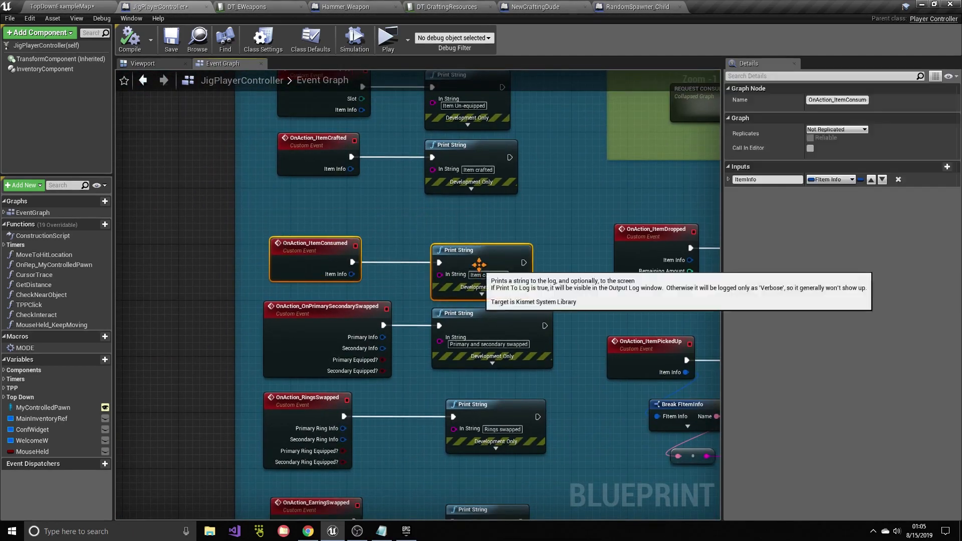
left_click(513, 224)
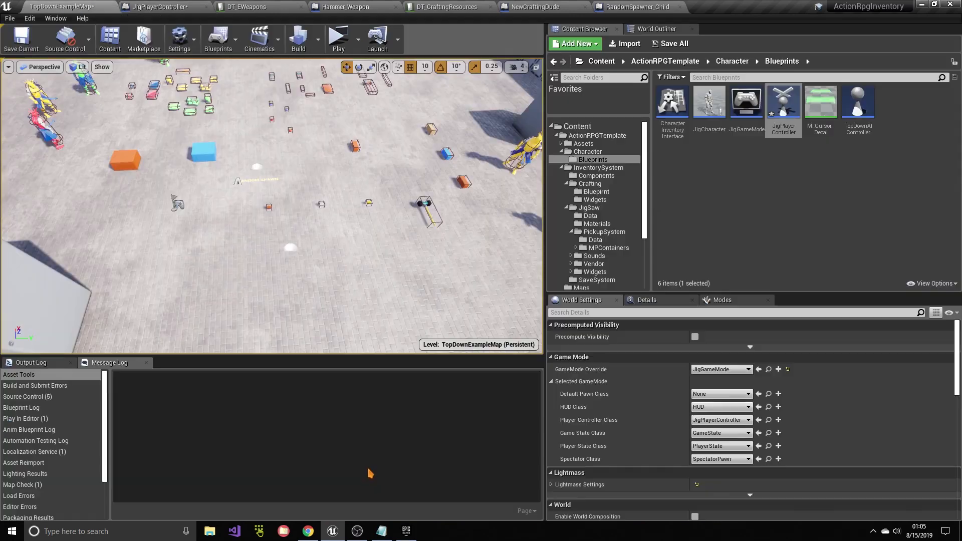